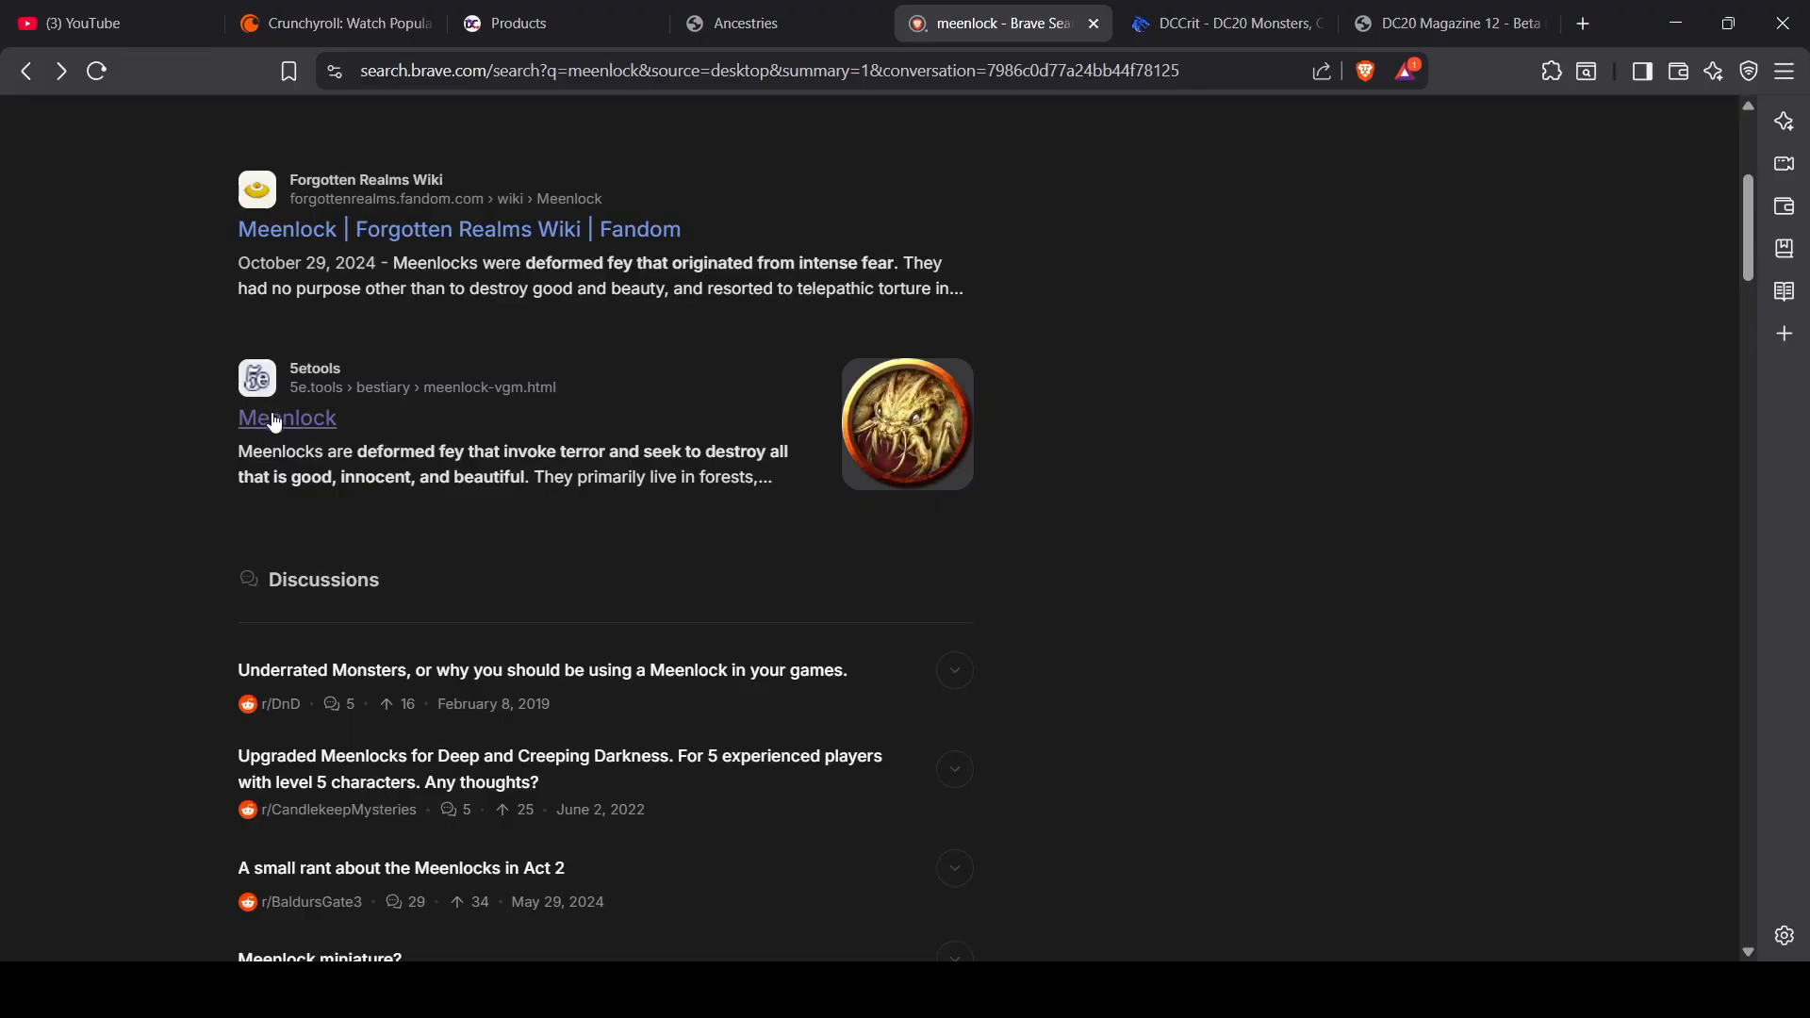
Step: Open the 5etools Meenlock entry from the search results and view its stat block and artwork
left_click(330, 420)
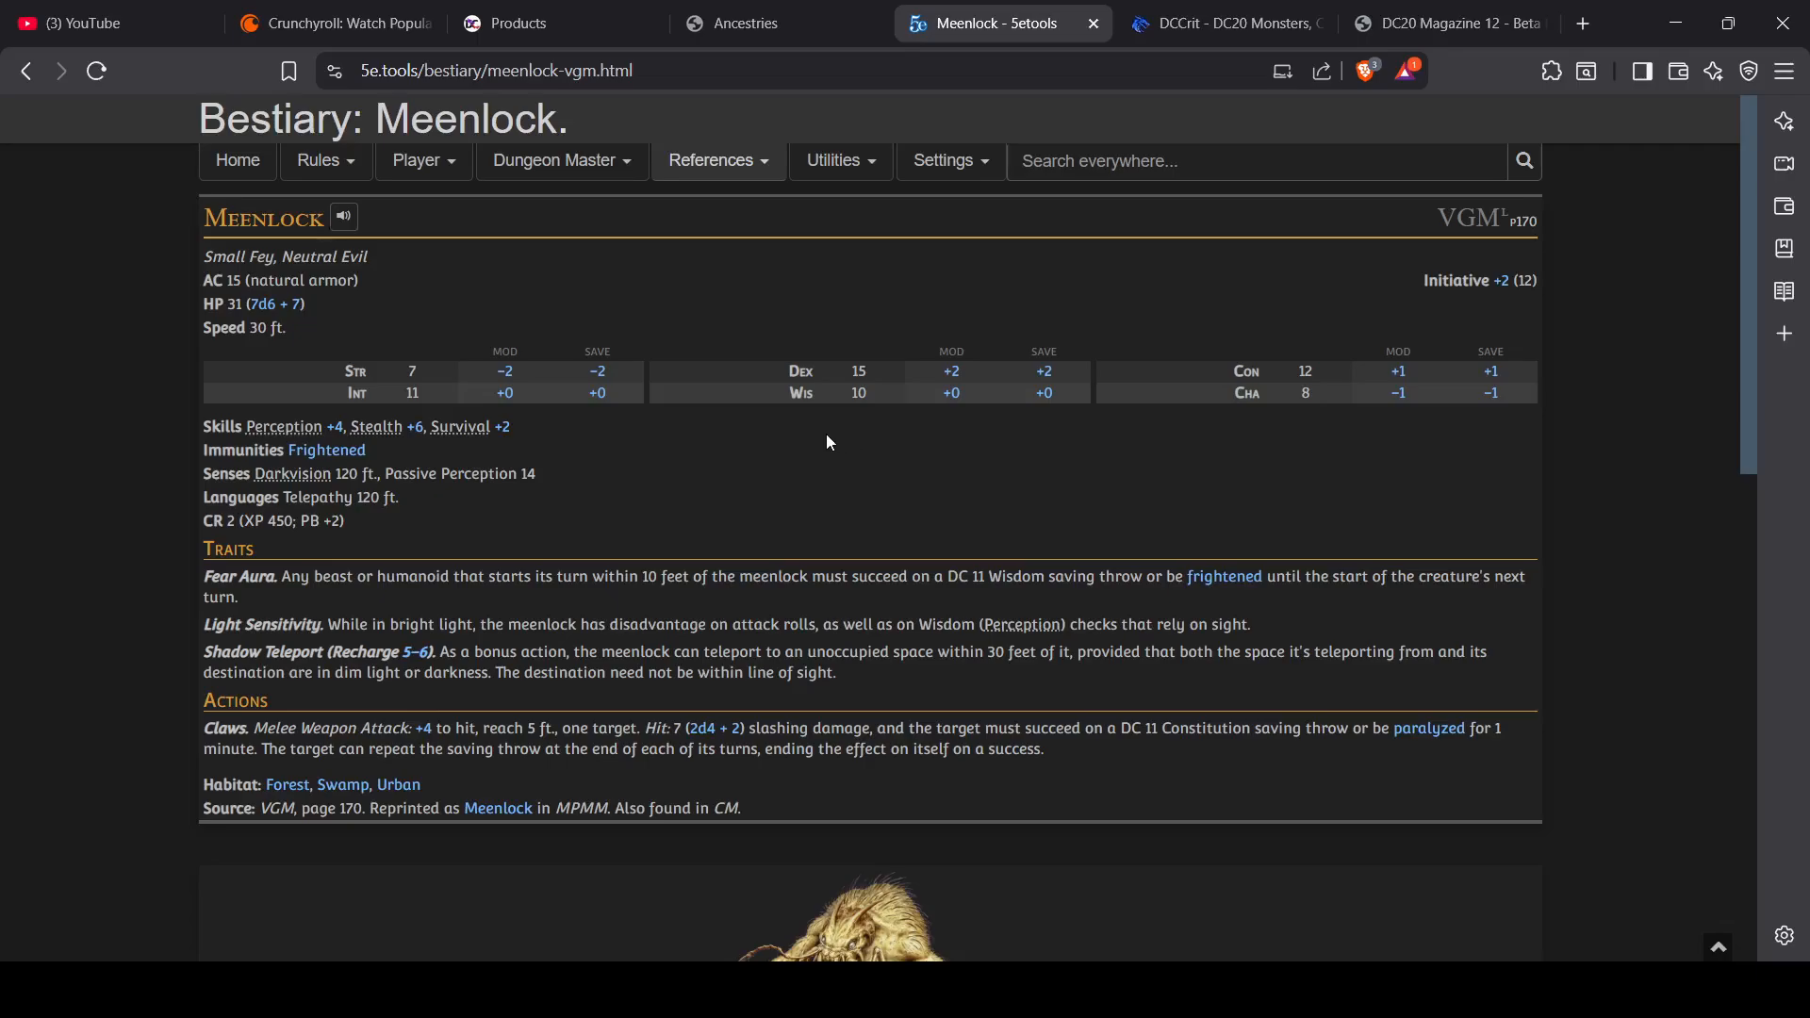
scroll(813, 445, "down", 3)
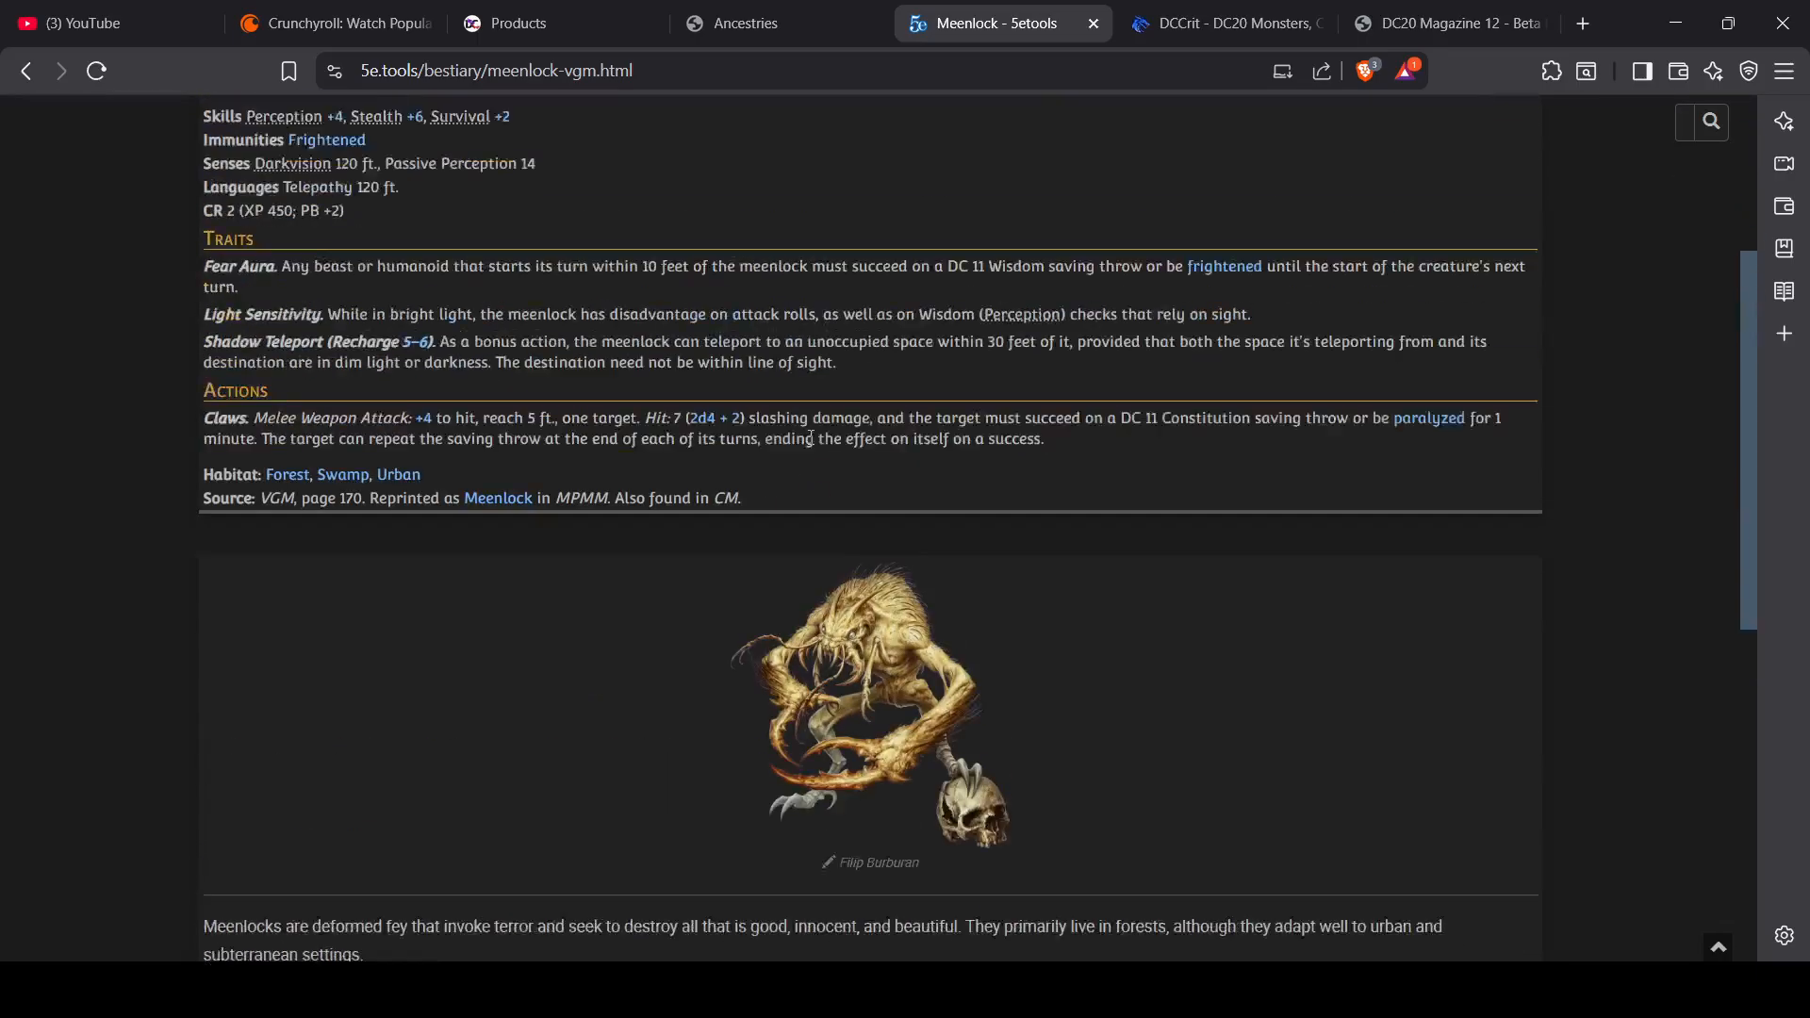
Step: Close the Notion Ancestries page
left_click(751, 11)
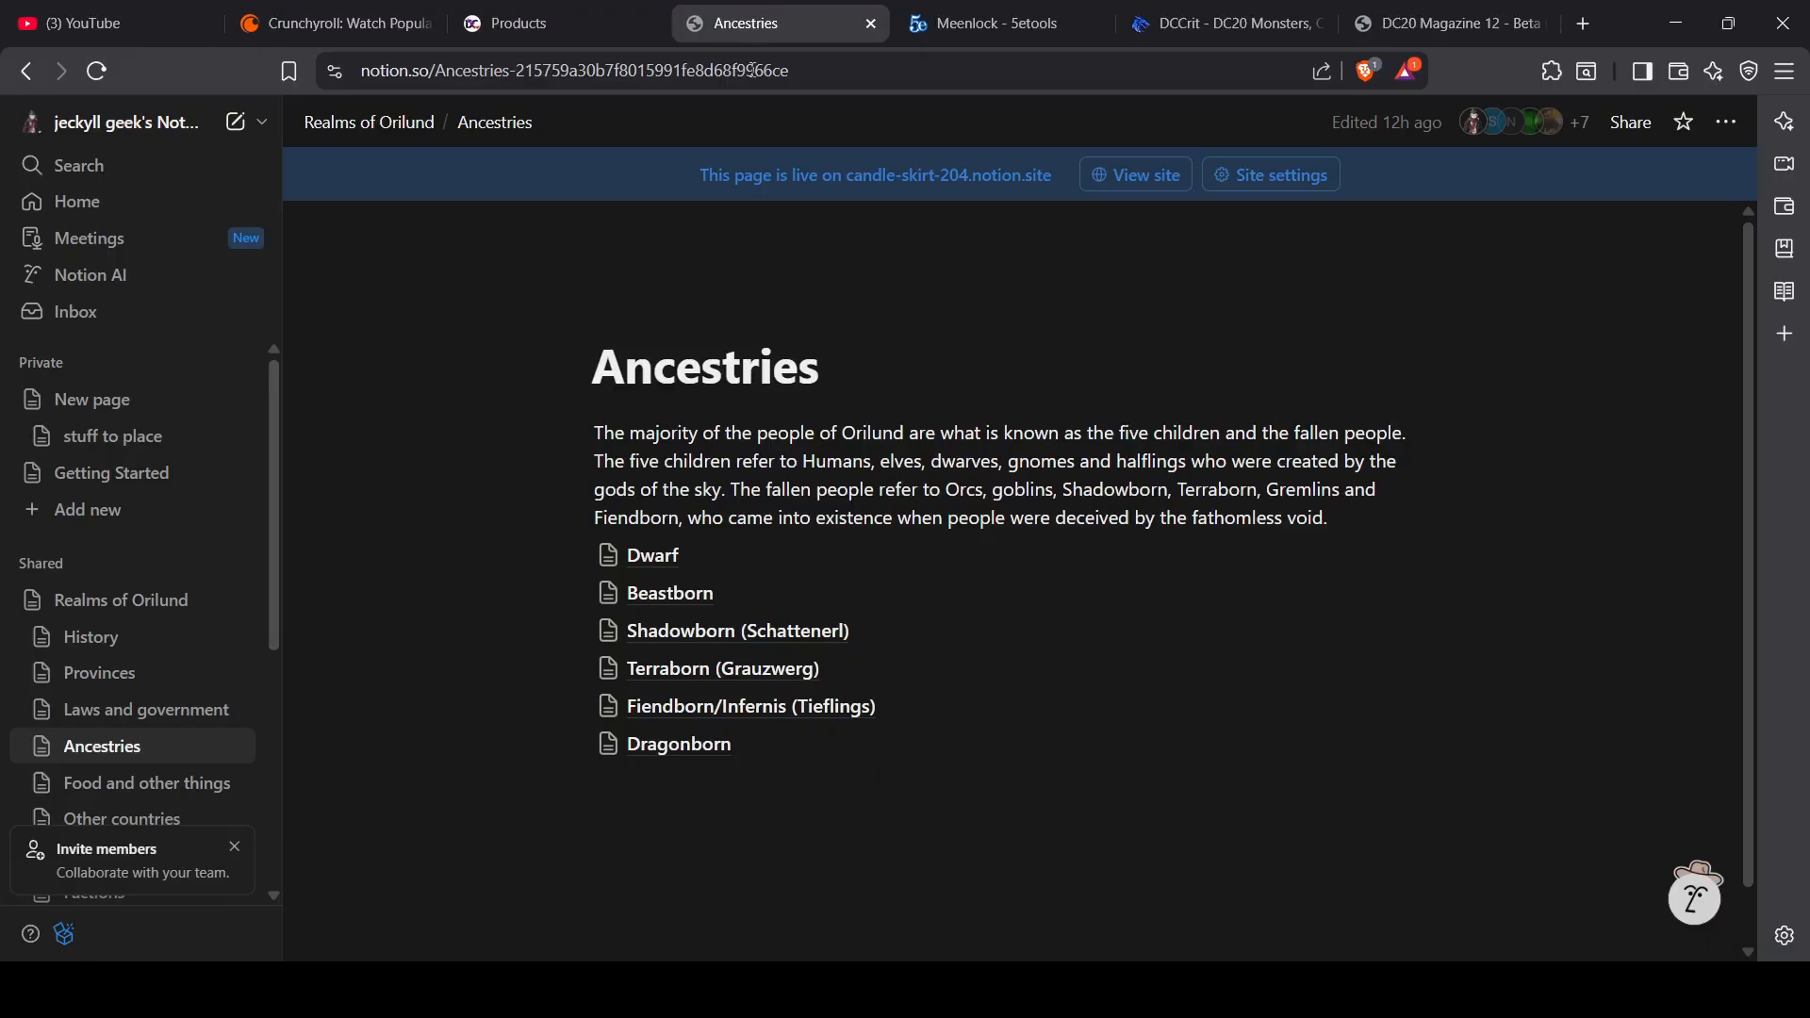
left_click(749, 75)
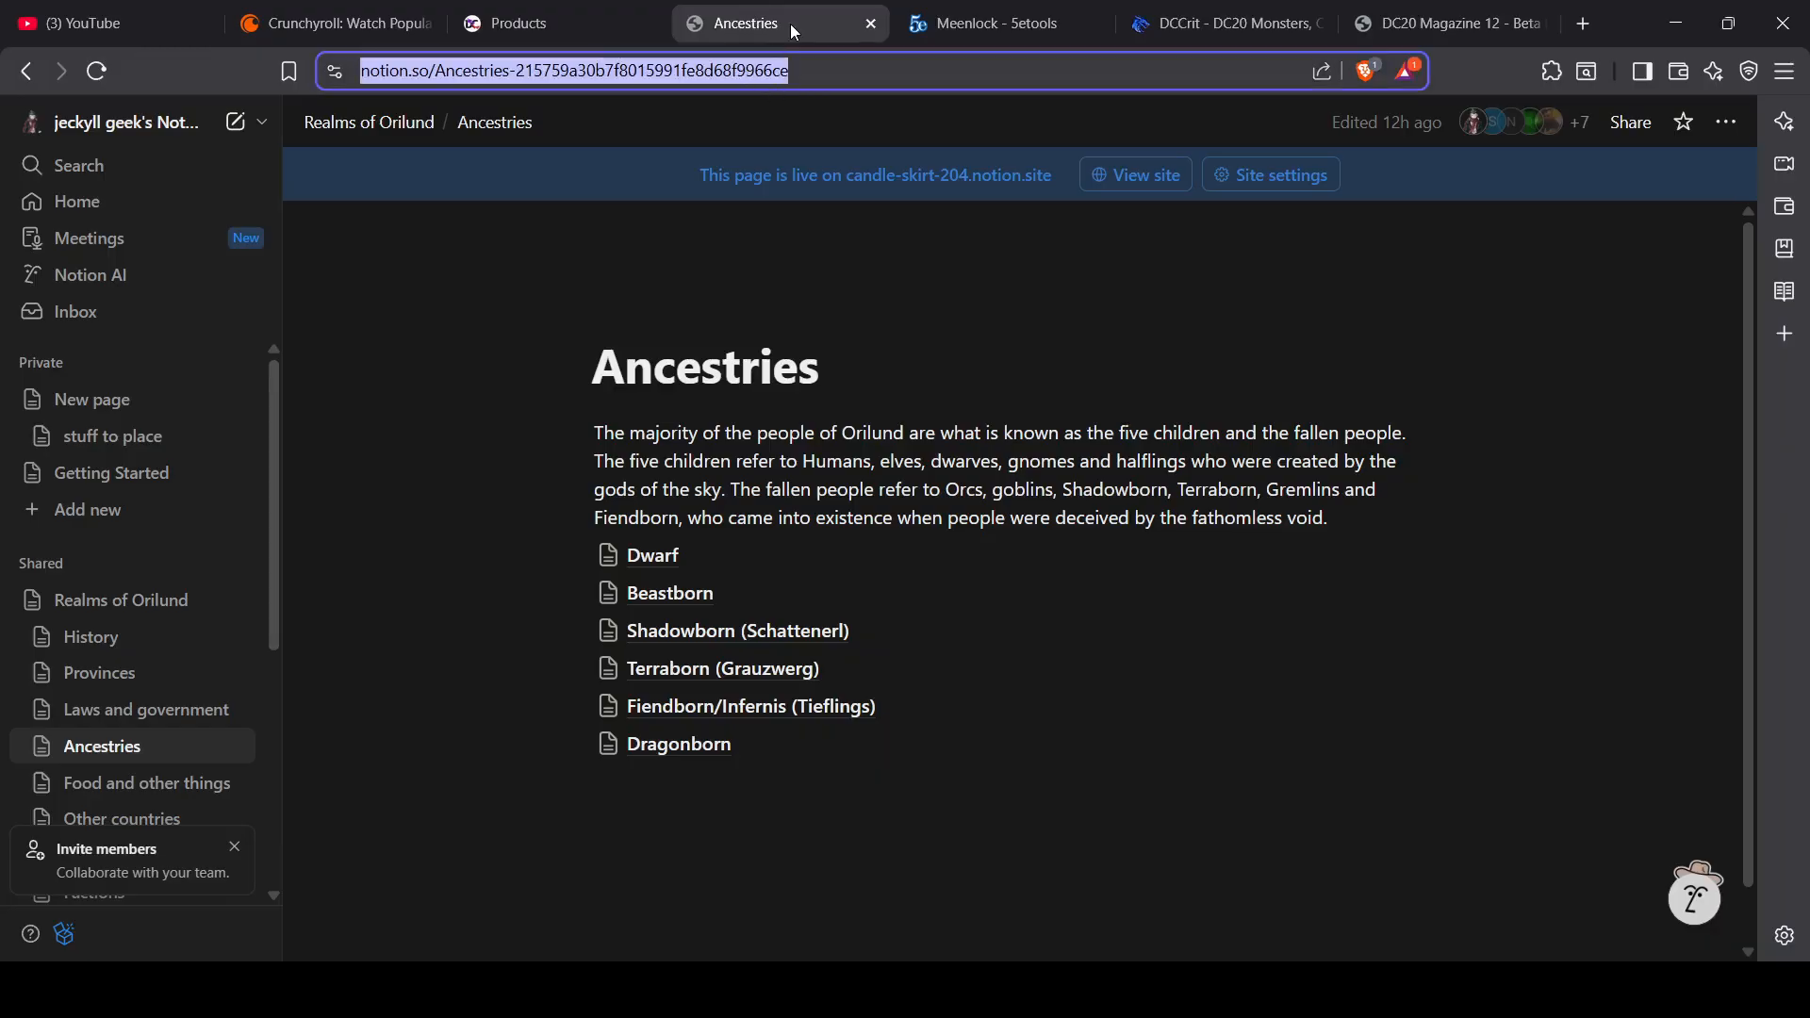
left_click(871, 24)
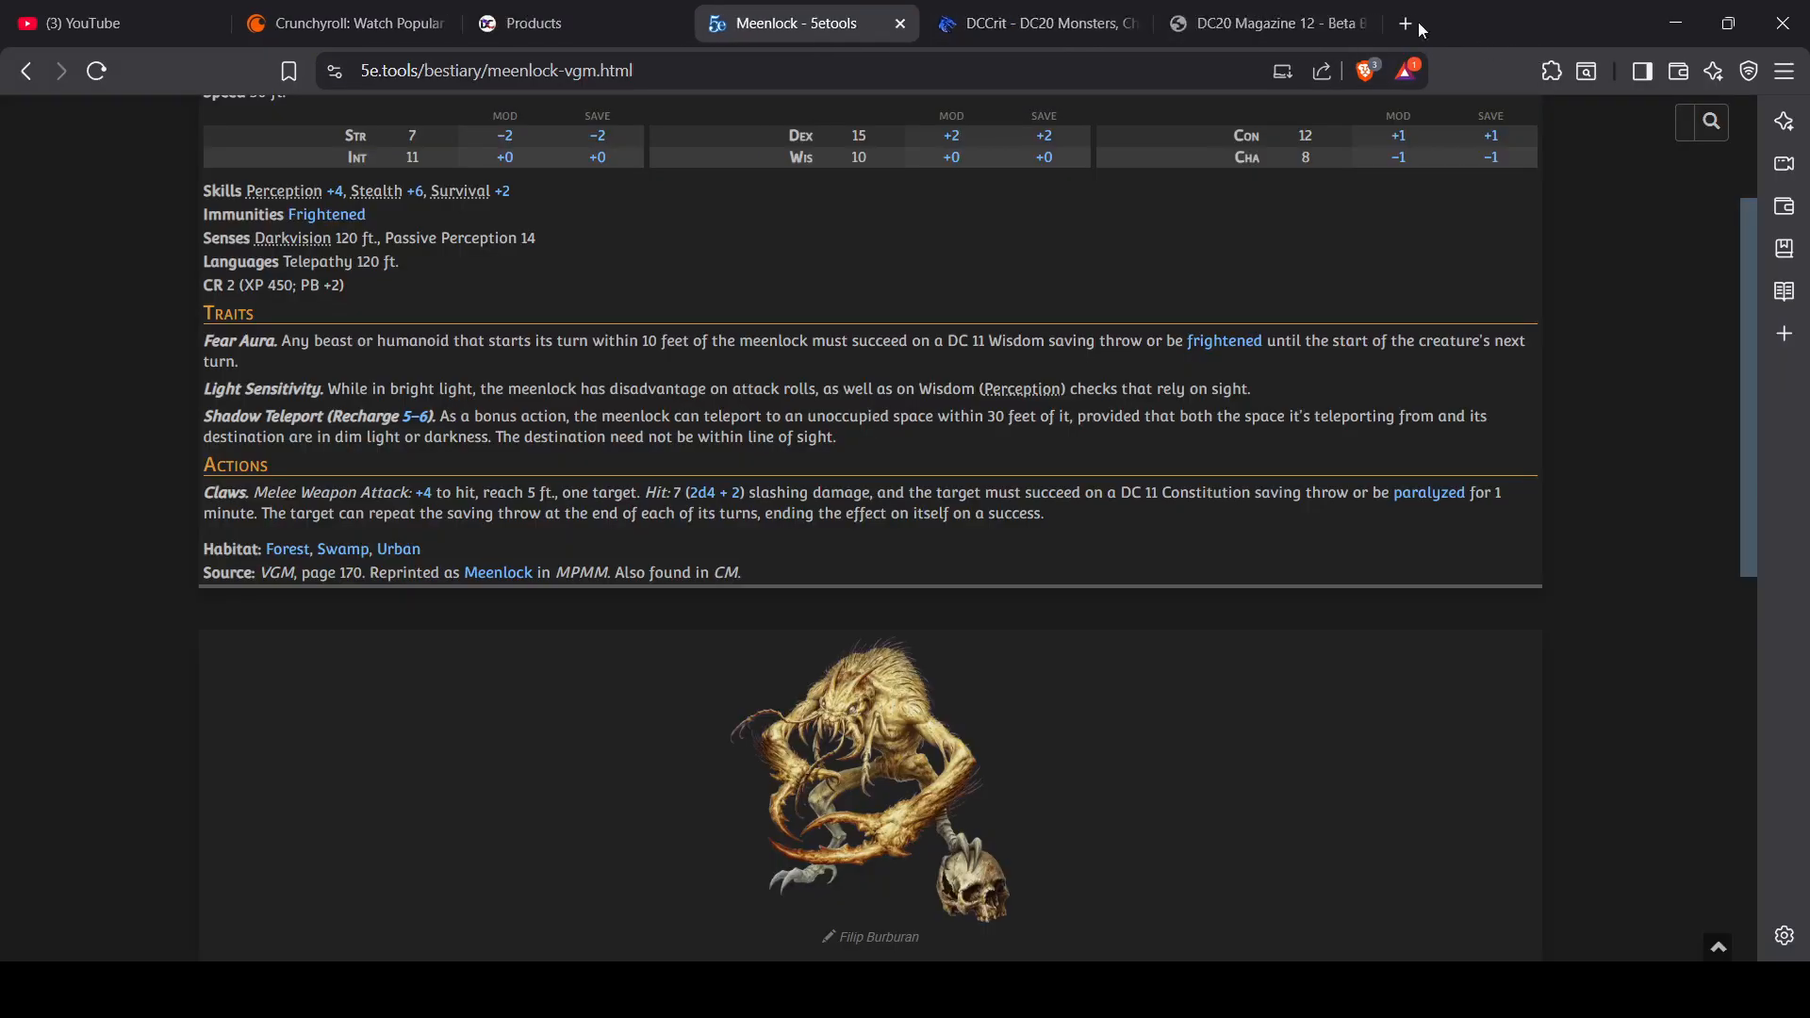
Step: Search the web for "meenlock pathfinder" in a new tab
left_click(1583, 24)
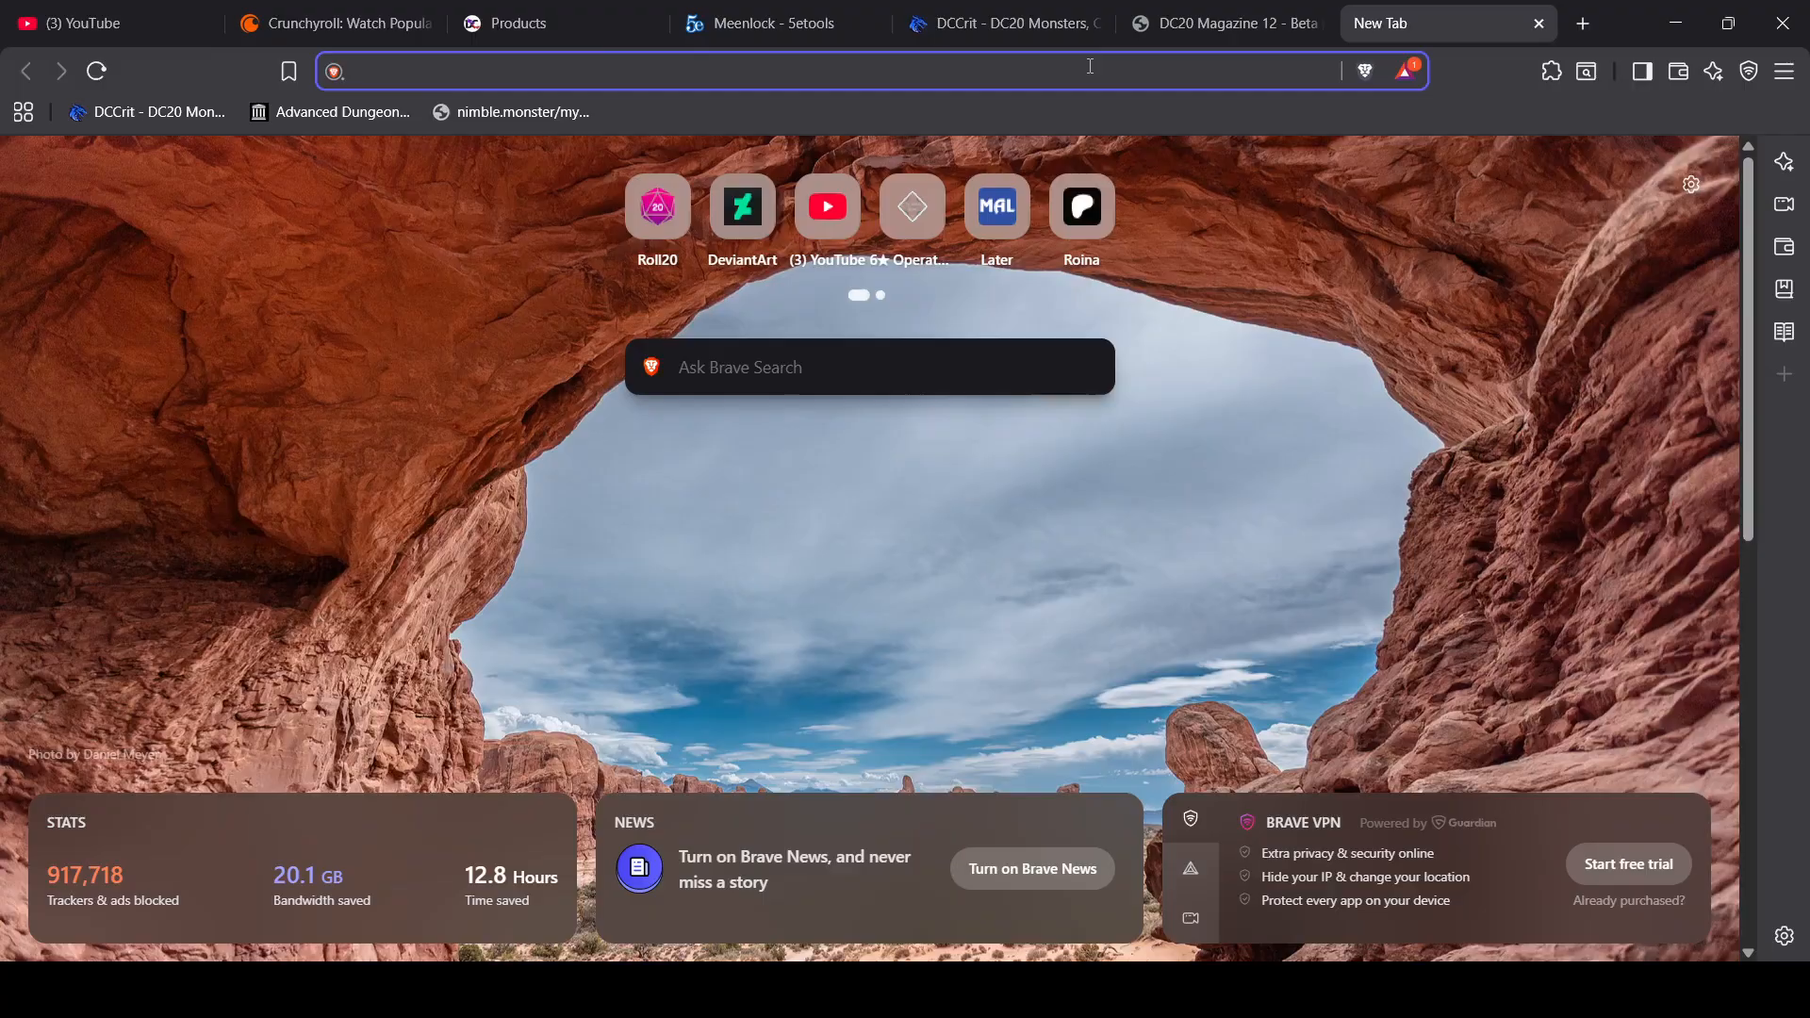
type("meenlock")
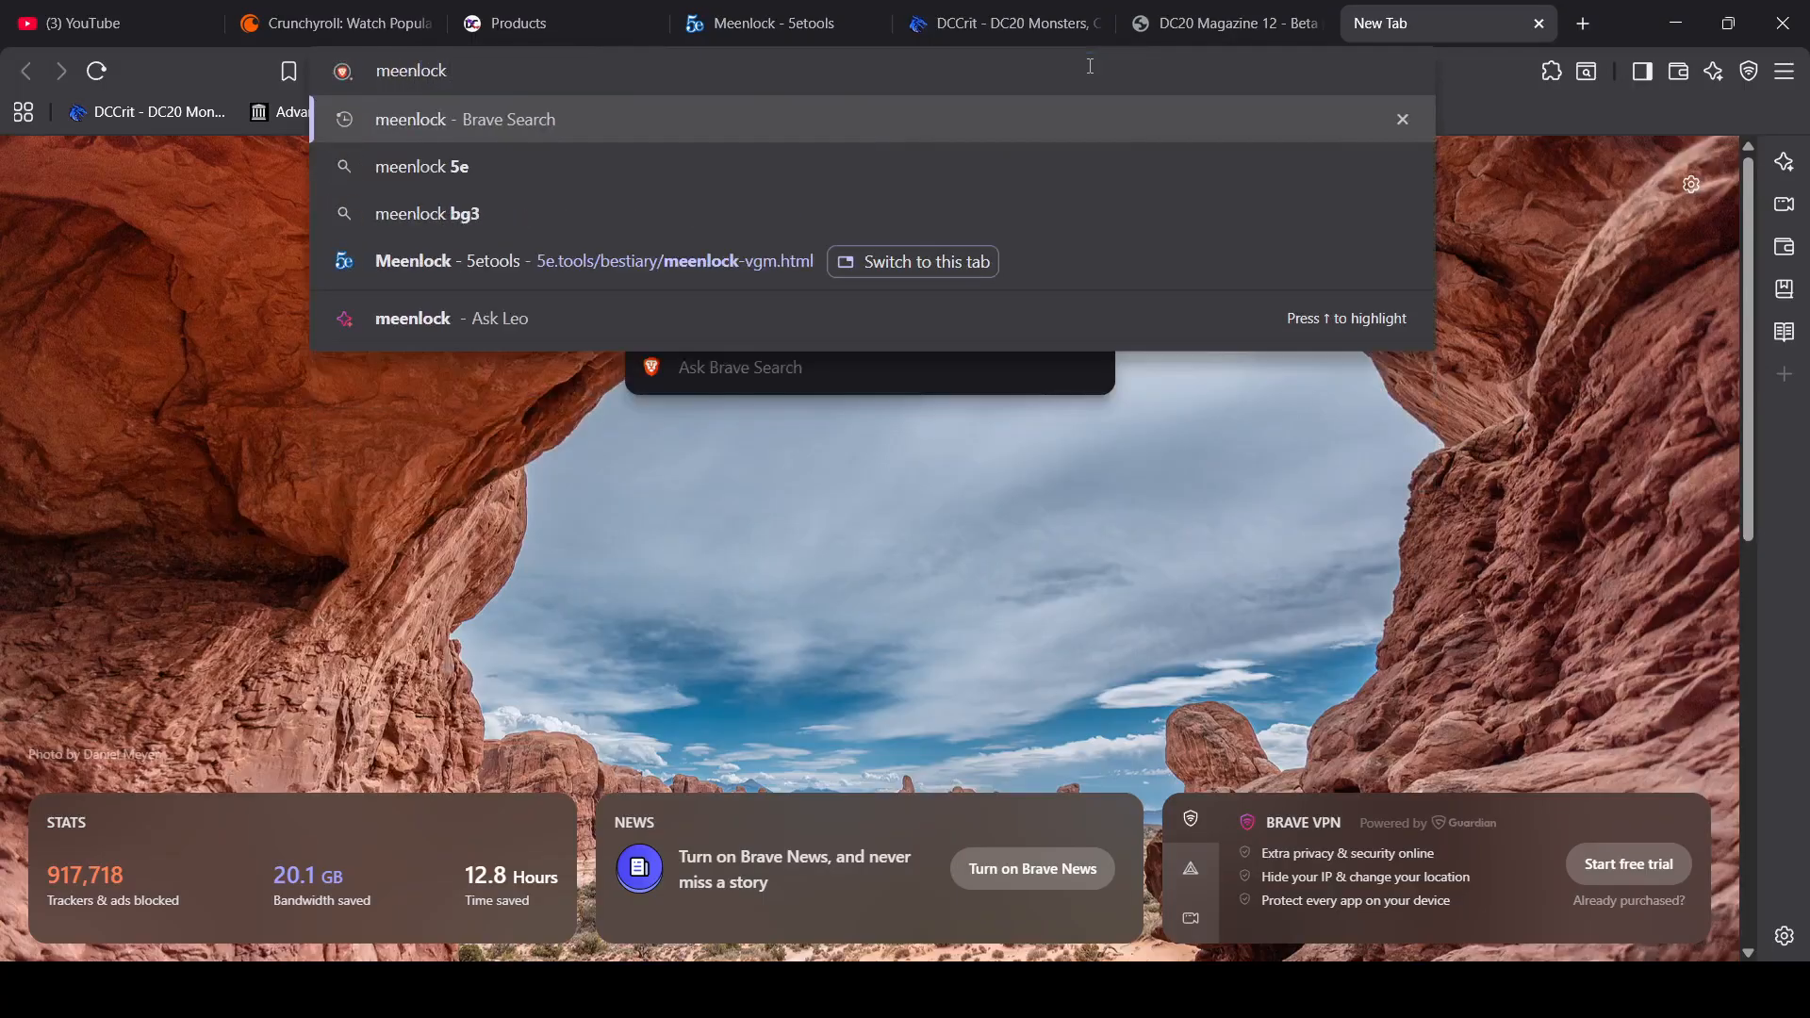
type(" pathfinde")
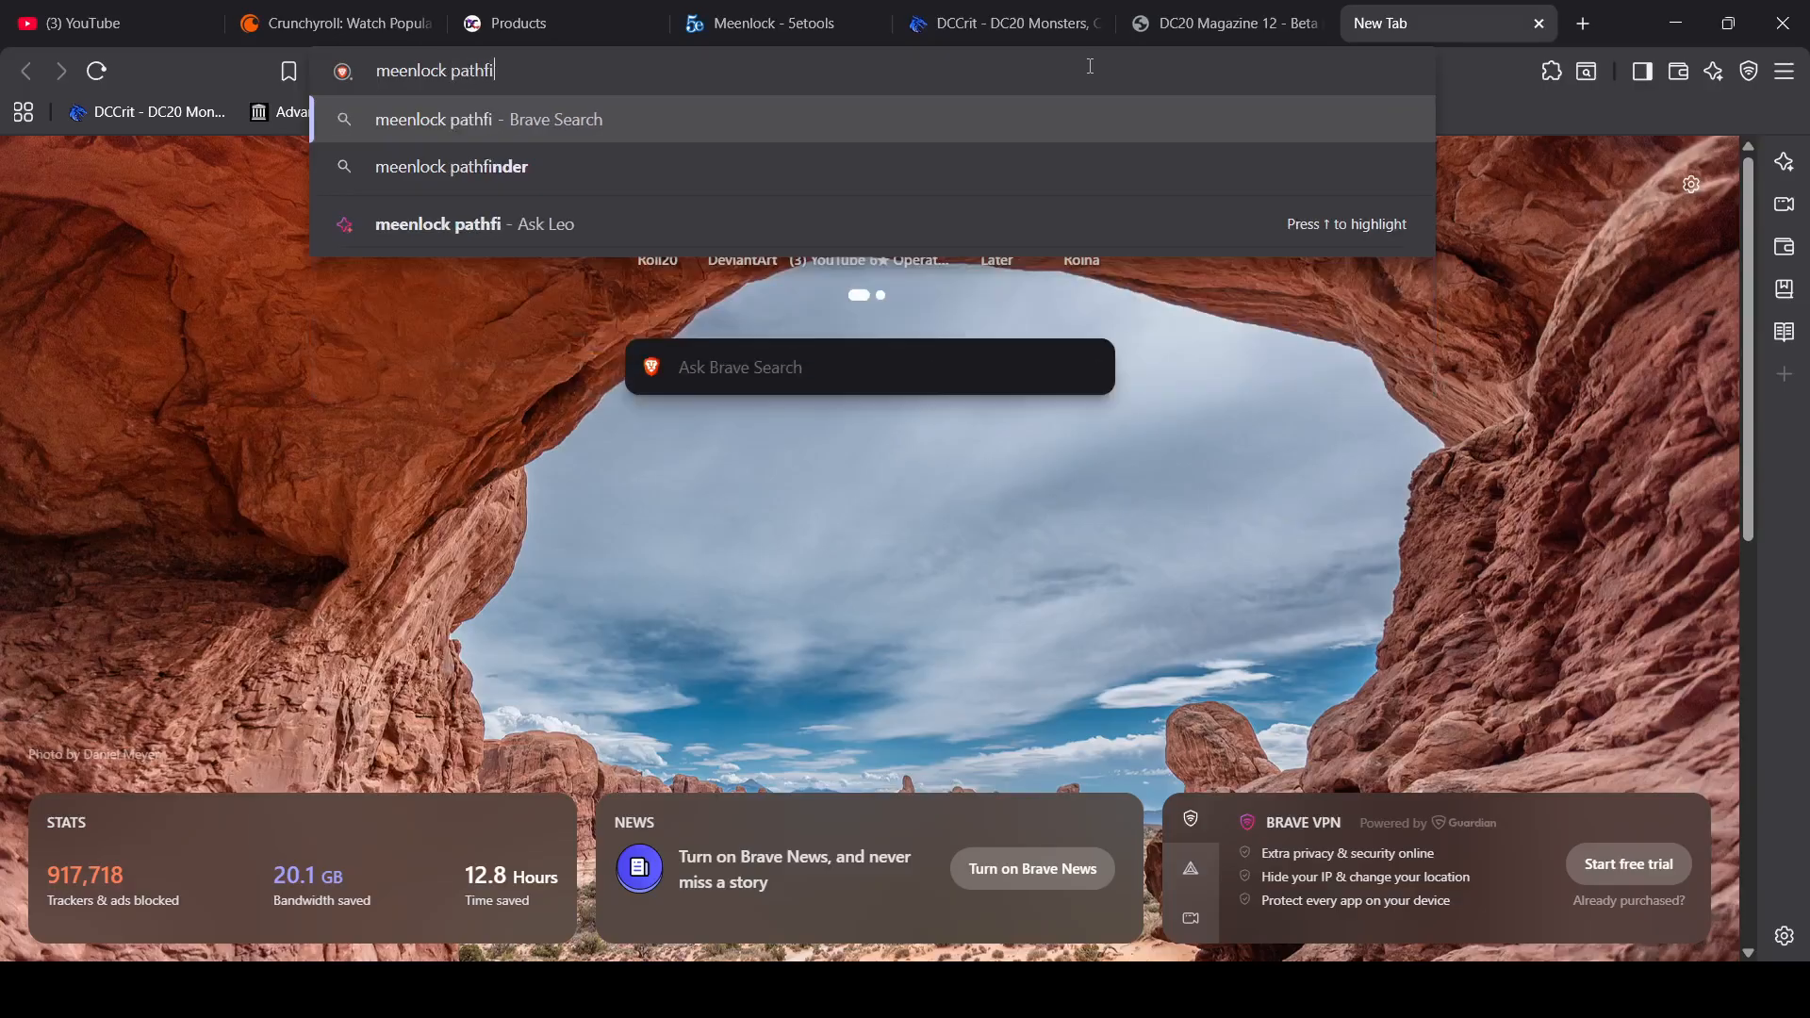
type("r")
key("Return")
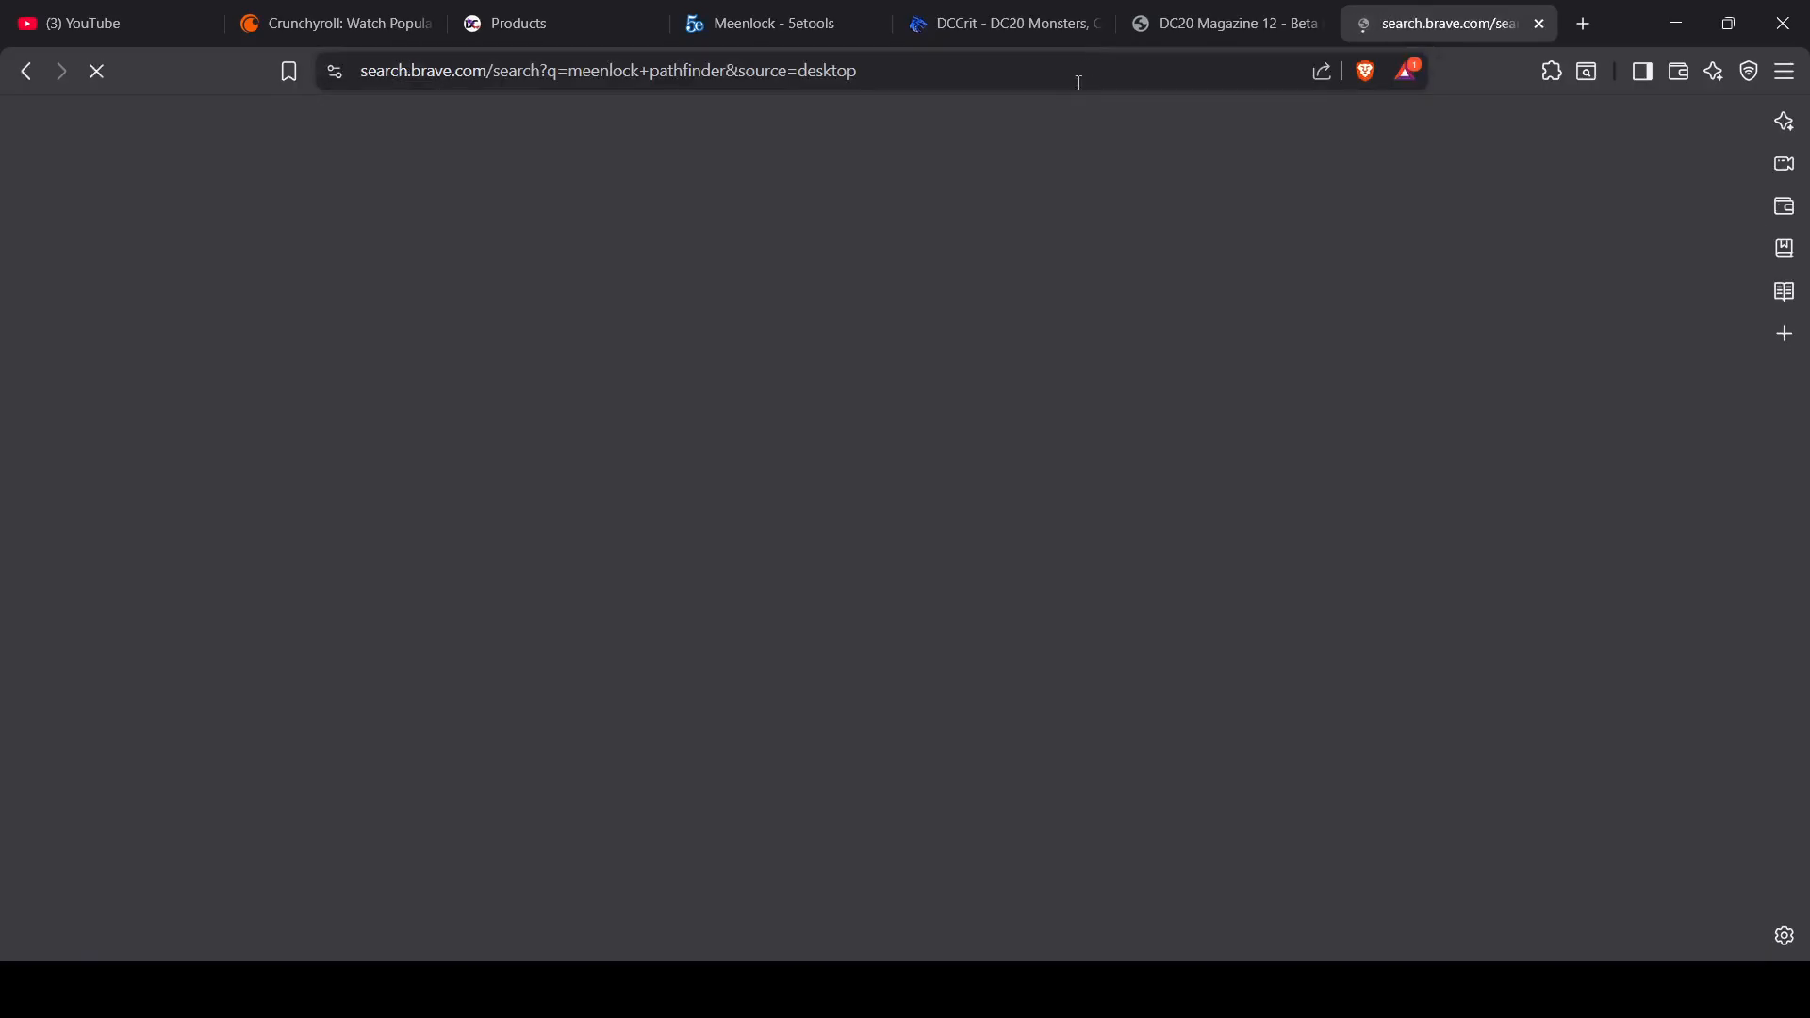
Step: Find and open the "Meenlock - Pathfinder2e" page among the search results
scroll(576, 447, "down", 5)
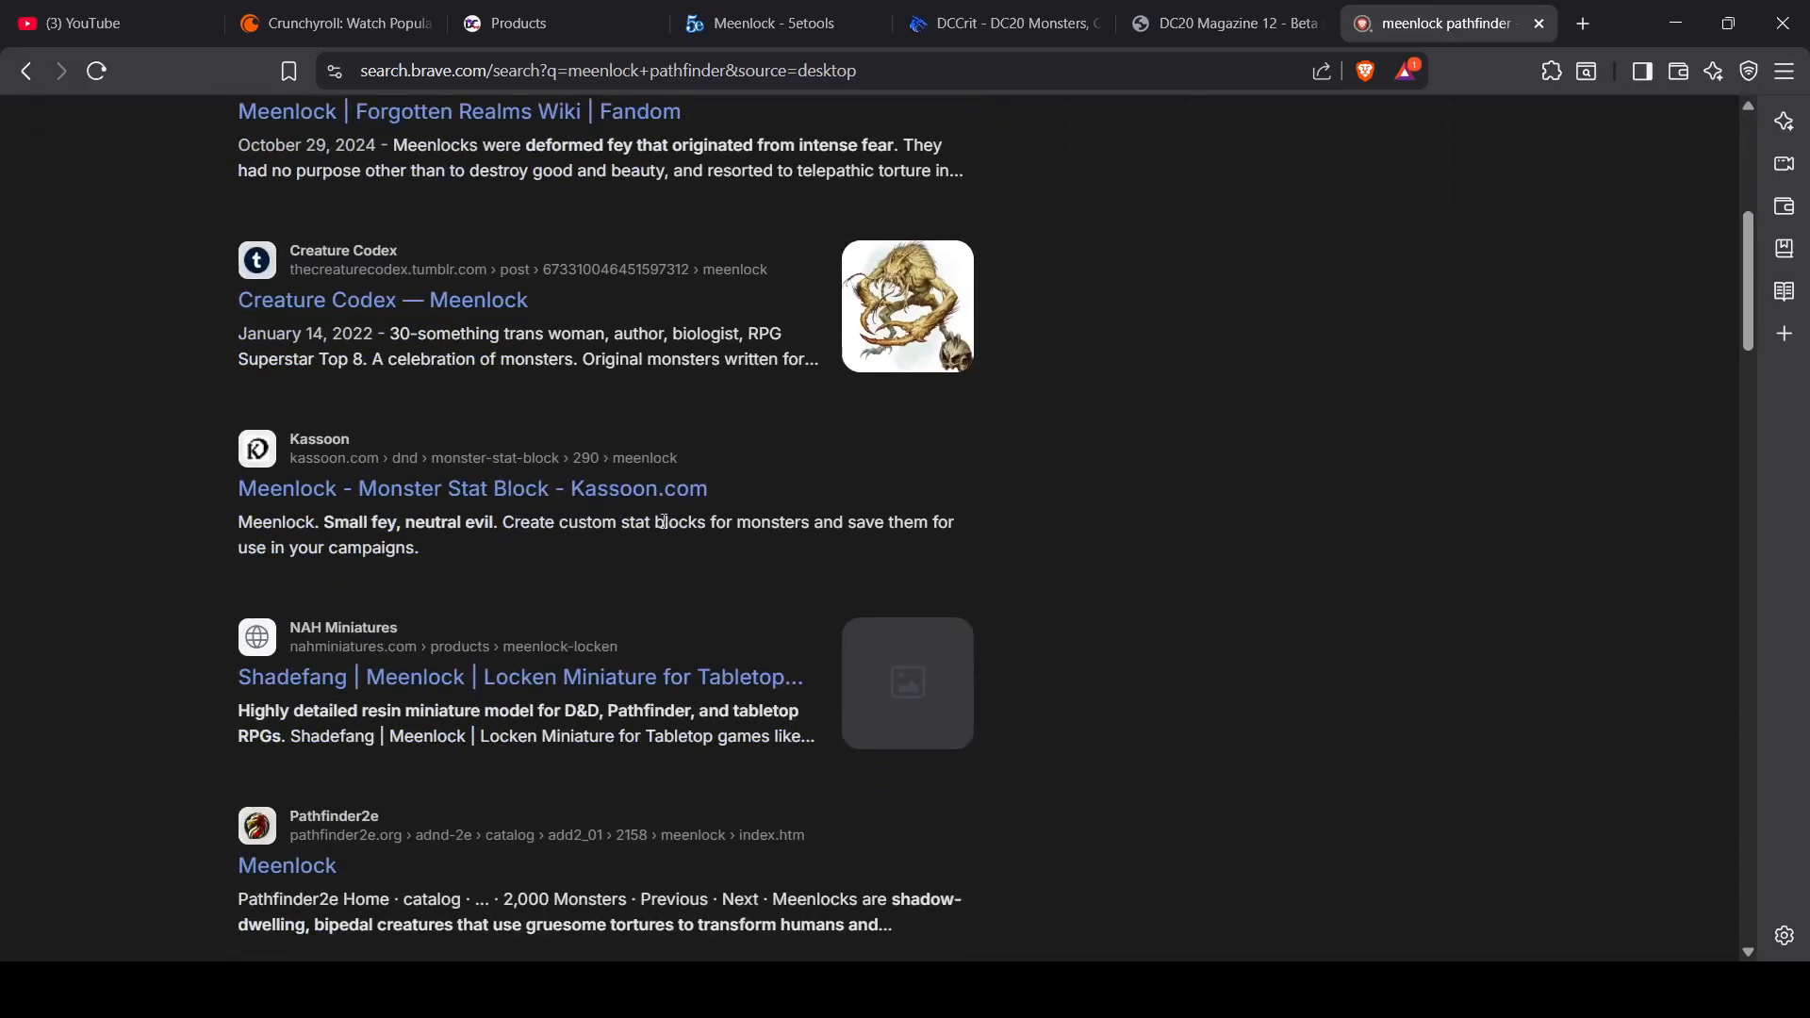
scroll(518, 434, "up", 2)
scroll(477, 415, "down", 3)
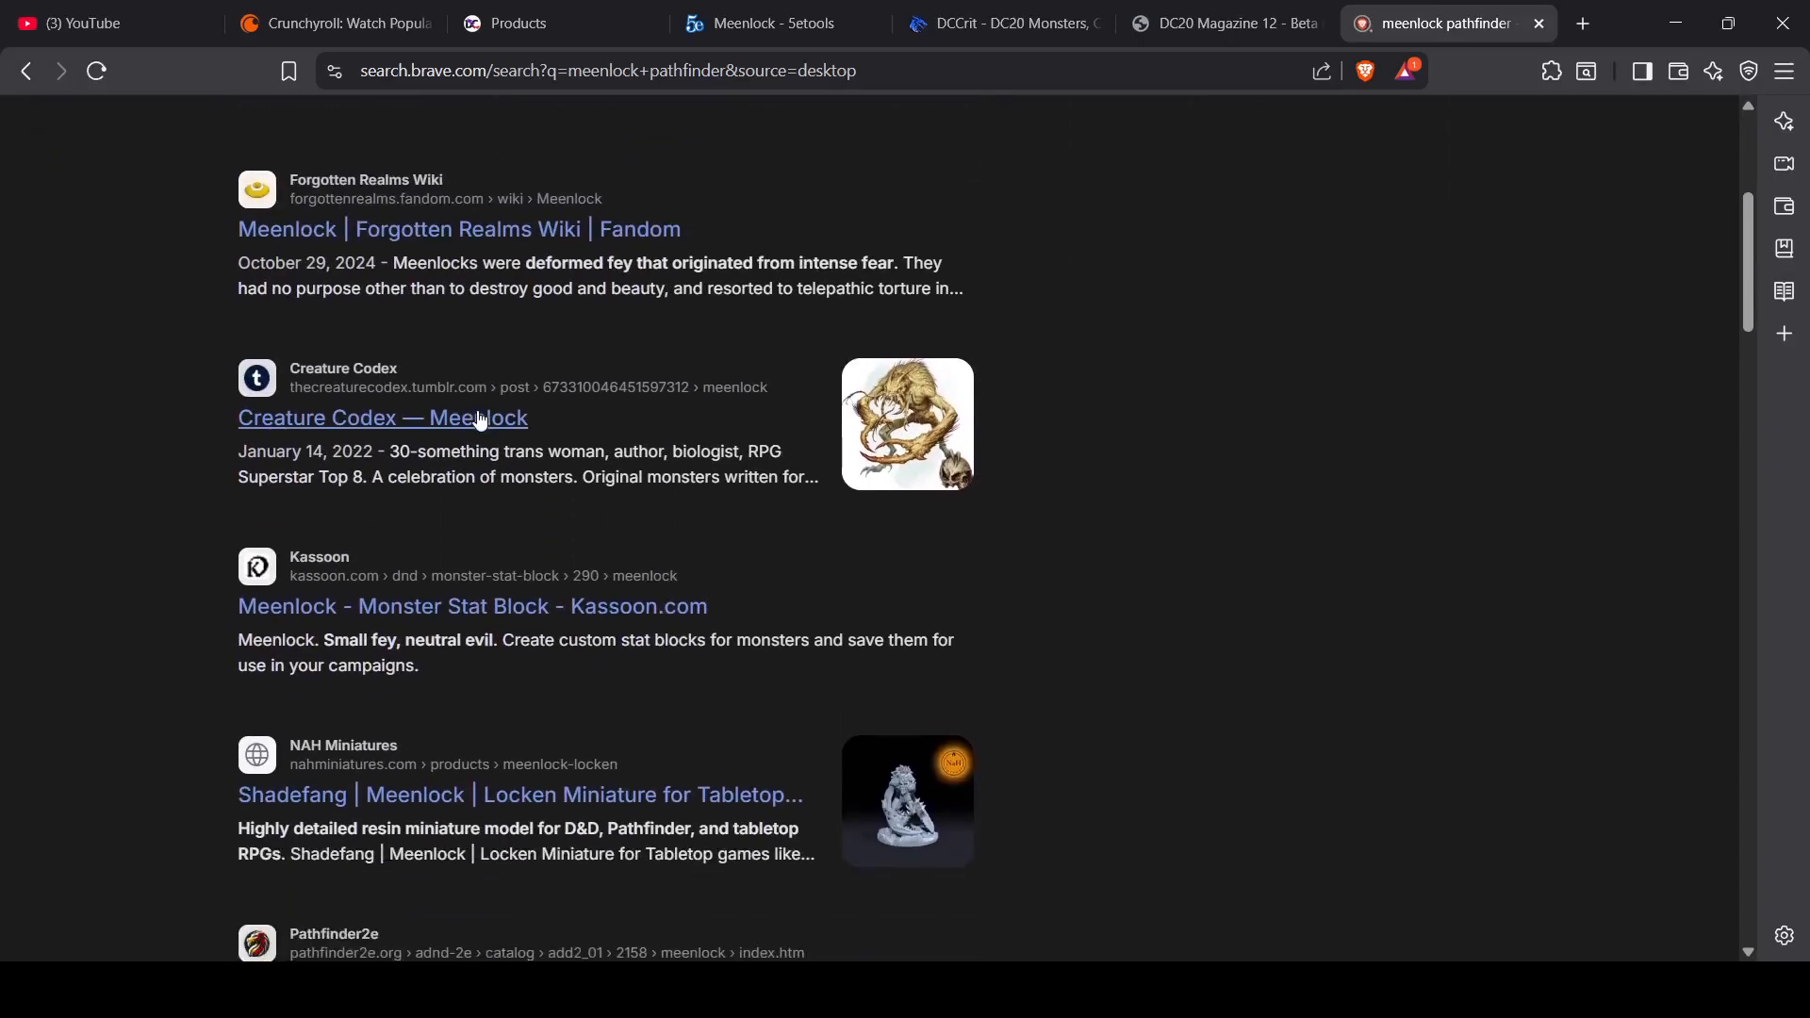
scroll(480, 419, "down", 2)
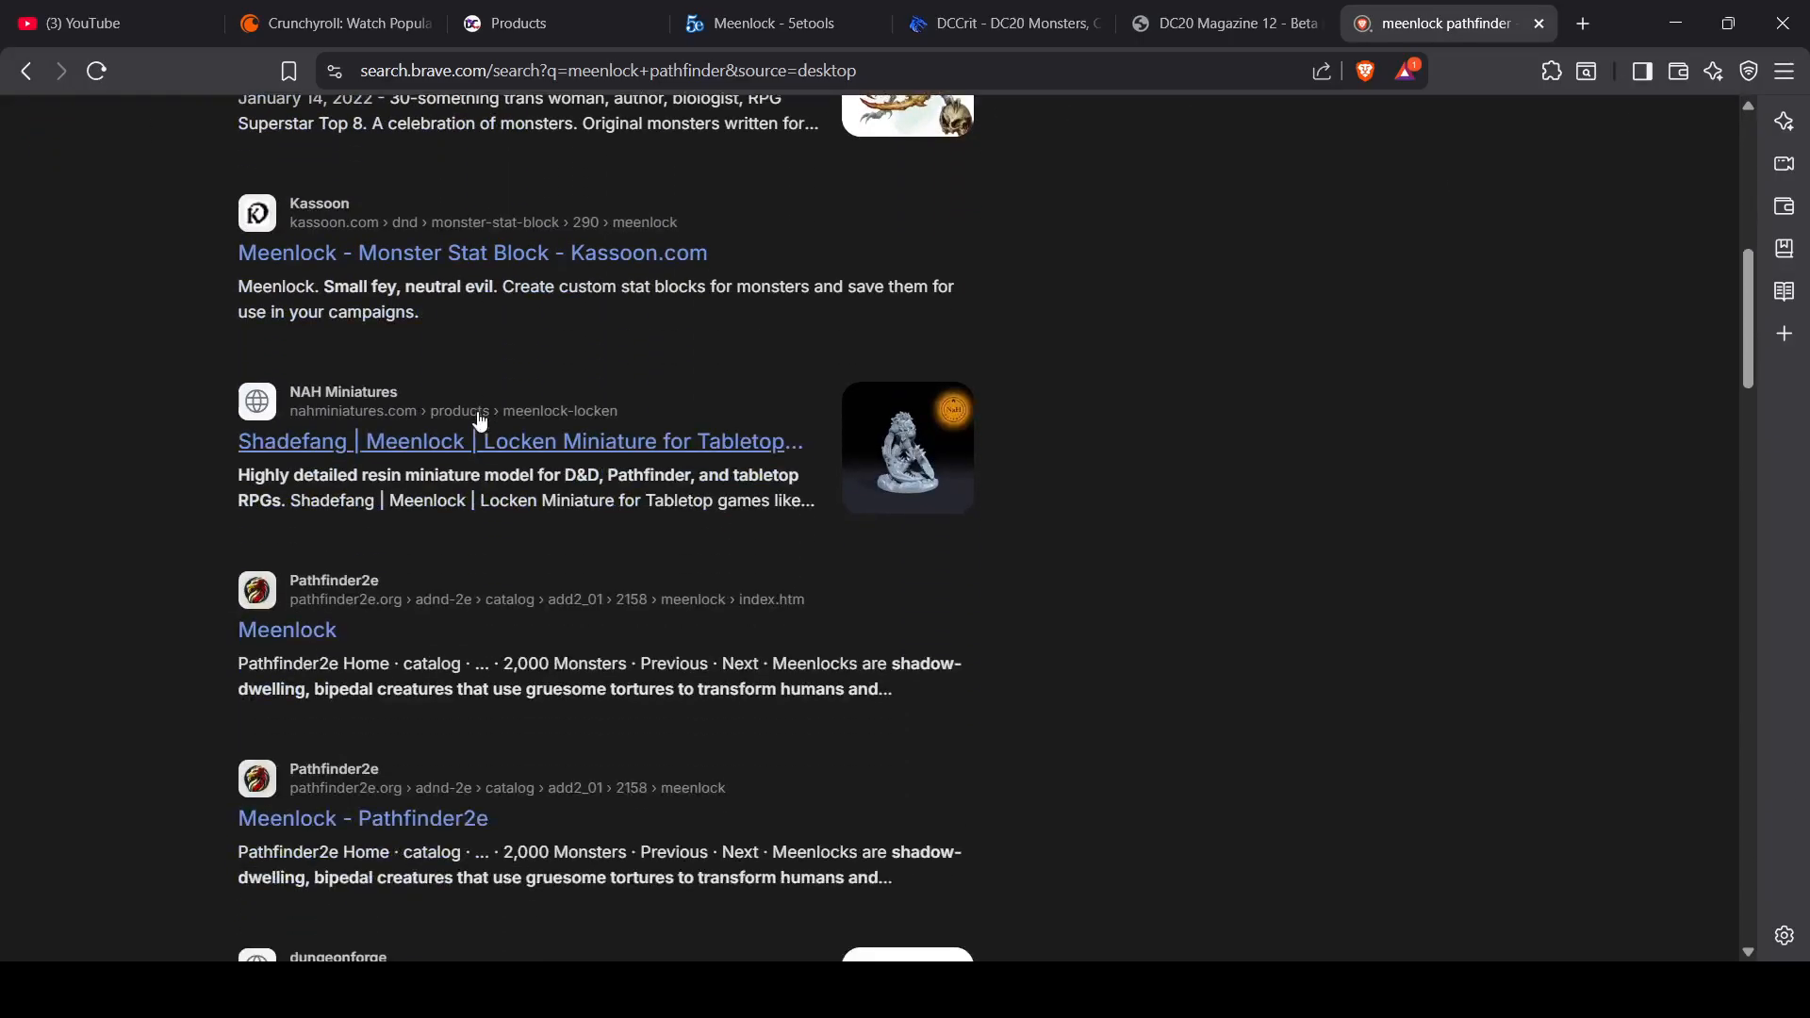
scroll(481, 421, "down", 2)
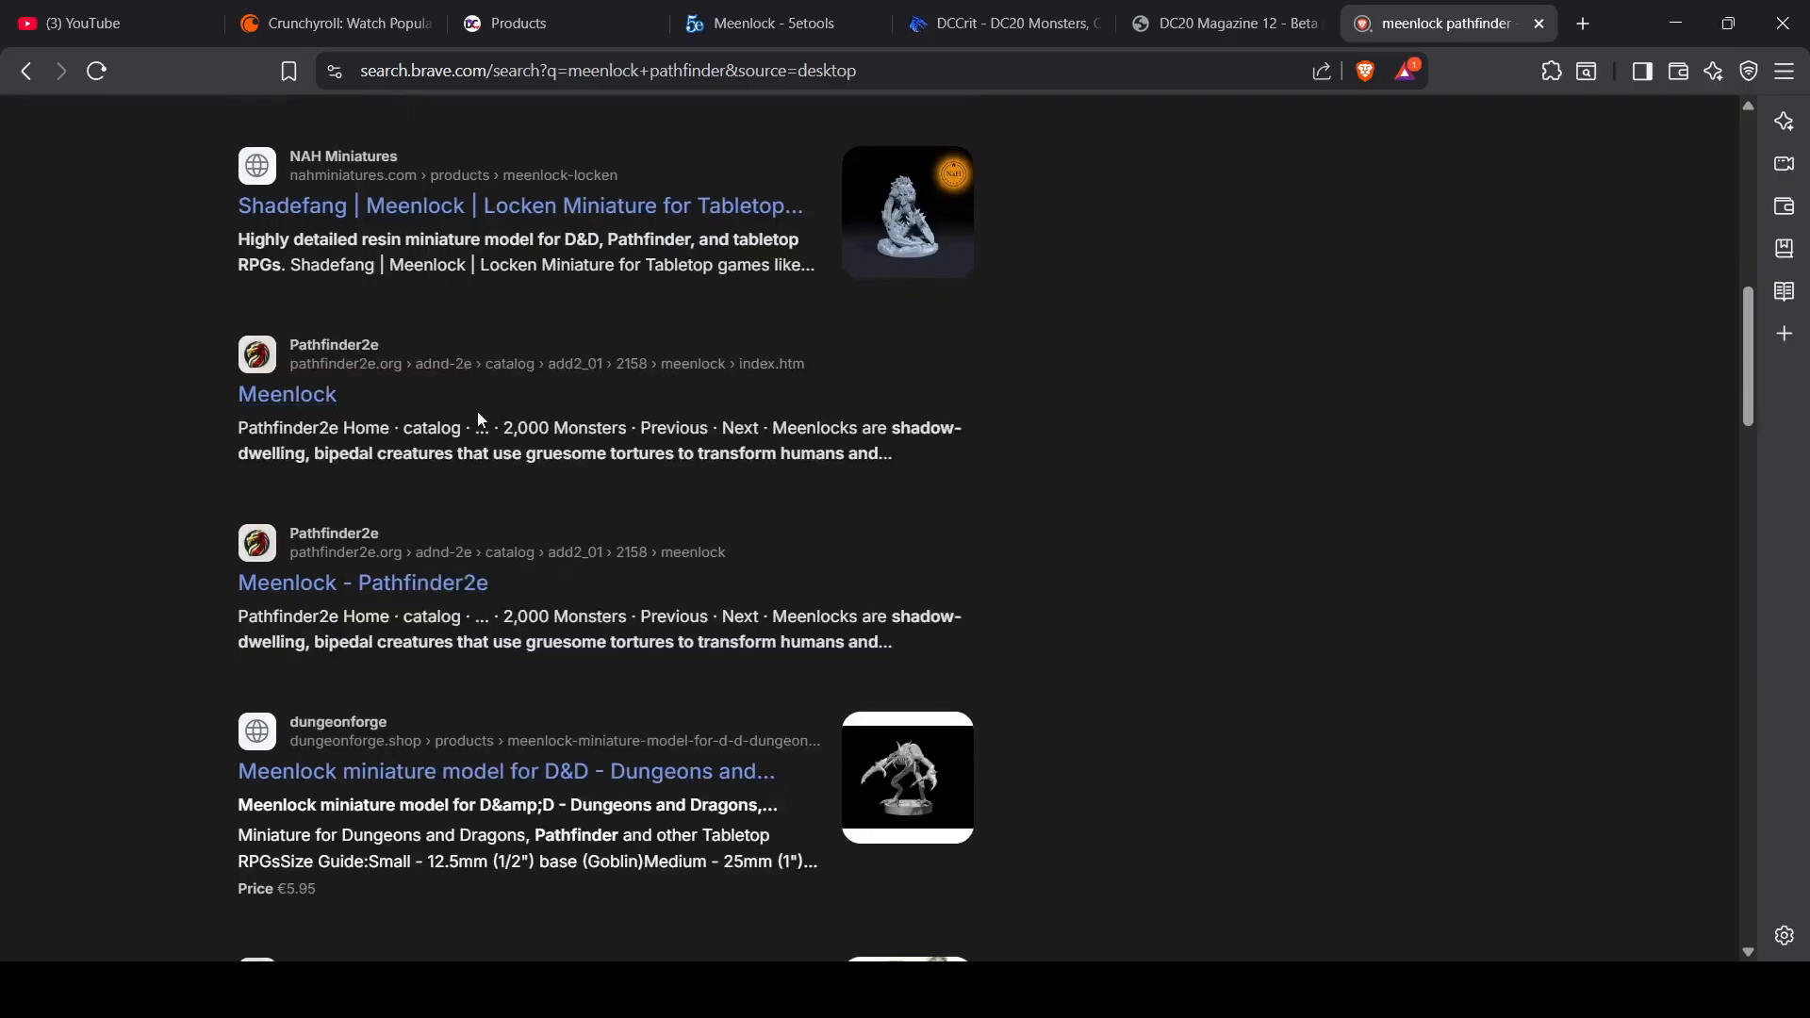
left_click(472, 584)
Step: Examine the Meenlock's statistics, description and combat rules on the Pathfinder2e page
scroll(529, 525, "down", 3)
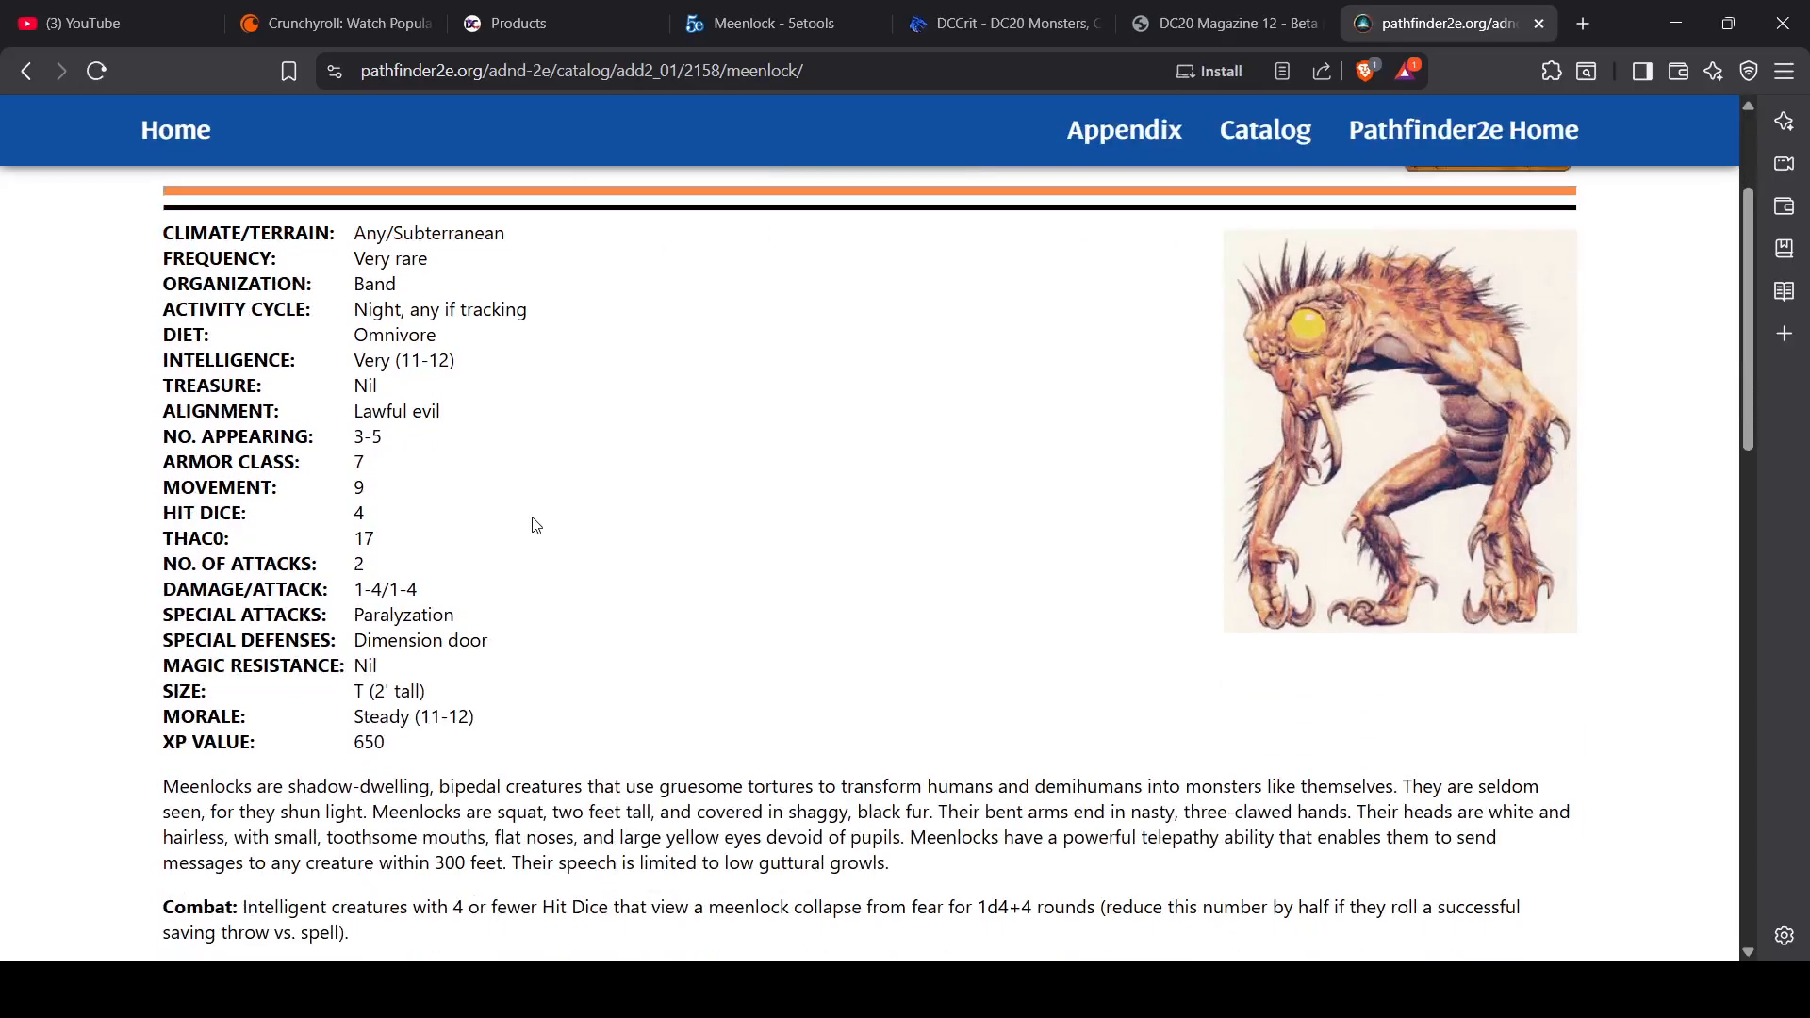
scroll(535, 525, "down", 3)
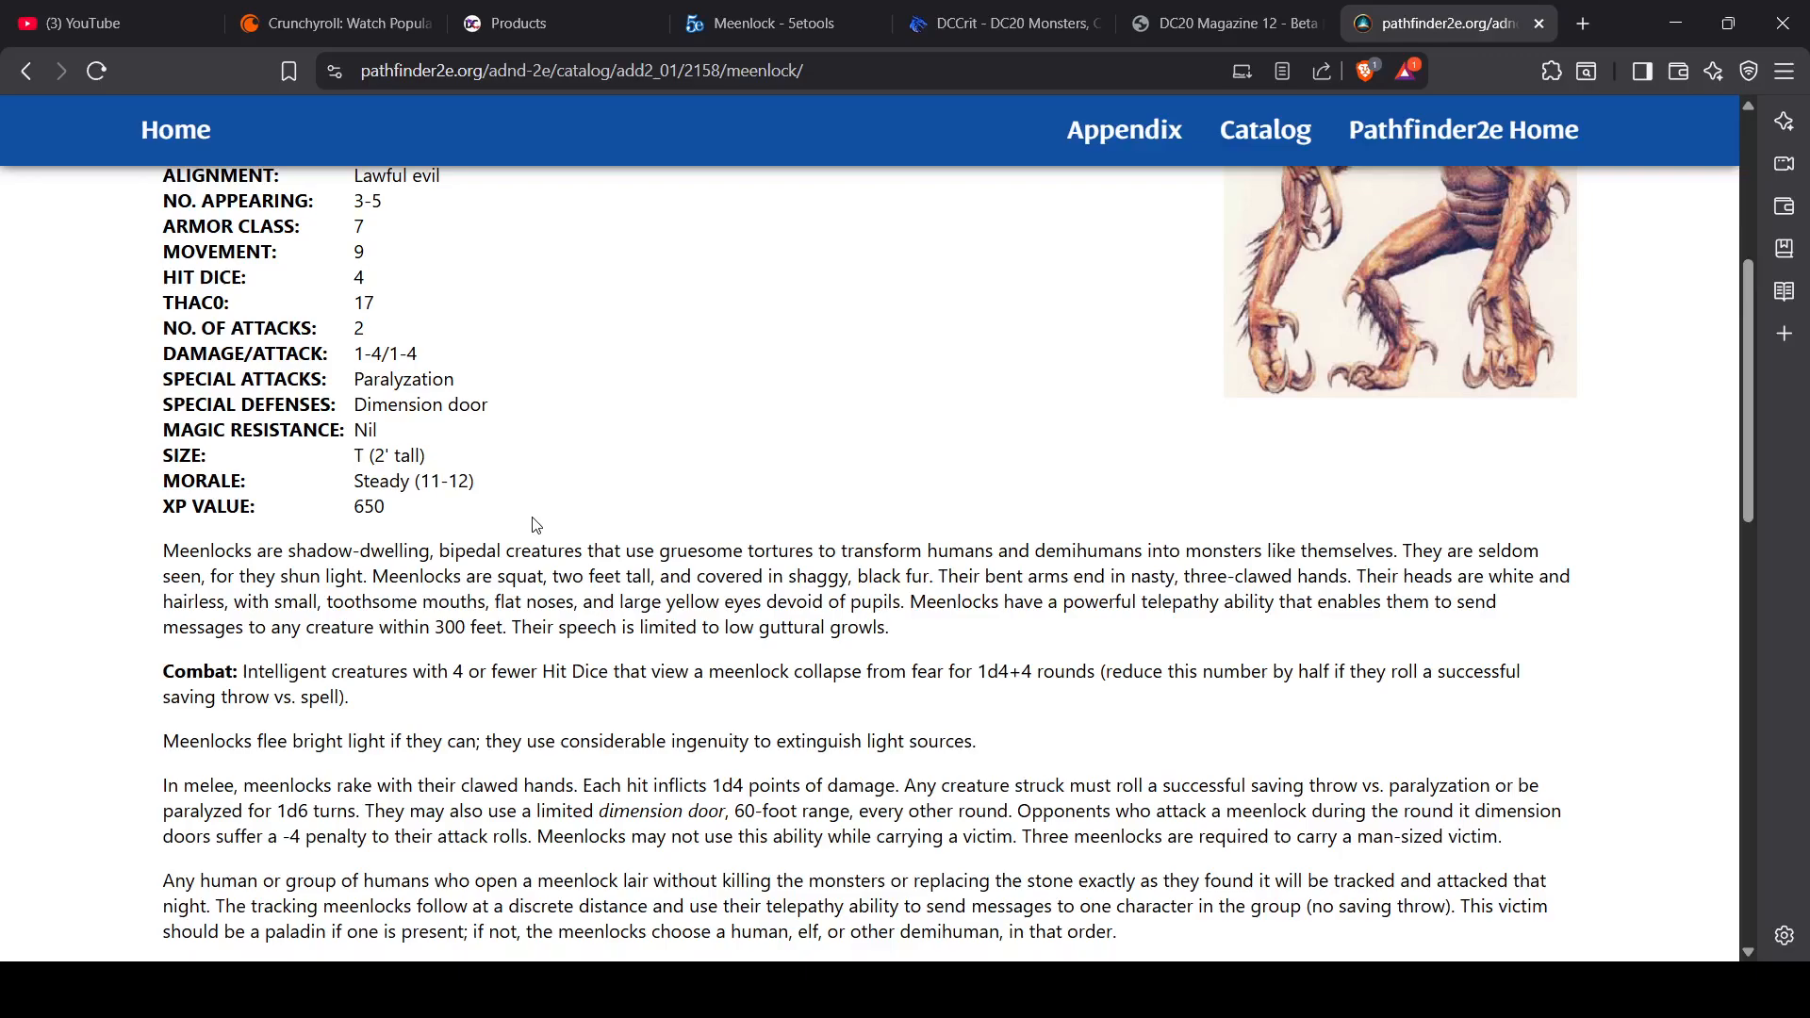
scroll(535, 525, "up", 3)
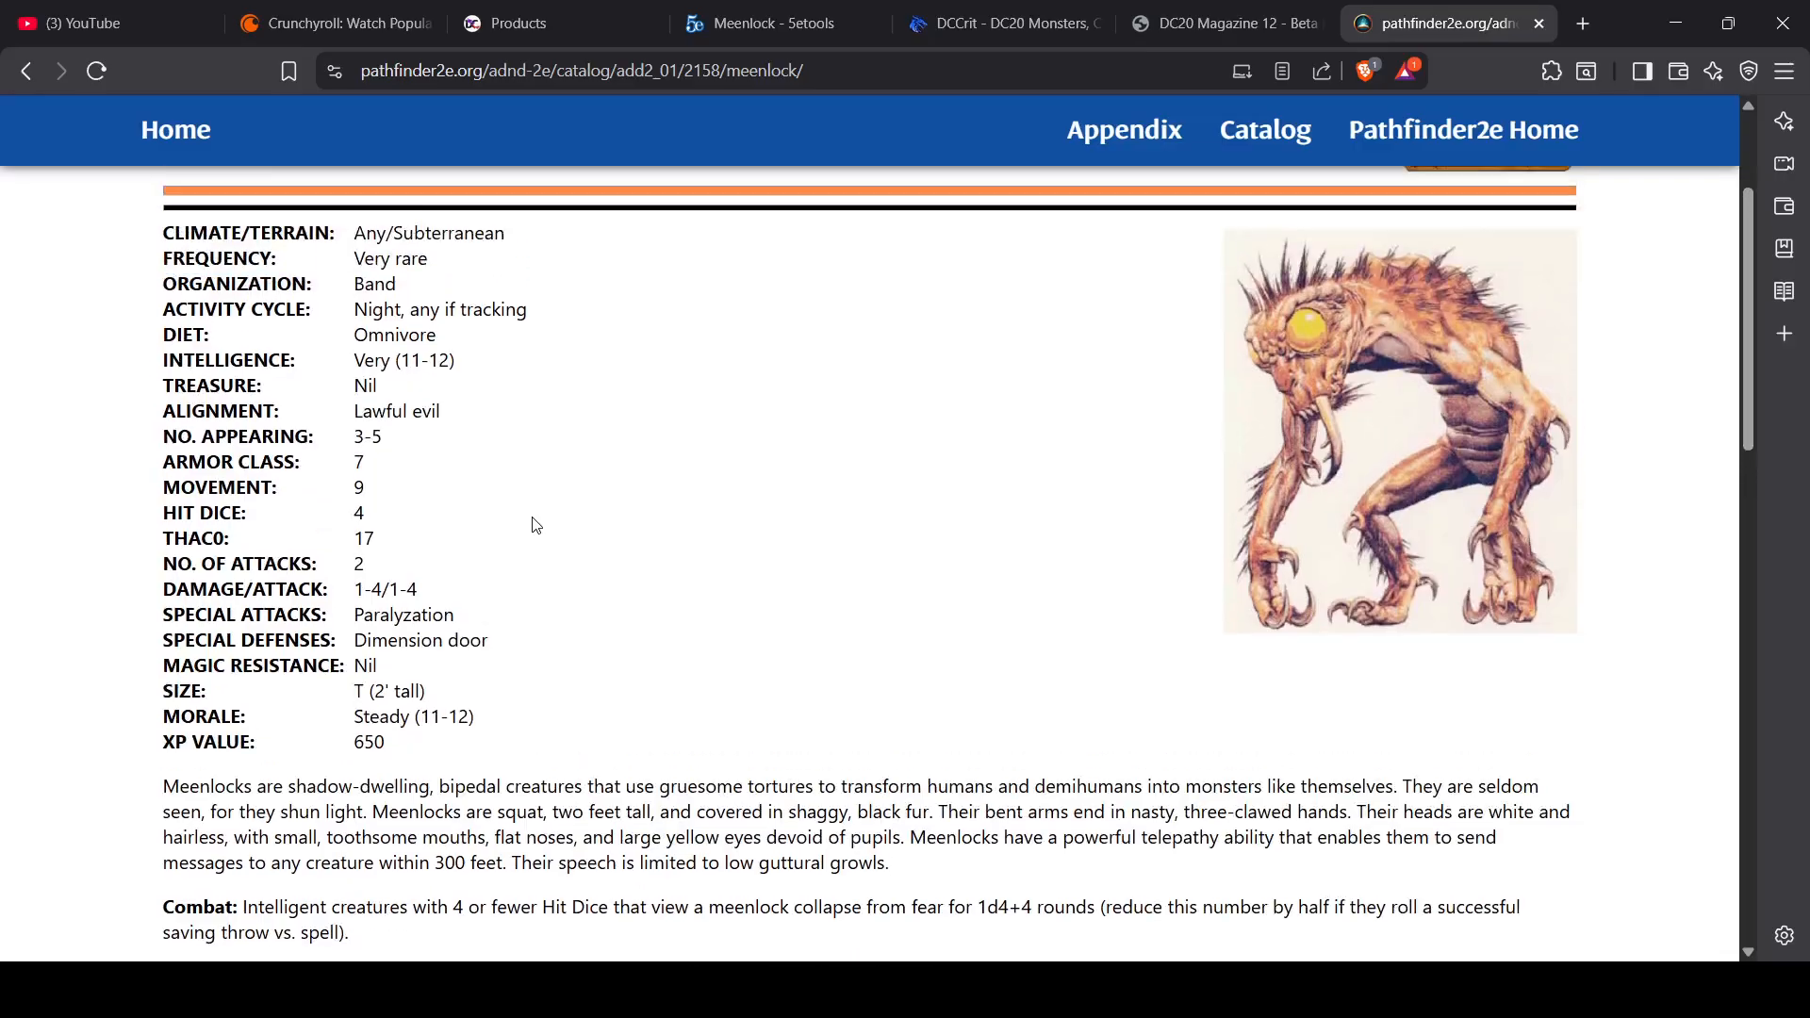
scroll(535, 525, "up", 3)
scroll(535, 525, "down", 7)
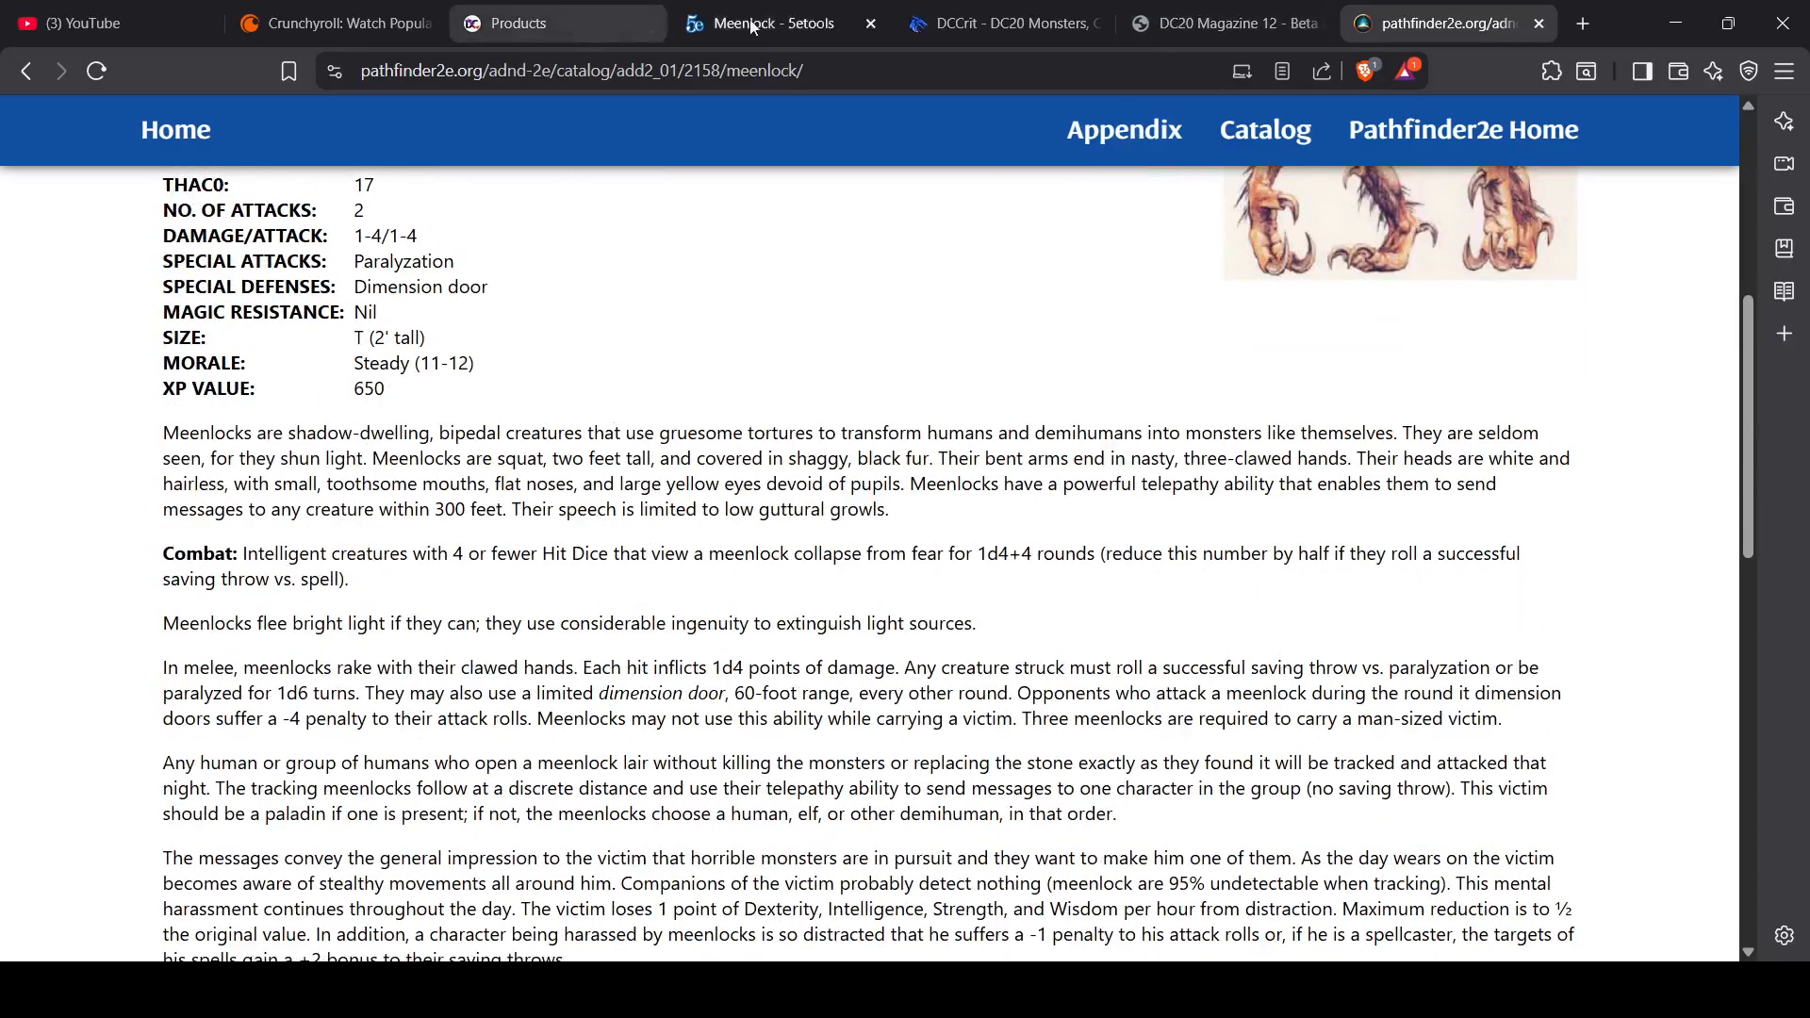
scroll(751, 297, "up", 2)
scroll(752, 297, "up", 6)
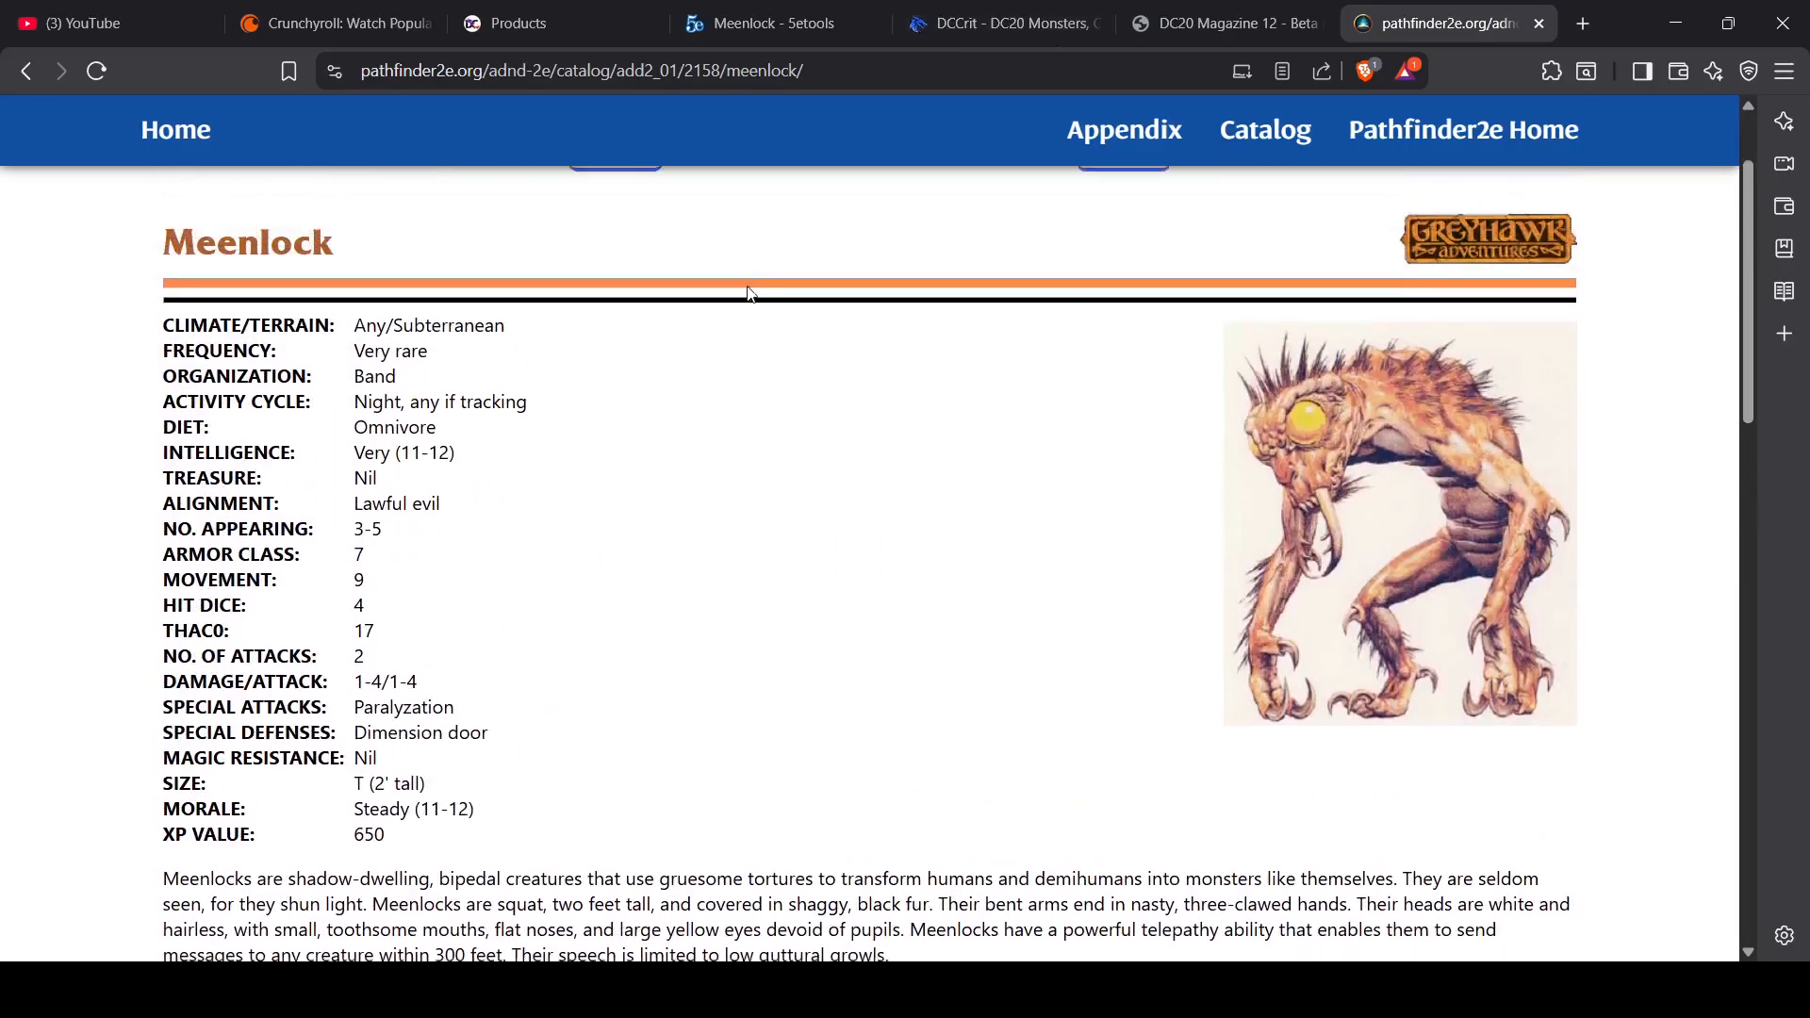
Step: Return to the 5etools Meenlock entry and open its illustration at full size in its own tab
left_click(980, 26)
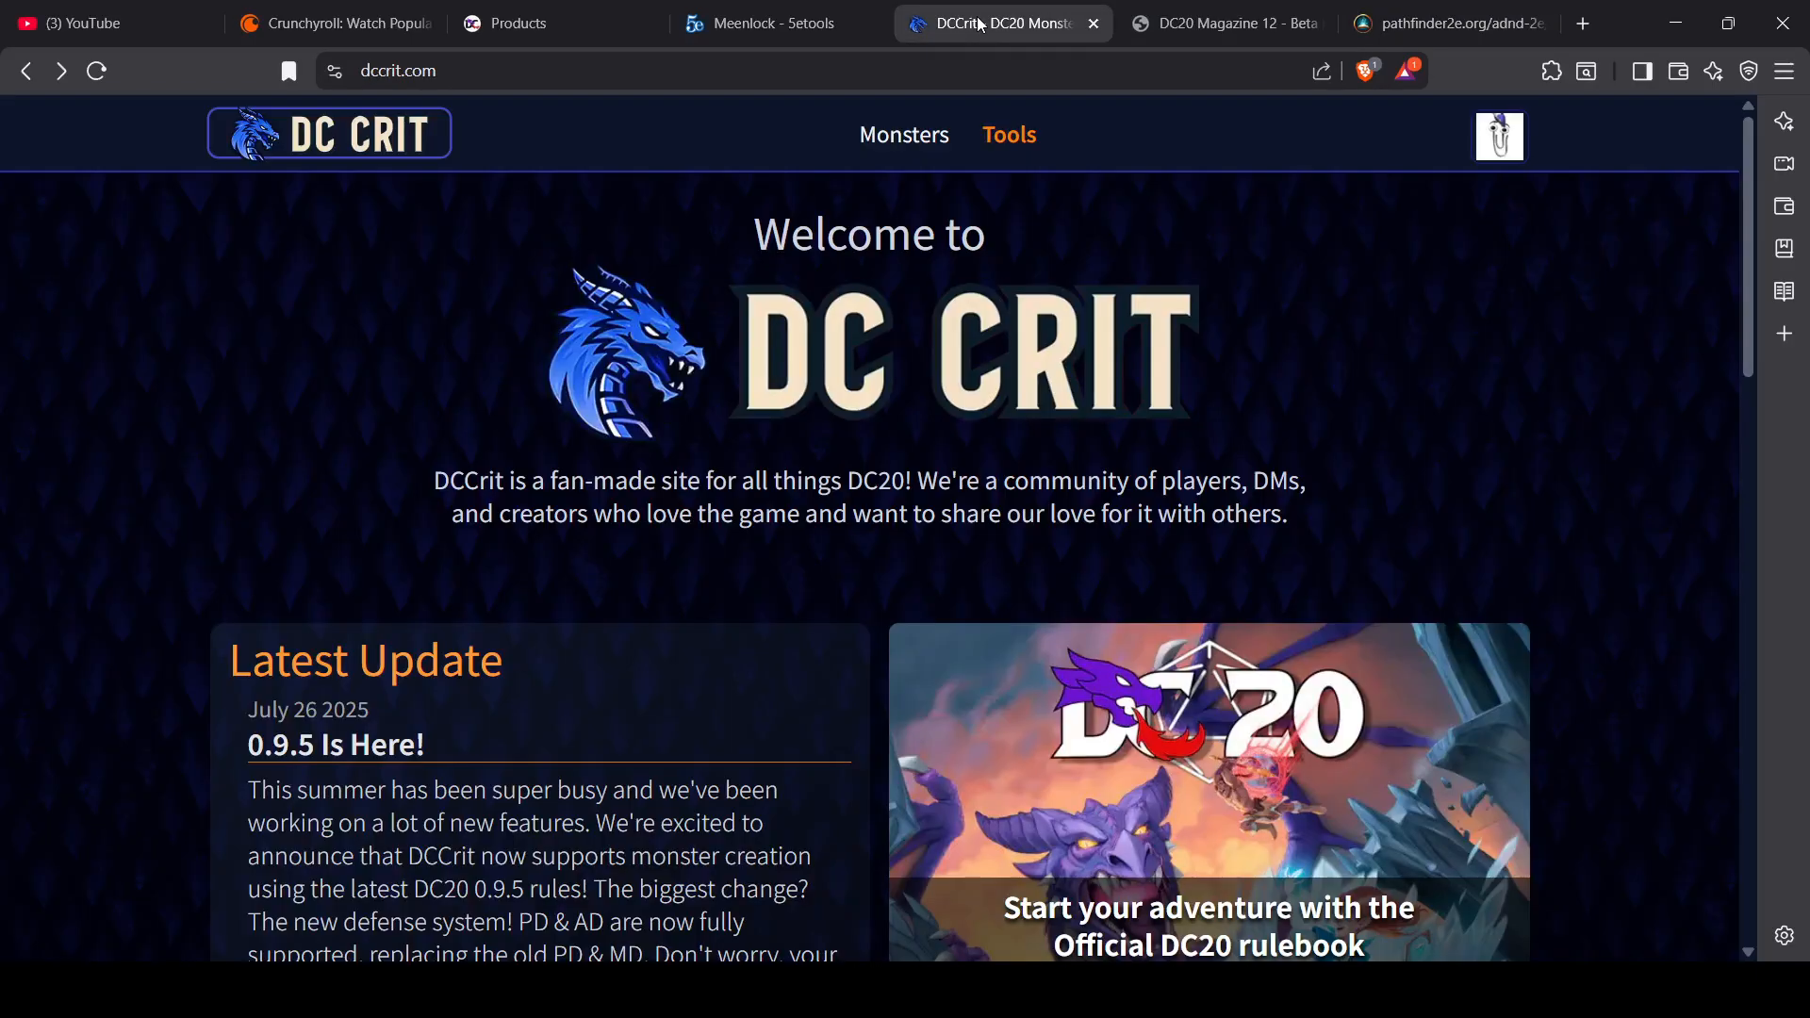
left_click(796, 24)
scroll(1011, 551, "down", 2)
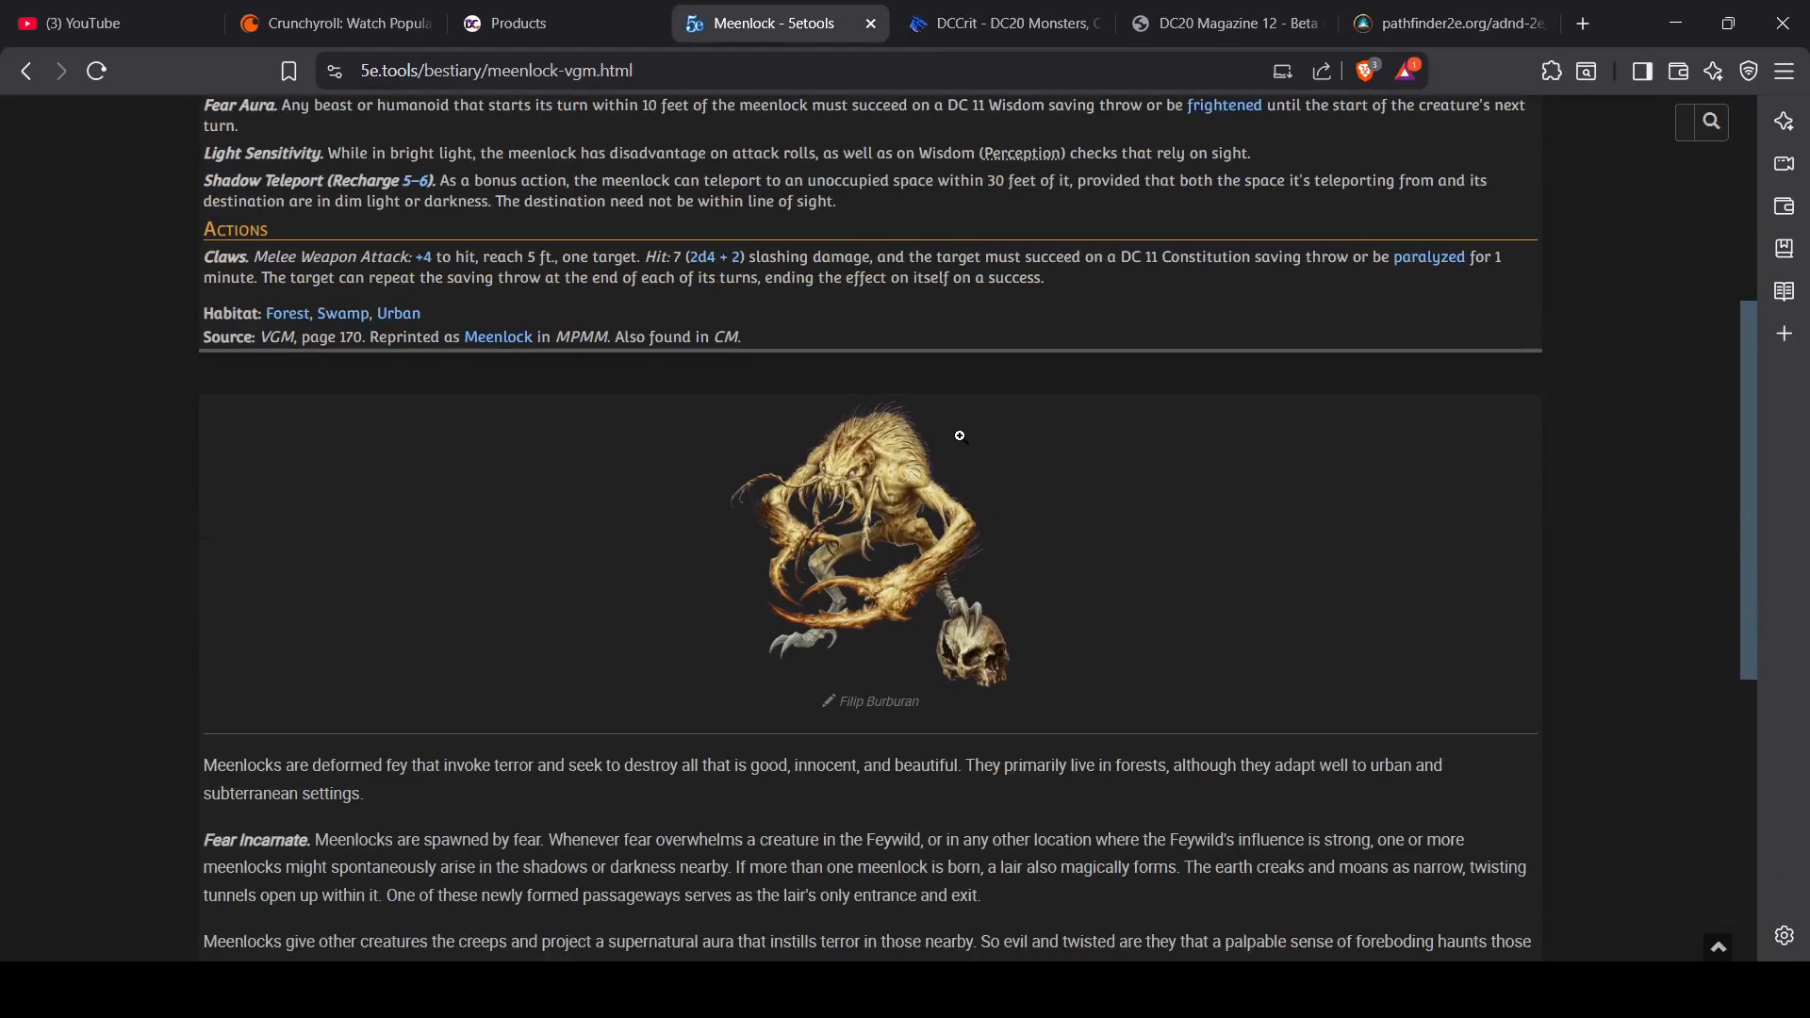
left_click(873, 481)
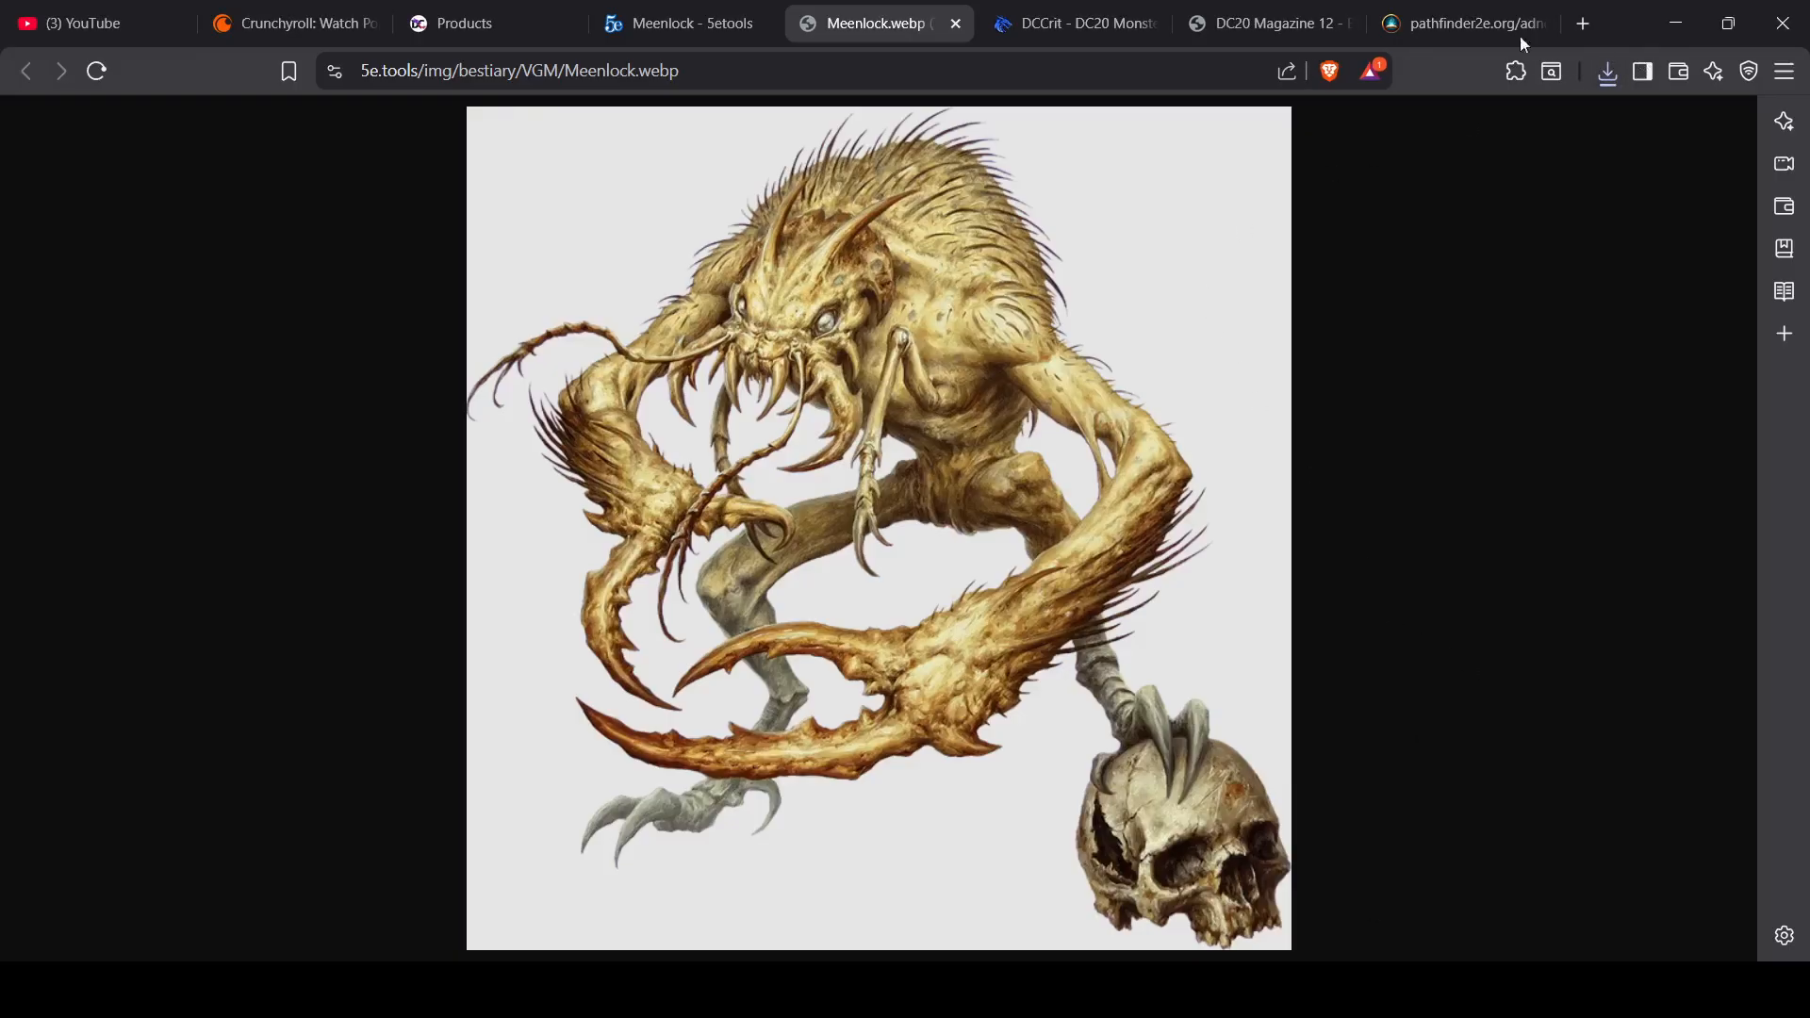
Step: Check the open reference tabs and review the Meenlock's ability scores, traits and Claws action on 5etools
left_click(1263, 23)
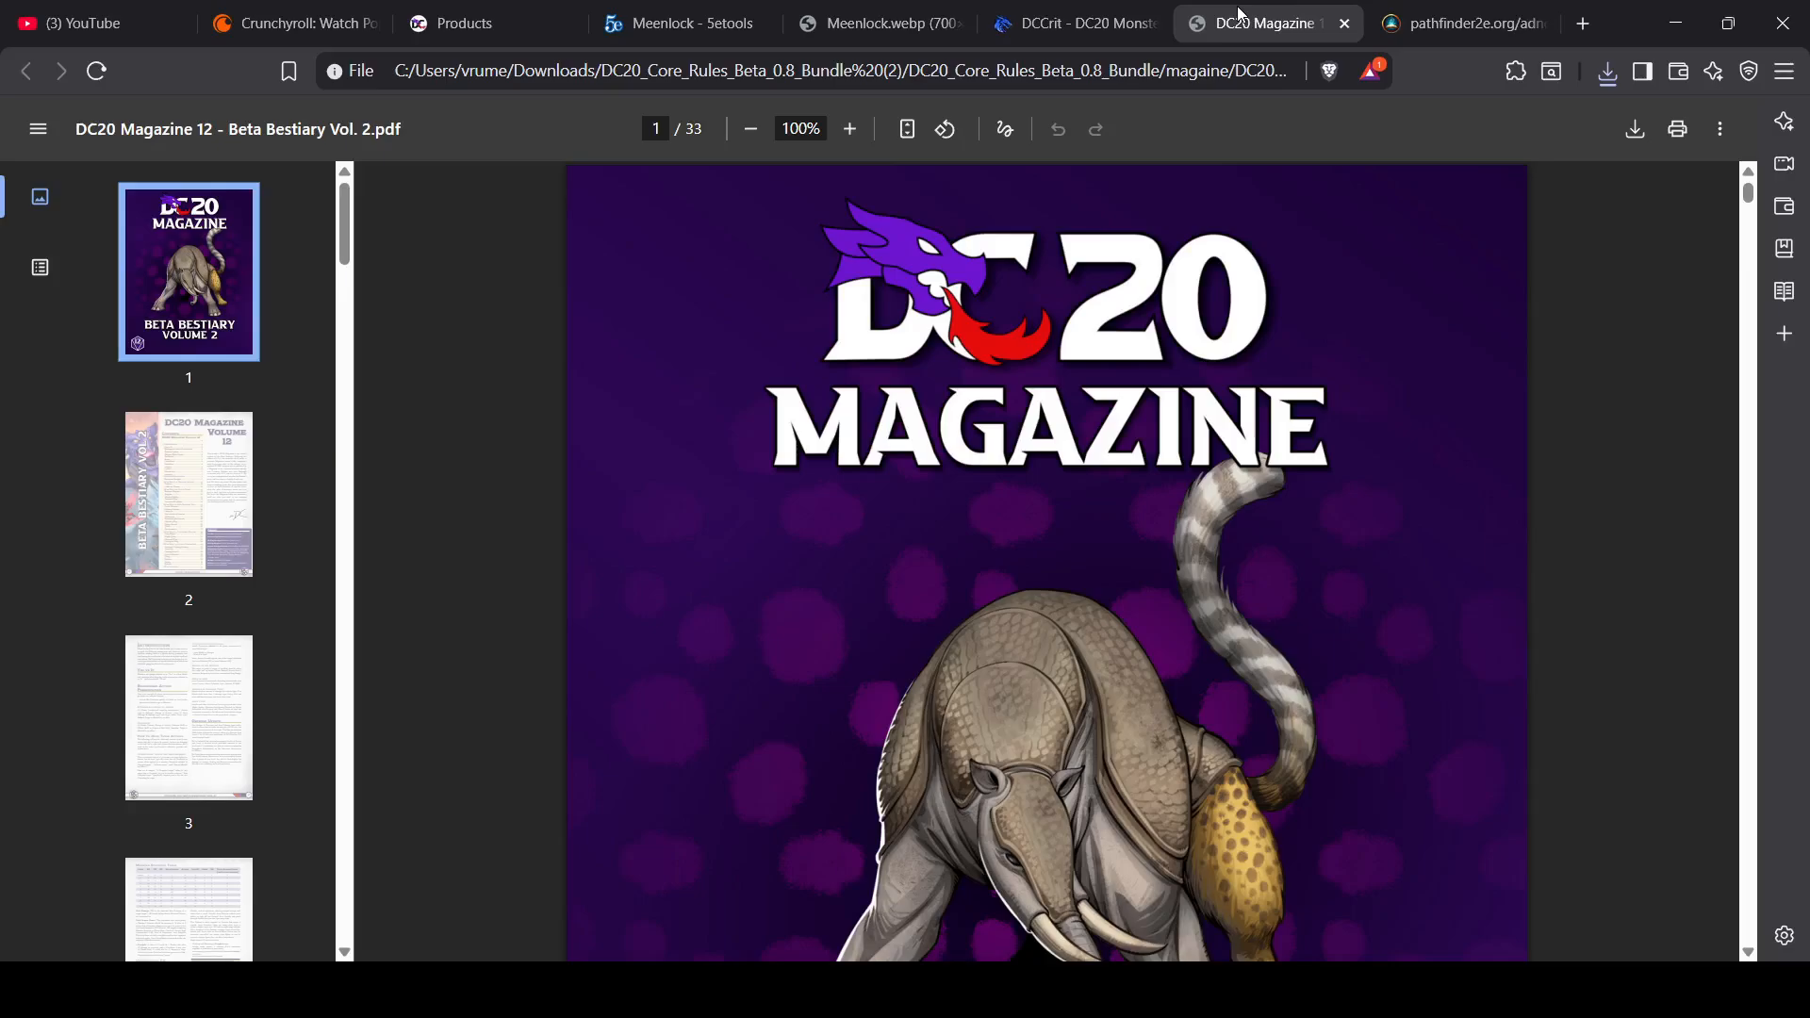
left_click(1496, 32)
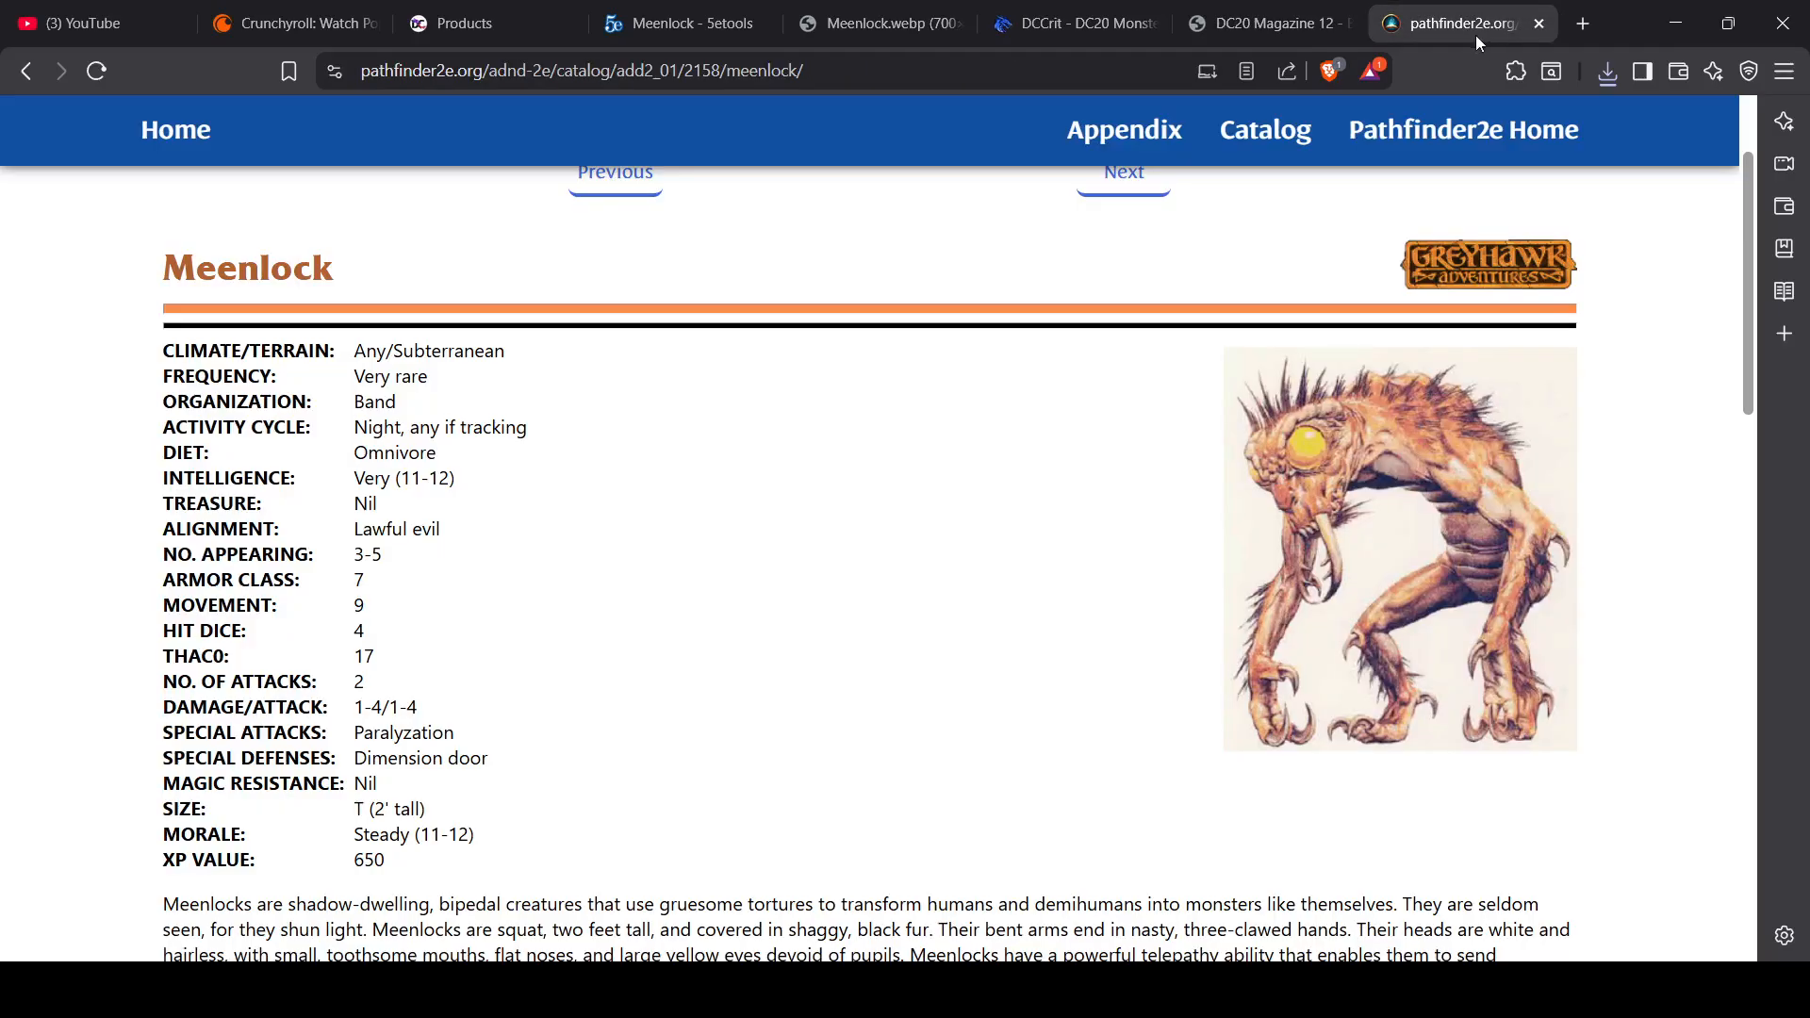
left_click(851, 31)
left_click(659, 24)
scroll(700, 363, "up", 3)
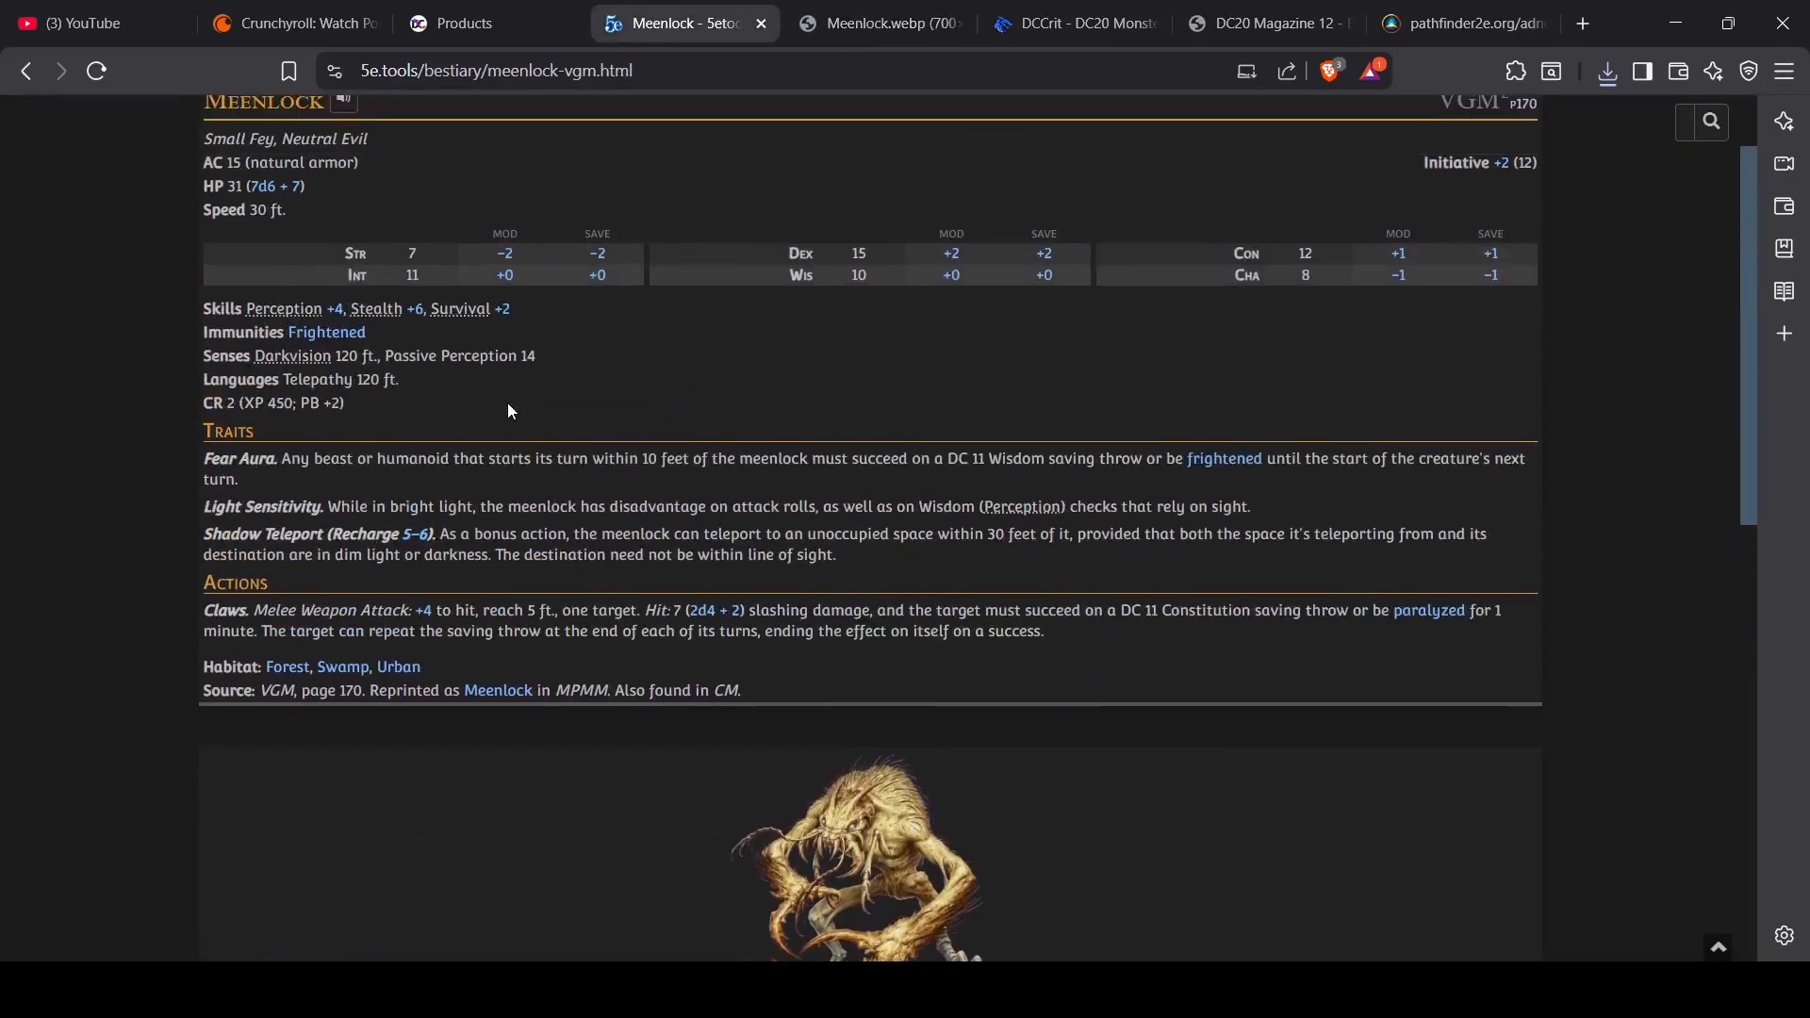
scroll(524, 433, "up", 1)
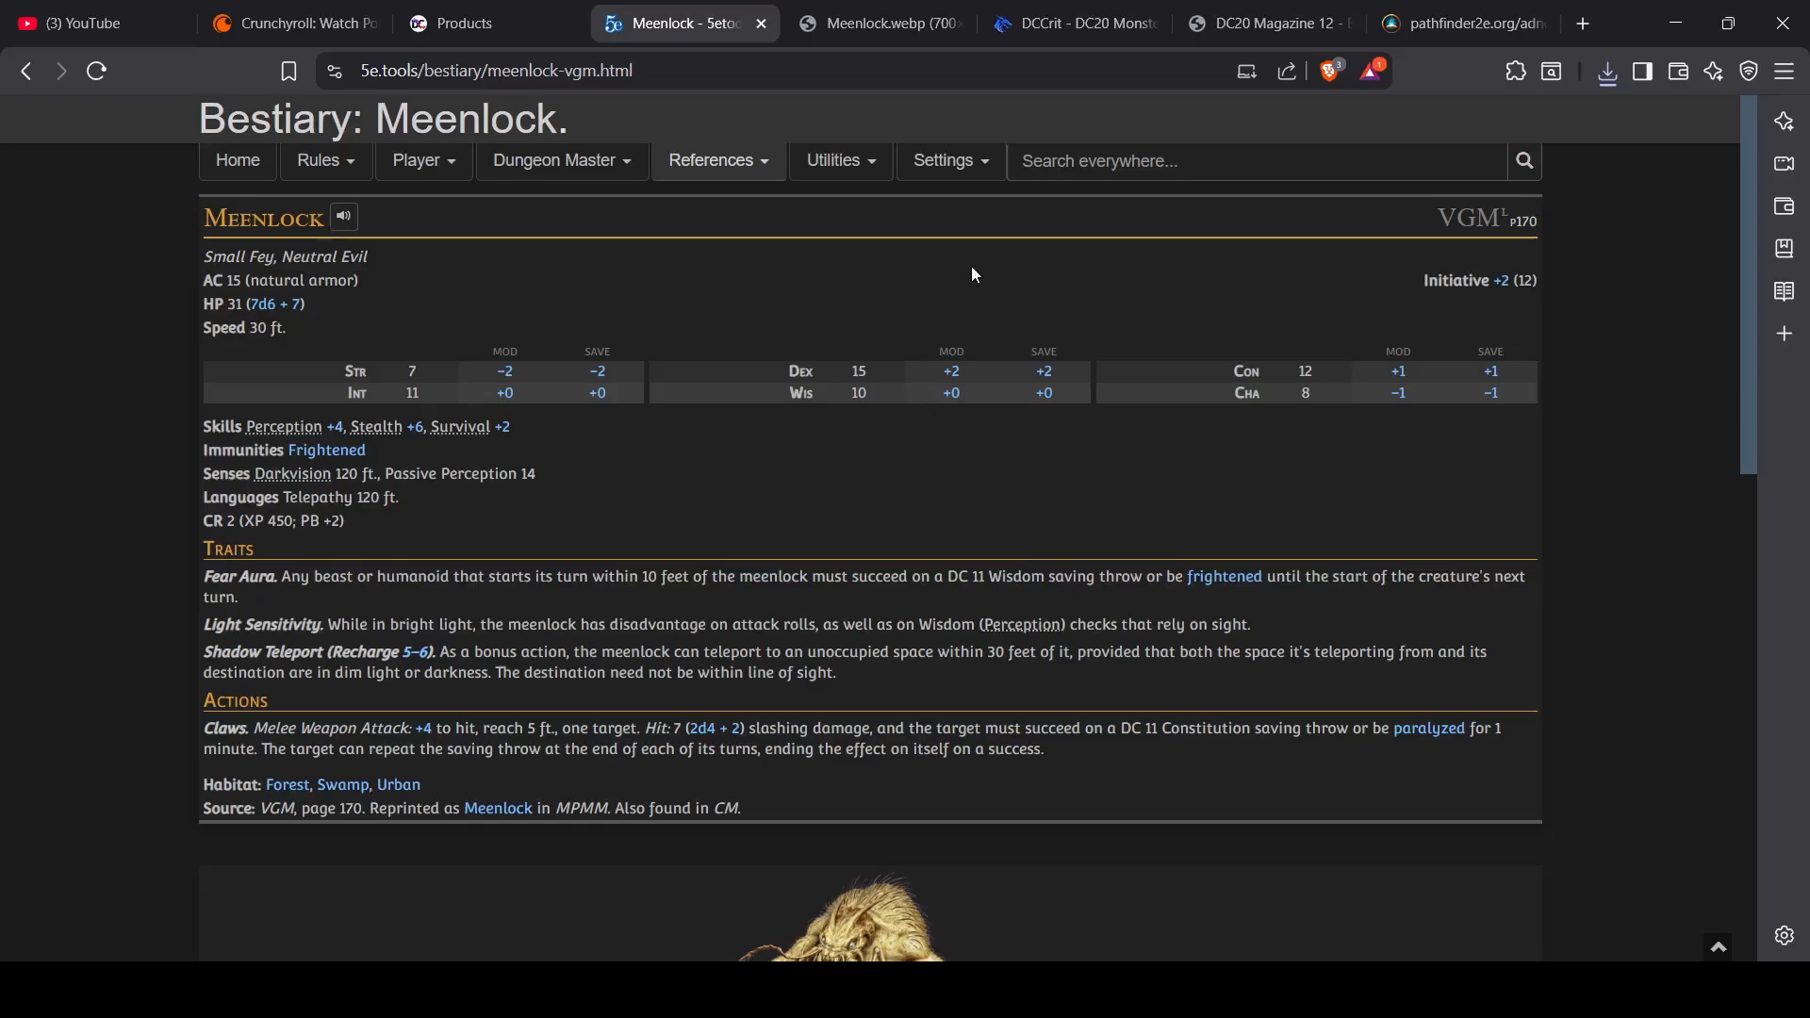
scroll(969, 386, "down", 1)
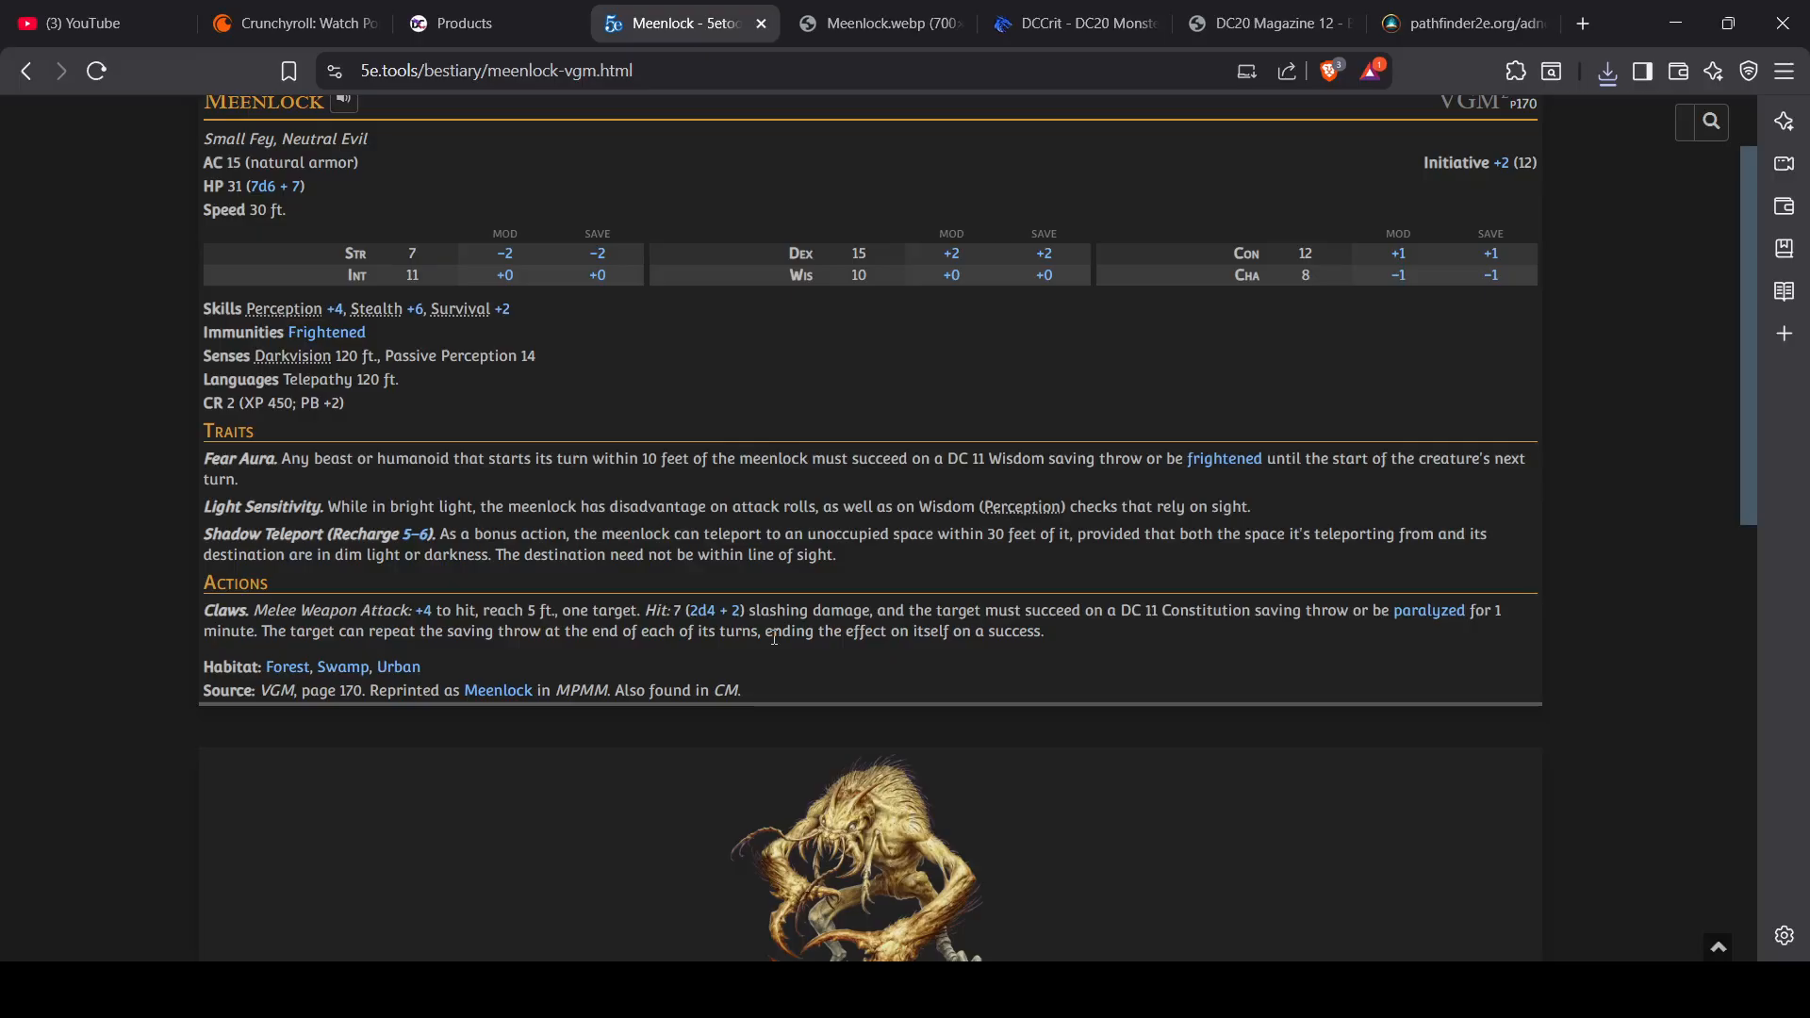
scroll(772, 637, "down", 1)
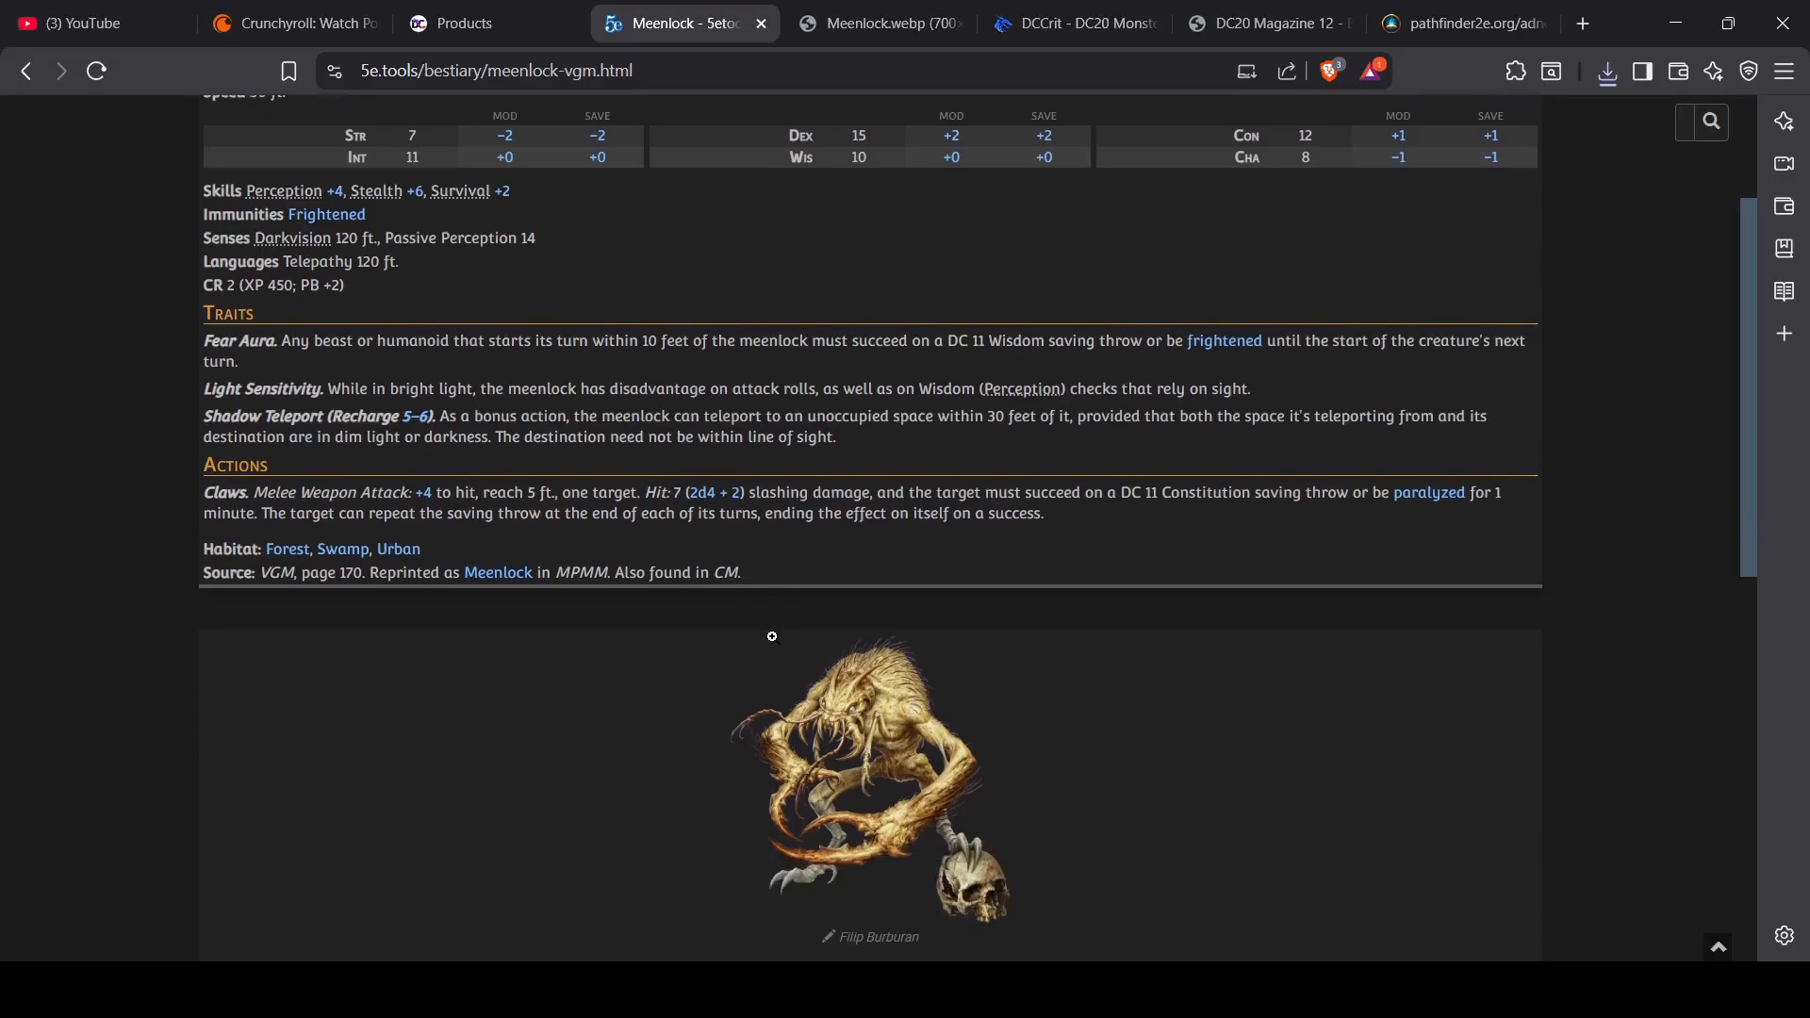
scroll(785, 600, "up", 1)
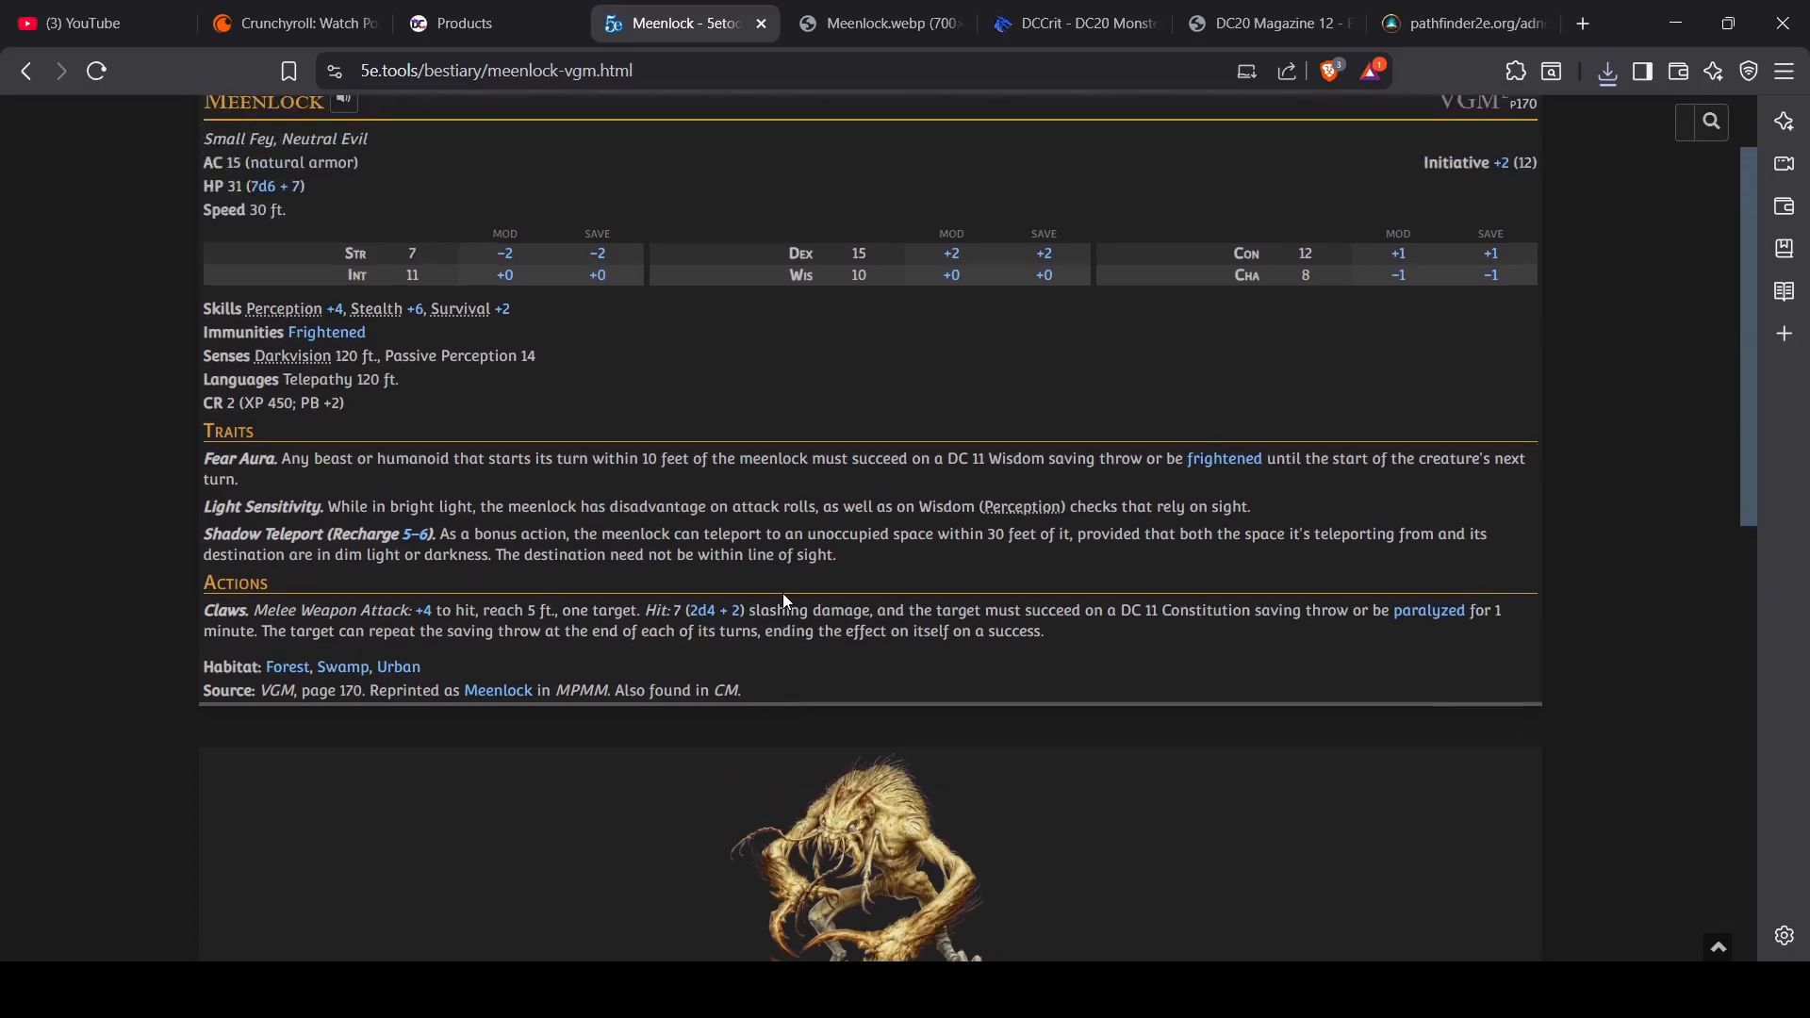
Step: Switch to the DC Crit site and create a new monster from its Monsters page
left_click(1093, 34)
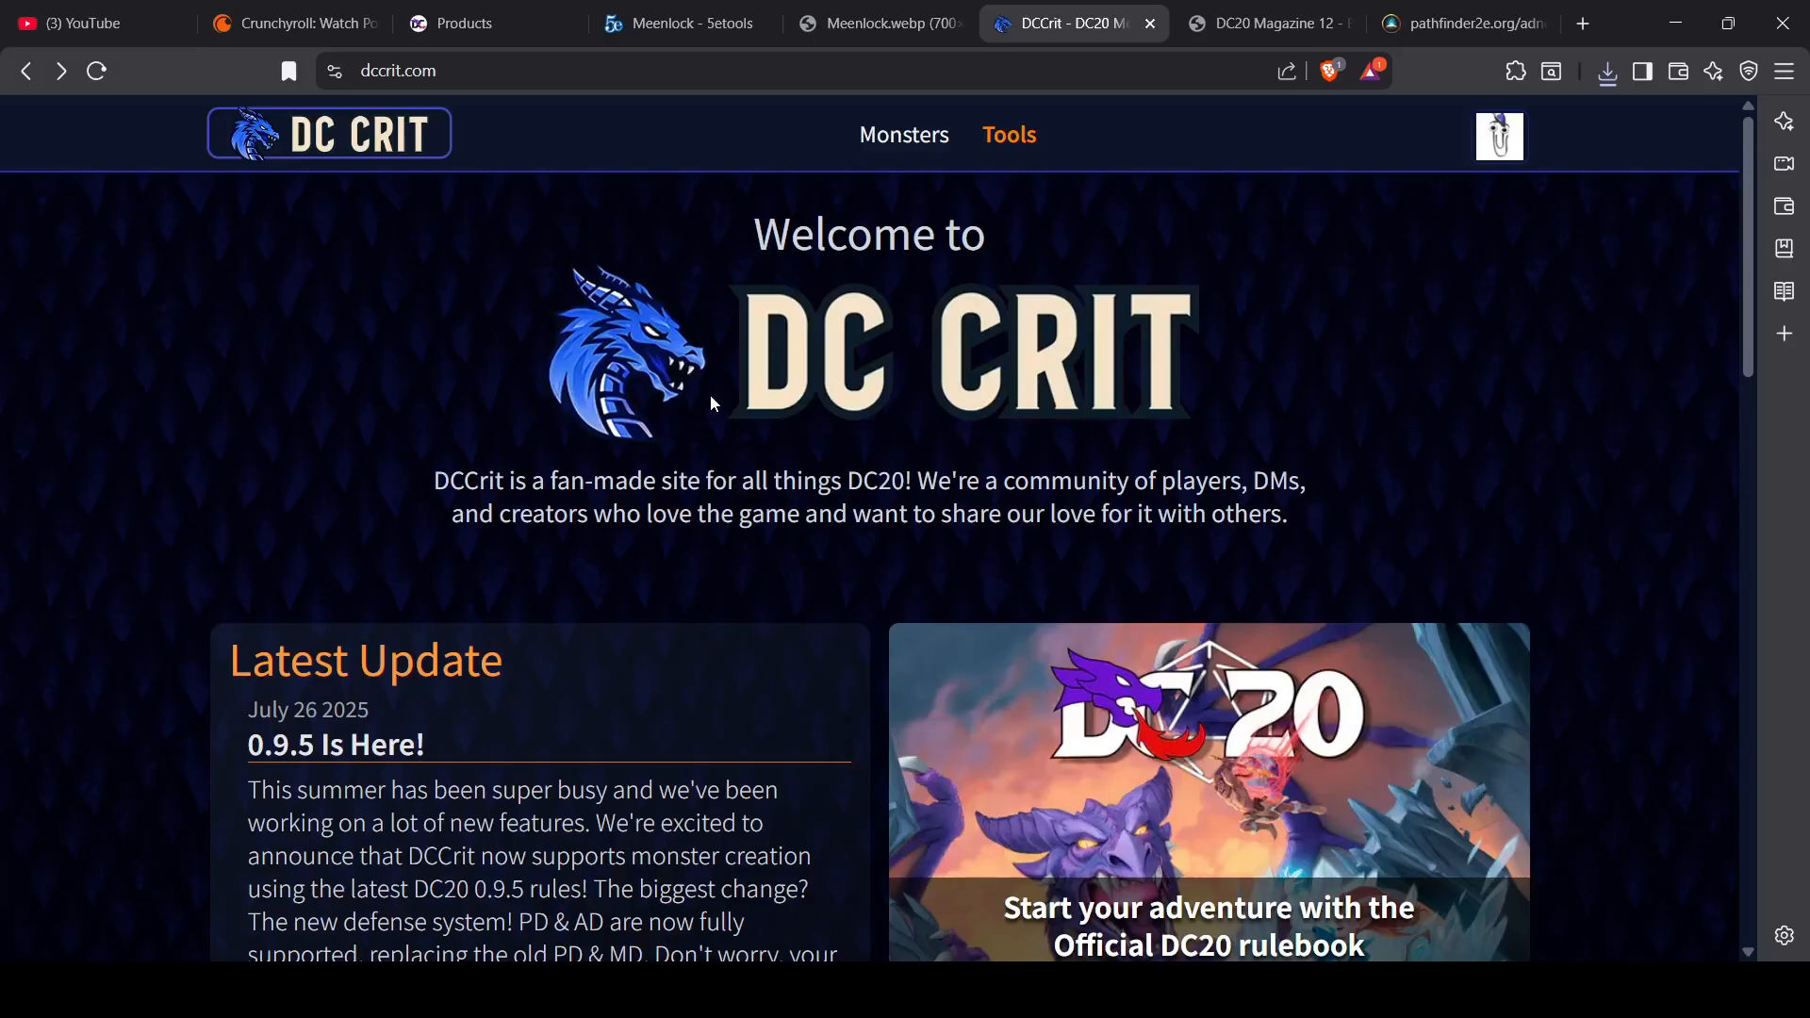
scroll(714, 404, "down", 7)
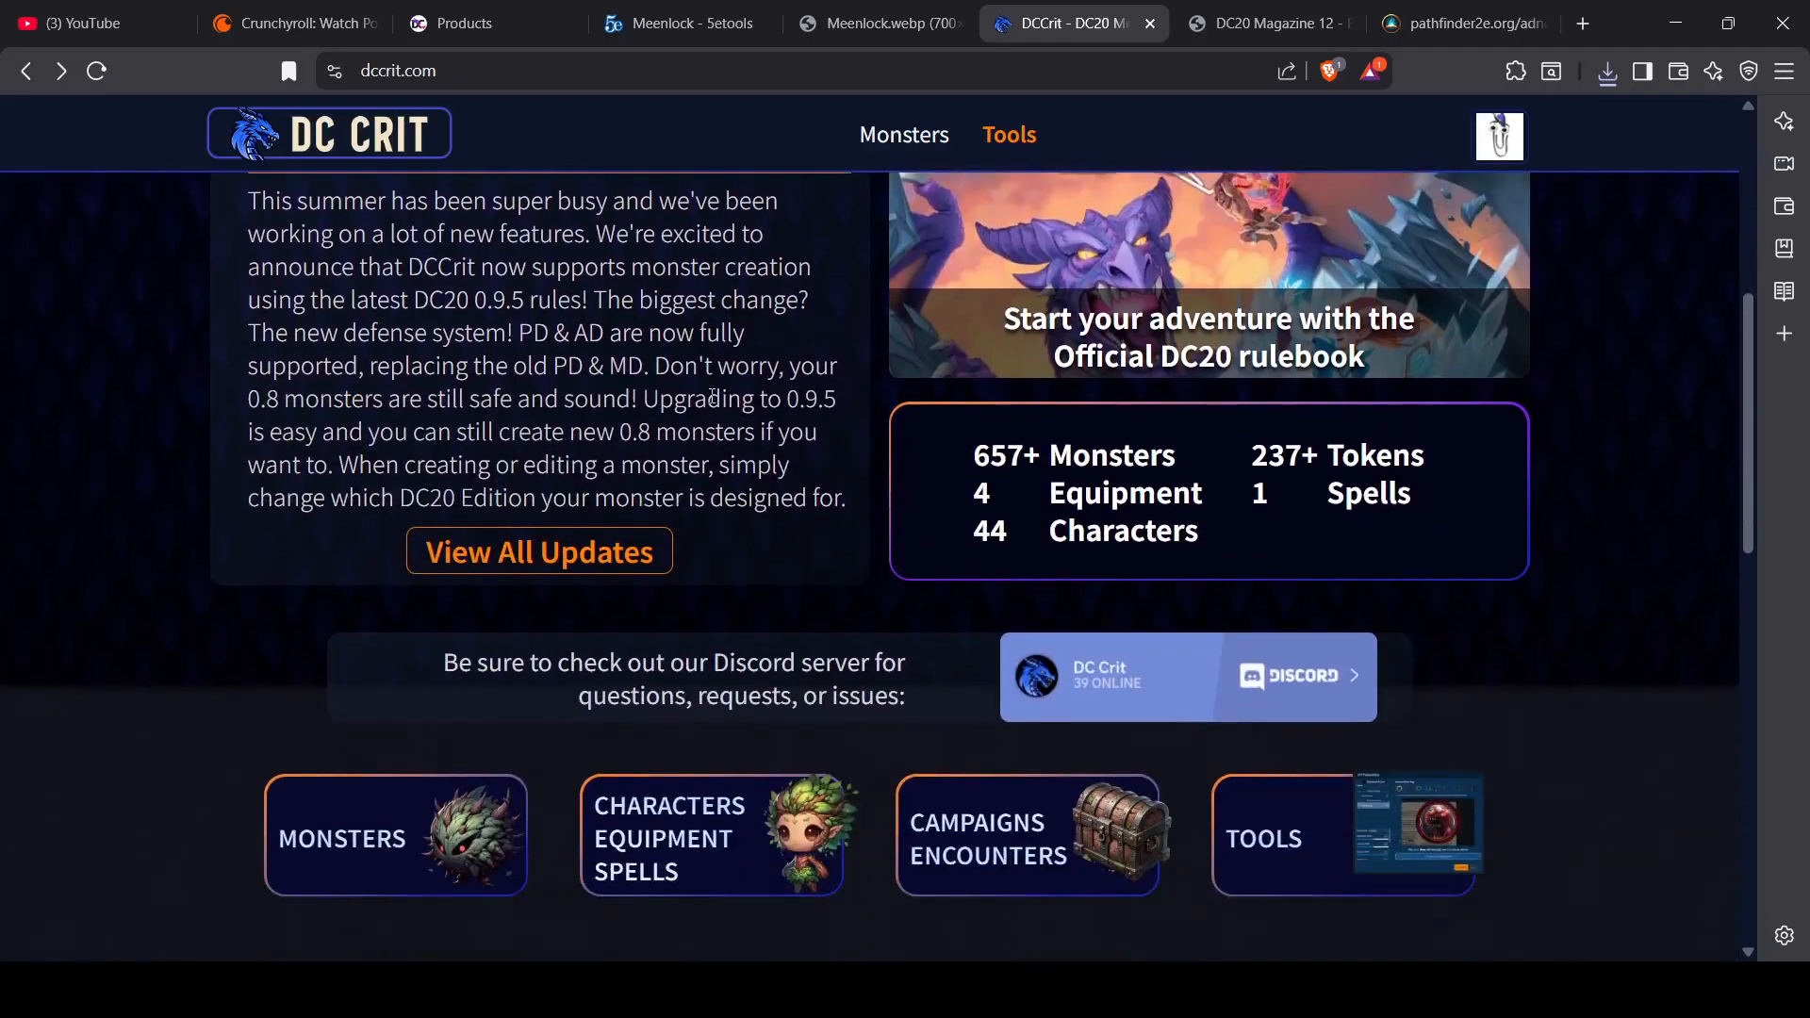
scroll(712, 396, "up", 7)
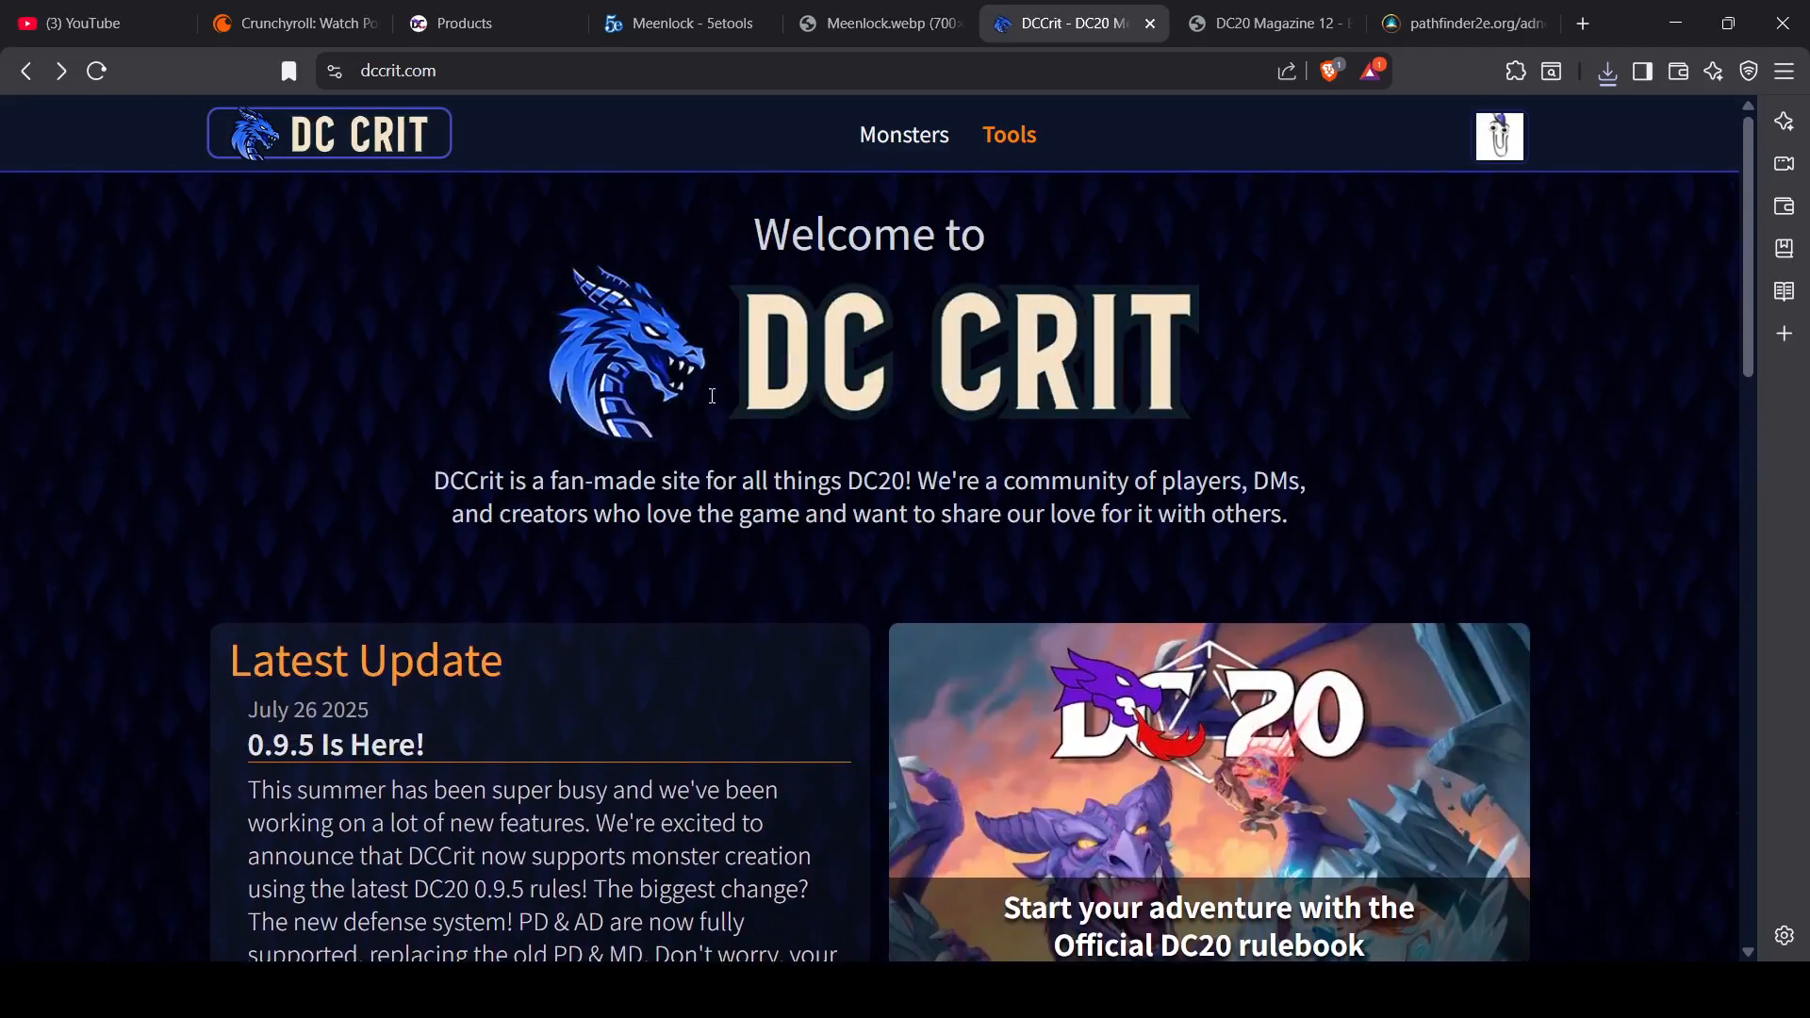
left_click(881, 149)
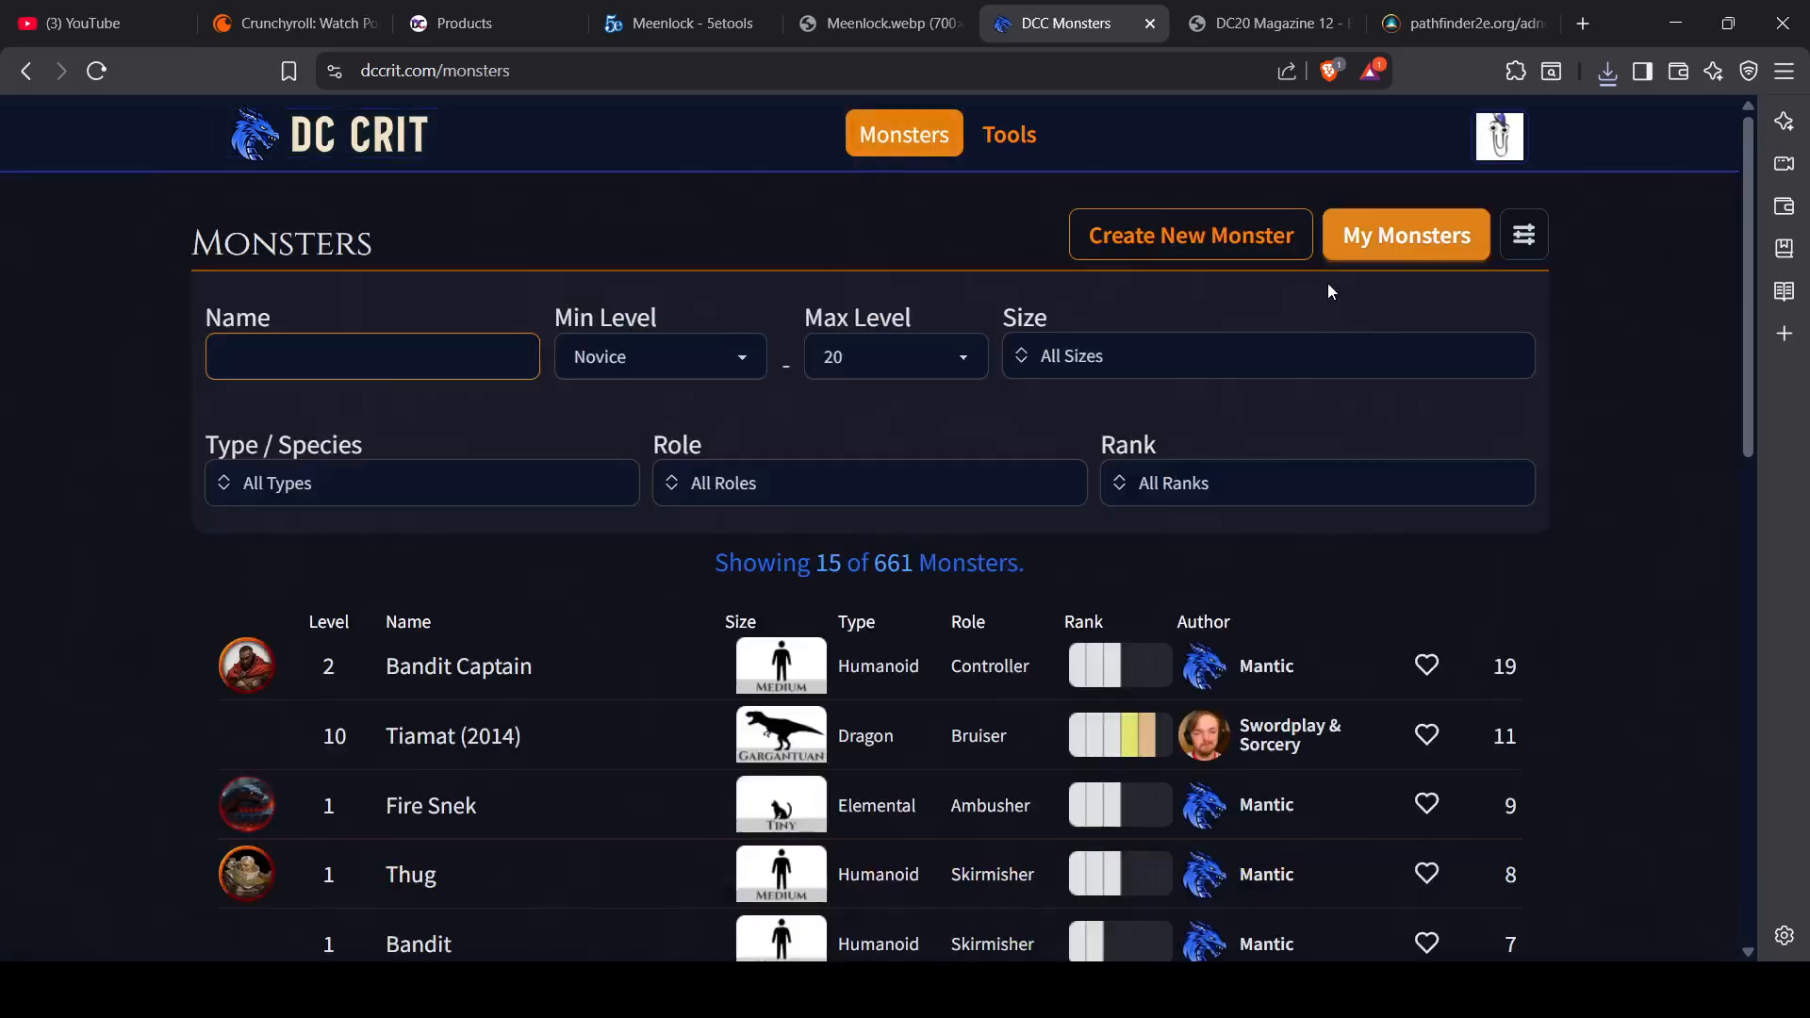
left_click(1177, 232)
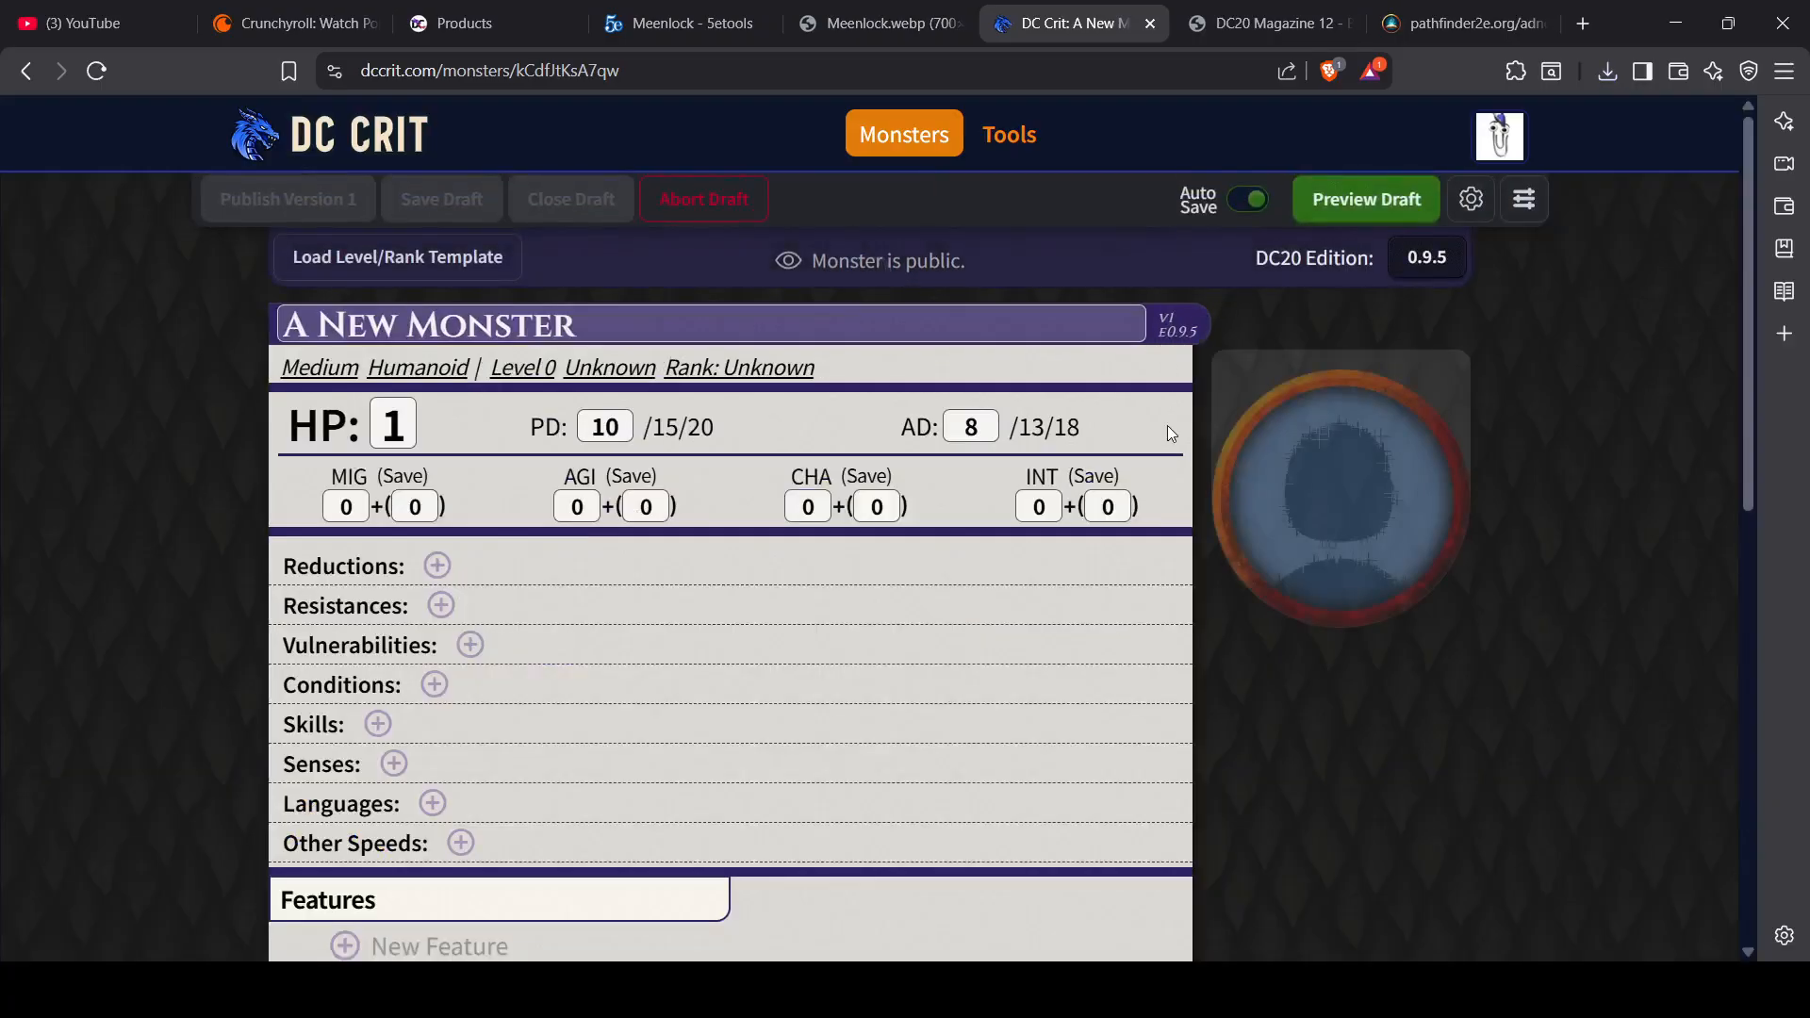
Step: Look over the sections of the blank monster sheet, from its defenses down to the description
scroll(477, 529, "down", 9)
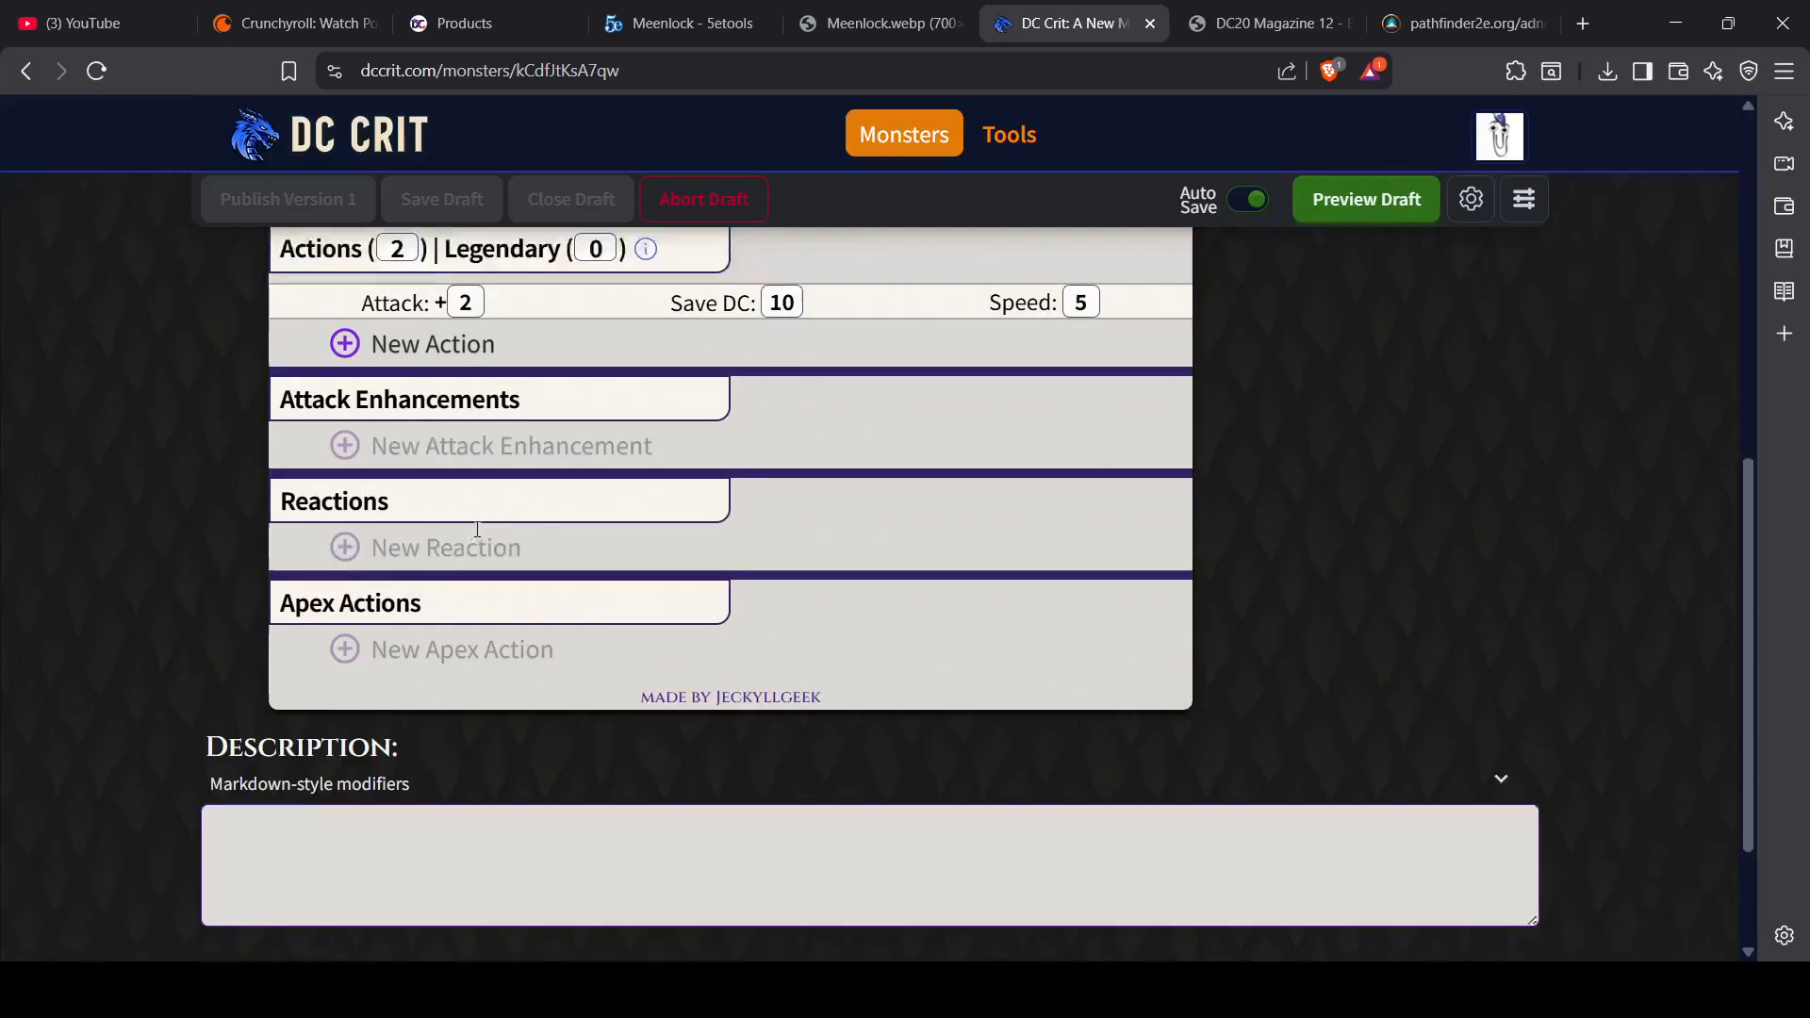
scroll(478, 533, "up", 3)
scroll(476, 533, "up", 5)
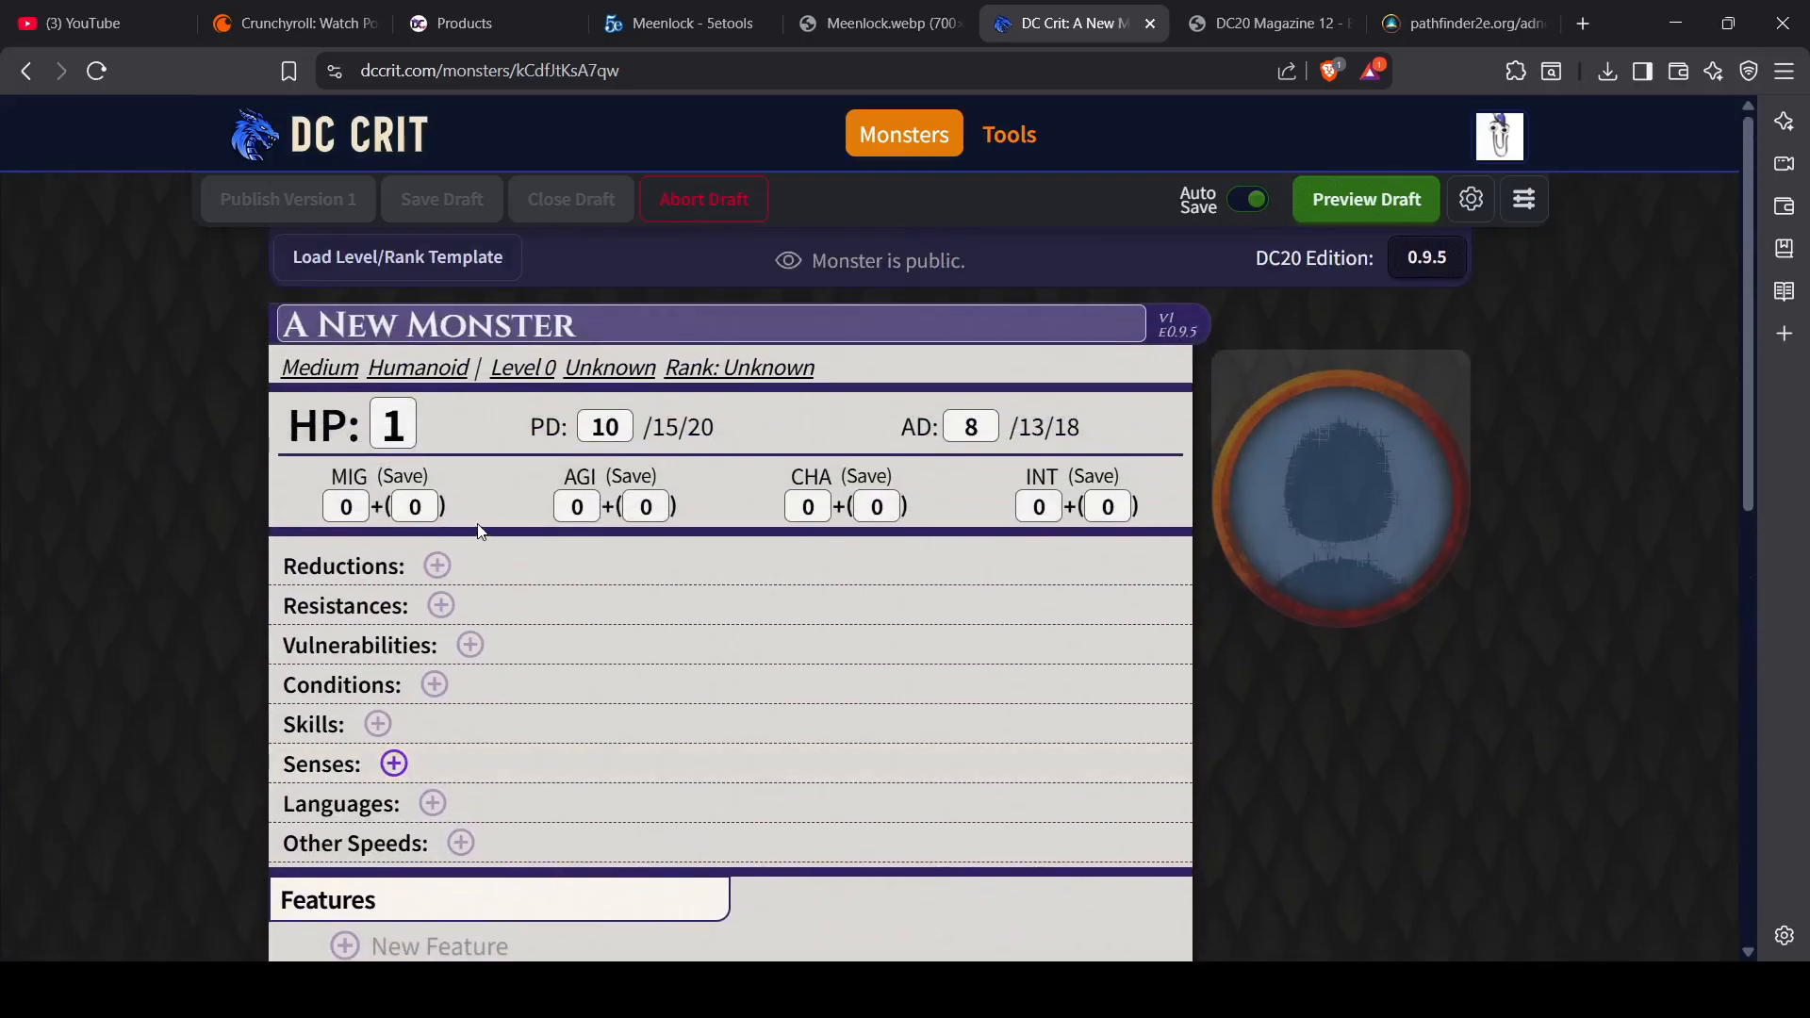
Step: Give the monster a token made from Meenlock.webp, with the creature's head and upper body framed in the circle, and save it
scroll(477, 528, "down", 8)
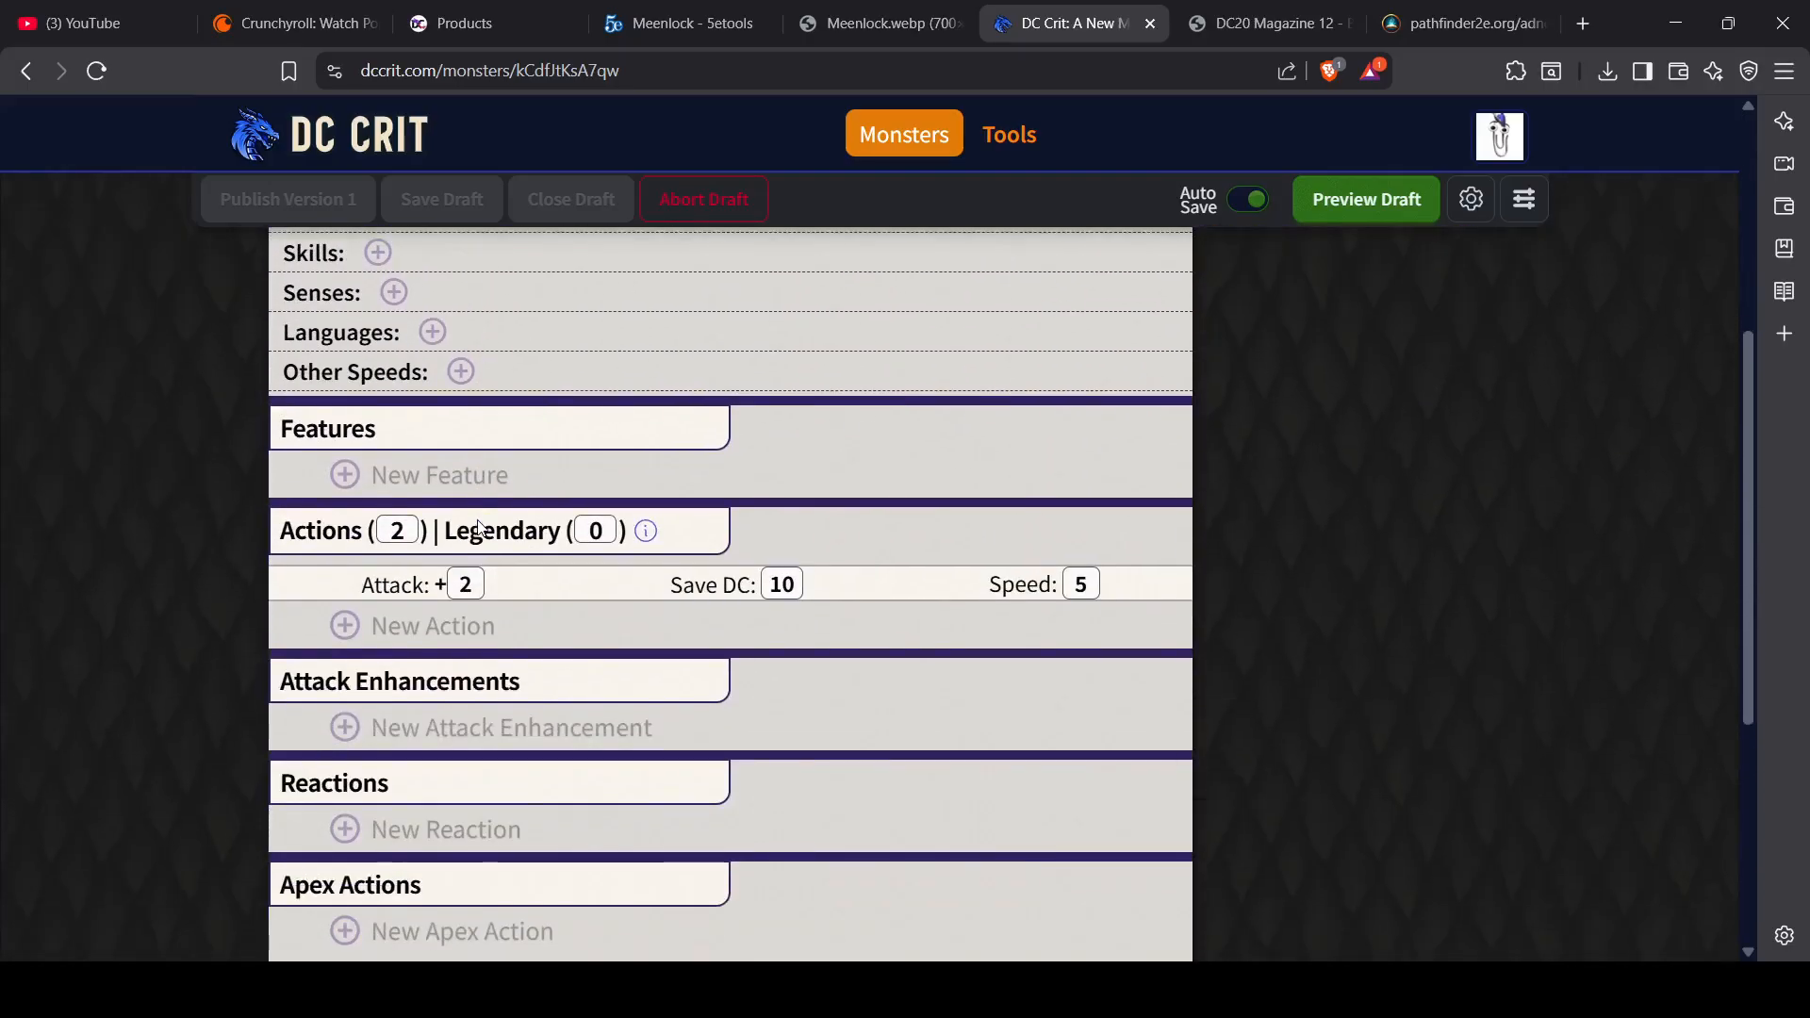
scroll(477, 528, "up", 6)
scroll(490, 514, "up", 2)
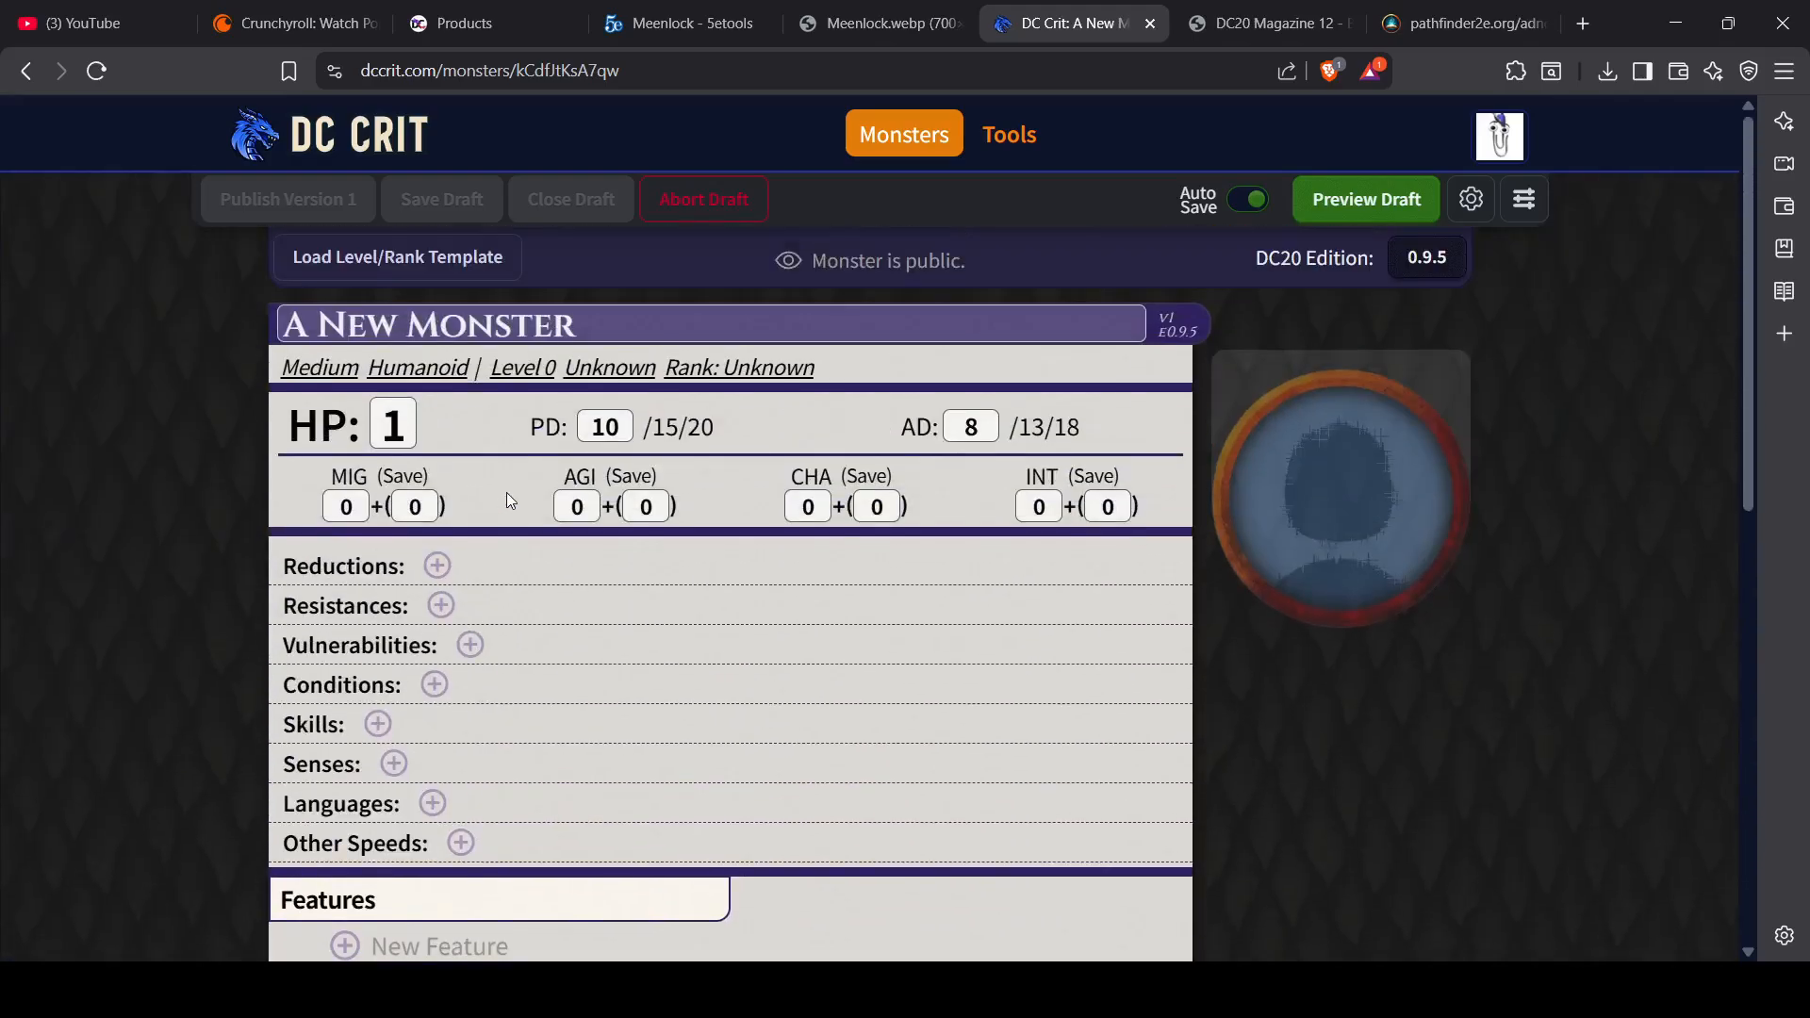
left_click(1297, 515)
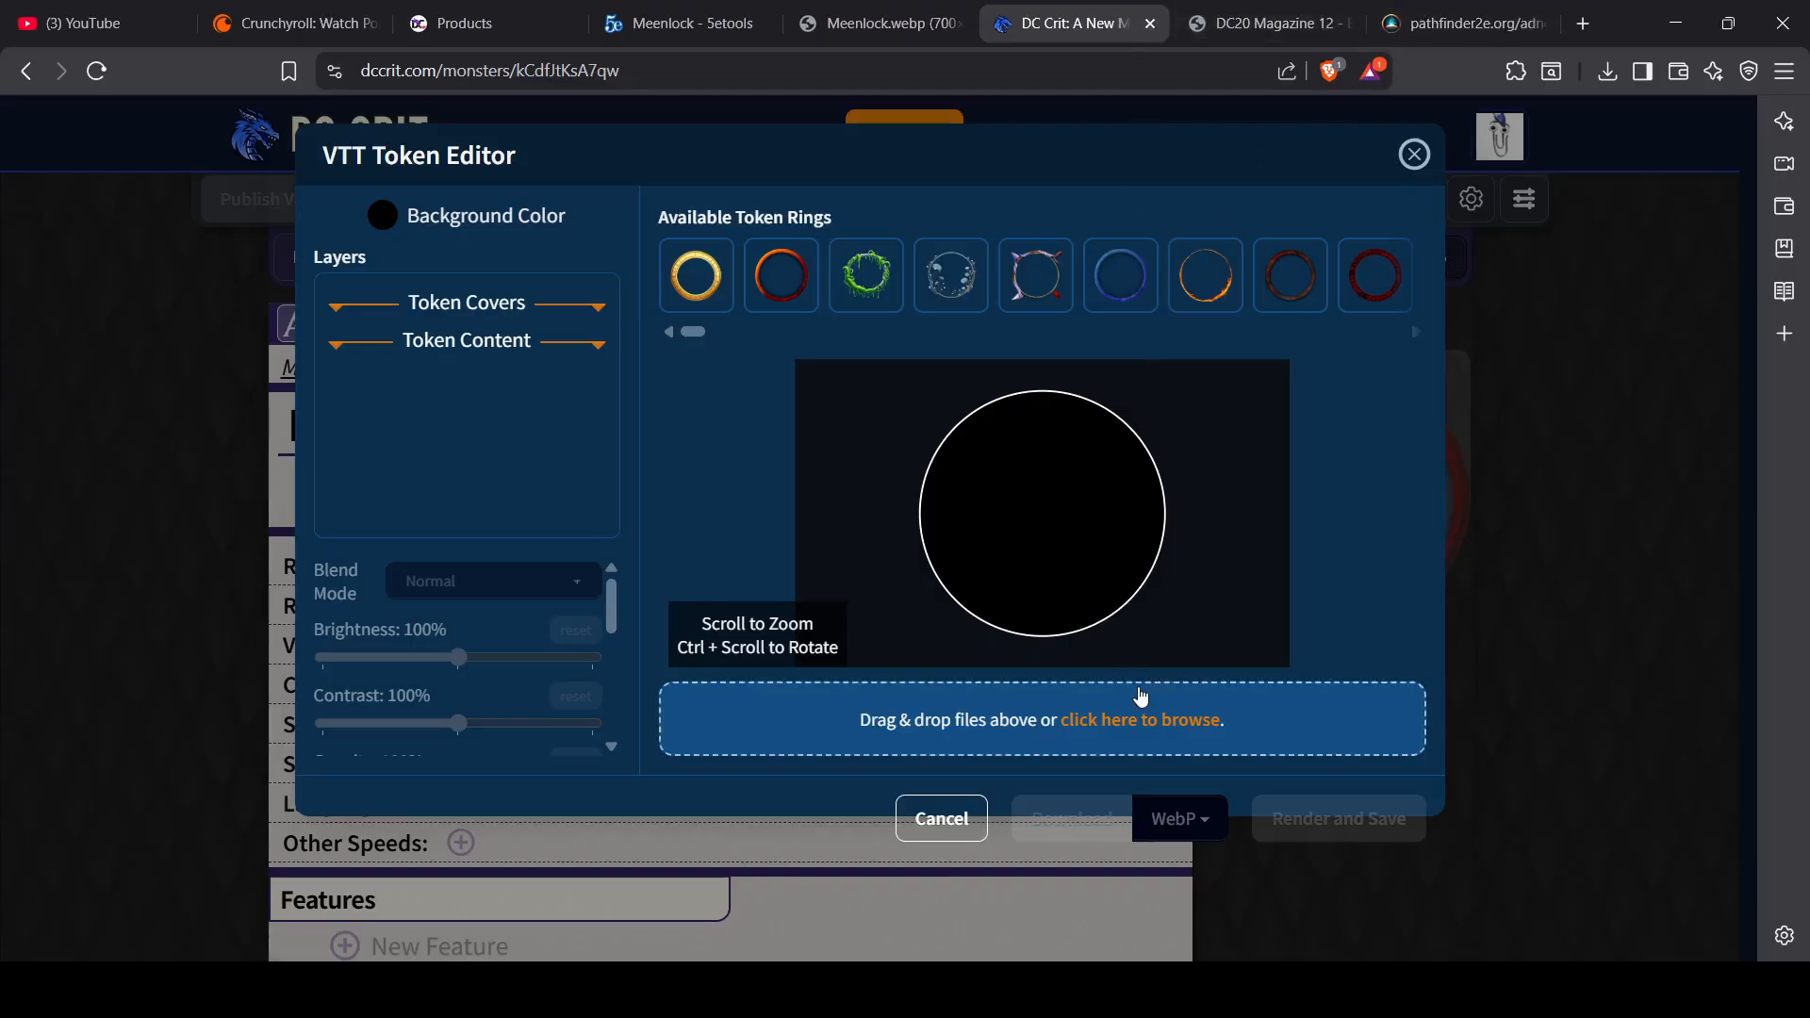
left_click(1138, 721)
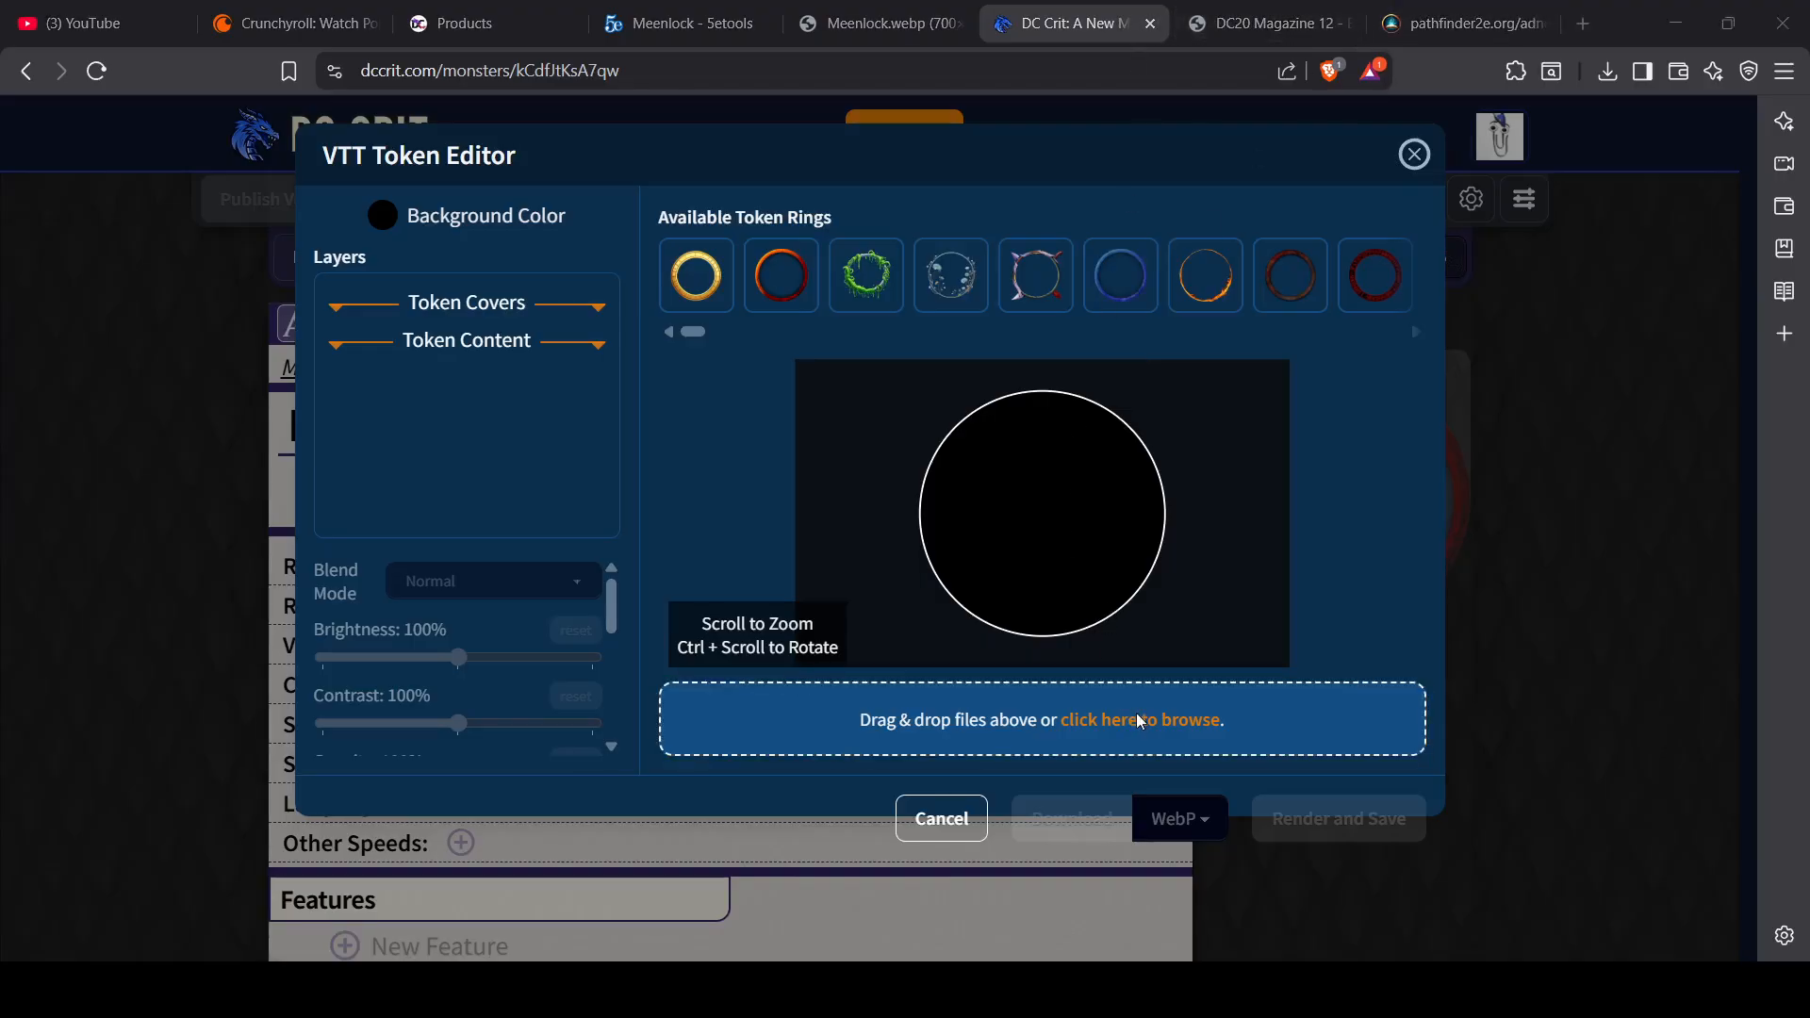
double_click(285, 271)
left_click_drag(1113, 560, 1131, 691)
left_click_drag(1080, 565, 1087, 573)
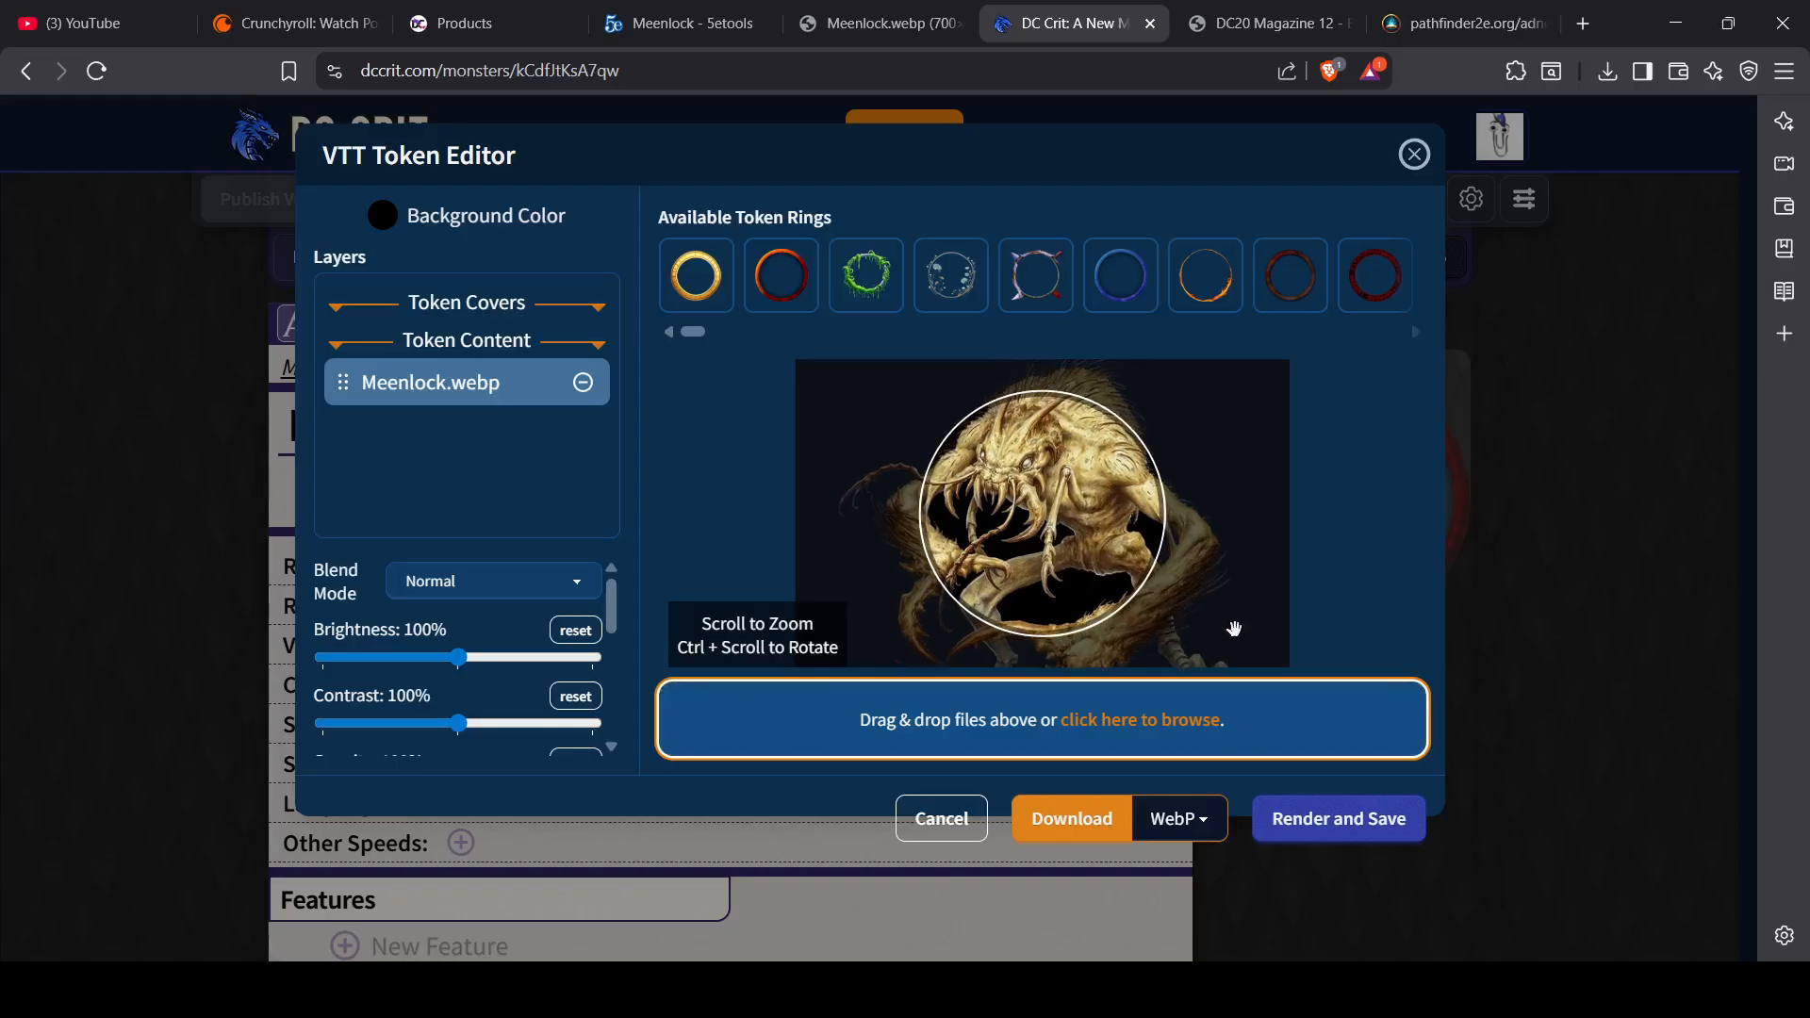
left_click(1334, 820)
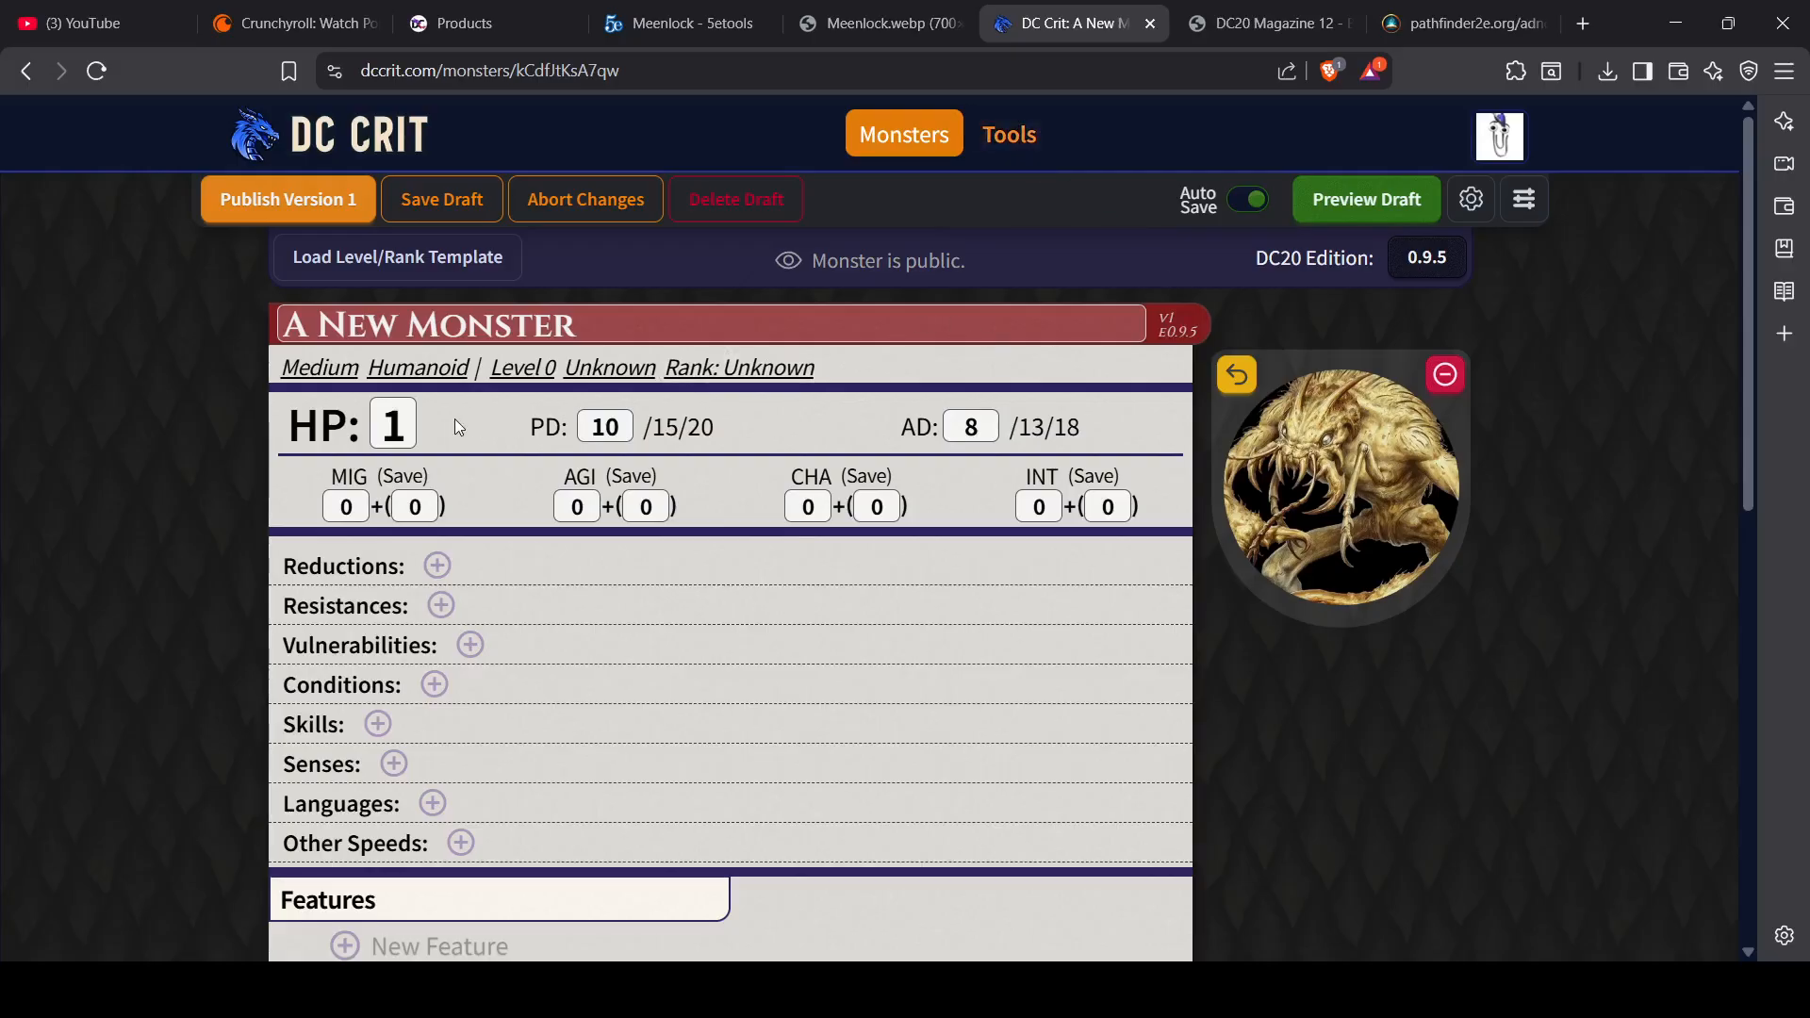
Step: Switch to the DC20 Magazine 12 - Beta Bestiary Vol. 2 PDF and look through its cover and page thumbnails
left_click(1263, 30)
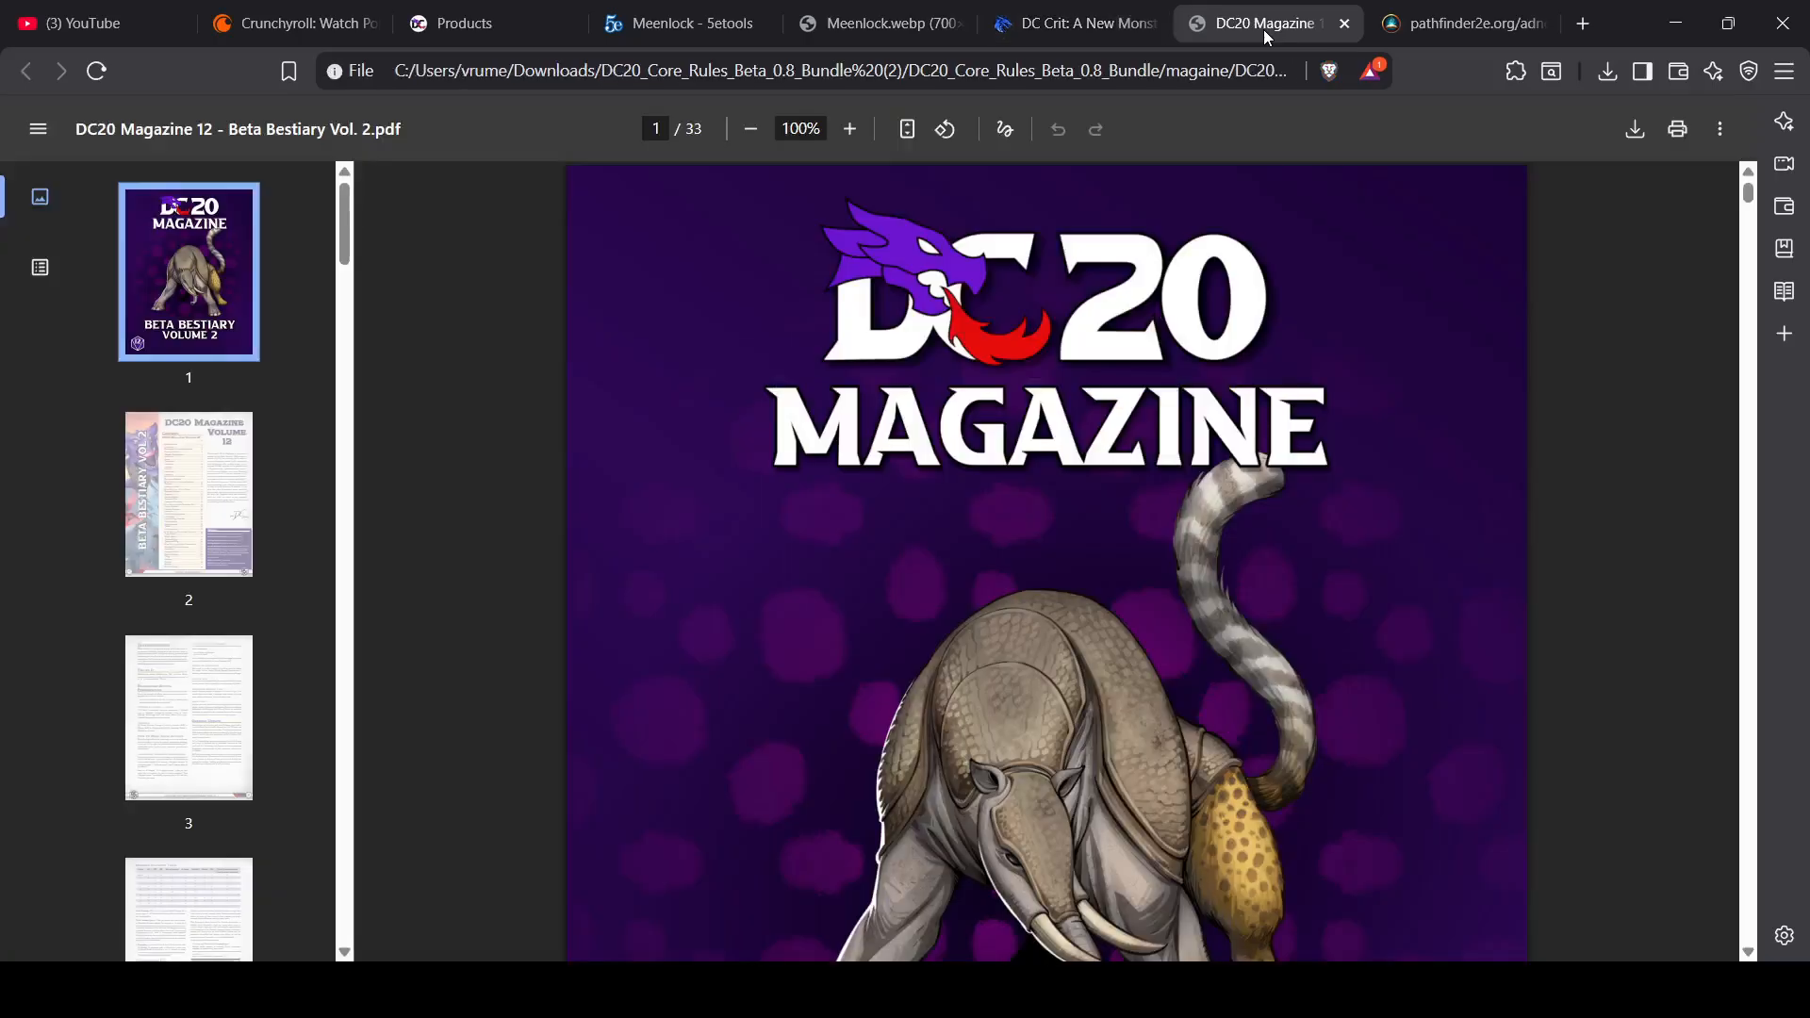
scroll(863, 368, "down", 2)
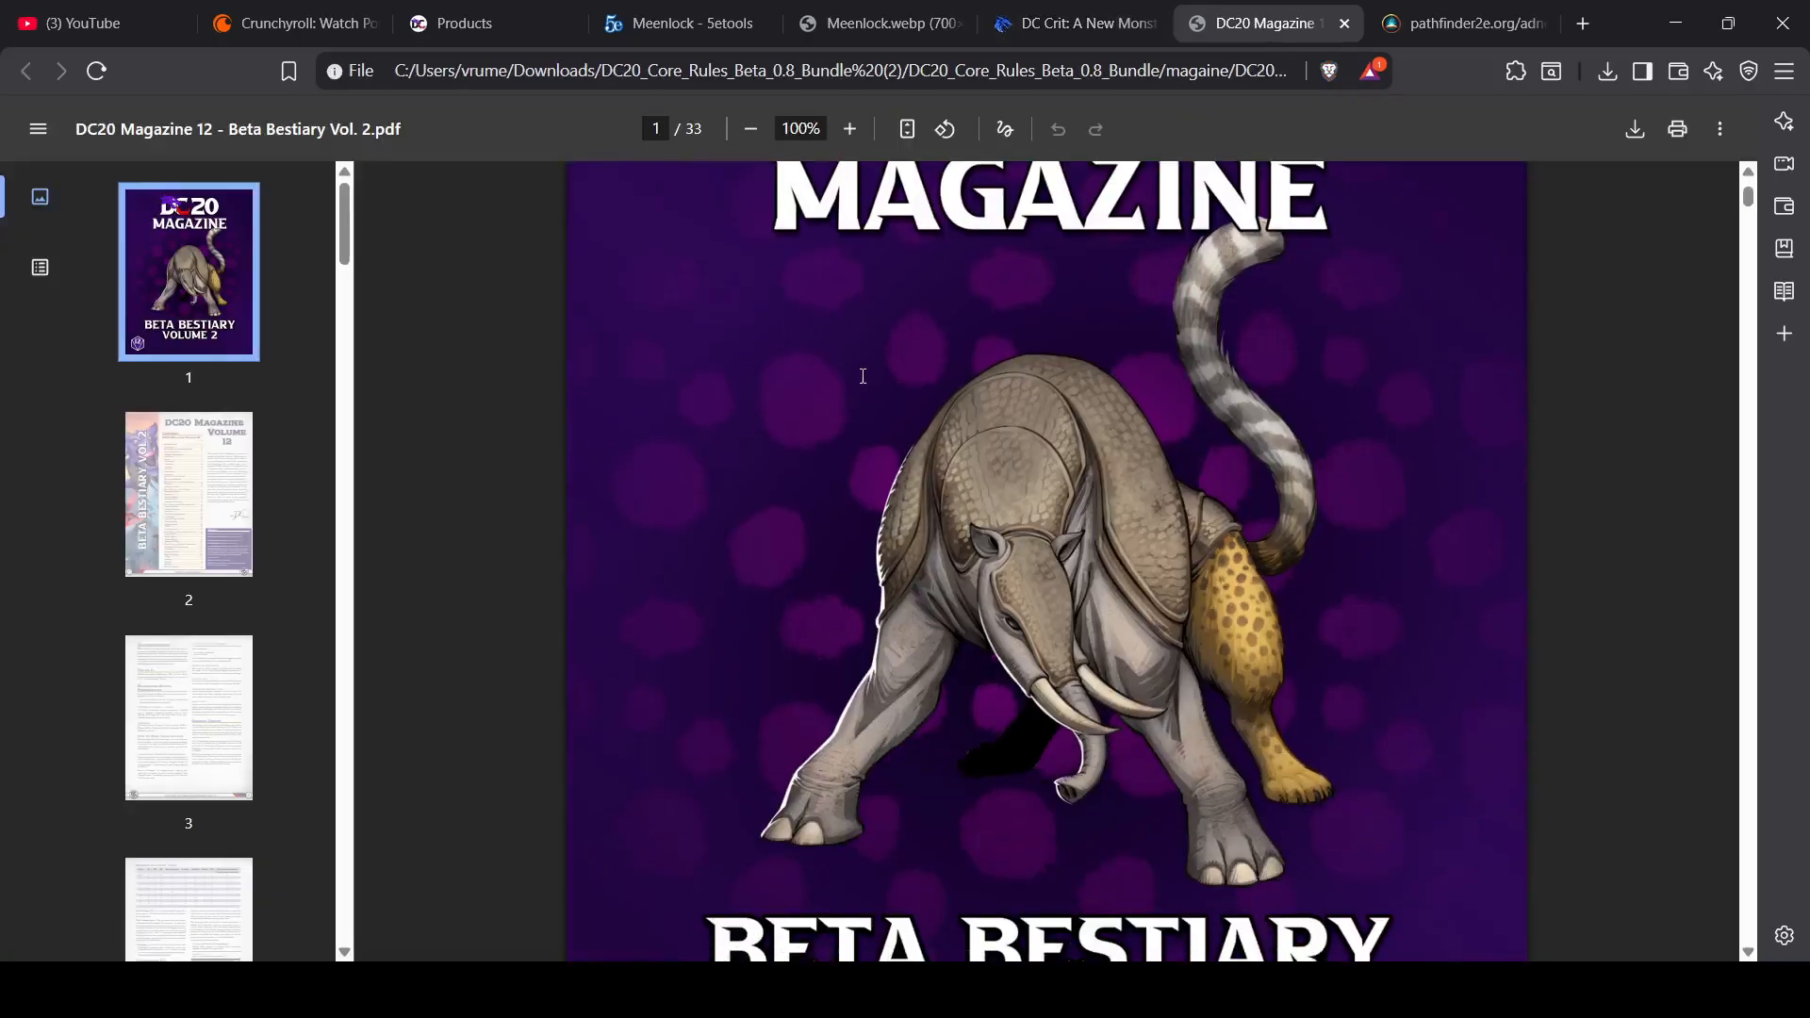
scroll(188, 698, "down", 6)
scroll(181, 723, "down", 6)
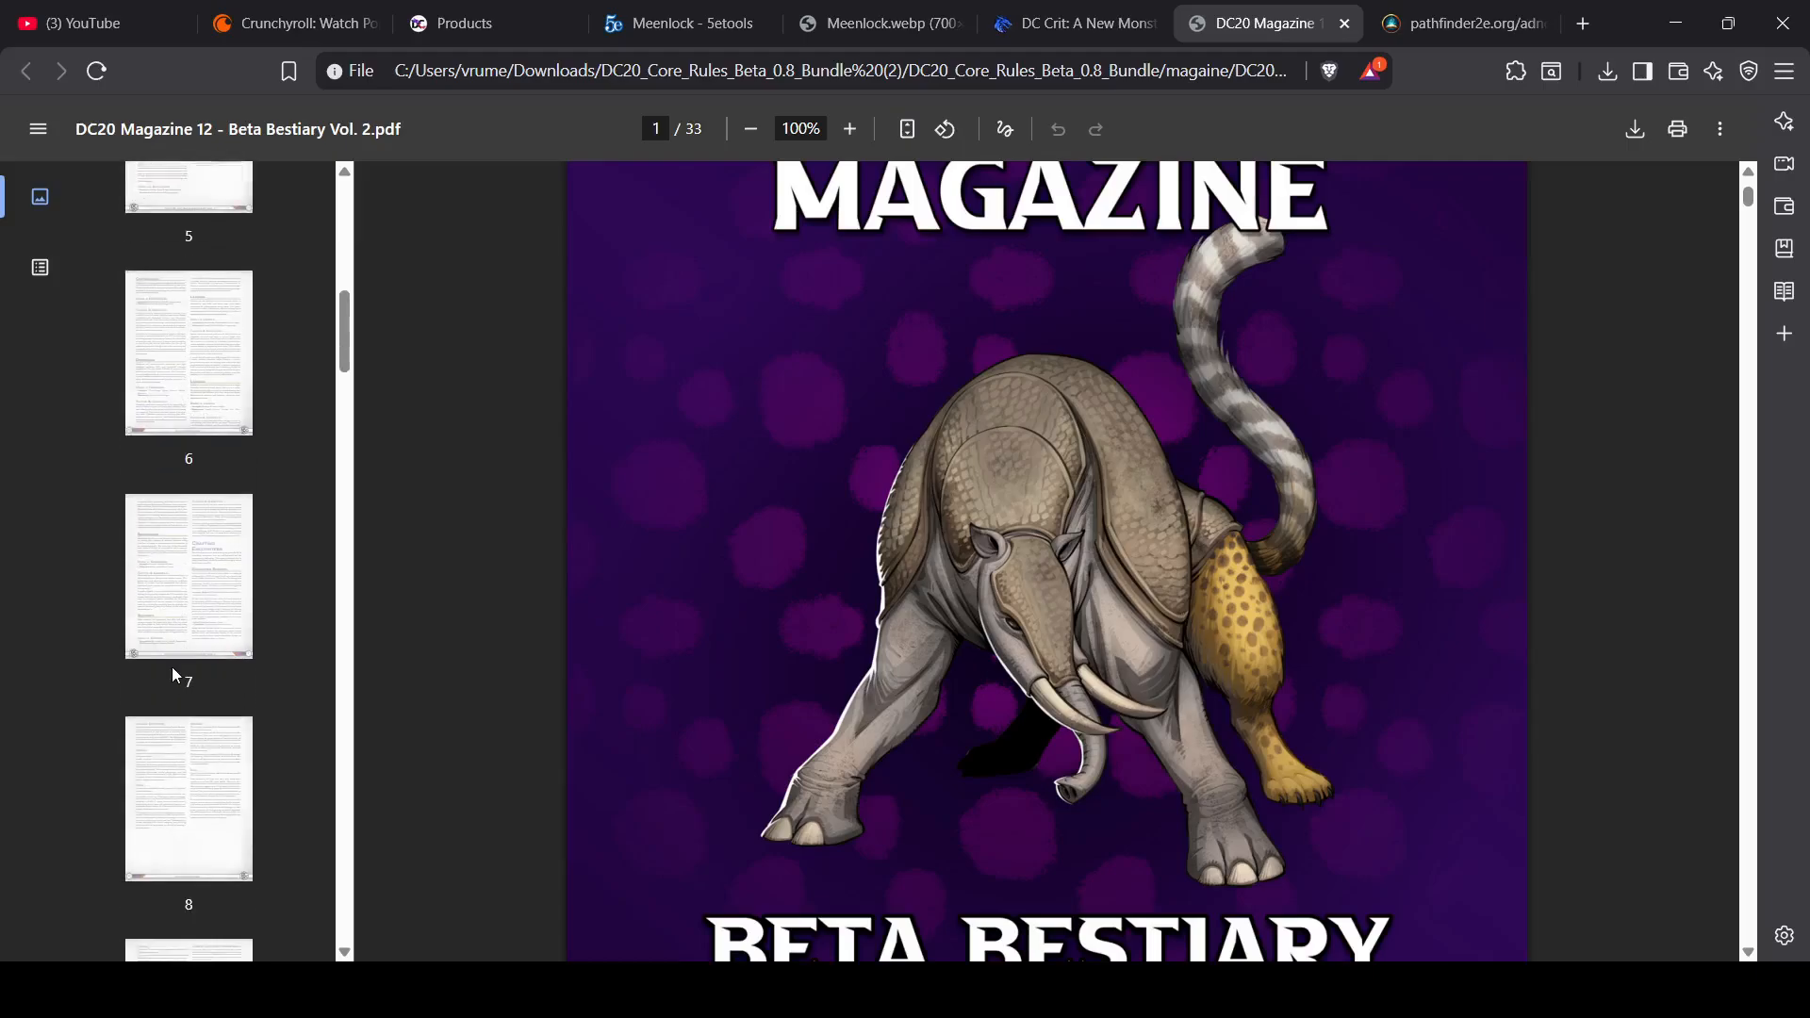
scroll(173, 678, "up", 6)
scroll(173, 650, "up", 2)
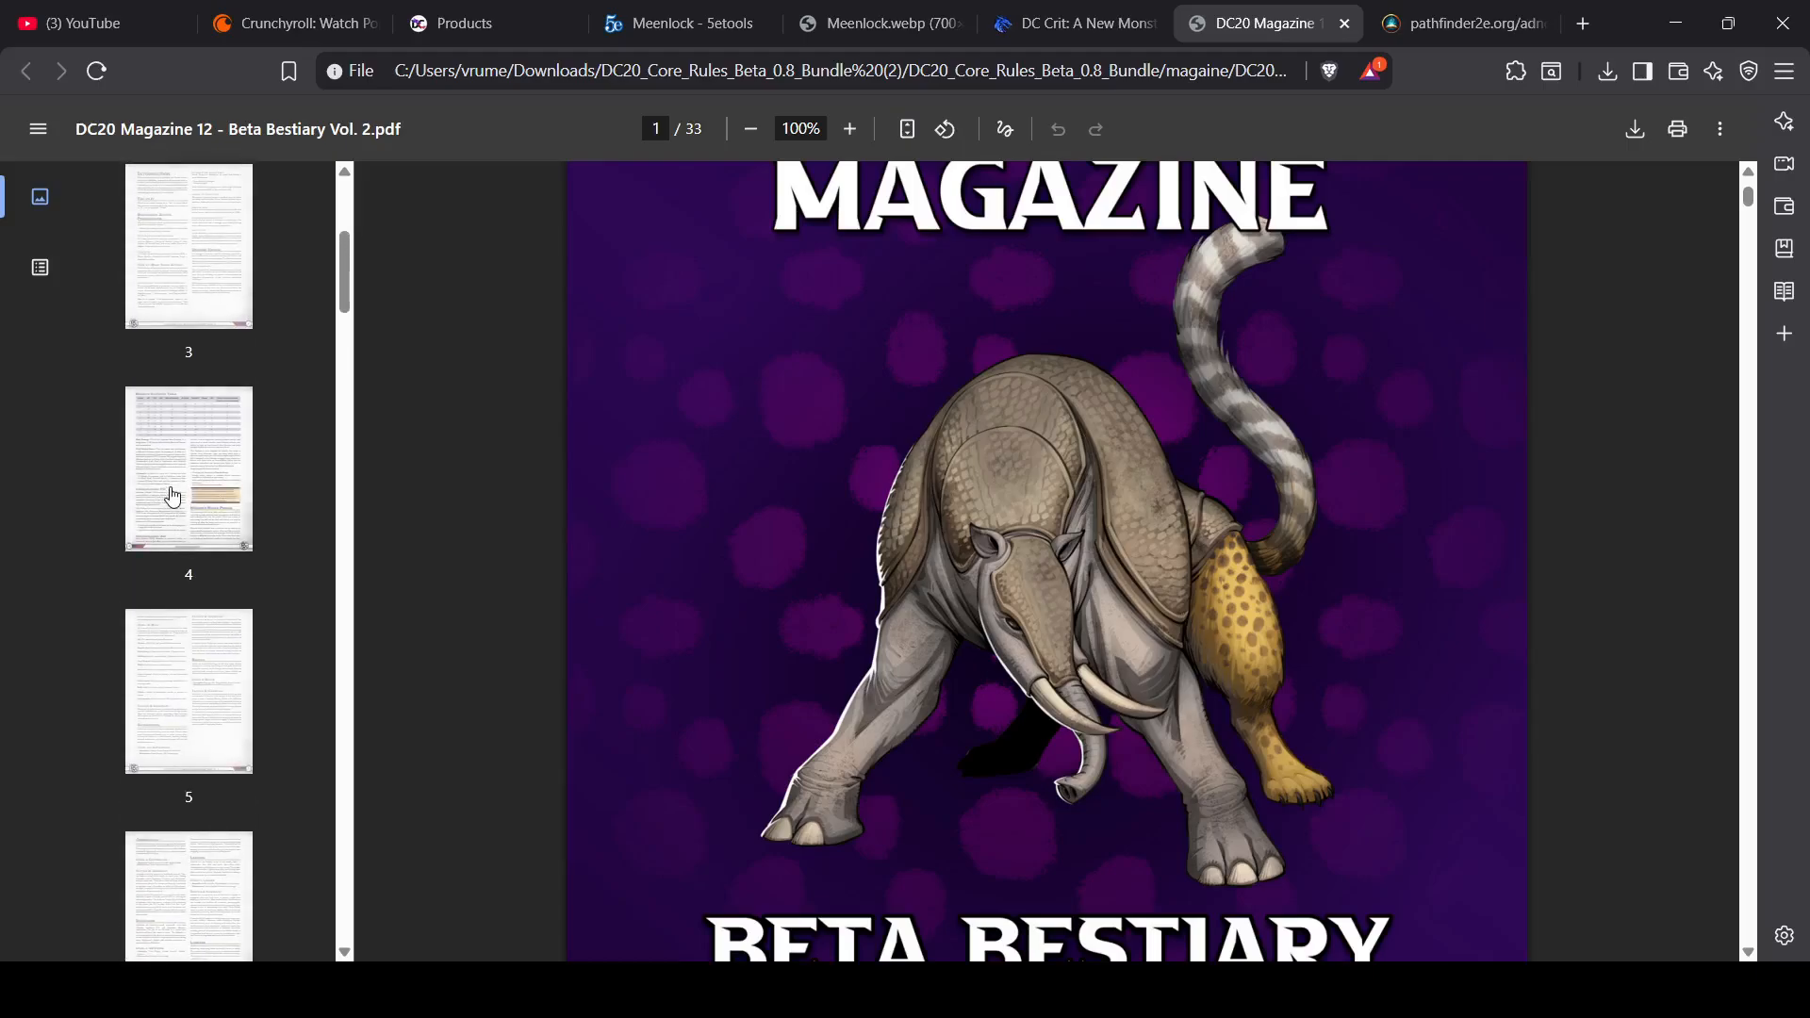
scroll(1200, 497, "up", 2)
scroll(1191, 495, "down", 4)
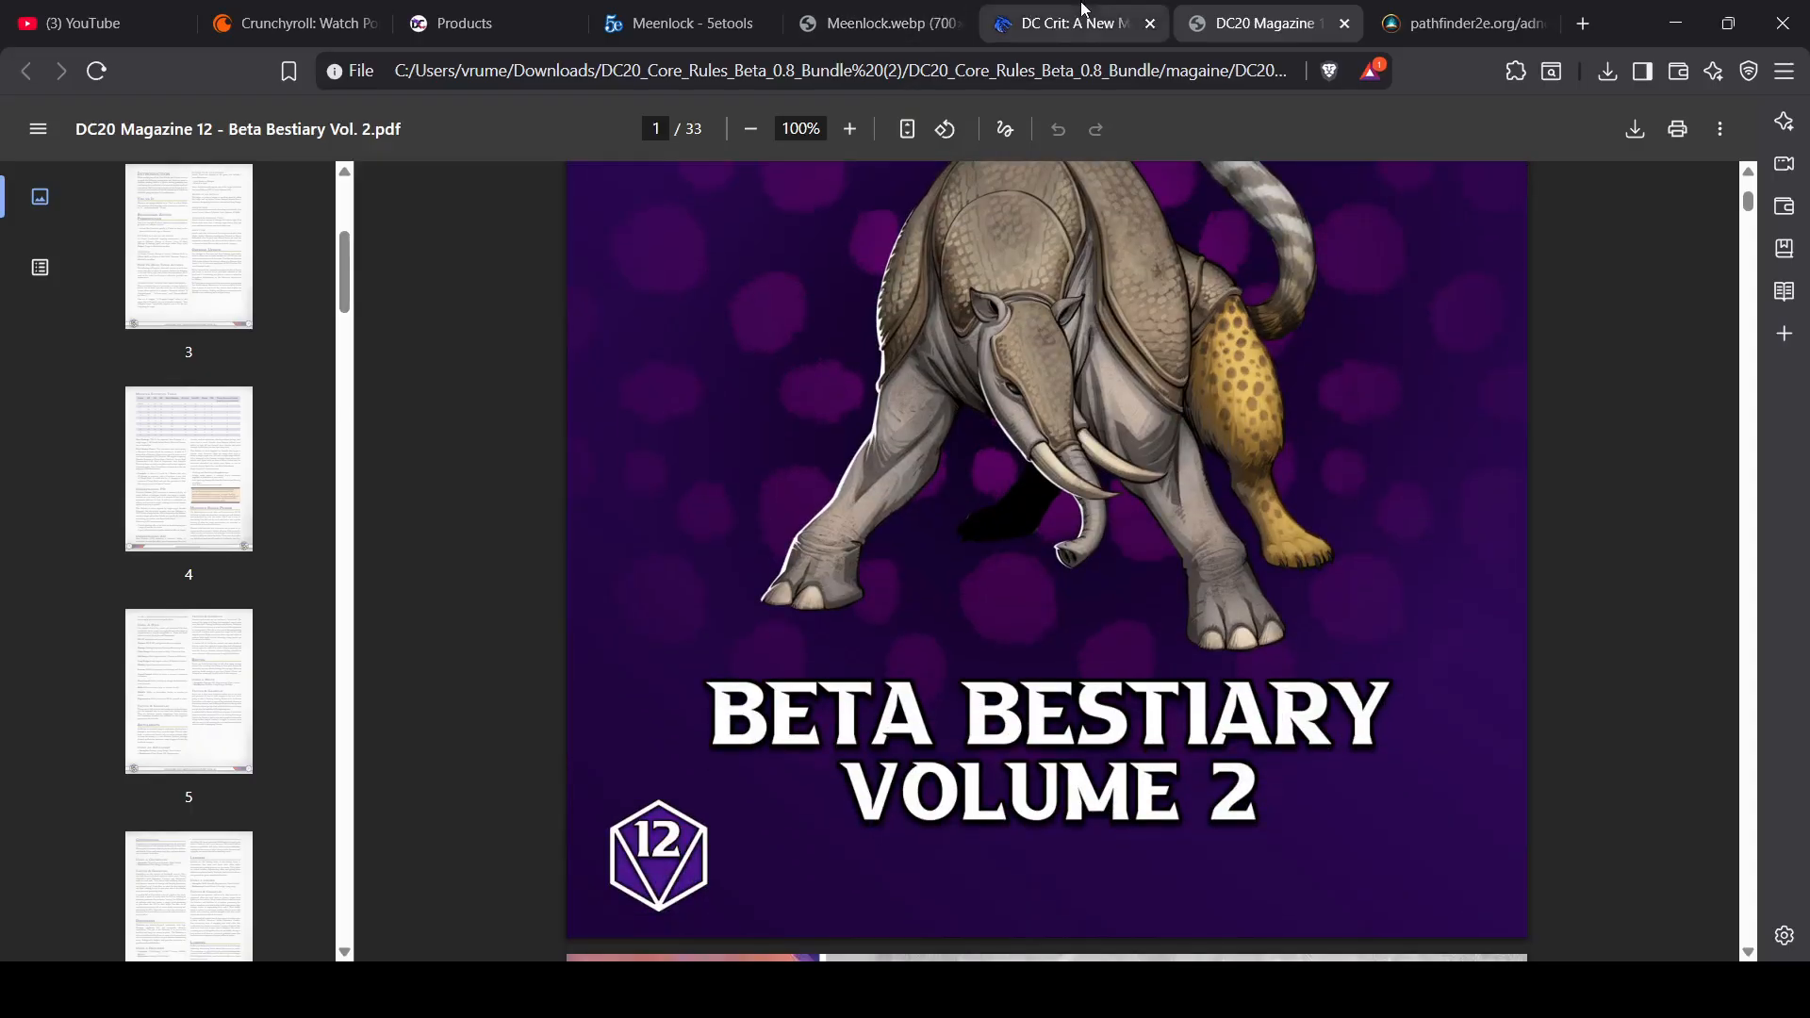
Step: Browse the DC20 Magazine issues in the Dungeon Coach digital library, including the Beta Bestiary volumes
left_click(438, 44)
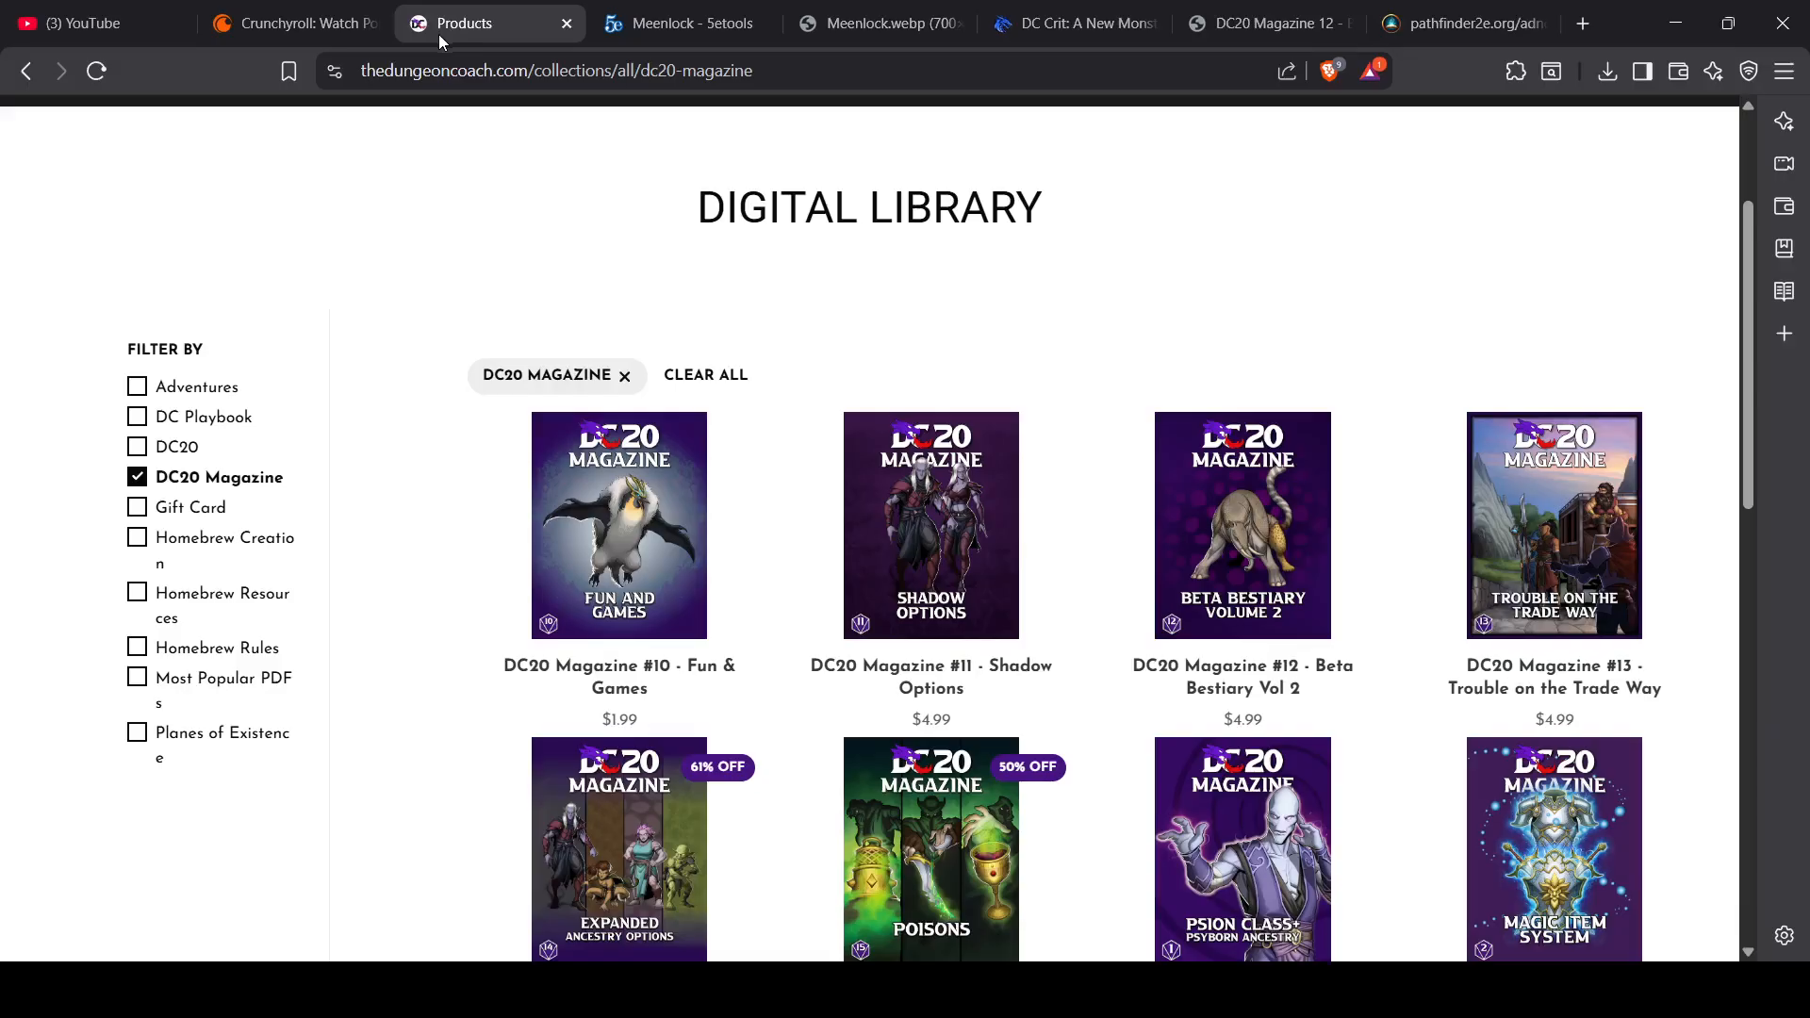
scroll(731, 295, "up", 3)
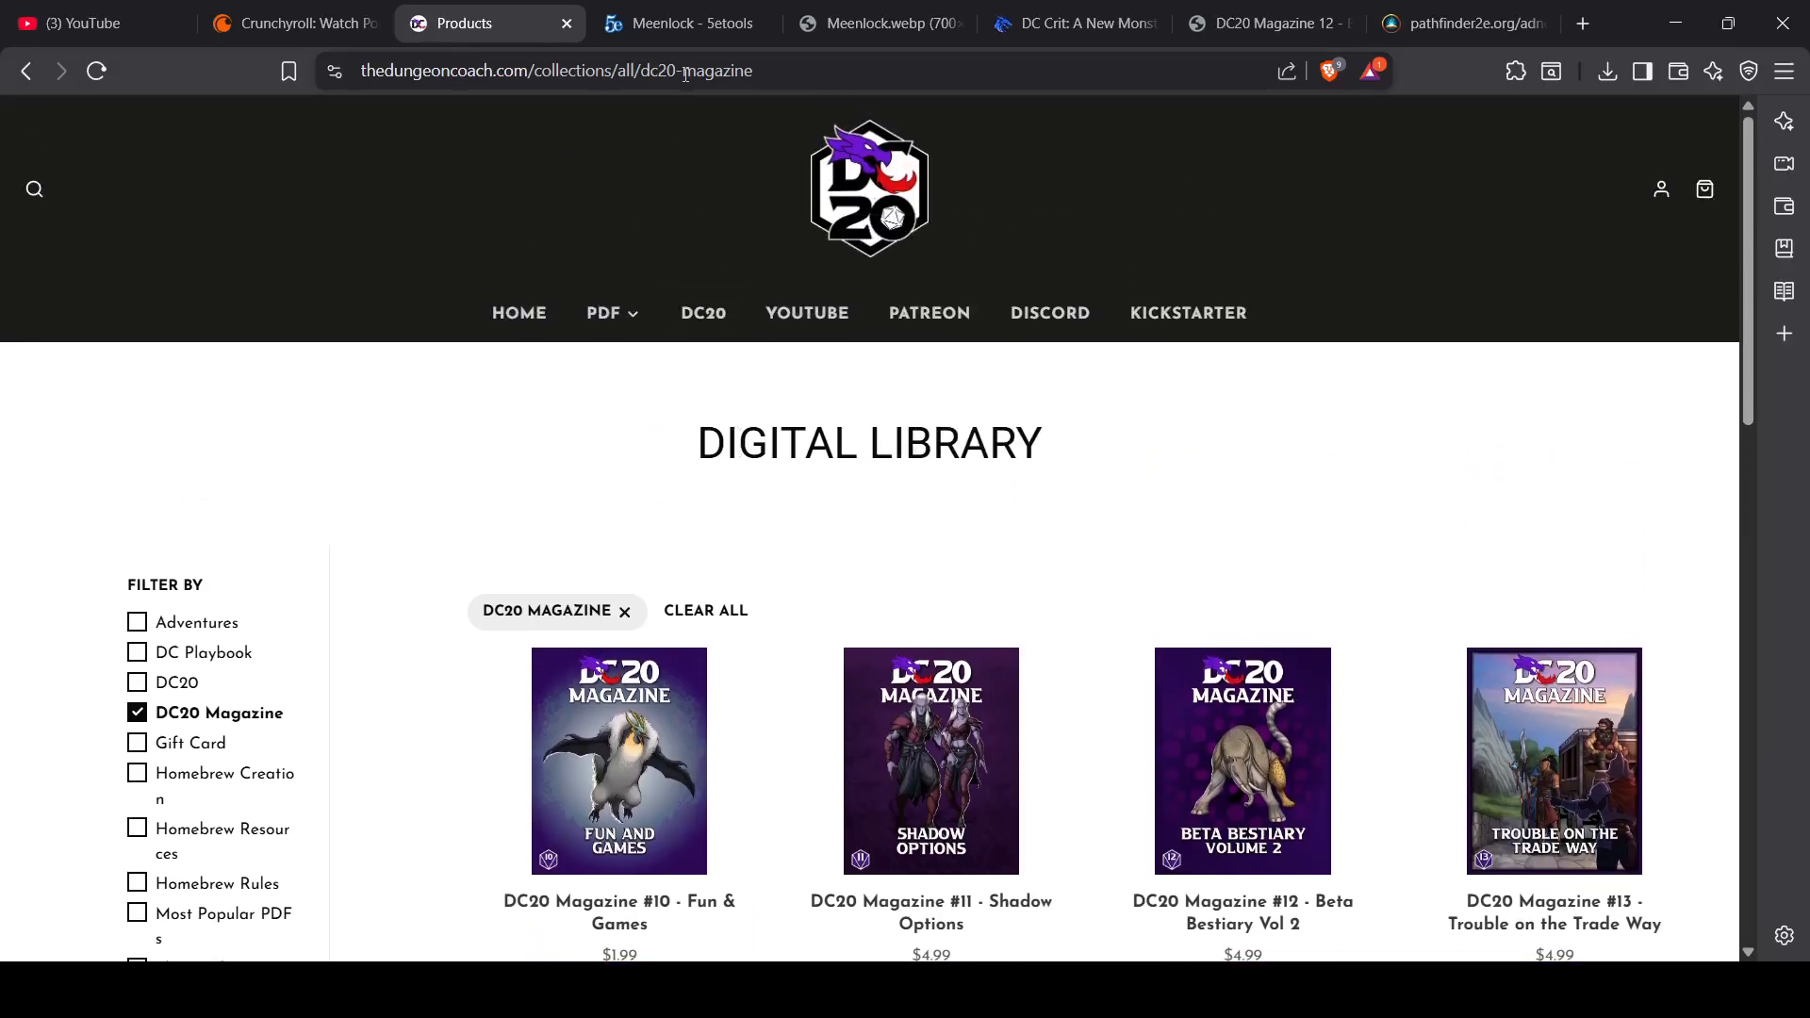
scroll(893, 408, "down", 3)
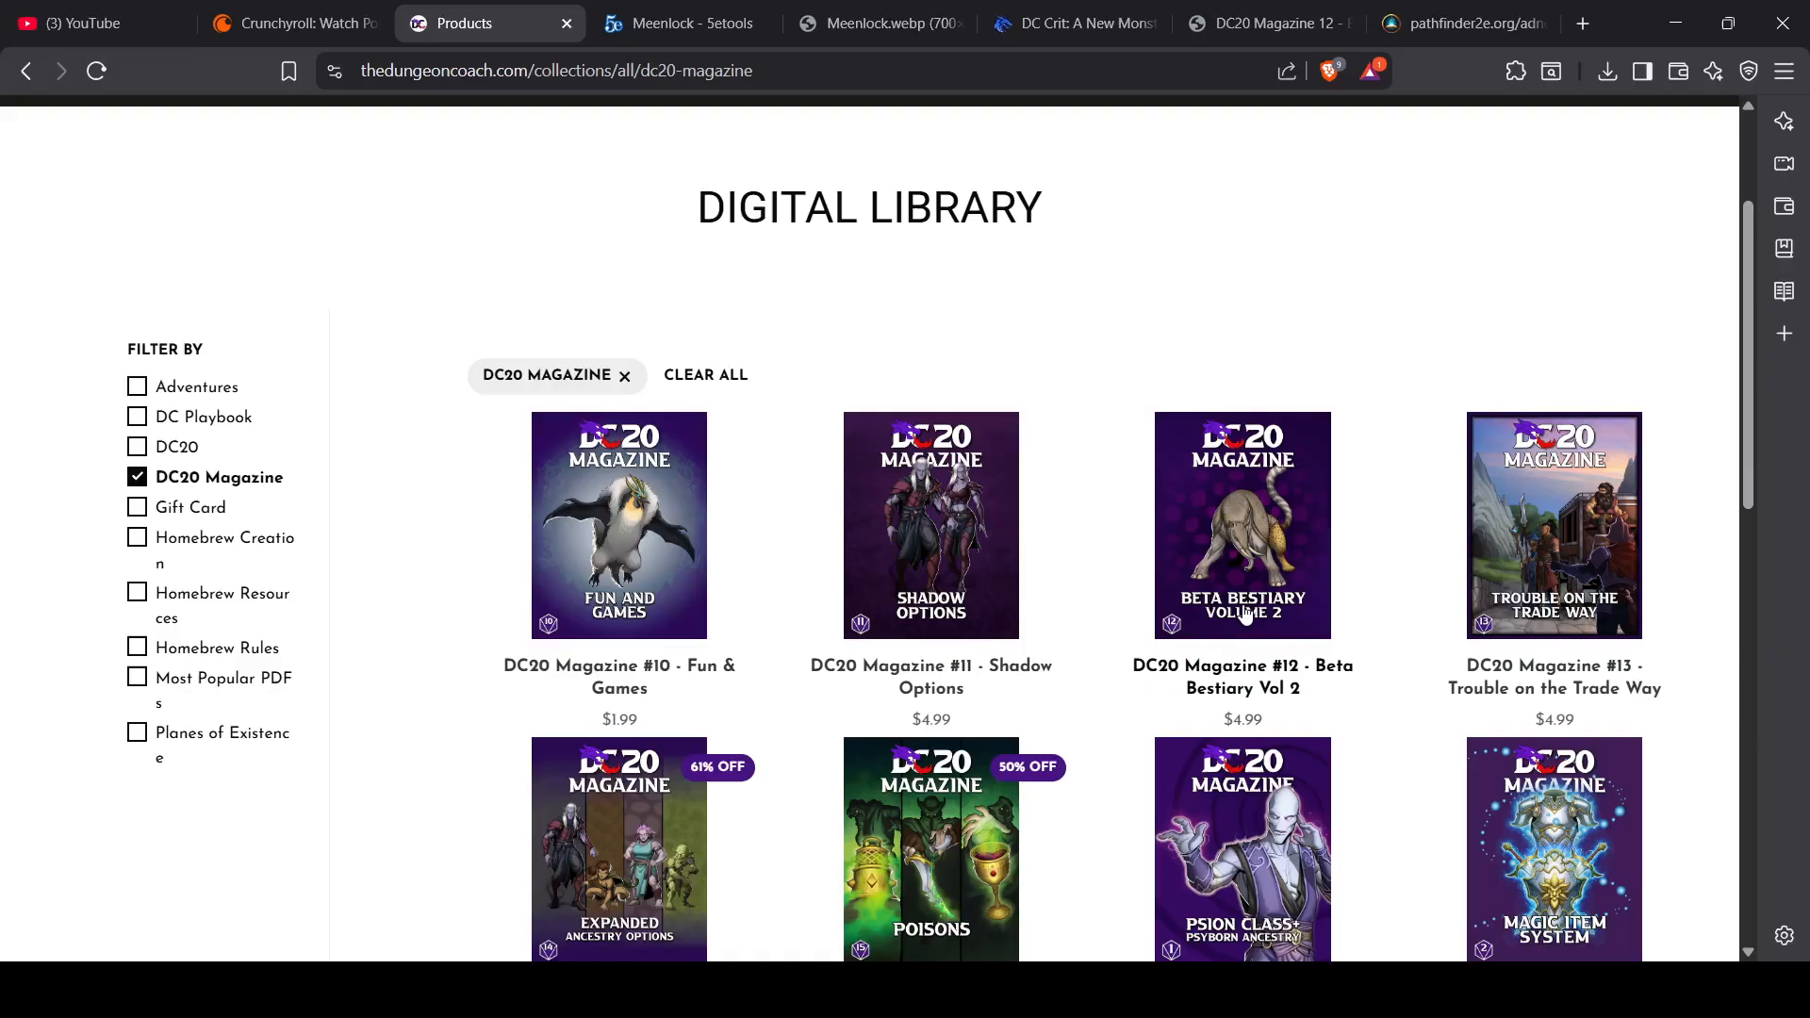
scroll(1244, 612, "down", 3)
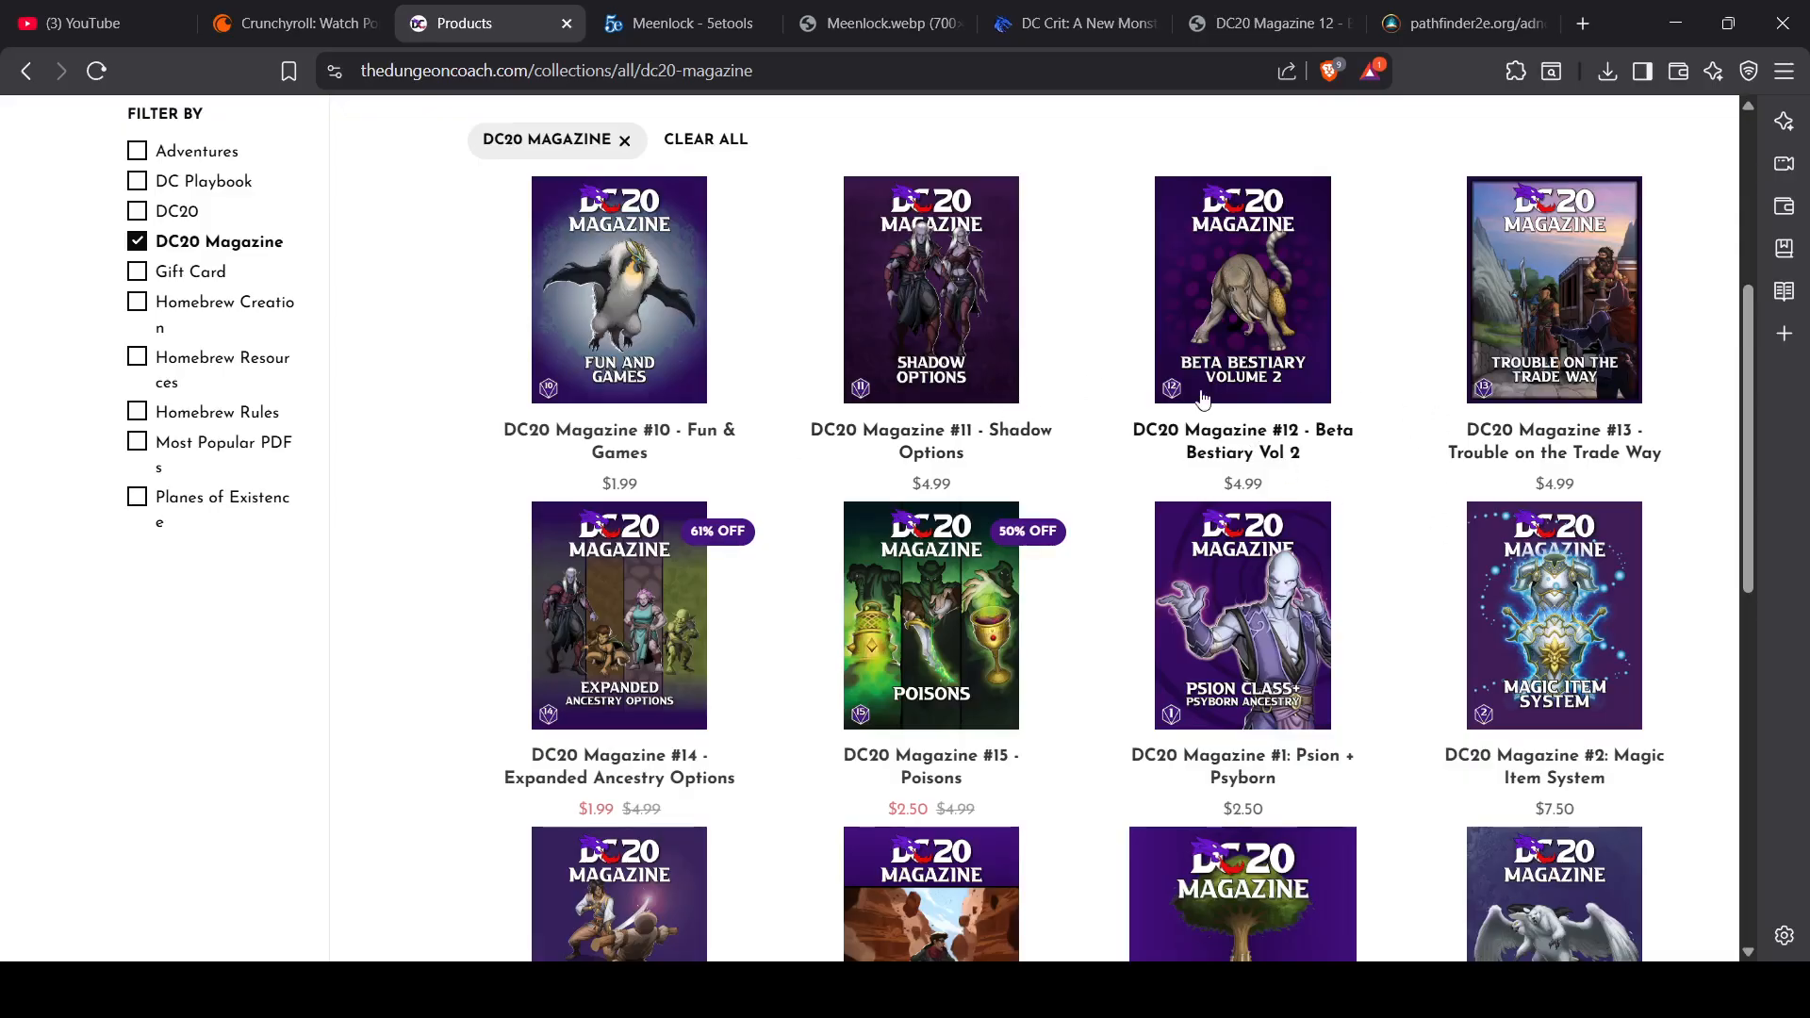
scroll(1202, 401, "down", 6)
scroll(1148, 417, "up", 1)
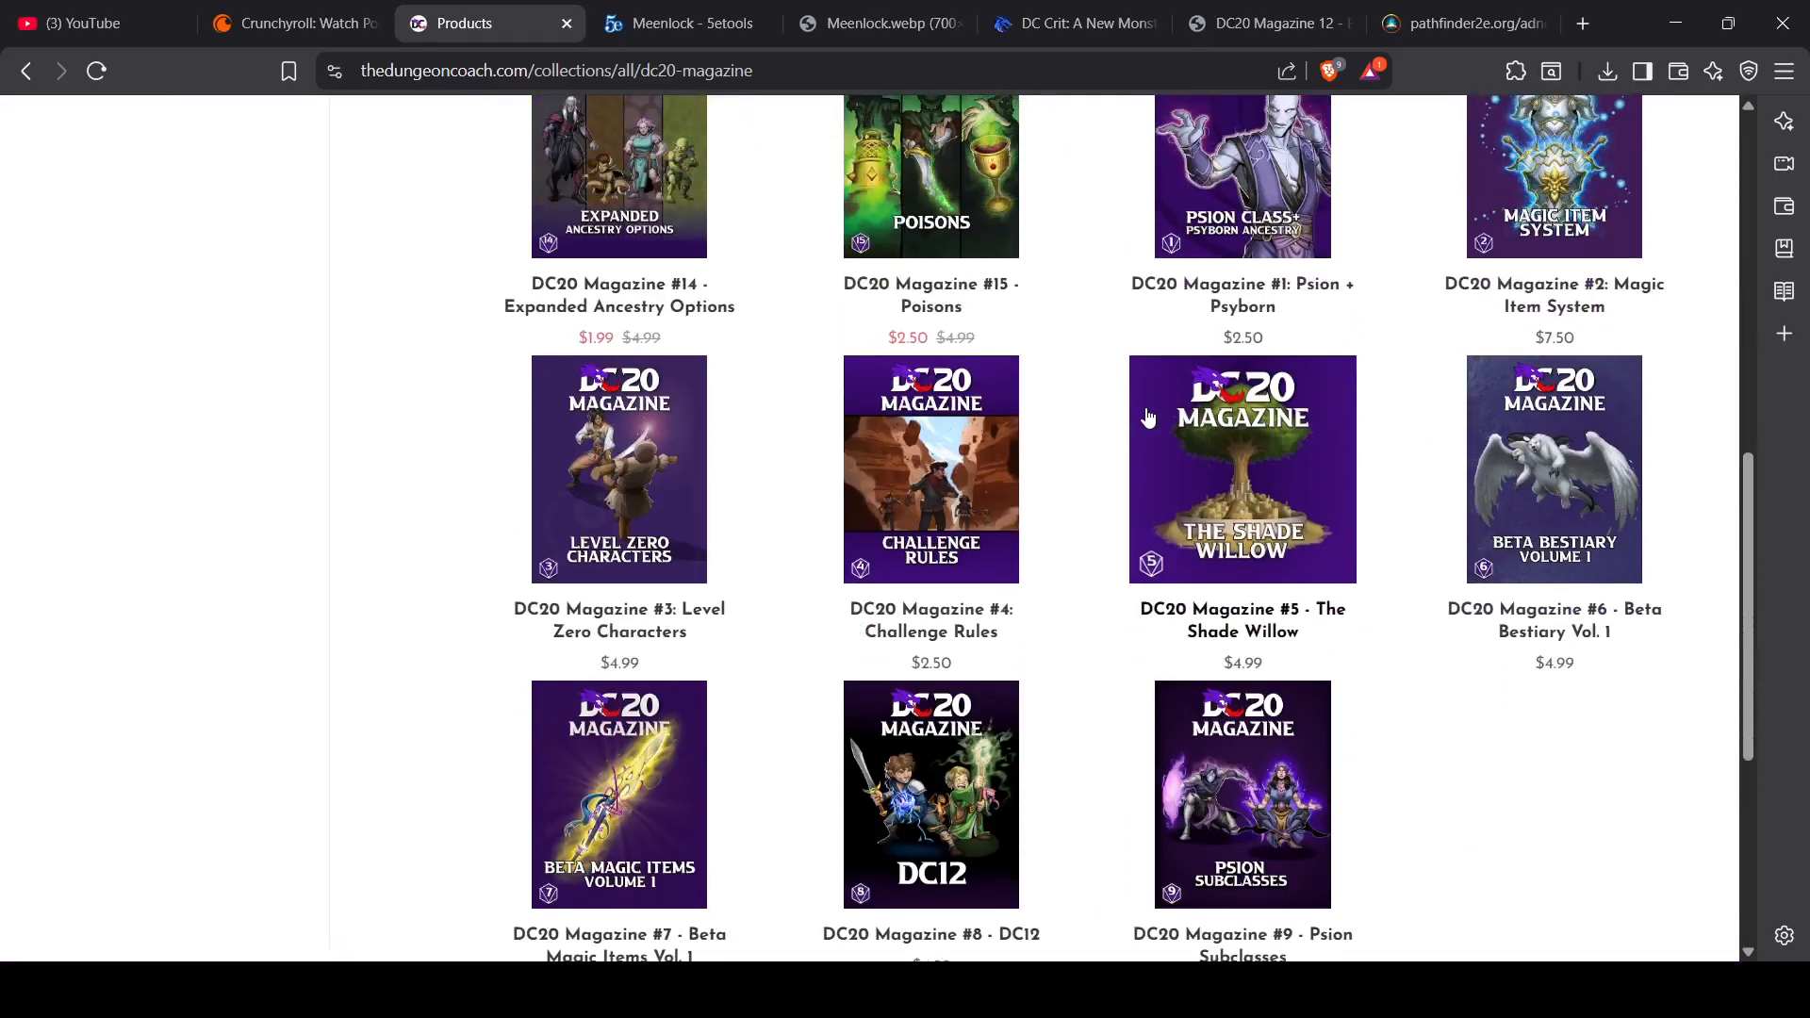
scroll(1148, 418, "up", 6)
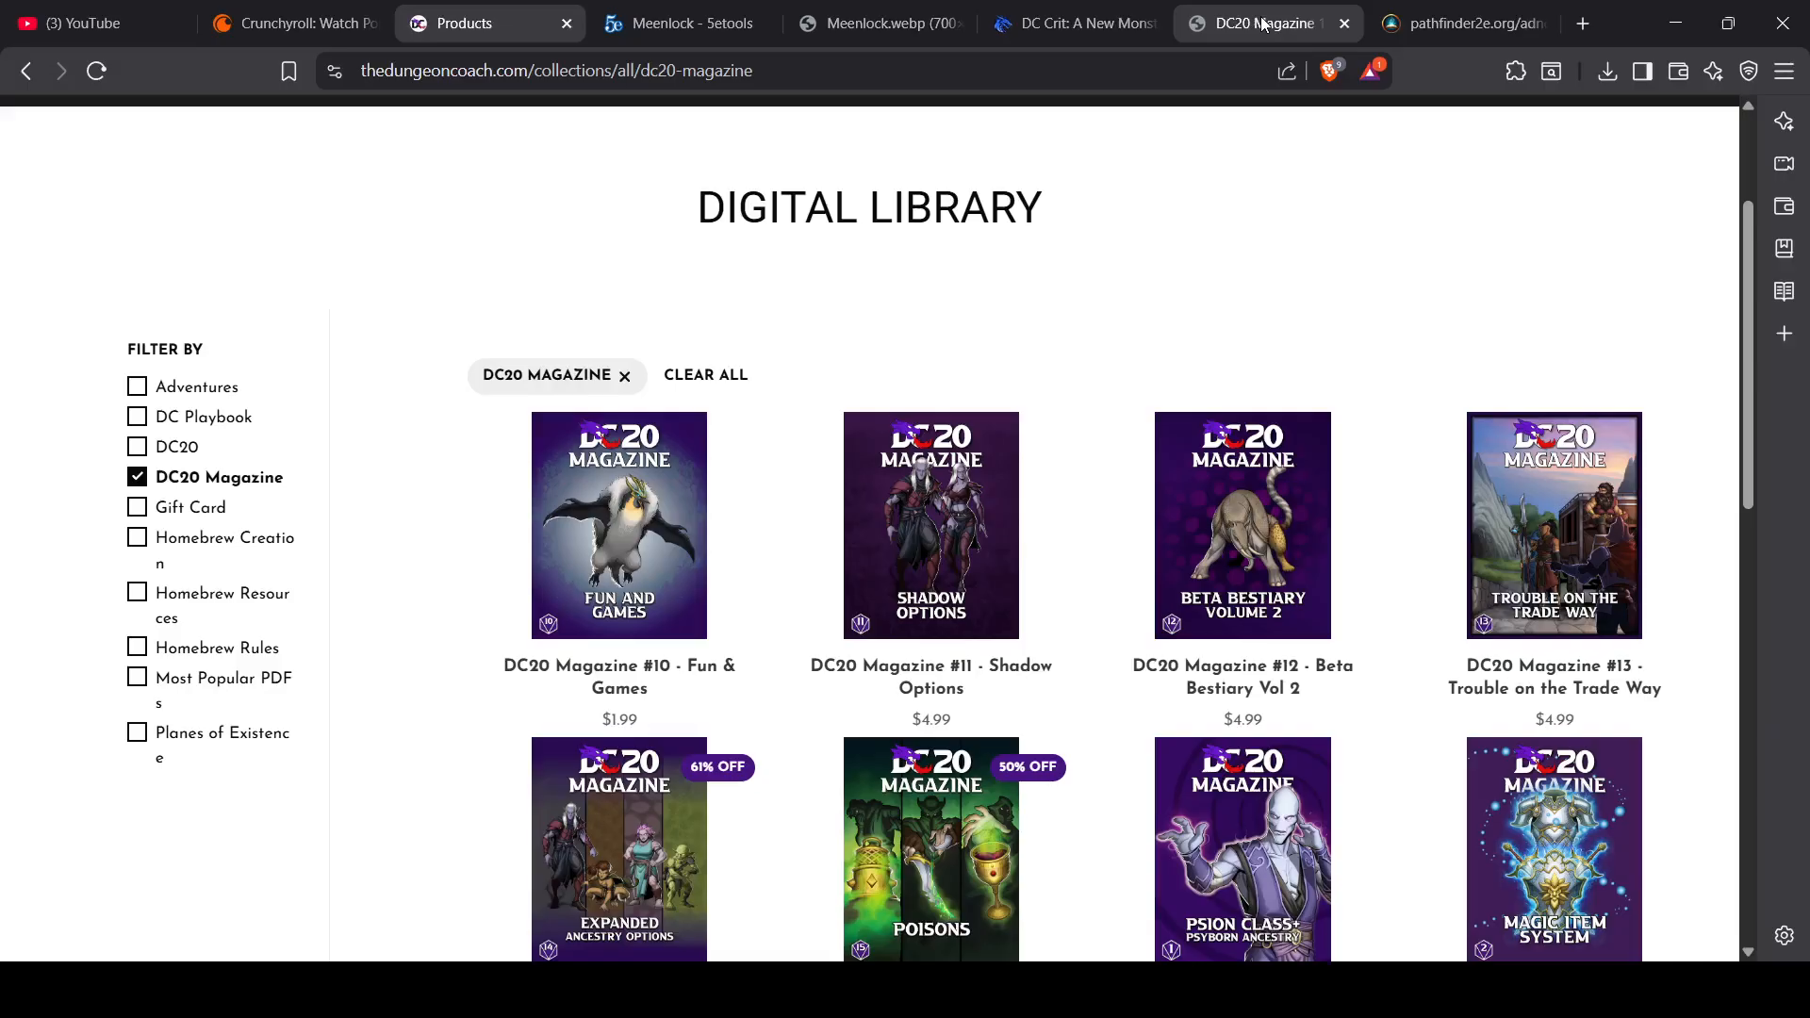
Step: Return to the Beta Bestiary Vol. 2 PDF and open the Monster Statistics Table on page 4
left_click(1025, 30)
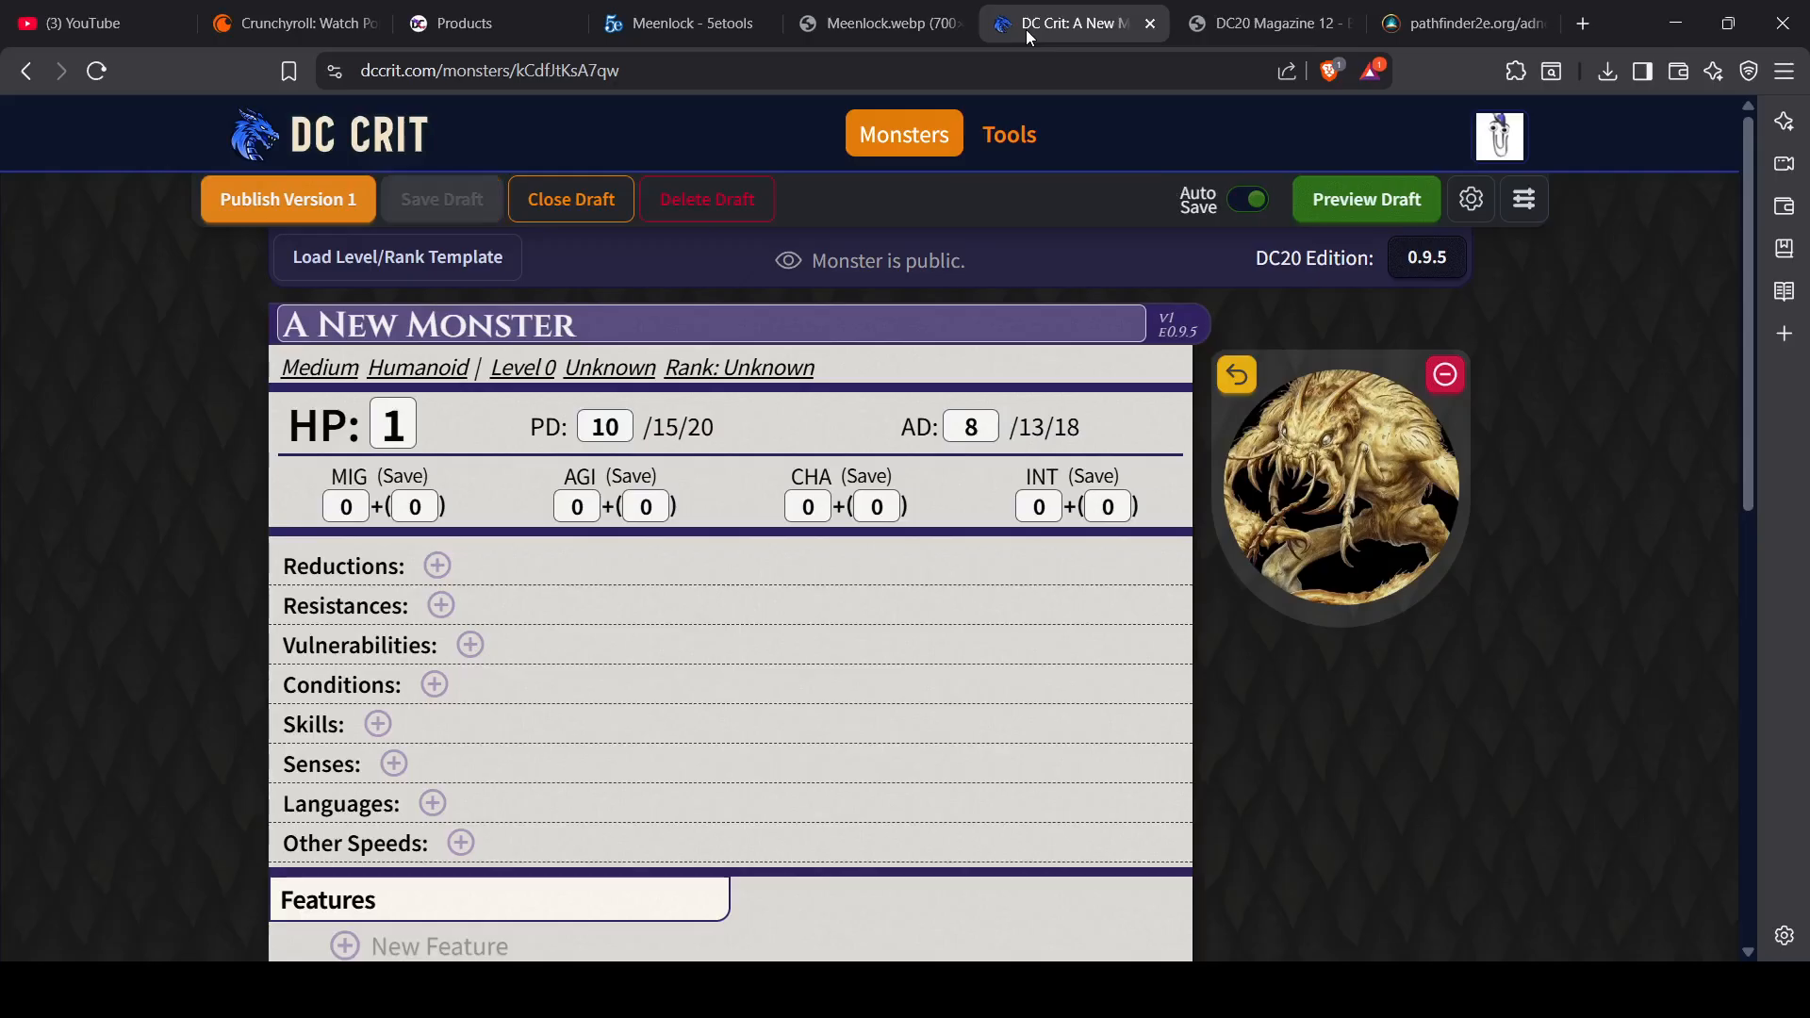
left_click(1253, 26)
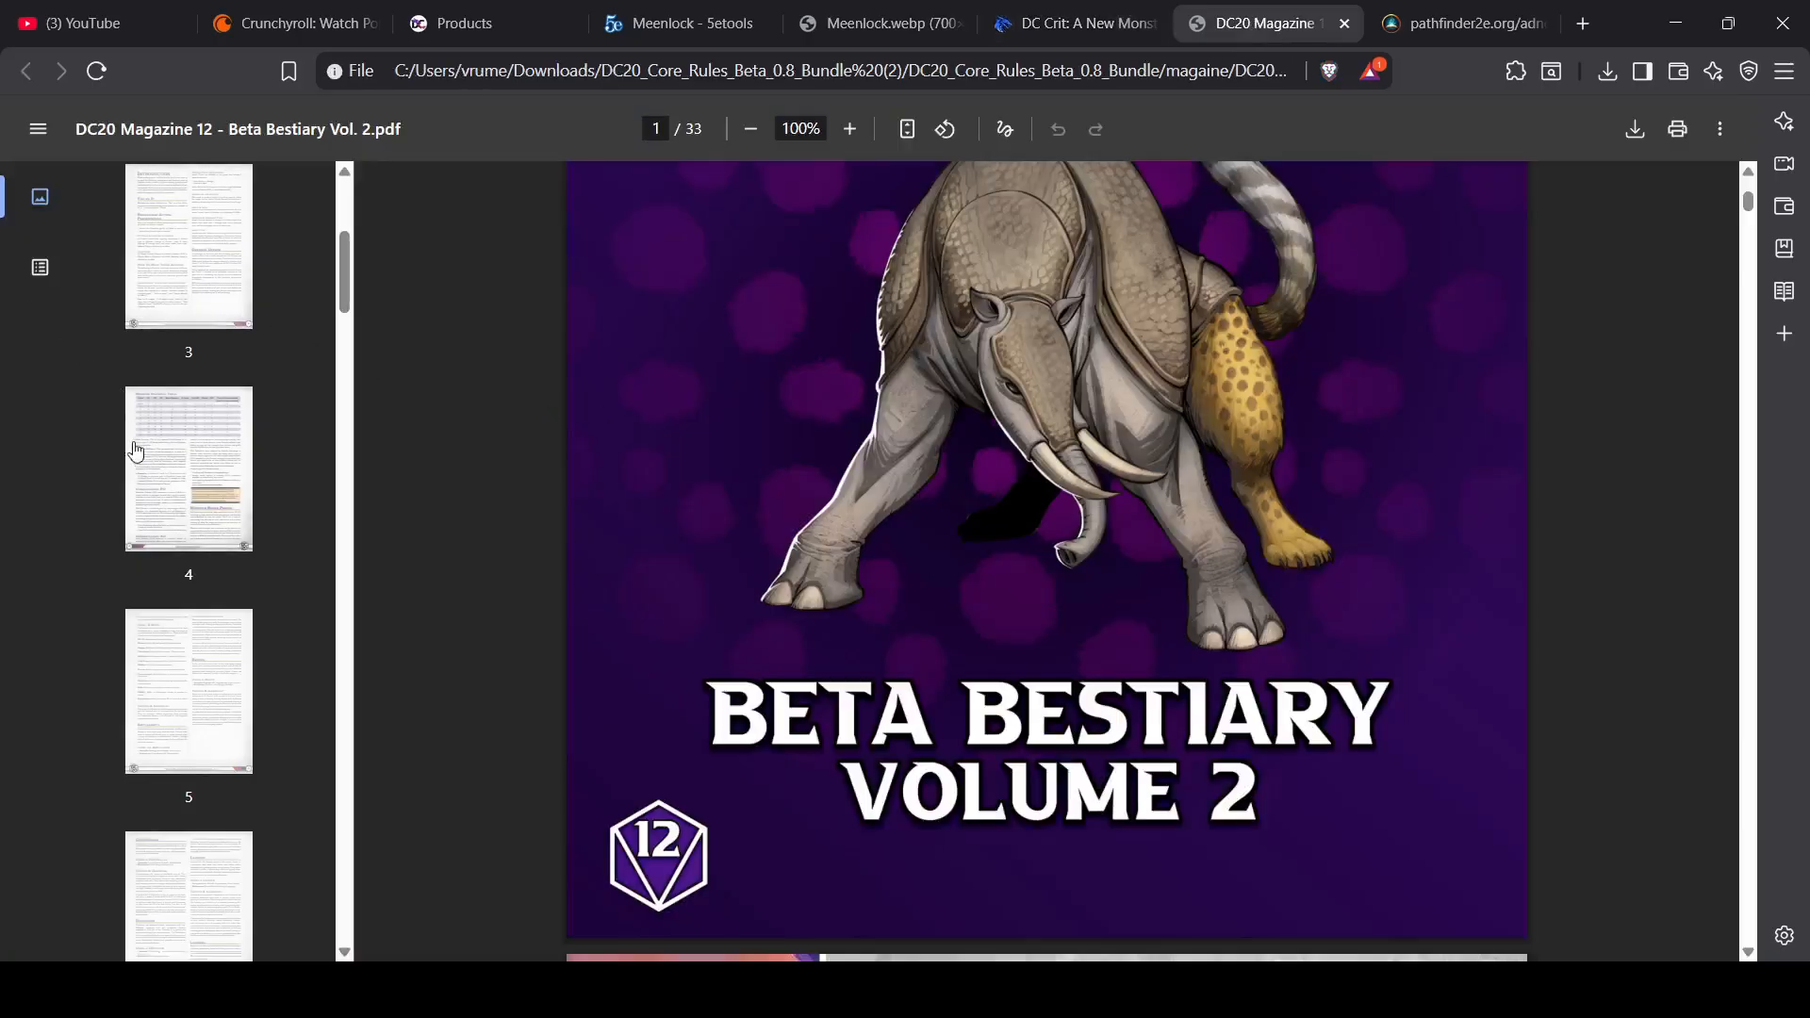
scroll(141, 453, "down", 8)
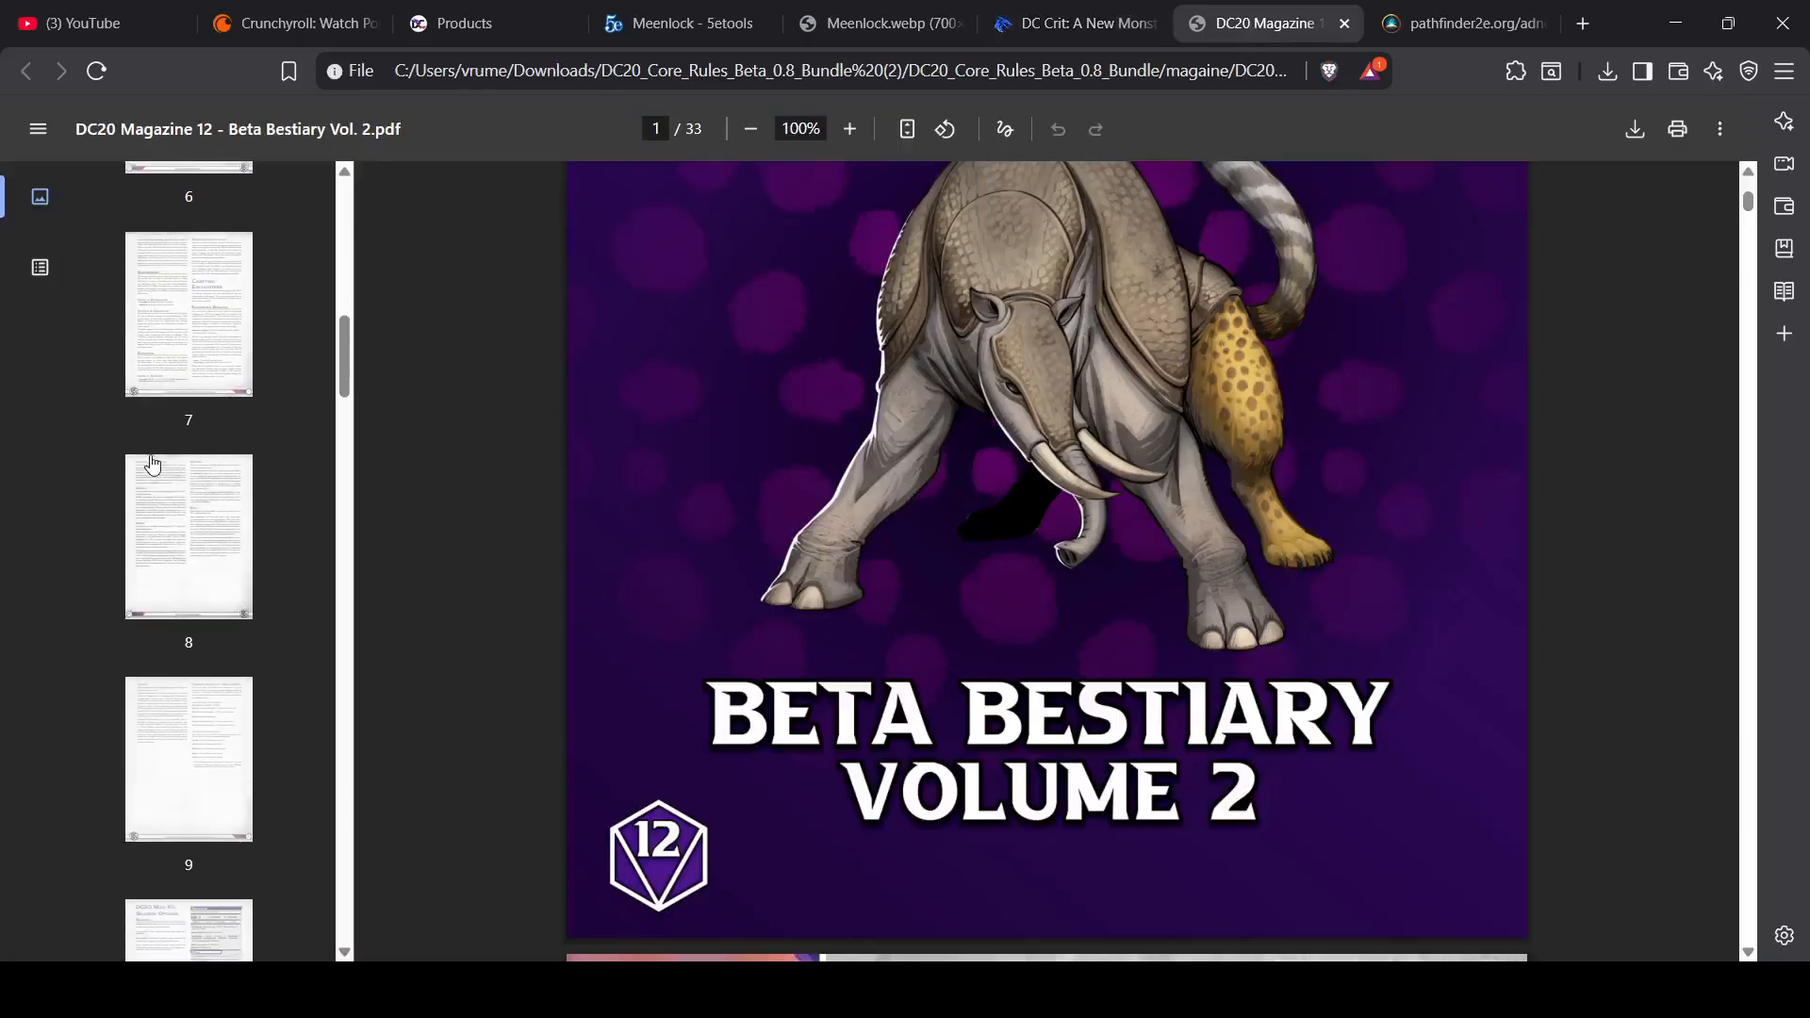
scroll(152, 462, "up", 13)
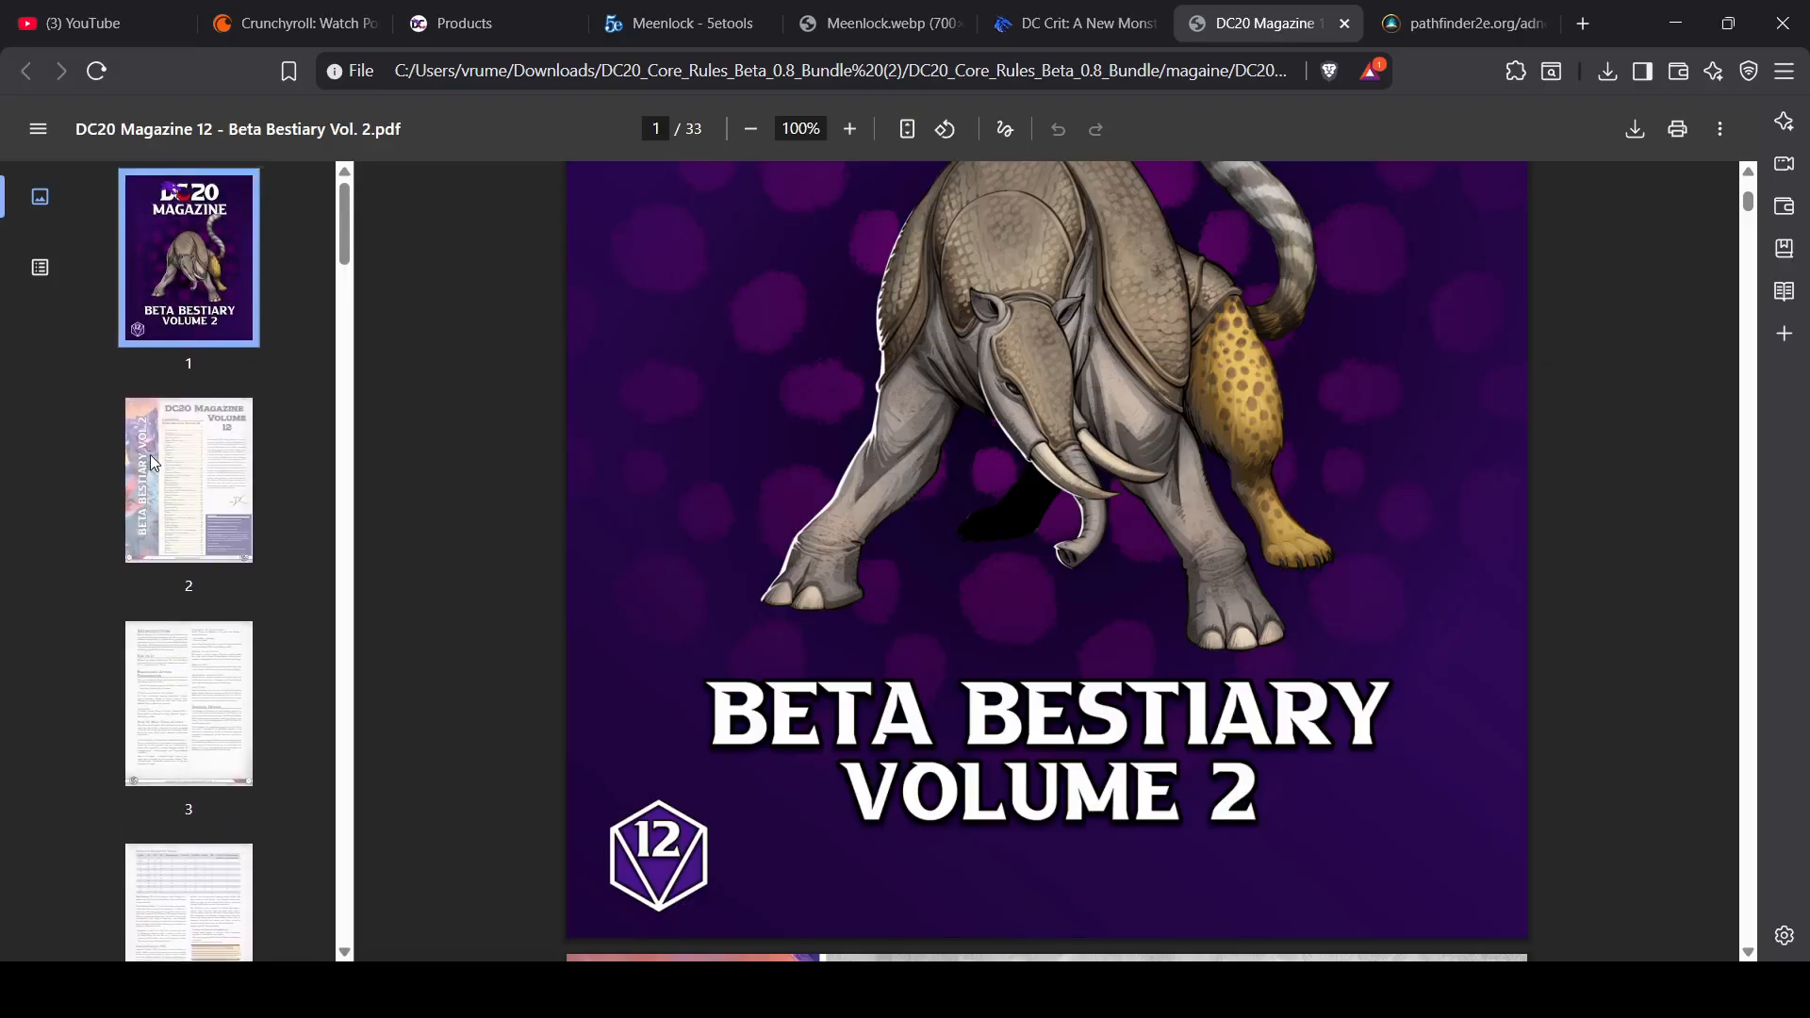
scroll(150, 454, "down", 3)
left_click(211, 539)
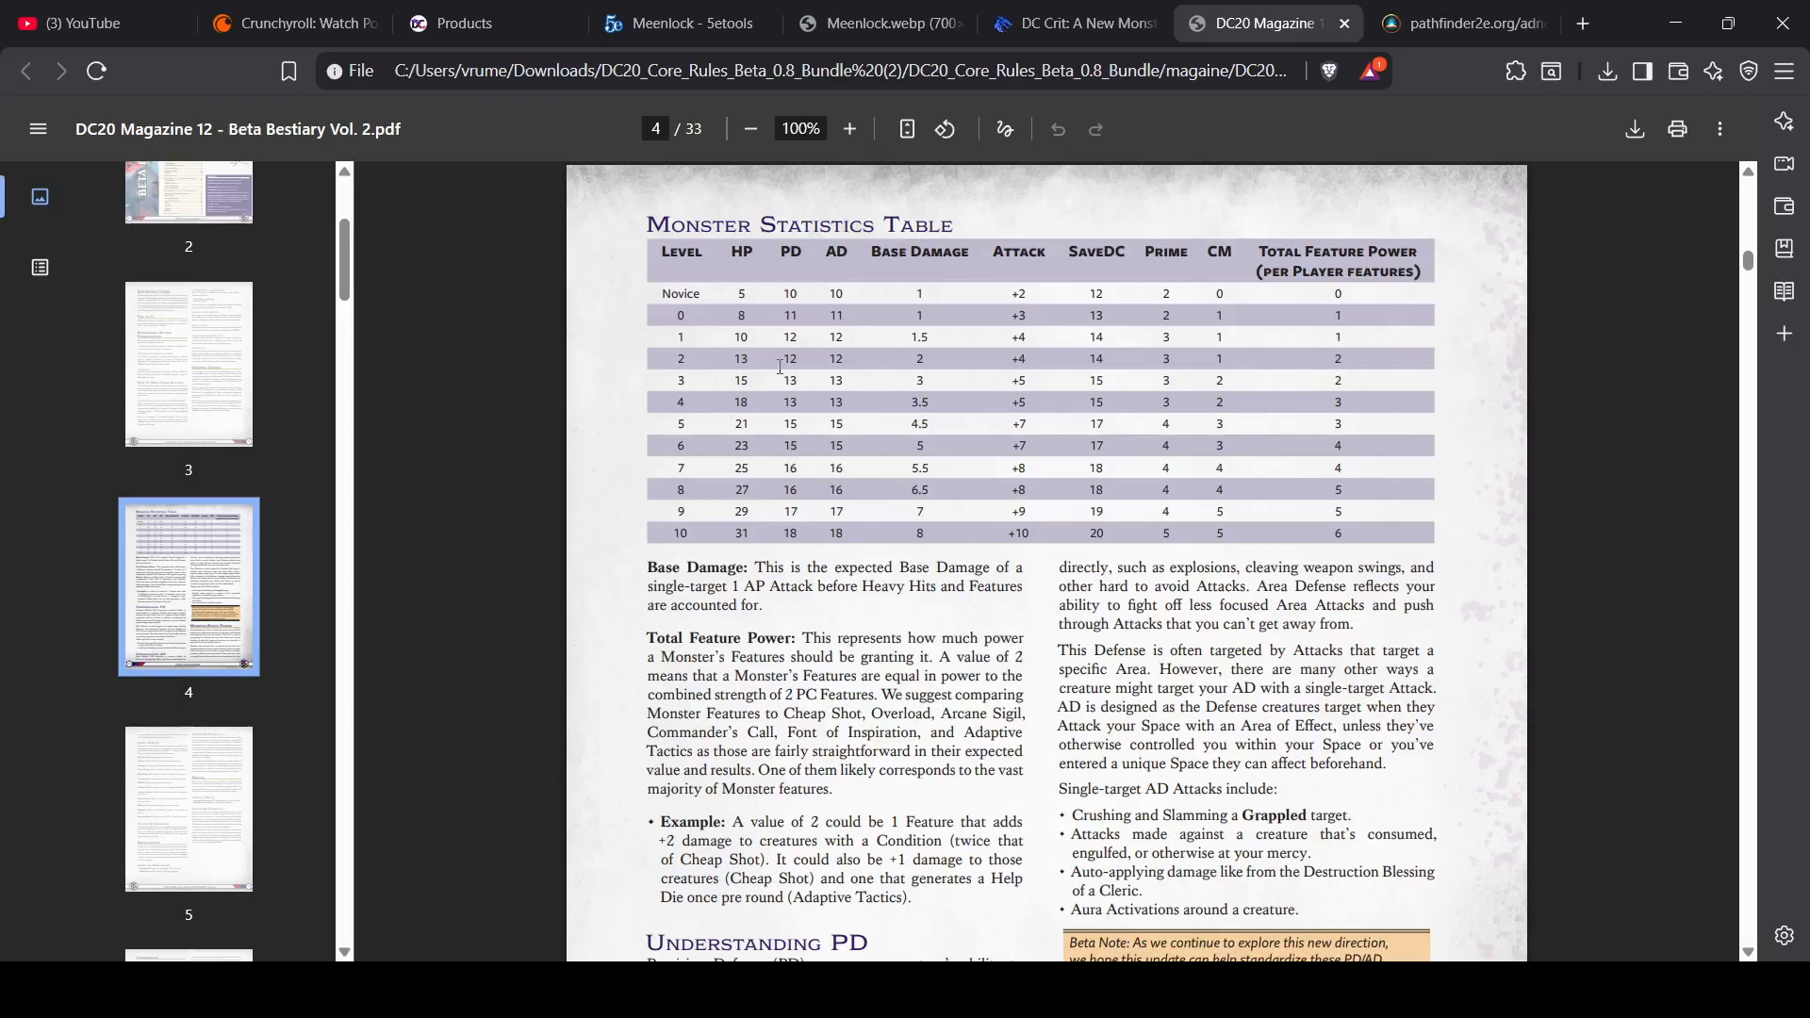
Step: Read the monster role descriptions on pages 5 and 6, especially Lurkers, and go back to the Monster Statistics Table
scroll(695, 375, "down", 20)
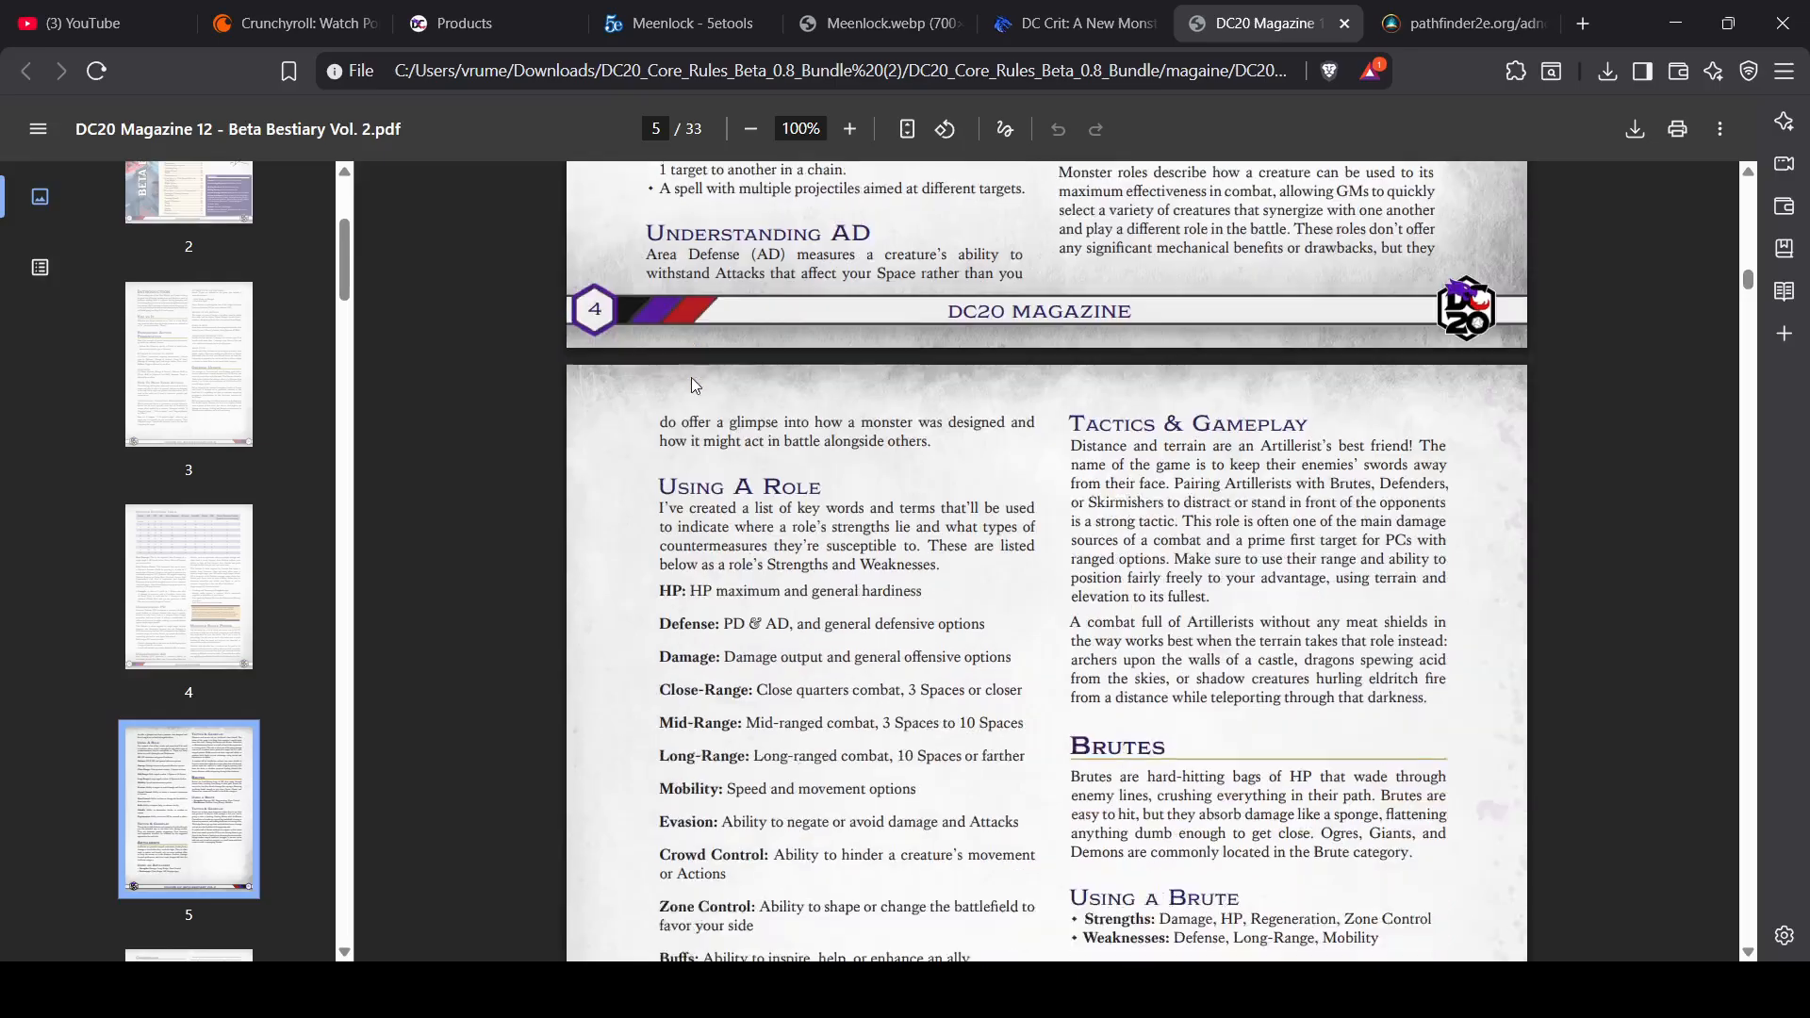
scroll(687, 386, "down", 8)
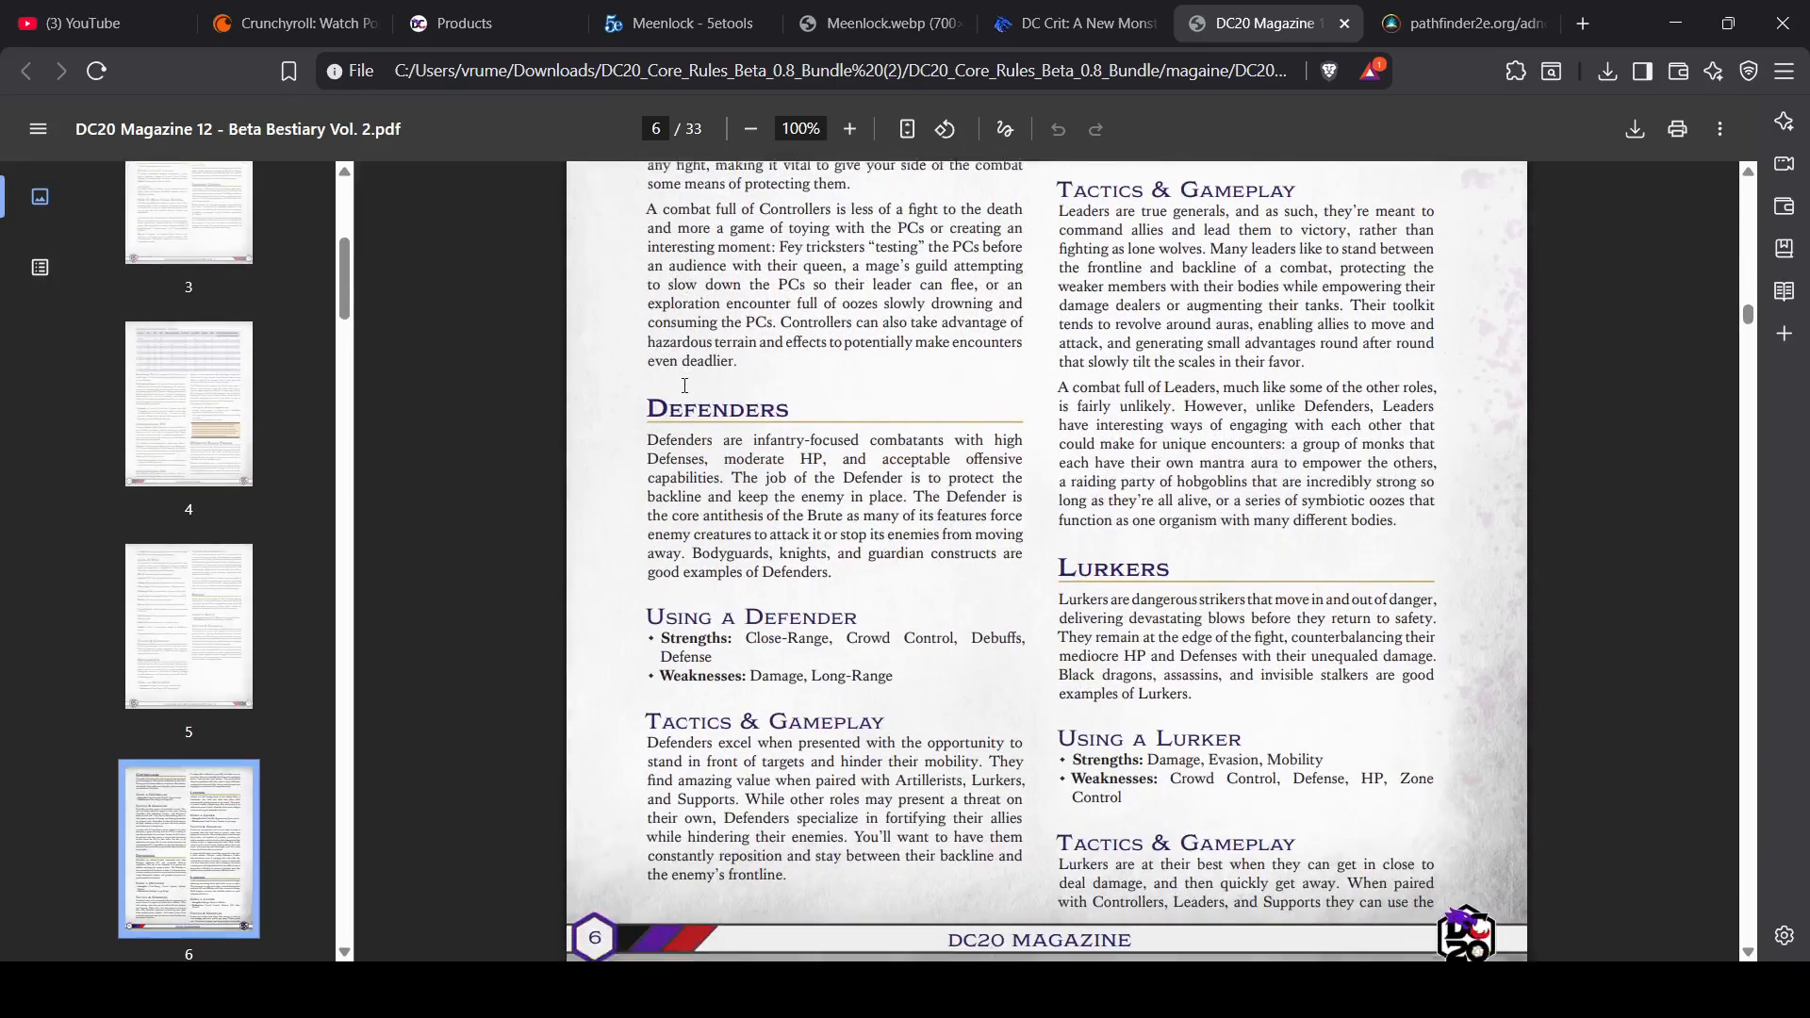
scroll(686, 387, "down", 1)
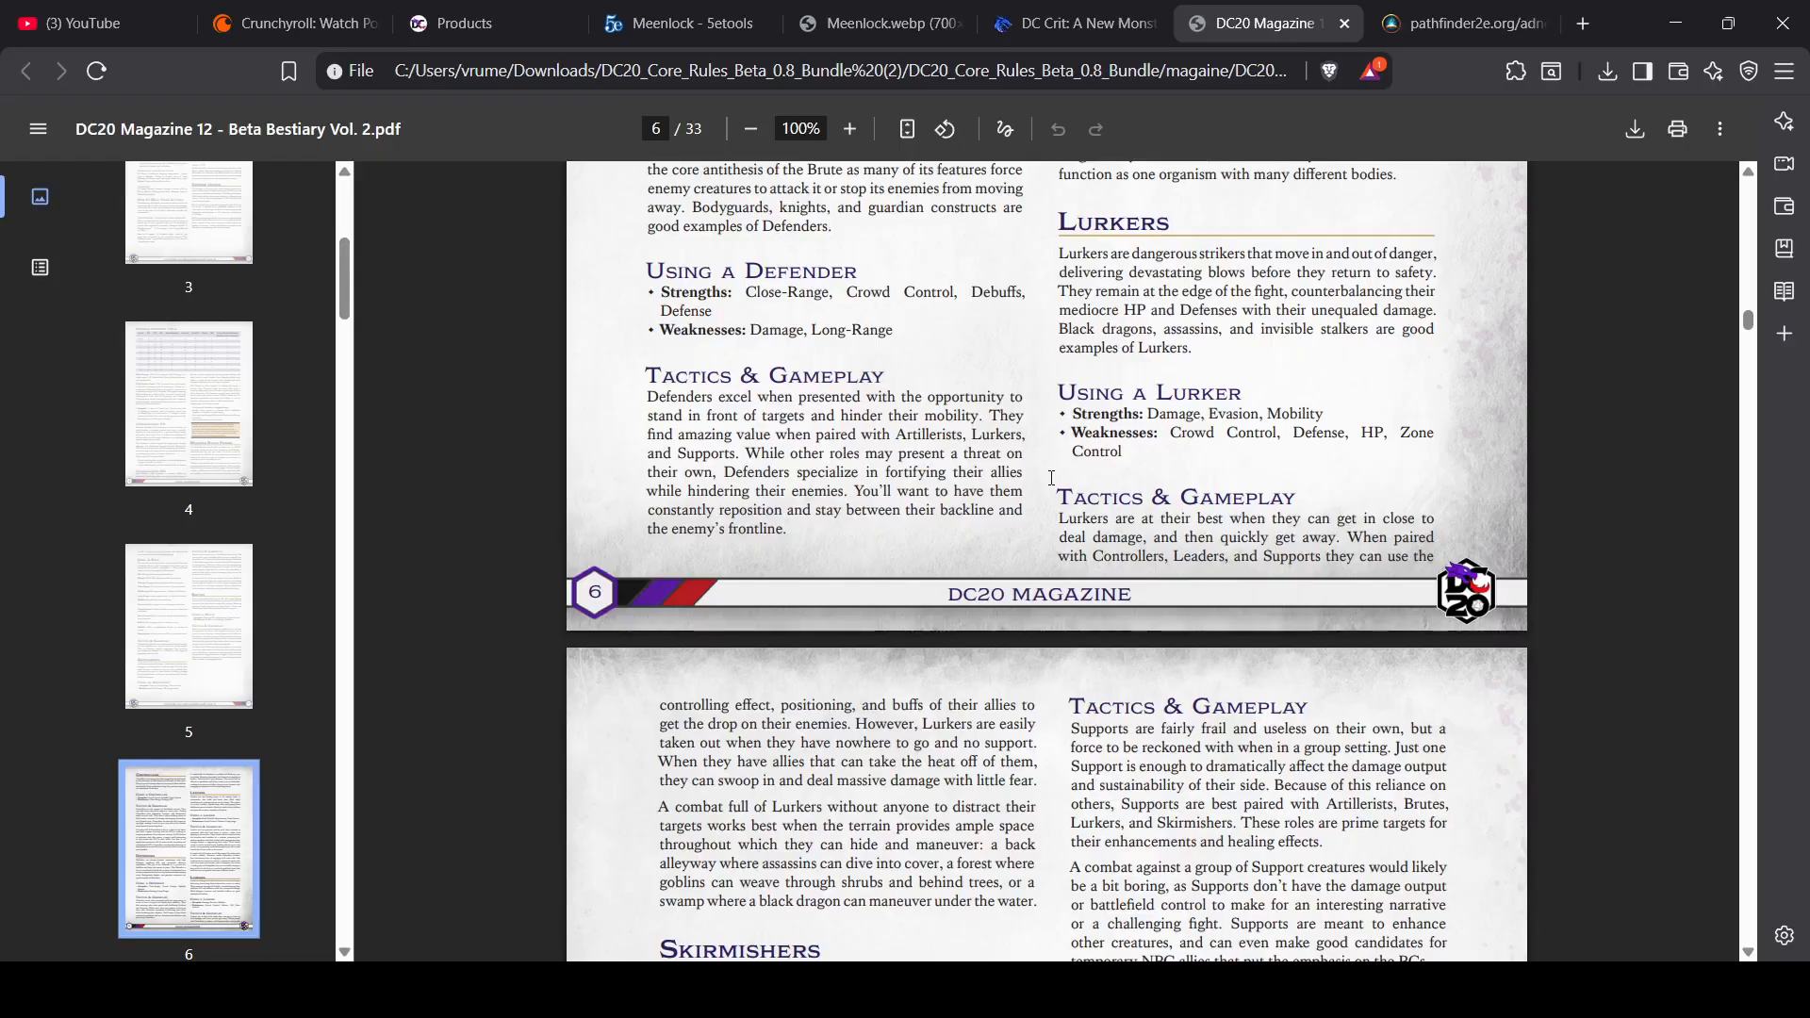
scroll(1052, 478, "up", 4)
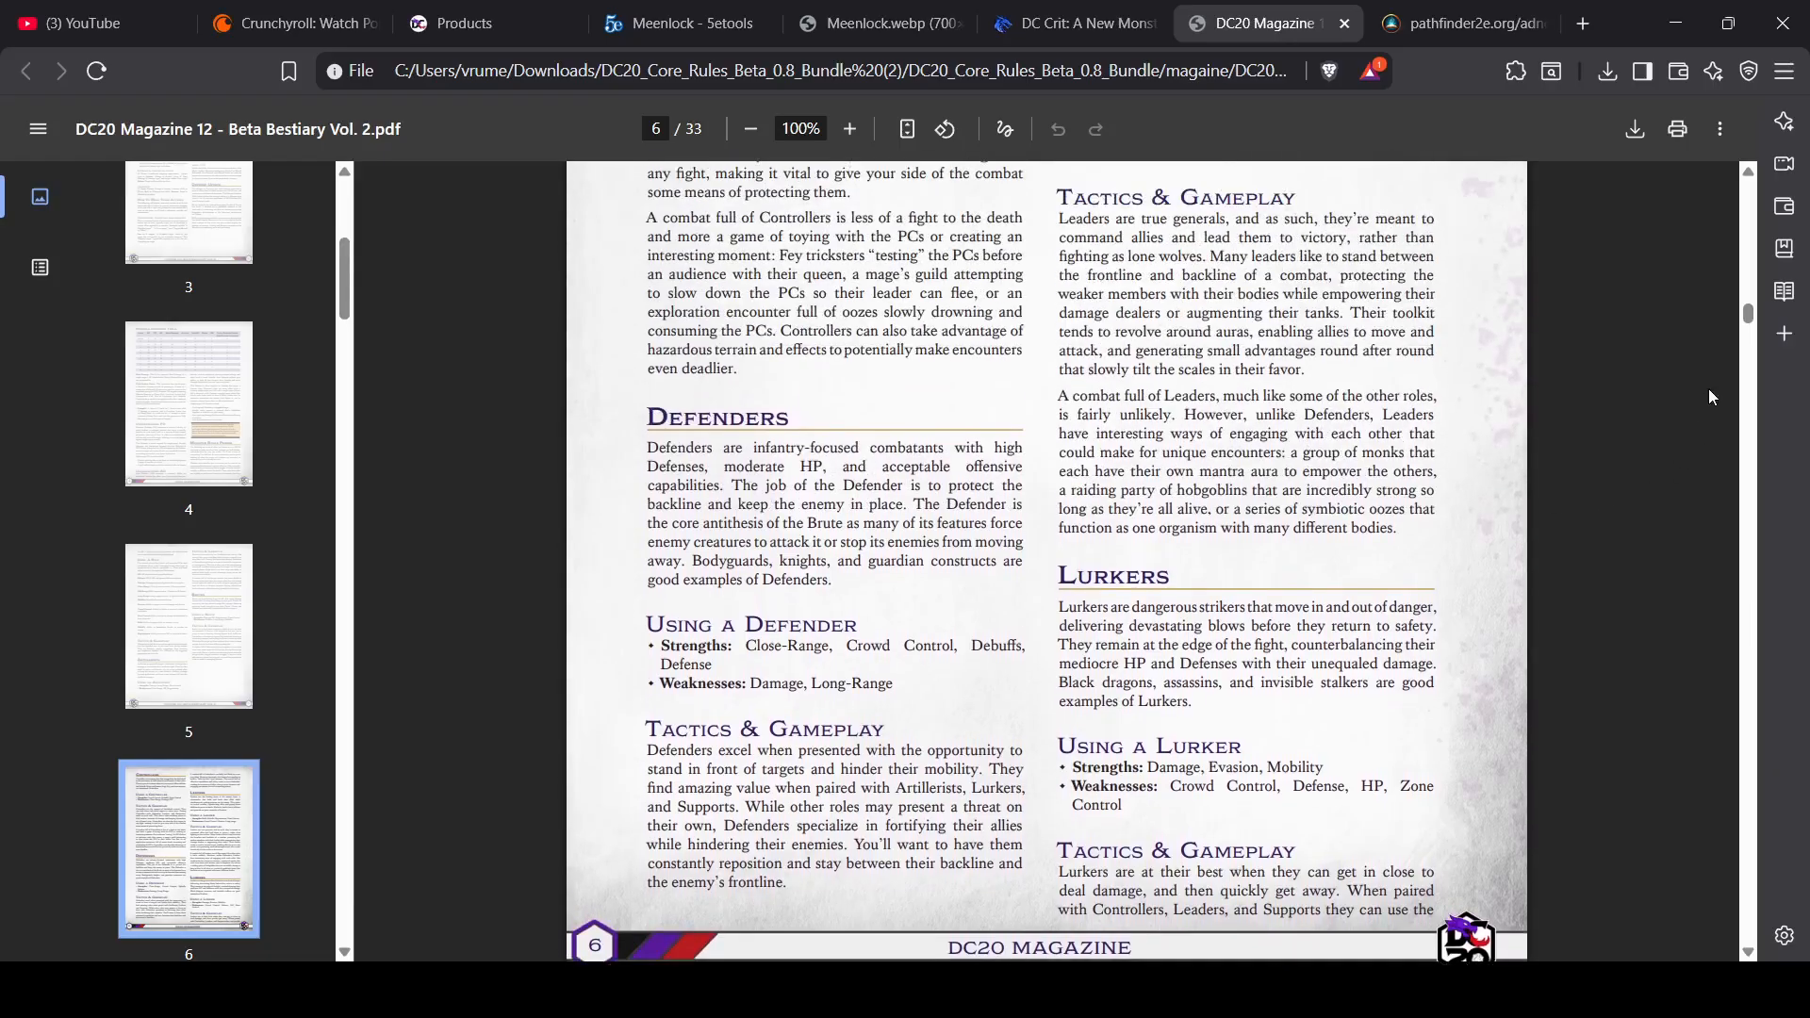
scroll(1433, 415, "down", 3)
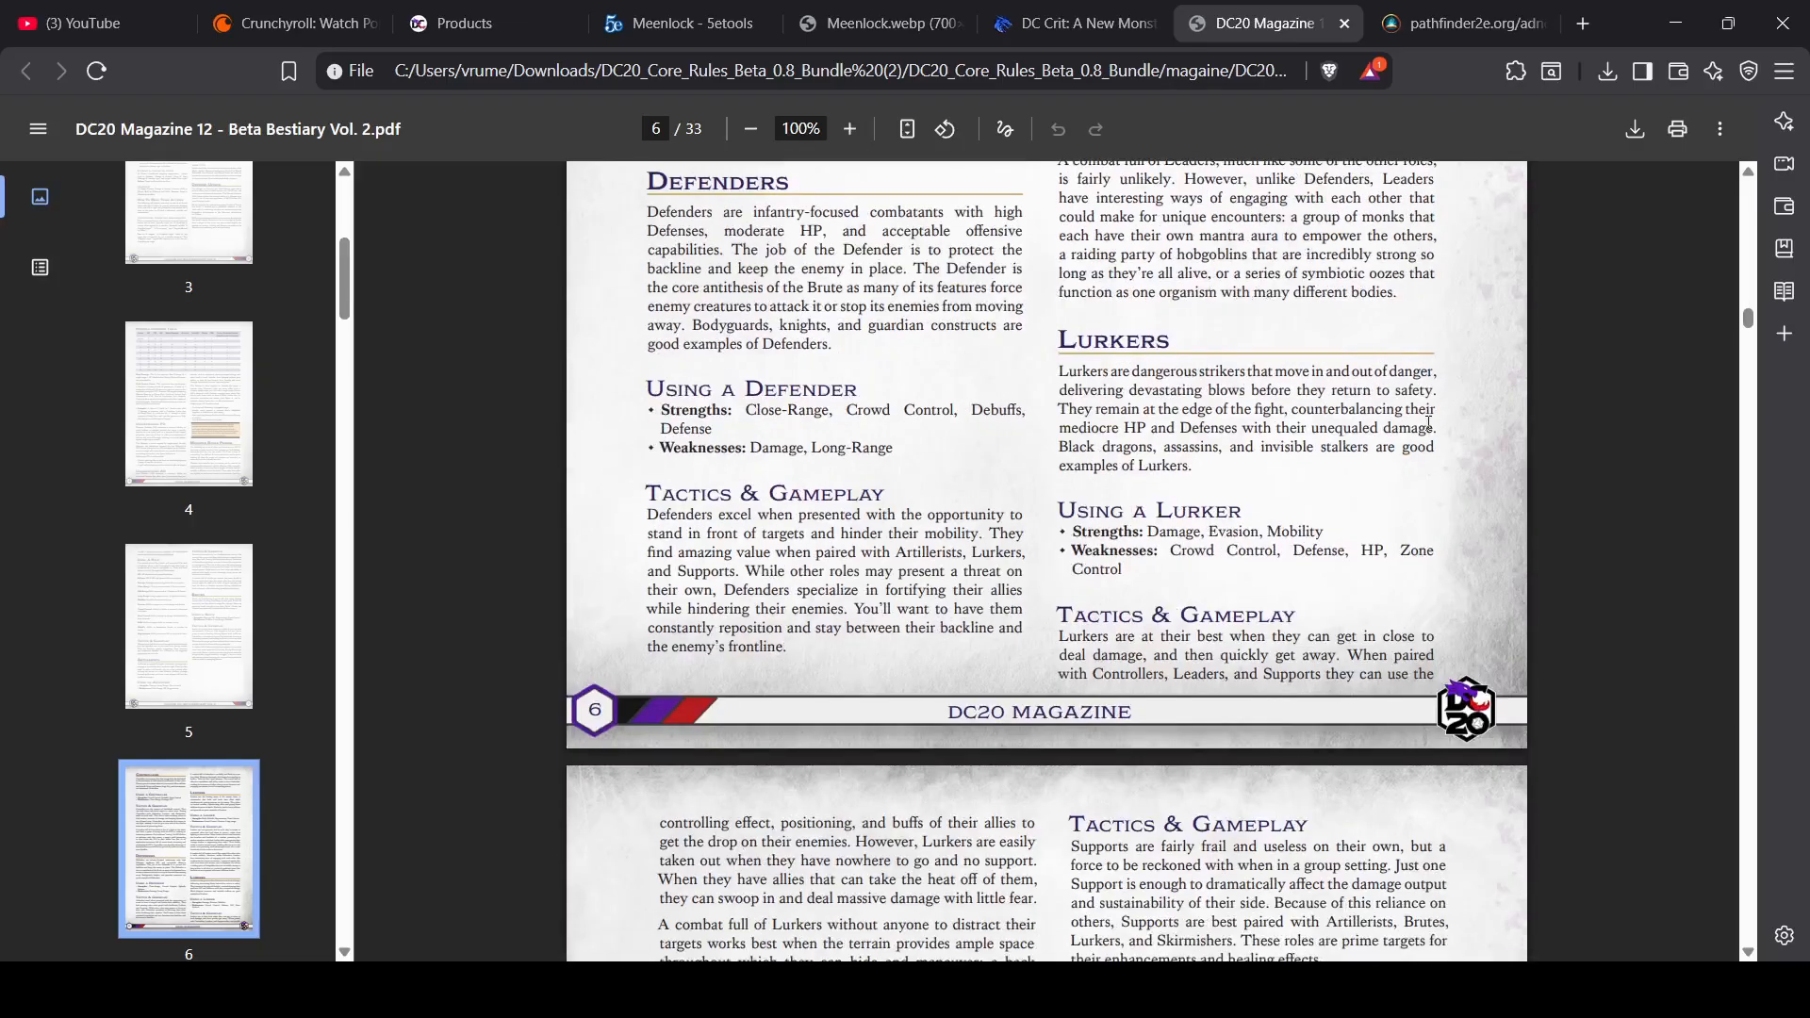
left_click_drag(1743, 332, 1744, 266)
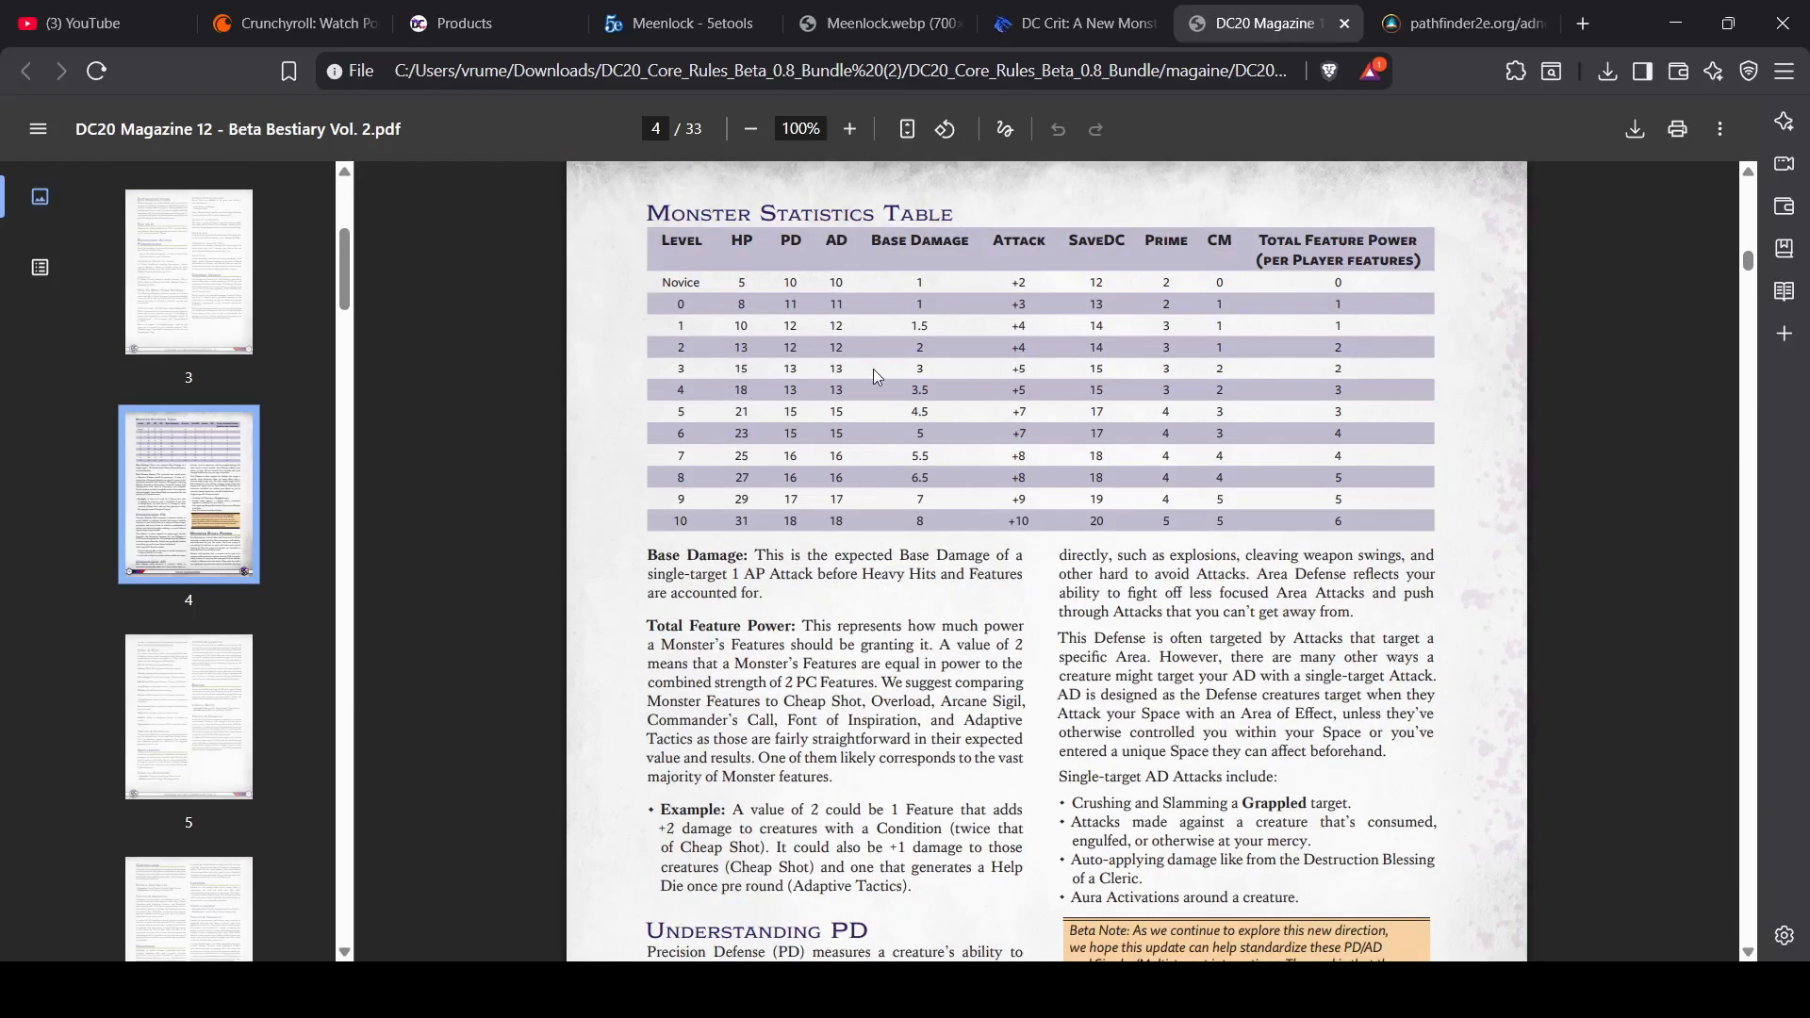
Step: Switch back to the new monster on DC Crit and set its HP to 13
left_click(1084, 23)
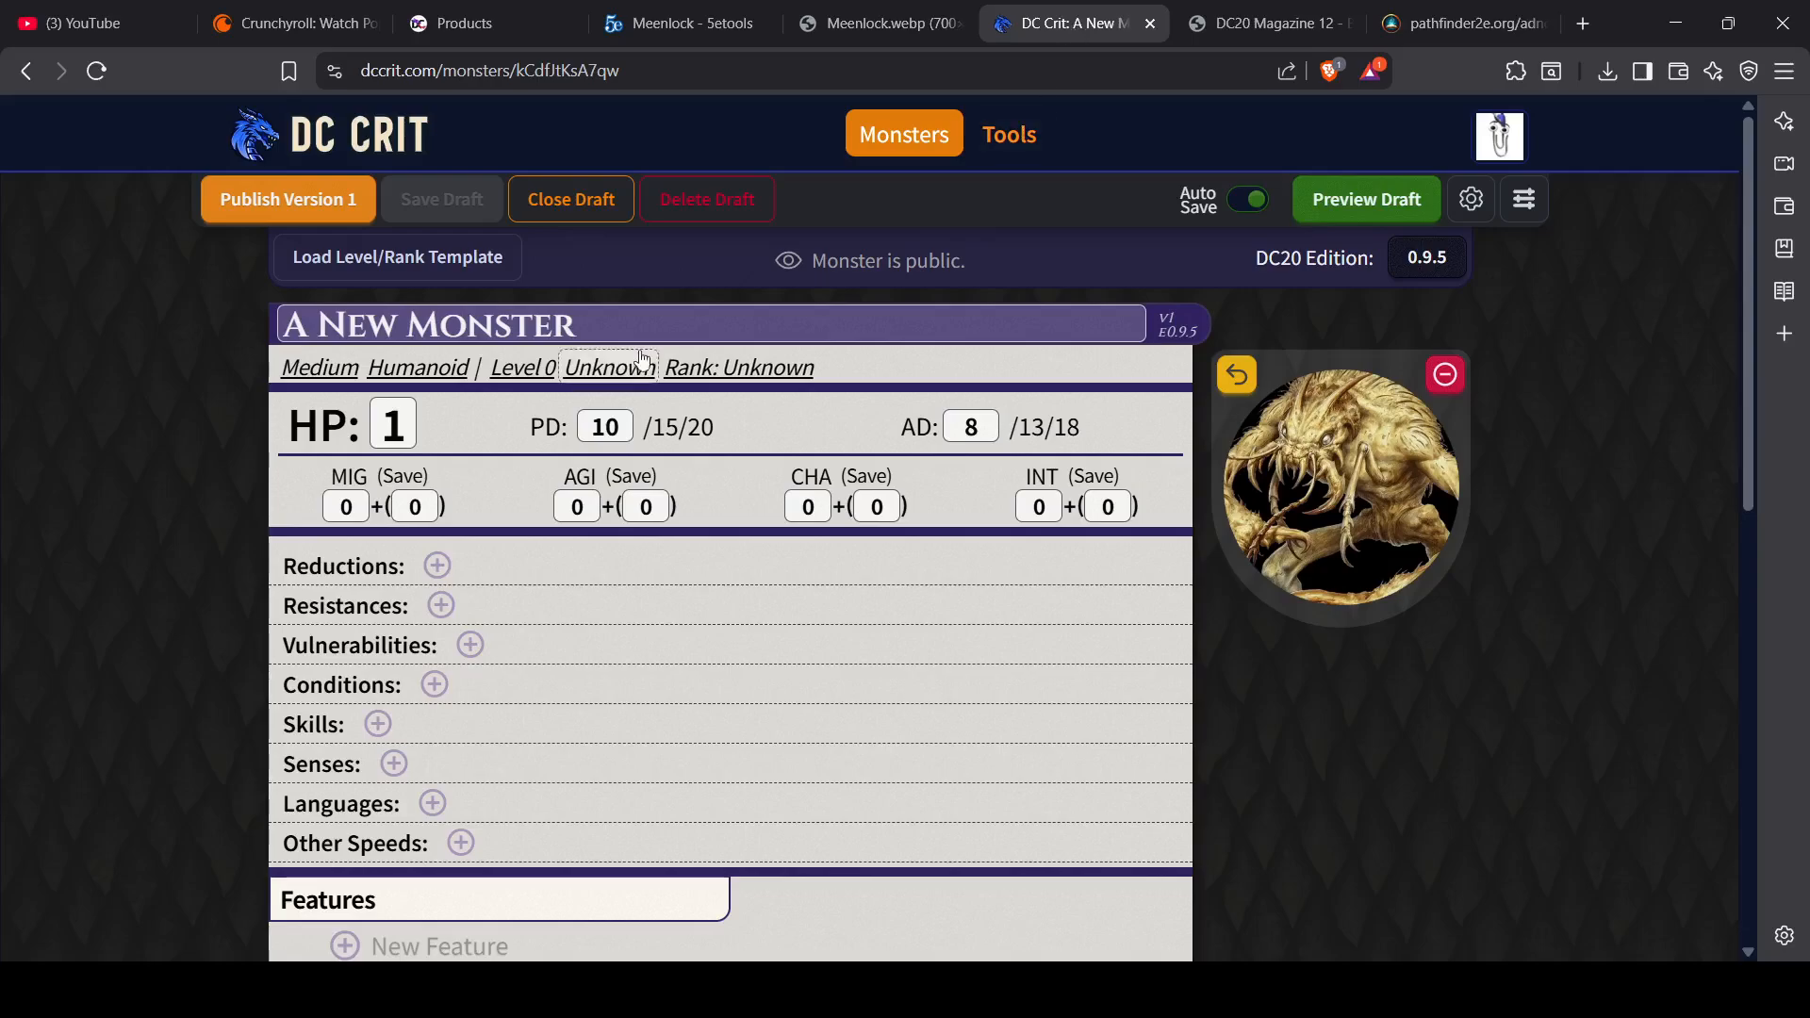
left_click(377, 431)
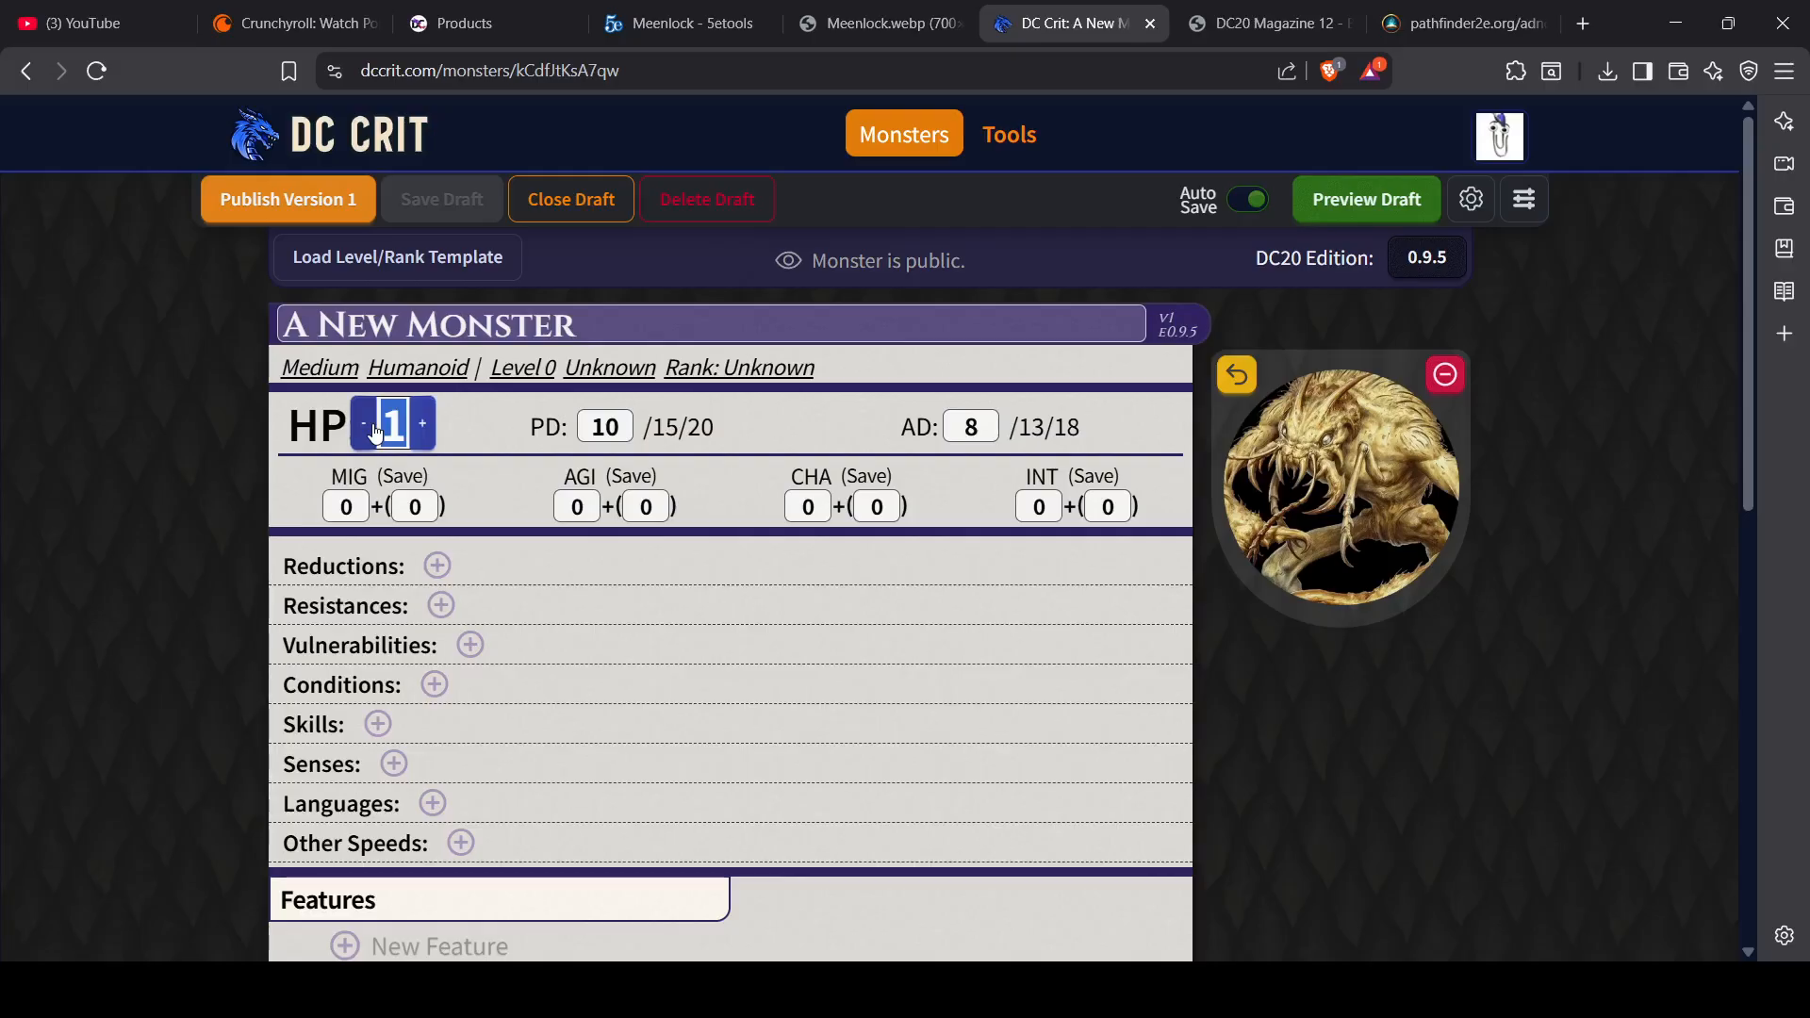
type("13")
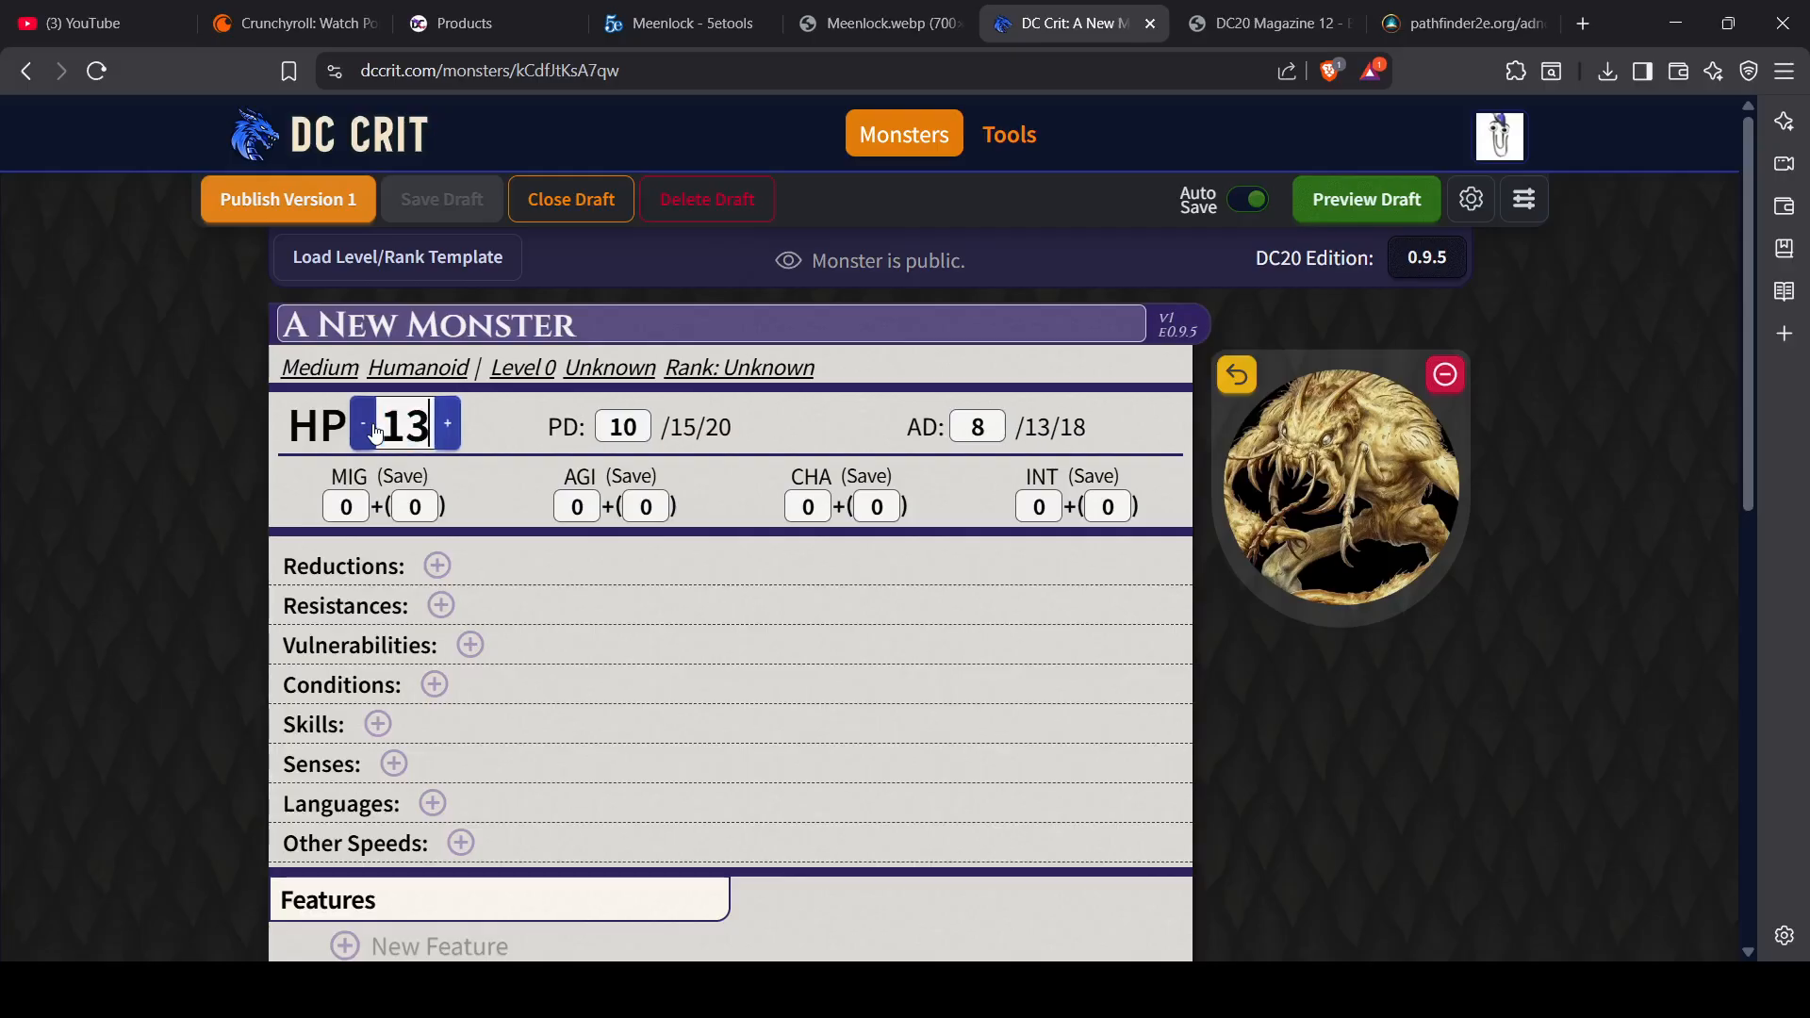
key("Return")
Step: Set both the monster's PD and AD to 12
left_click(628, 426)
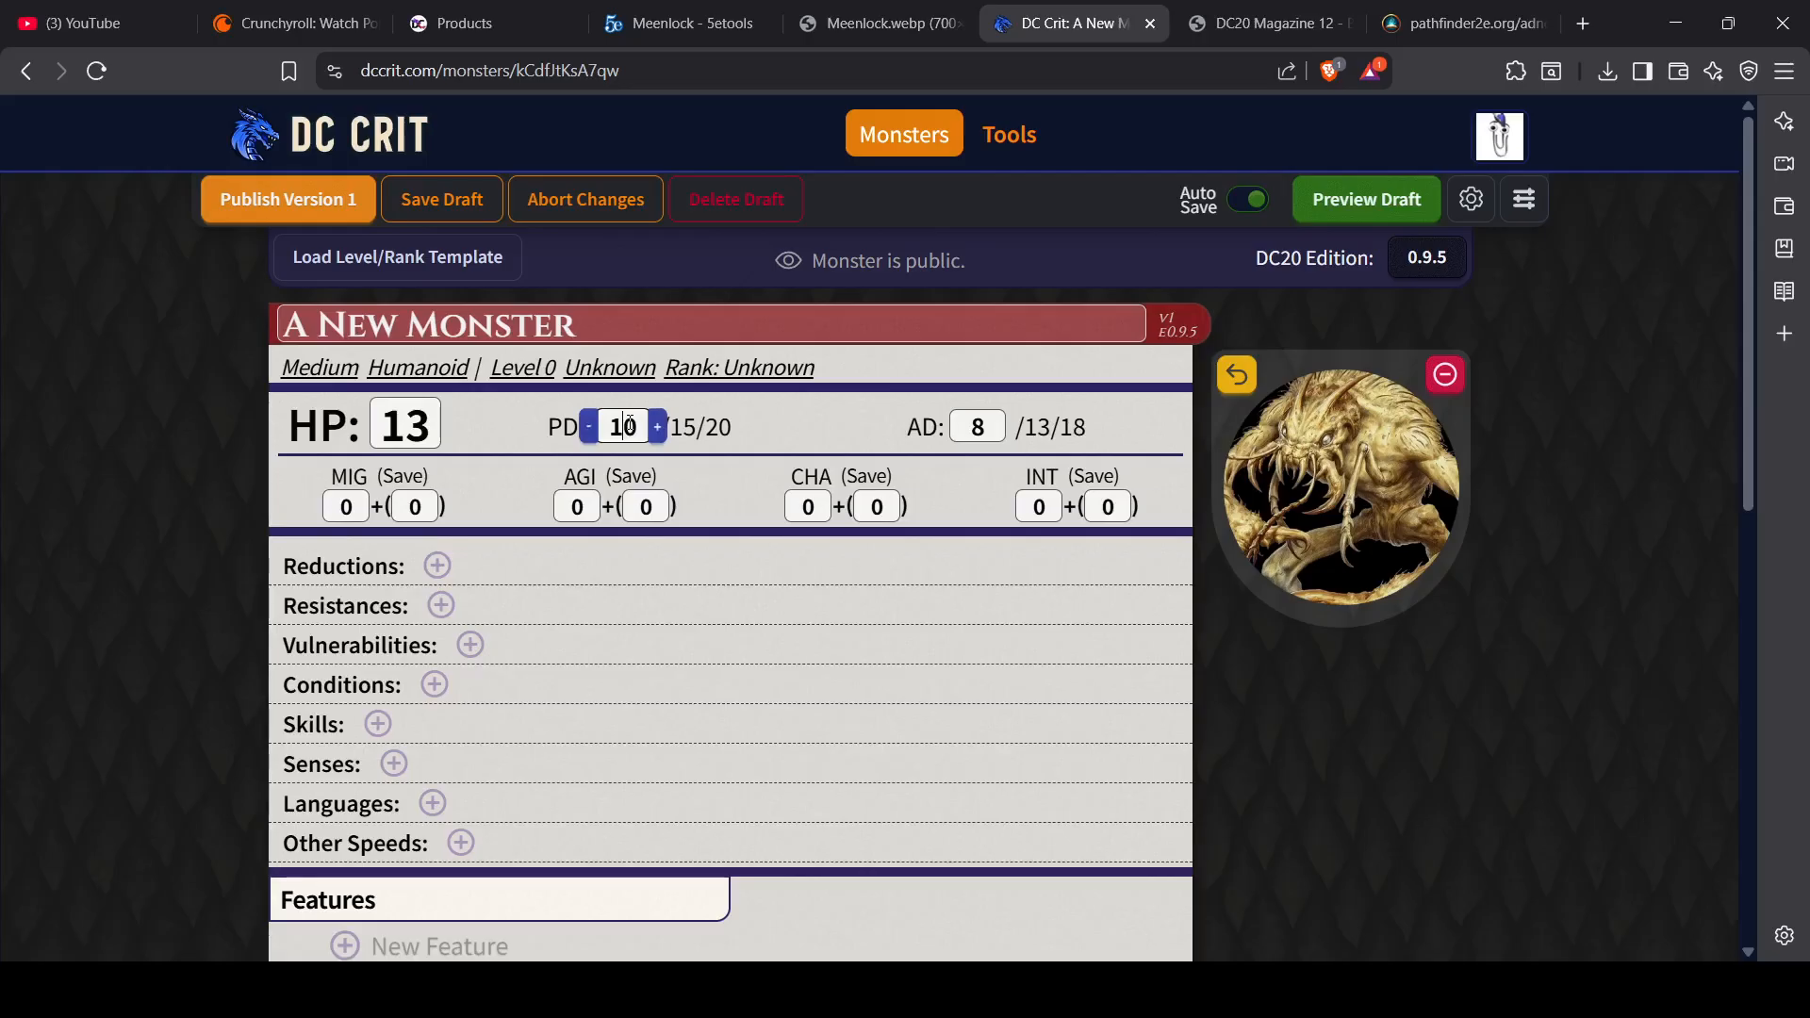
left_click_drag(637, 426, 598, 429)
type("12")
key("Return")
left_click(977, 425)
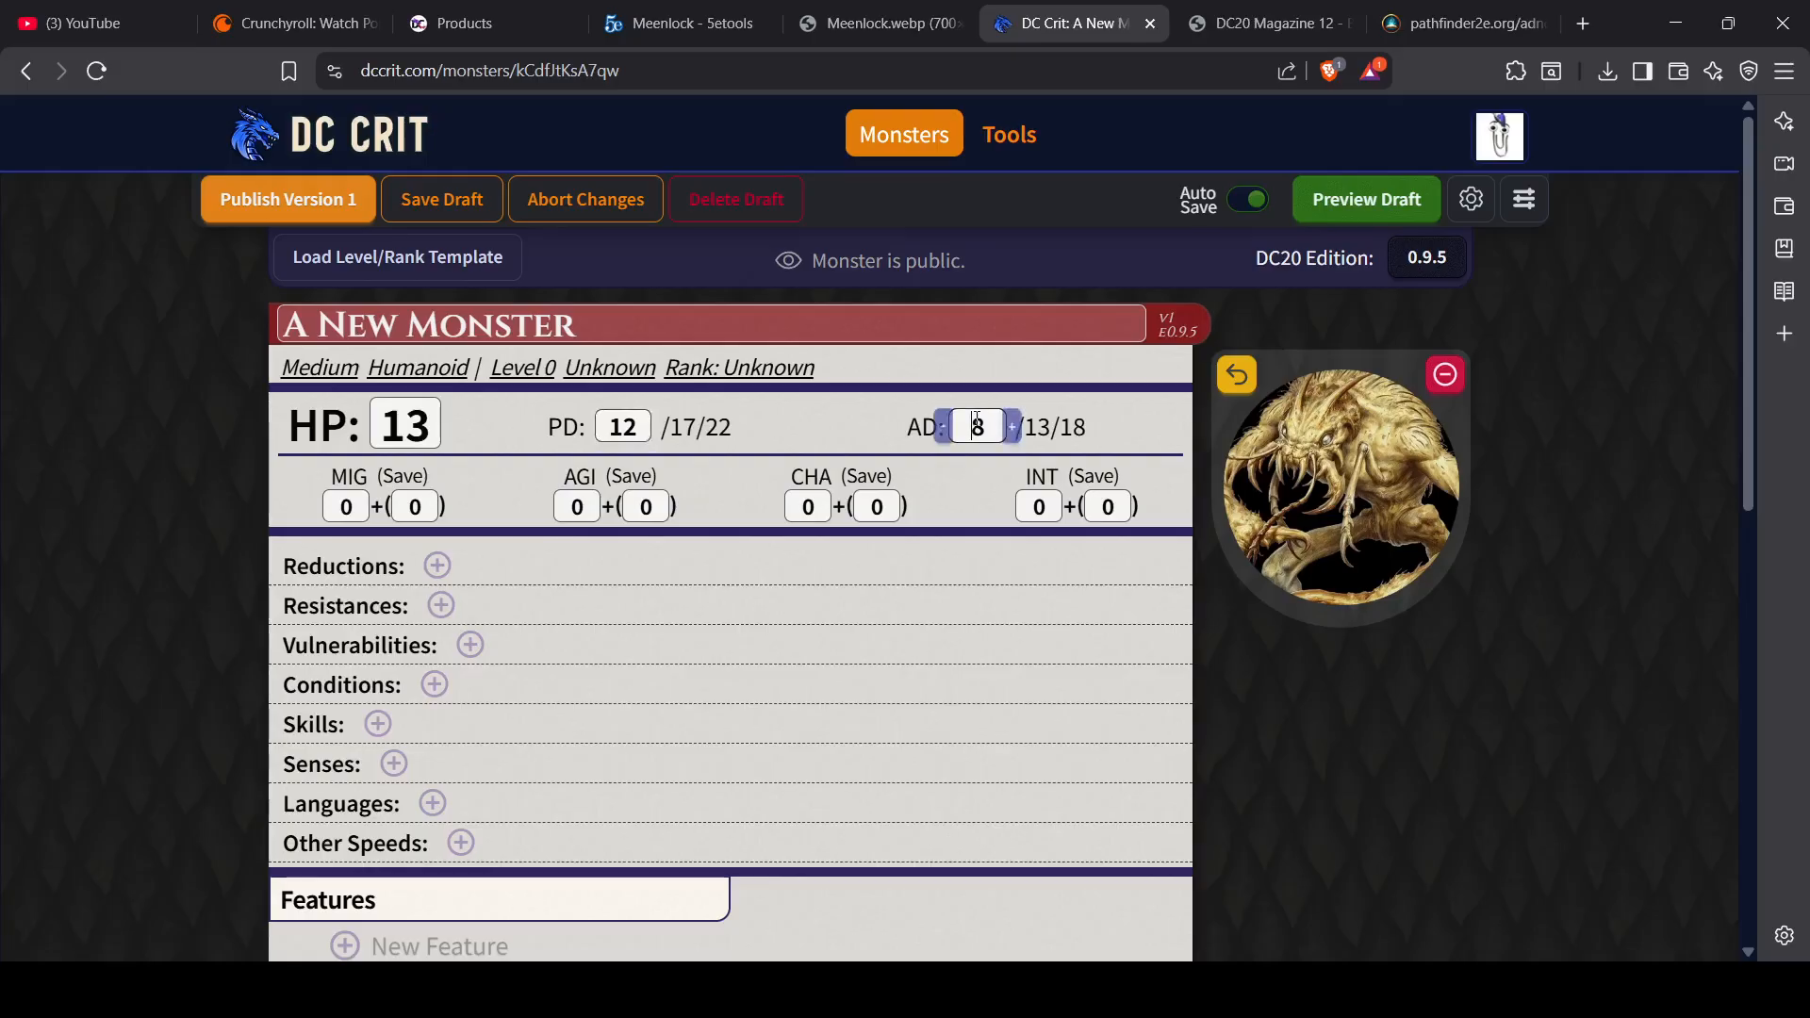
double_click(977, 425)
type("12")
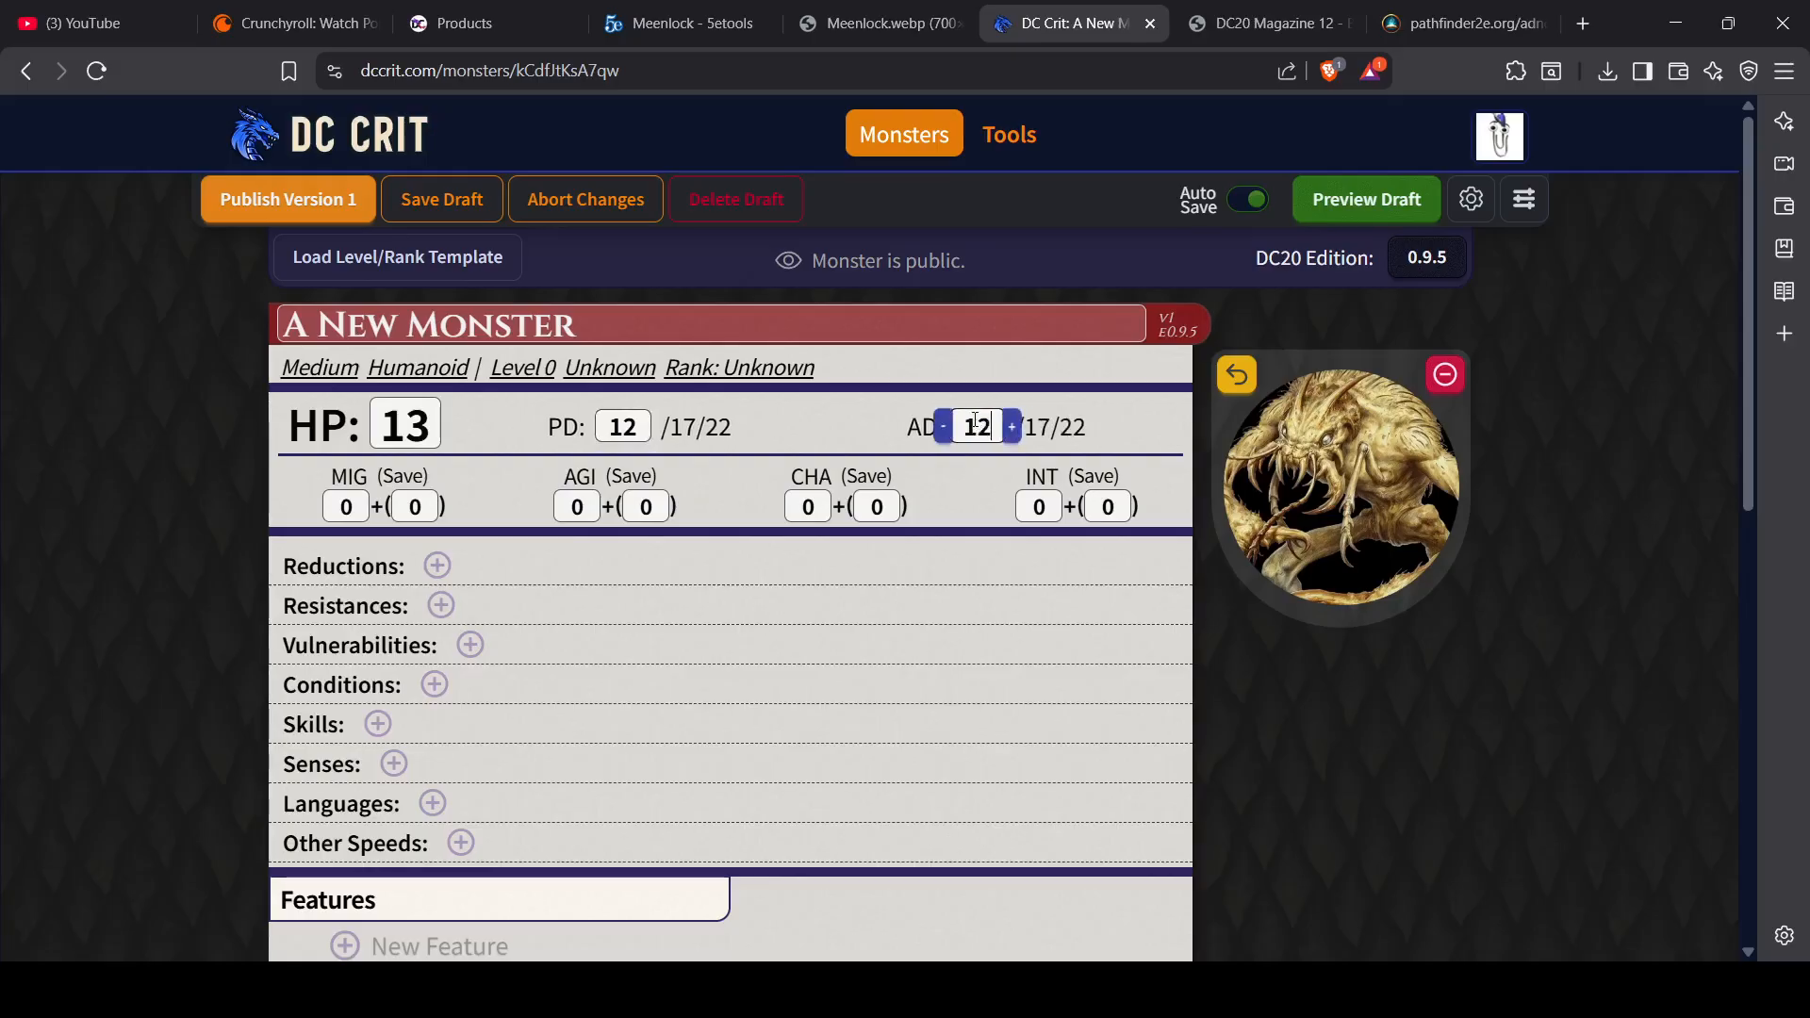
key("Return")
Step: Replace the default monster name with Meenlock
left_click(439, 325)
triple_click(439, 327)
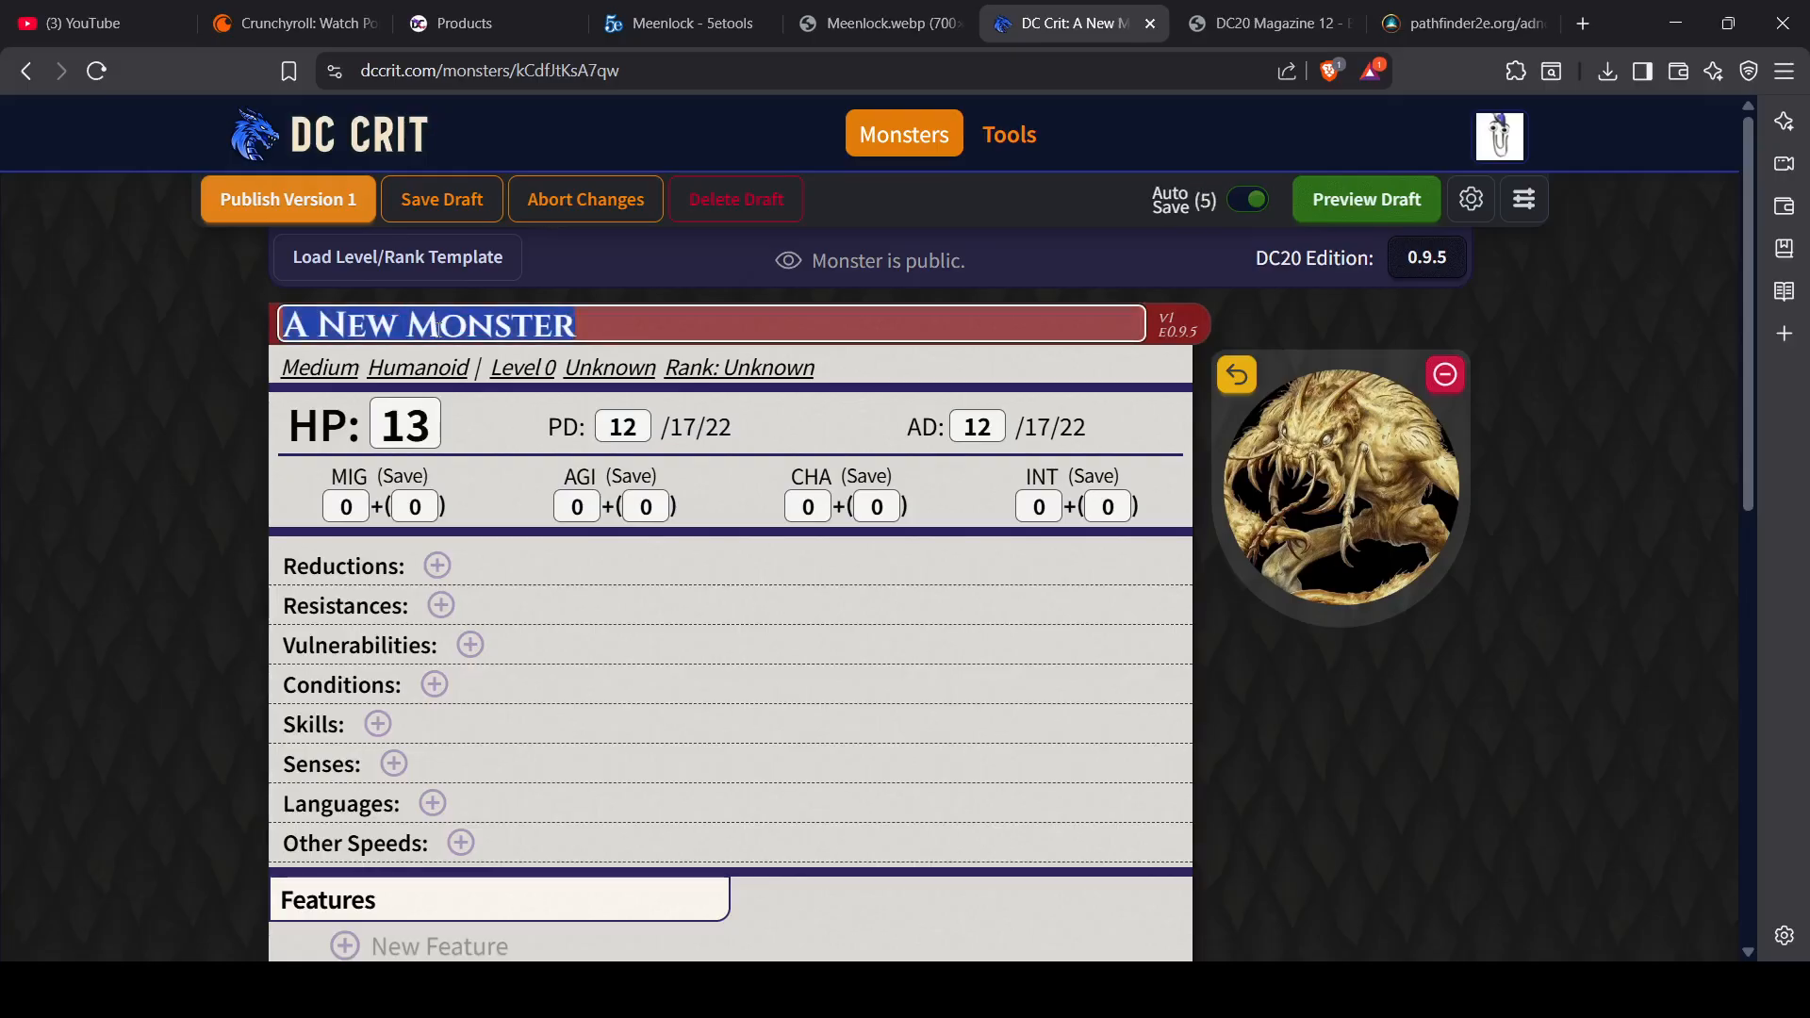
type("Meenlock")
Step: Set the monster's creature type to Fey and its size to Small
left_click(402, 373)
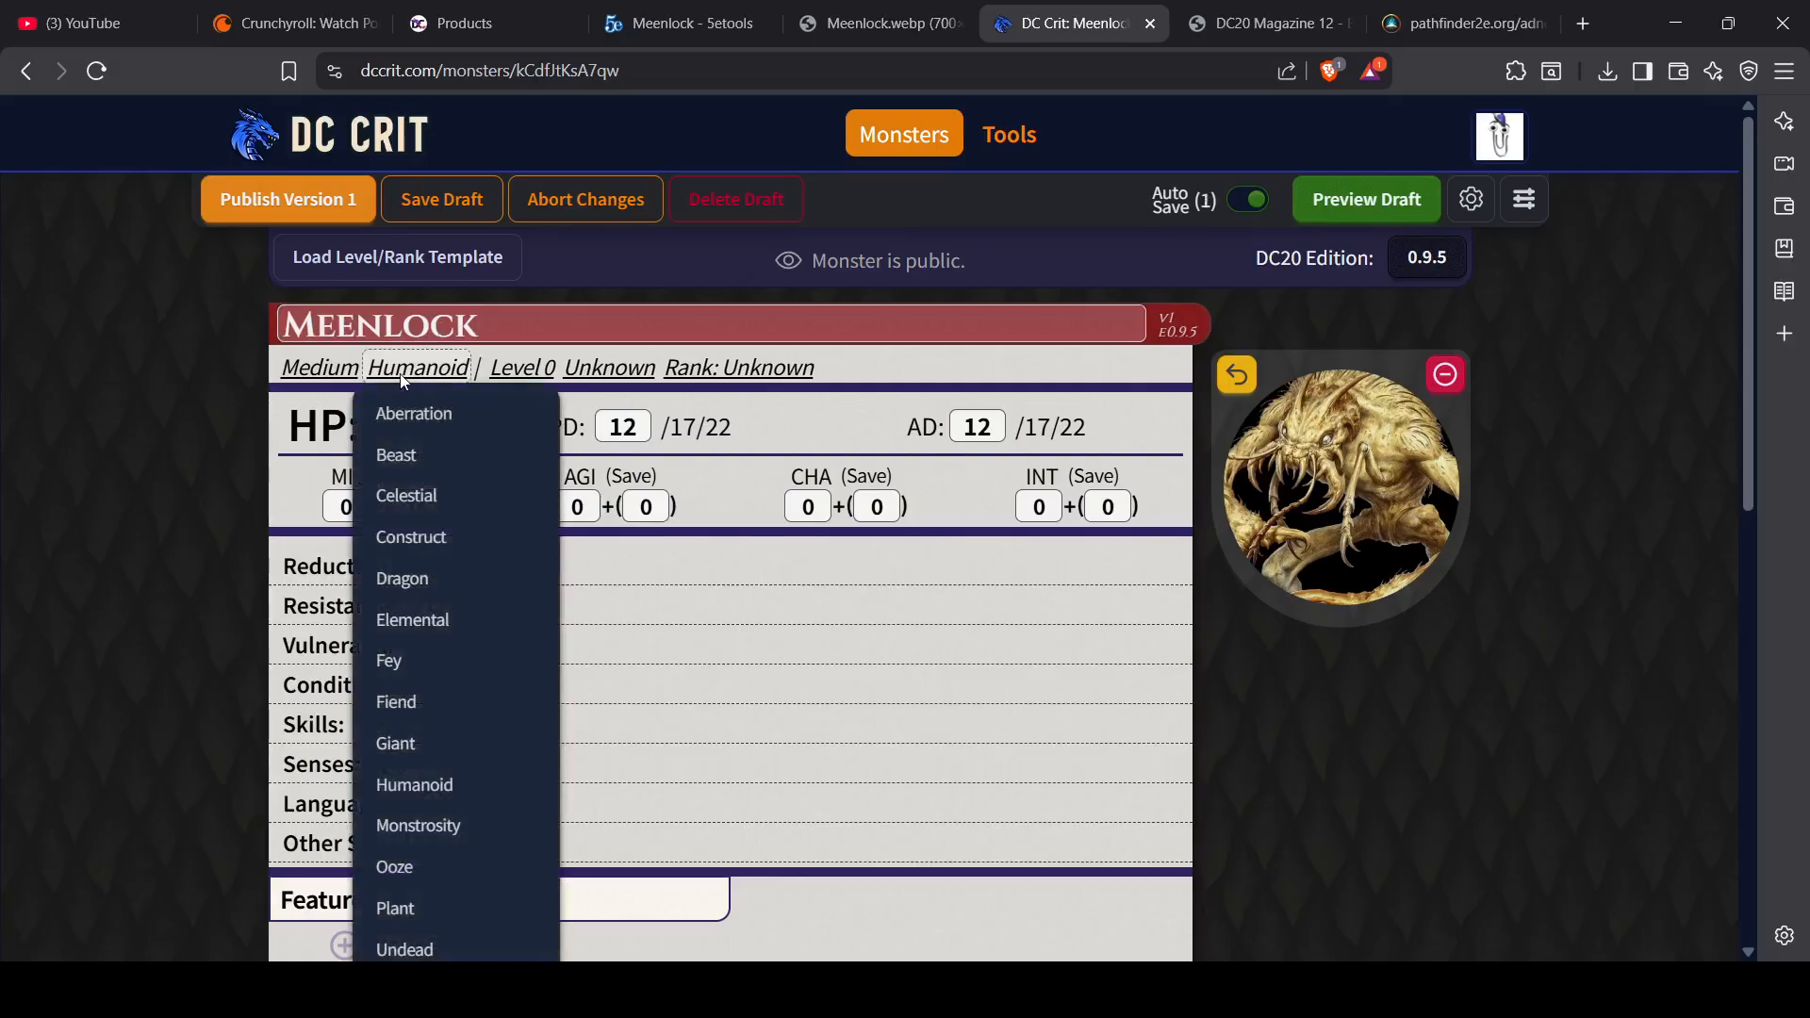
left_click(420, 662)
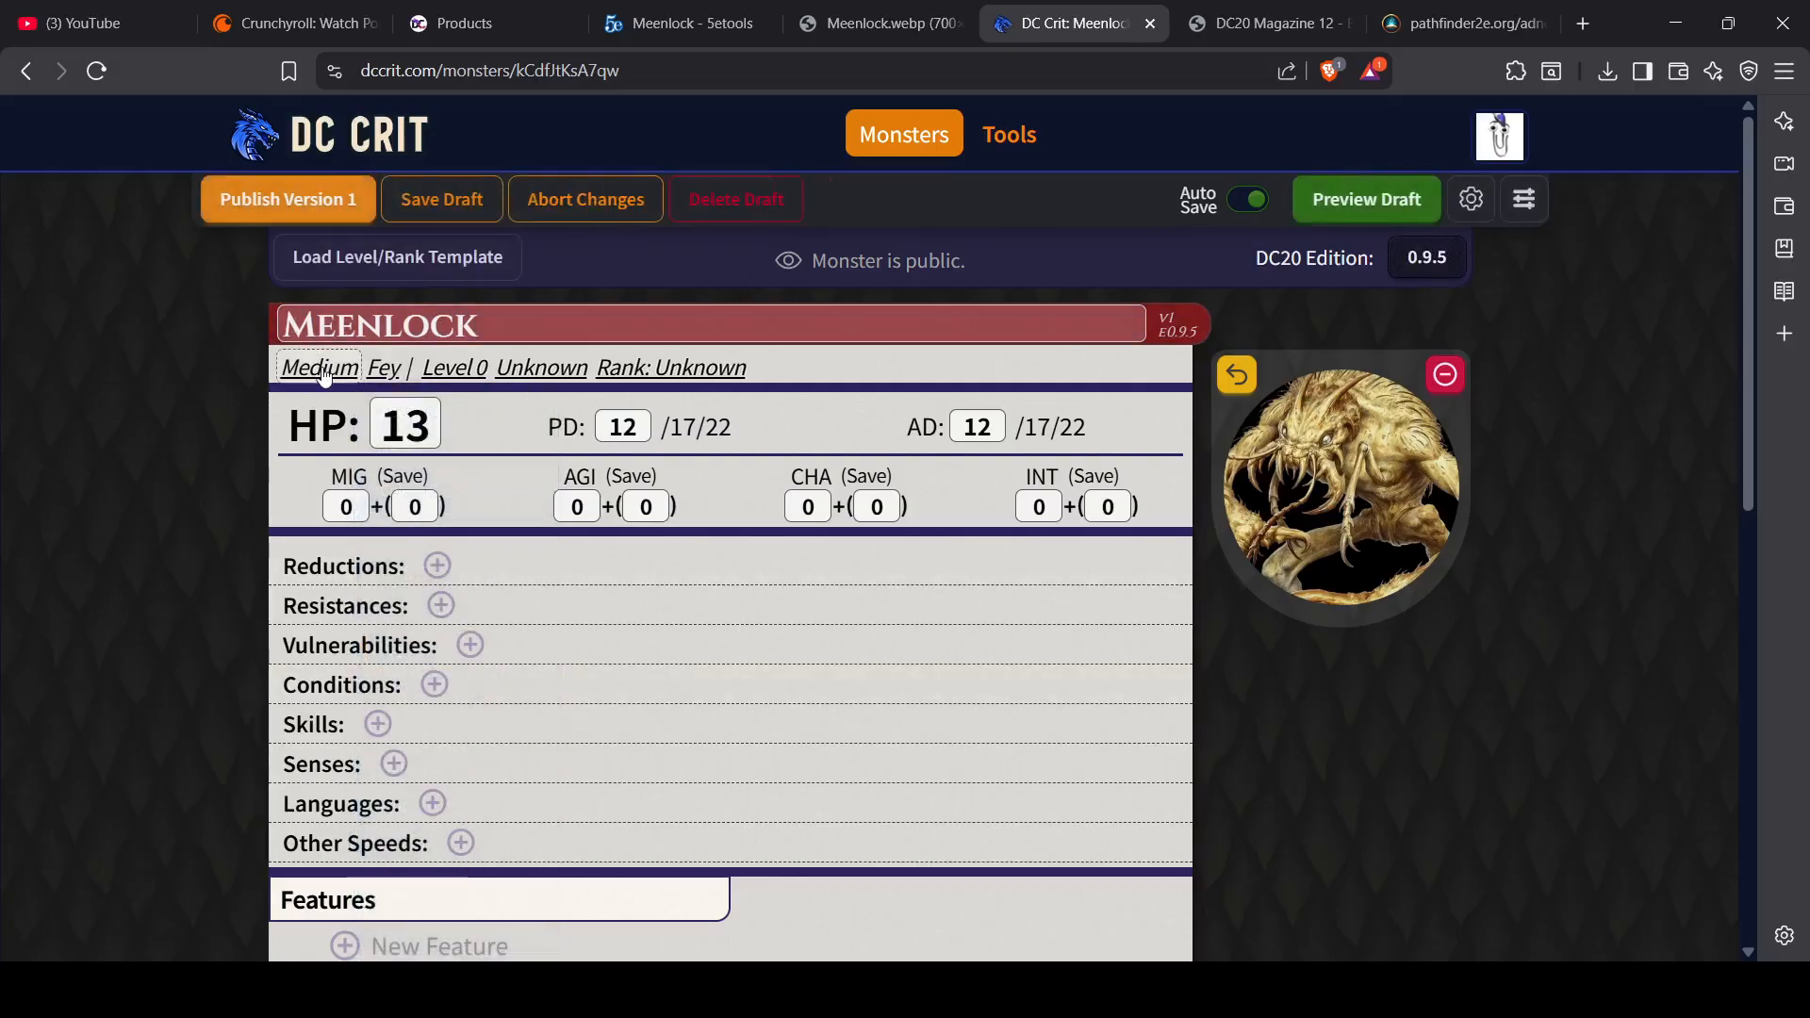
left_click(321, 371)
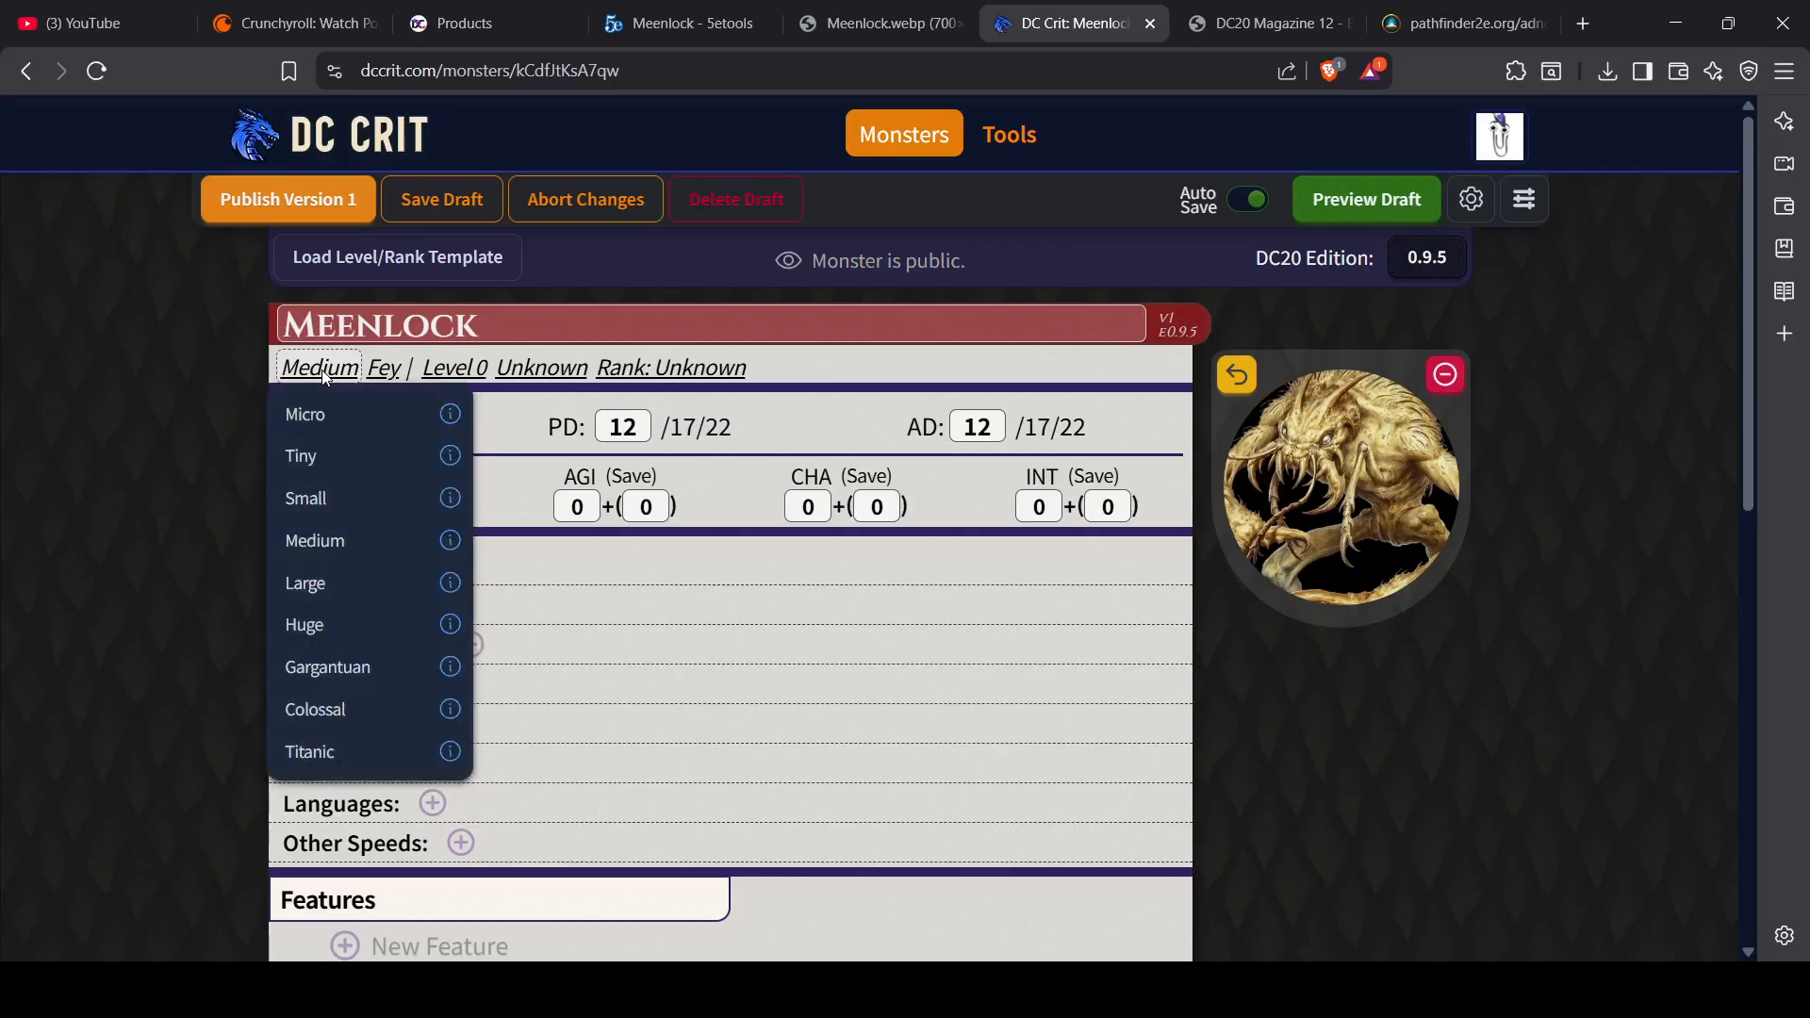
left_click(366, 500)
Step: Set the monster's level to 2, its role to Lurker and its rank to Mid-Tier
left_click(455, 372)
left_click(472, 537)
left_click(524, 366)
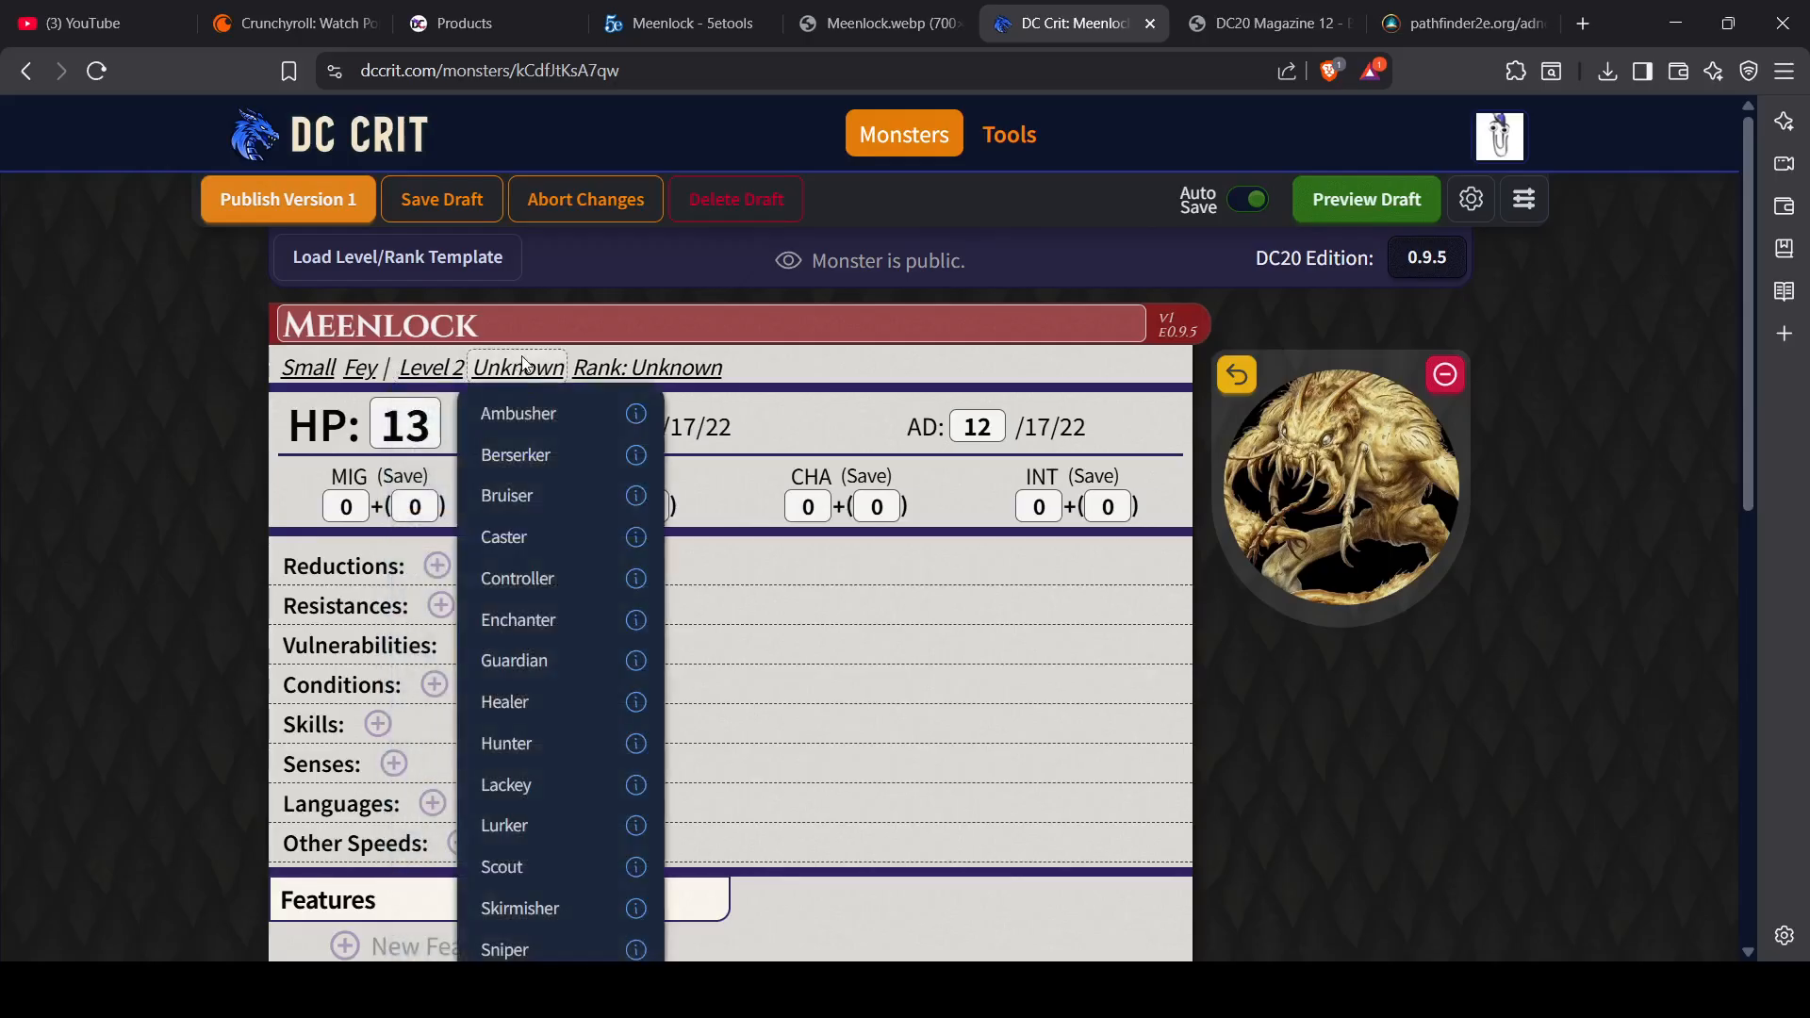
left_click(548, 834)
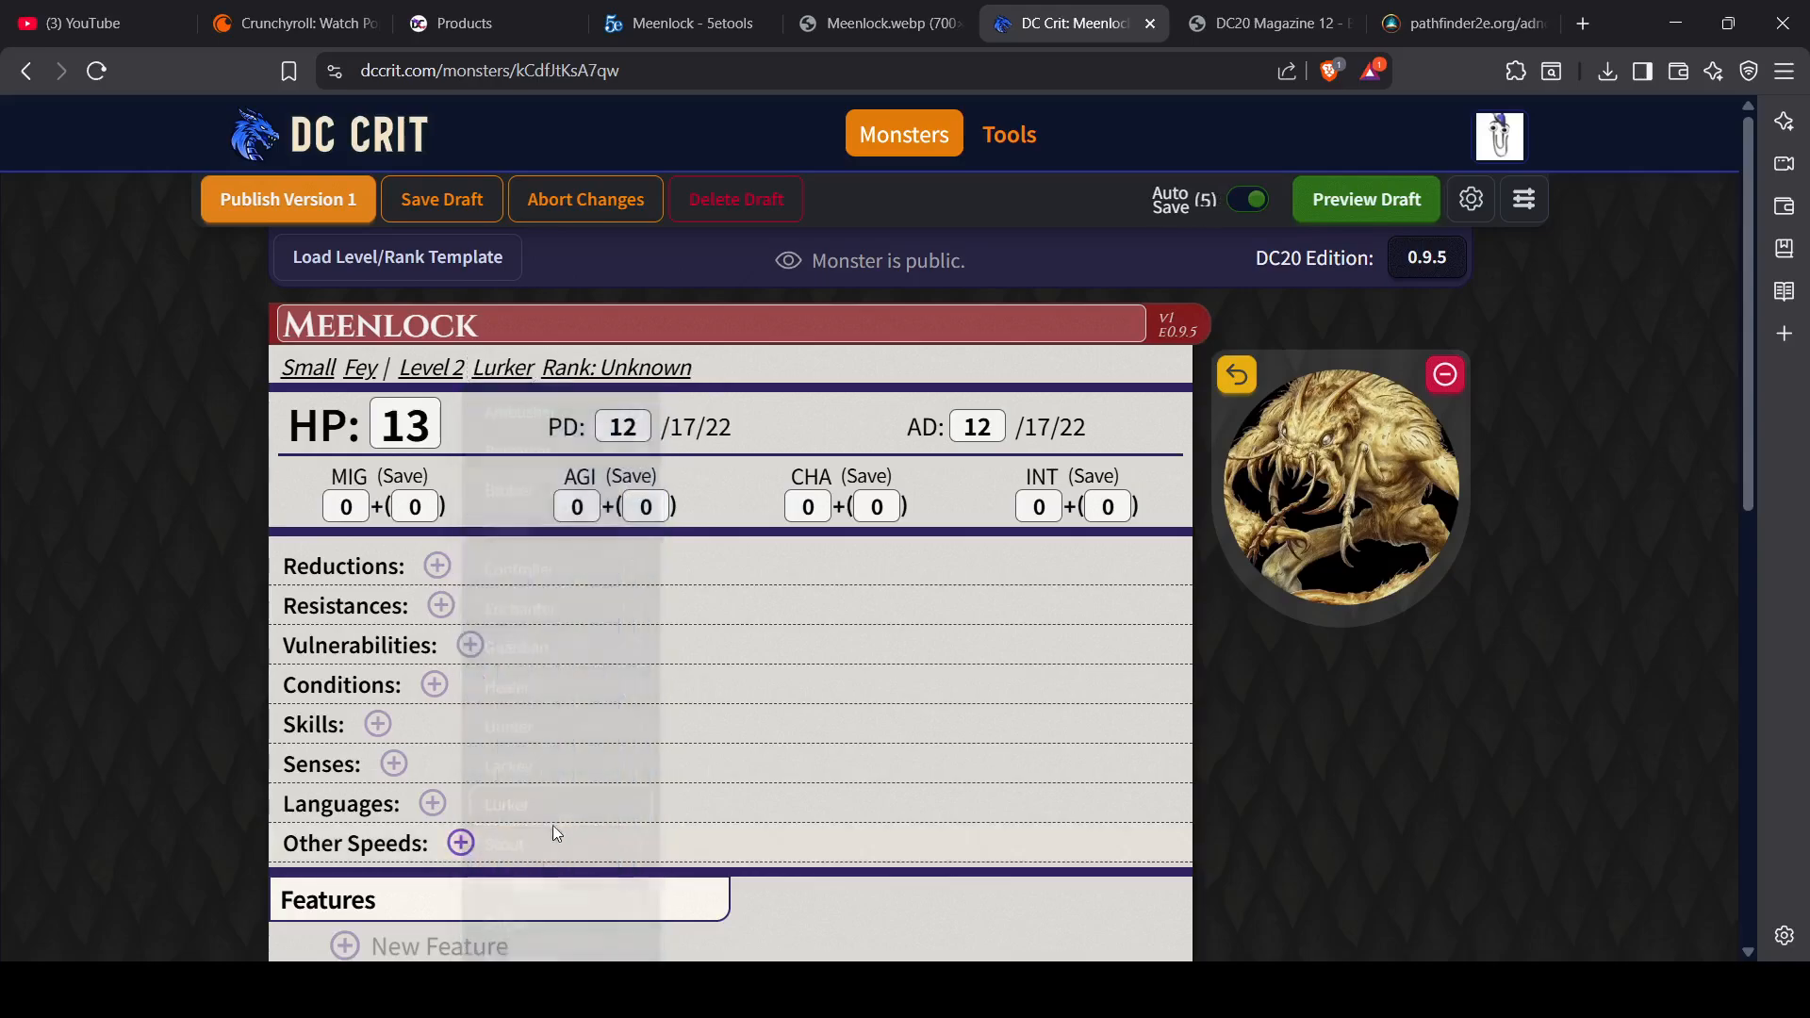
left_click(651, 366)
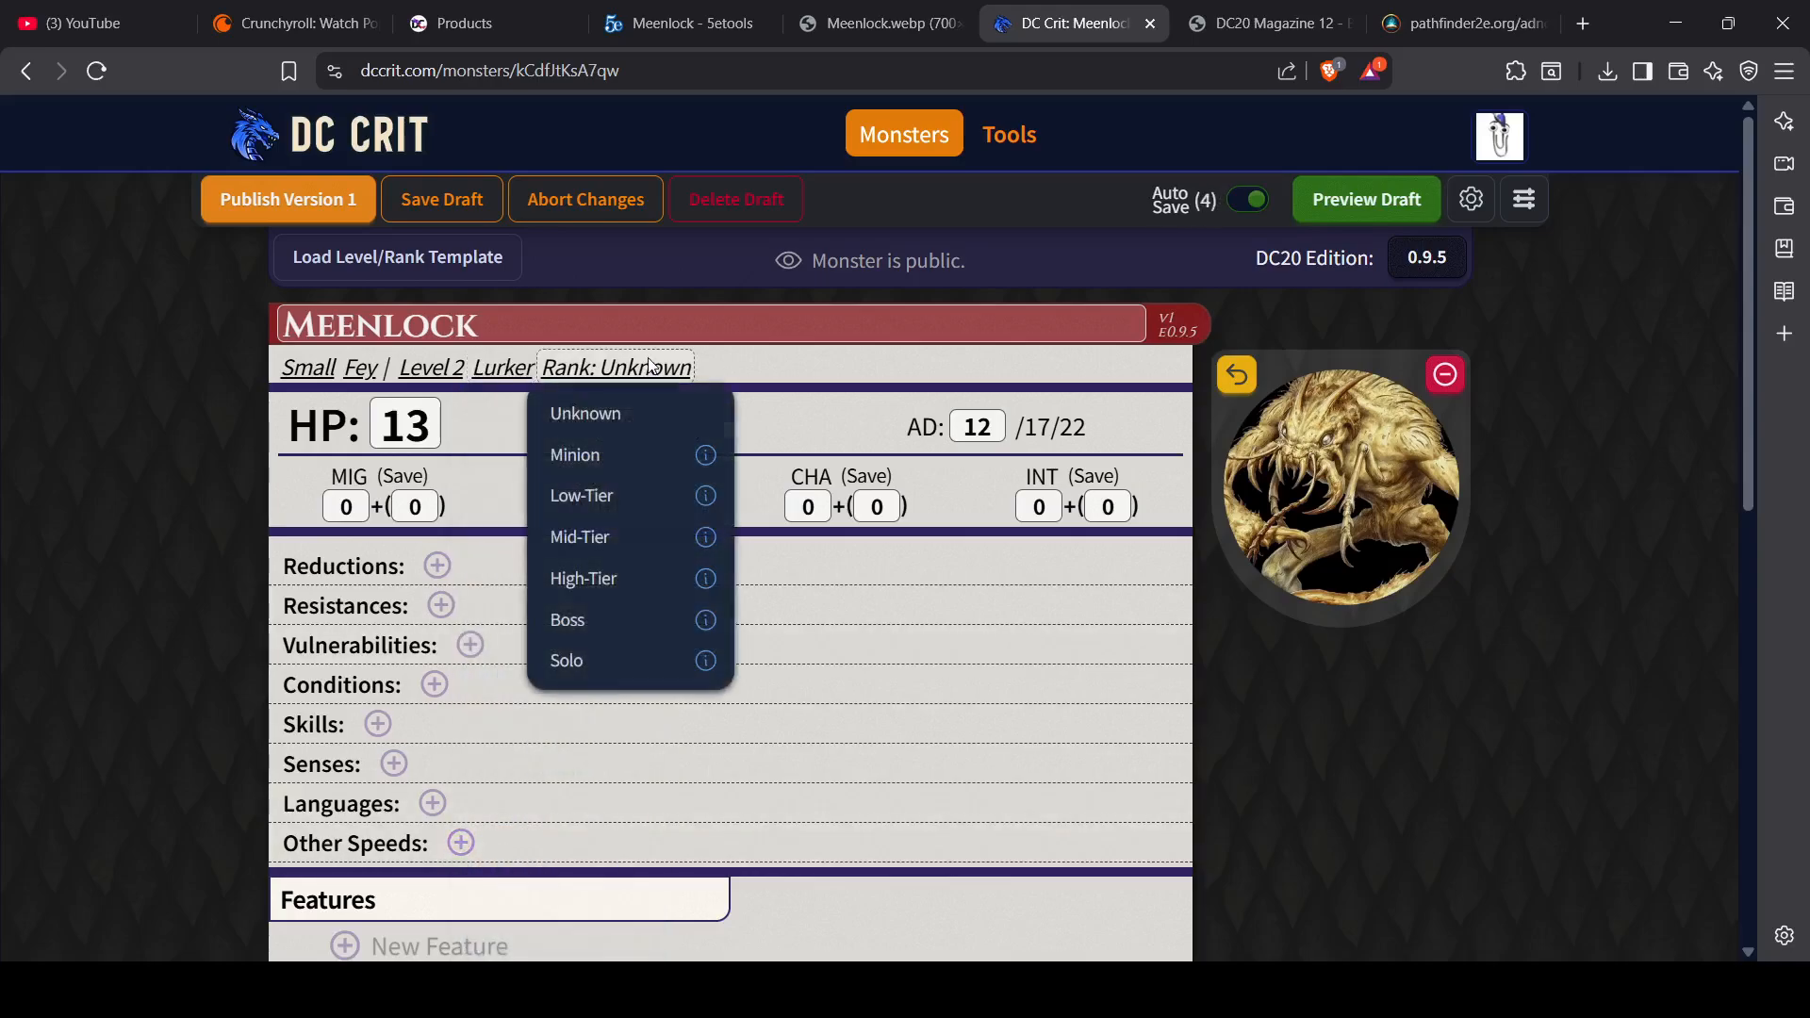
left_click(638, 540)
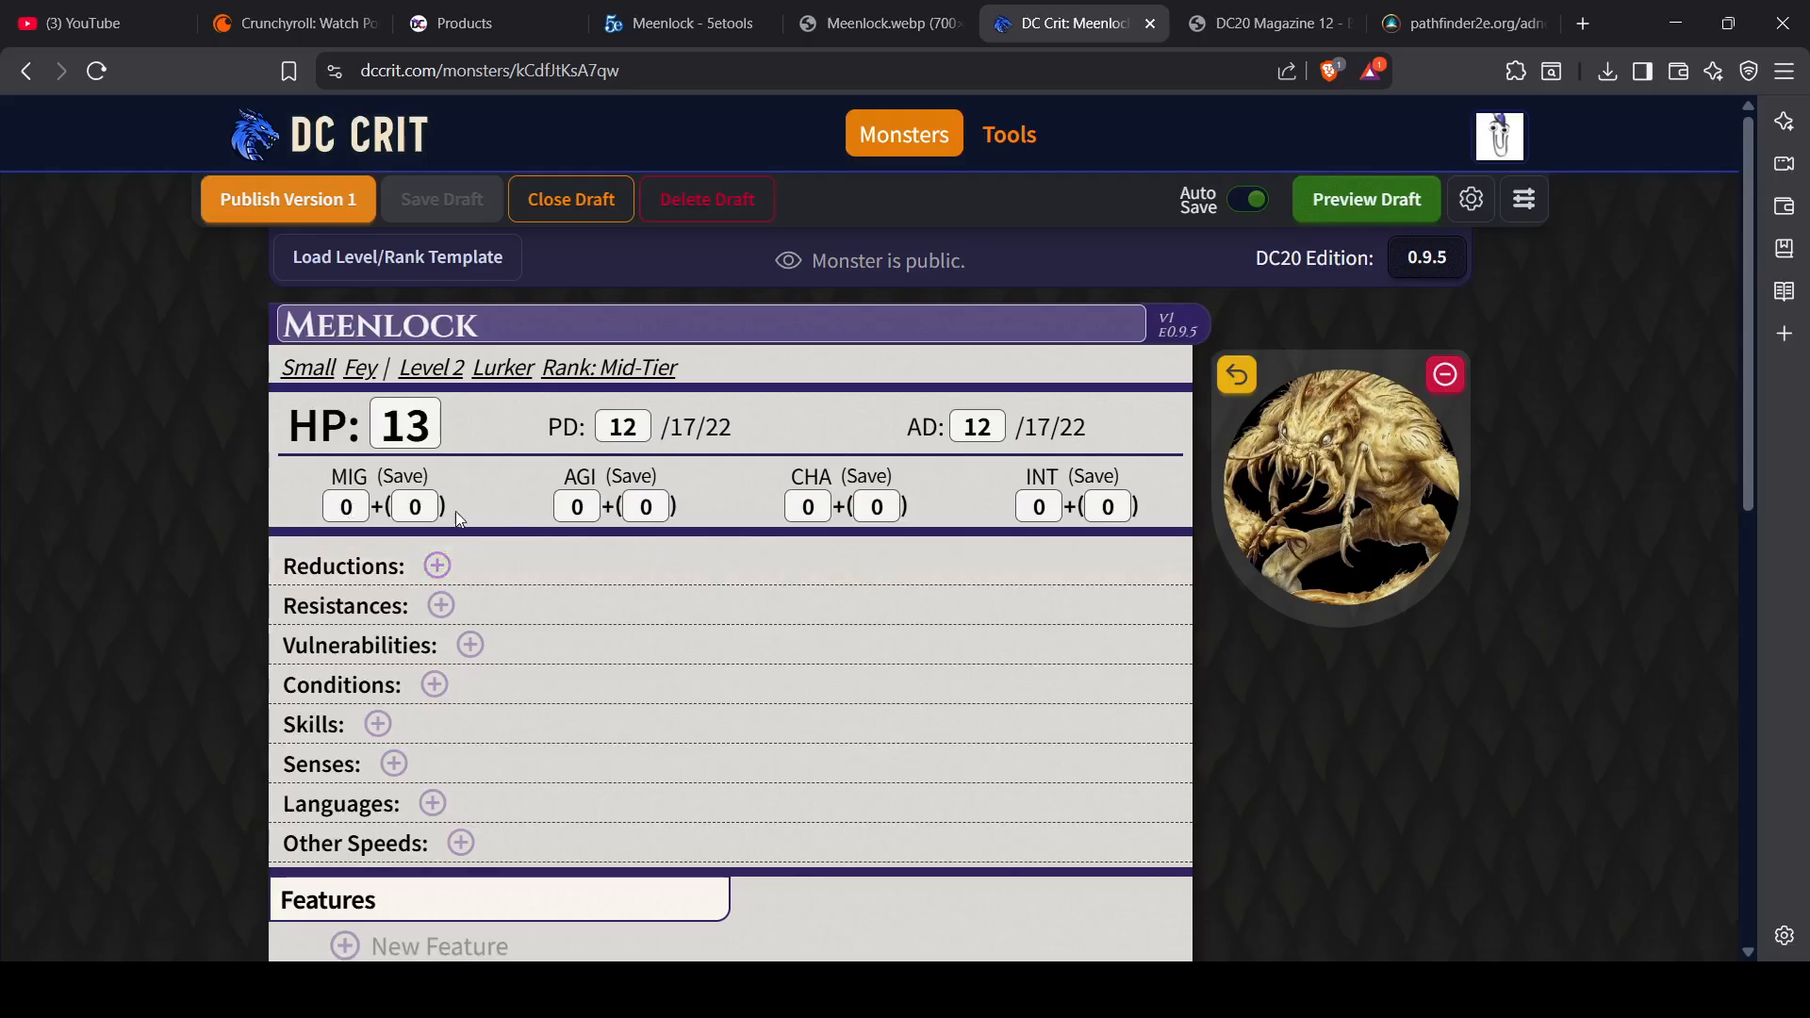
Step: Set the monster's attributes to AGI 3, INT 1 and CHA 1, leaving the saves alone
left_click(582, 510)
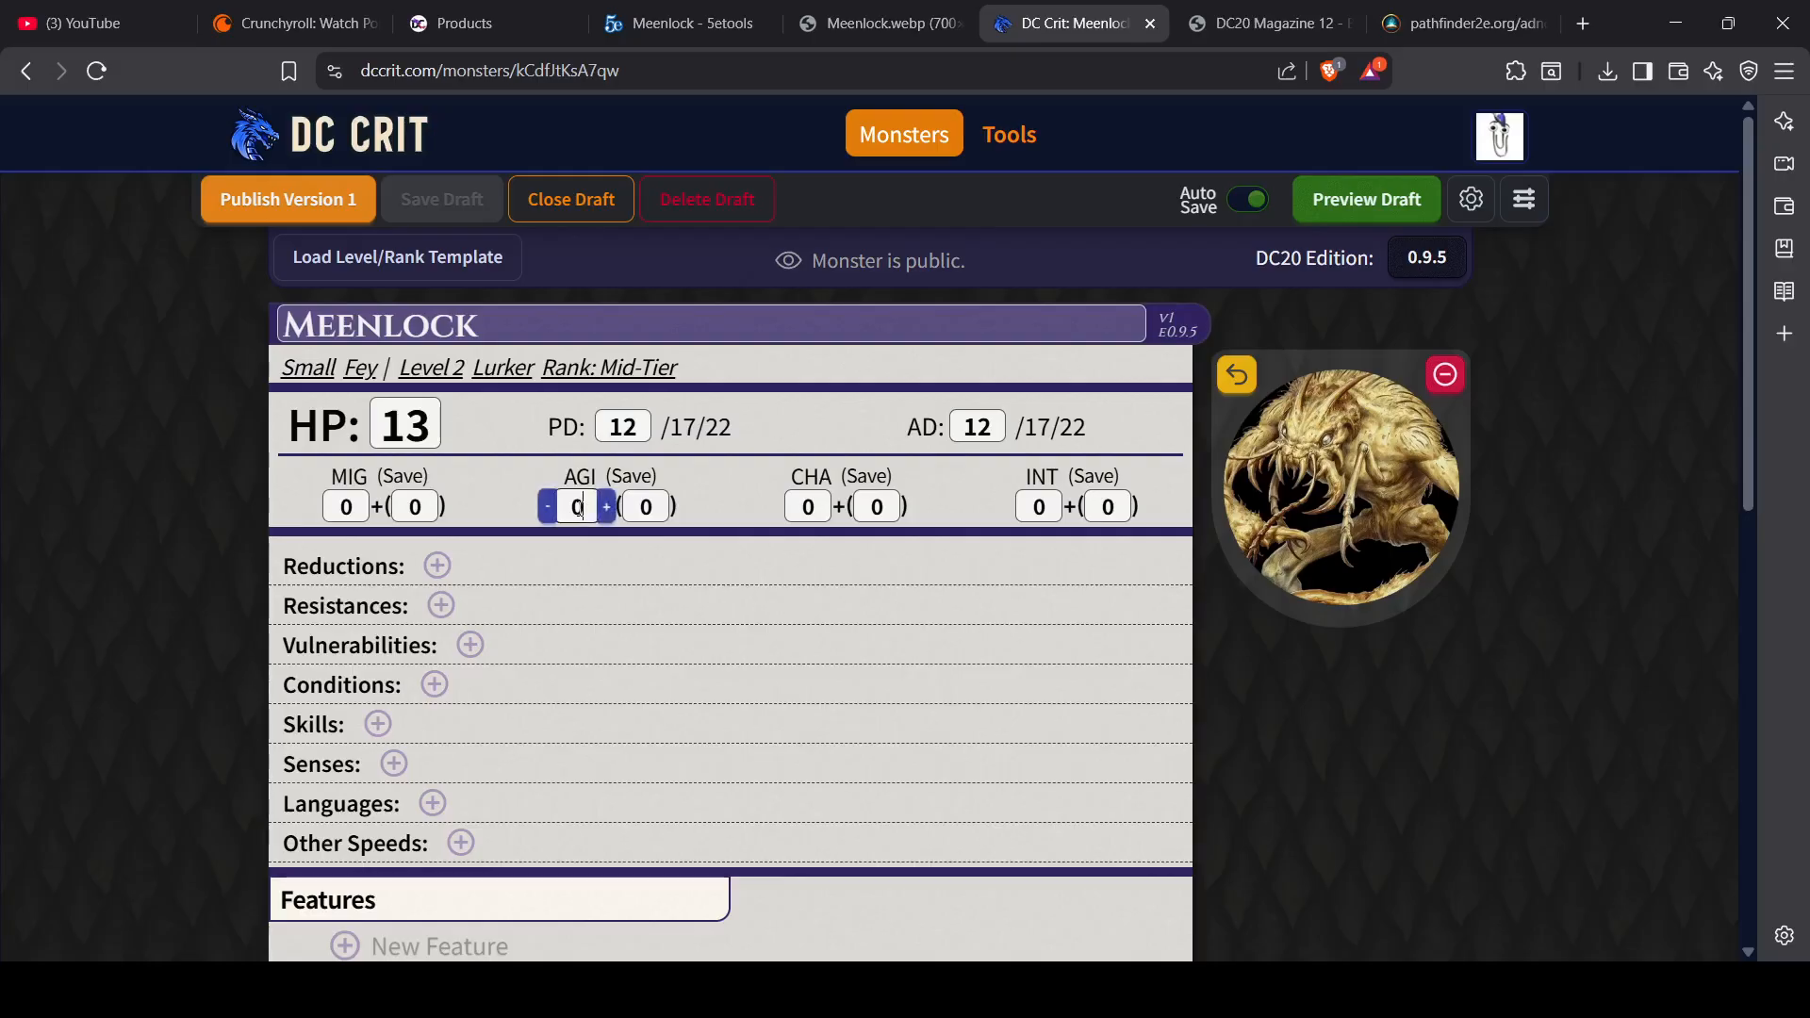
left_click(605, 507)
left_click(605, 507)
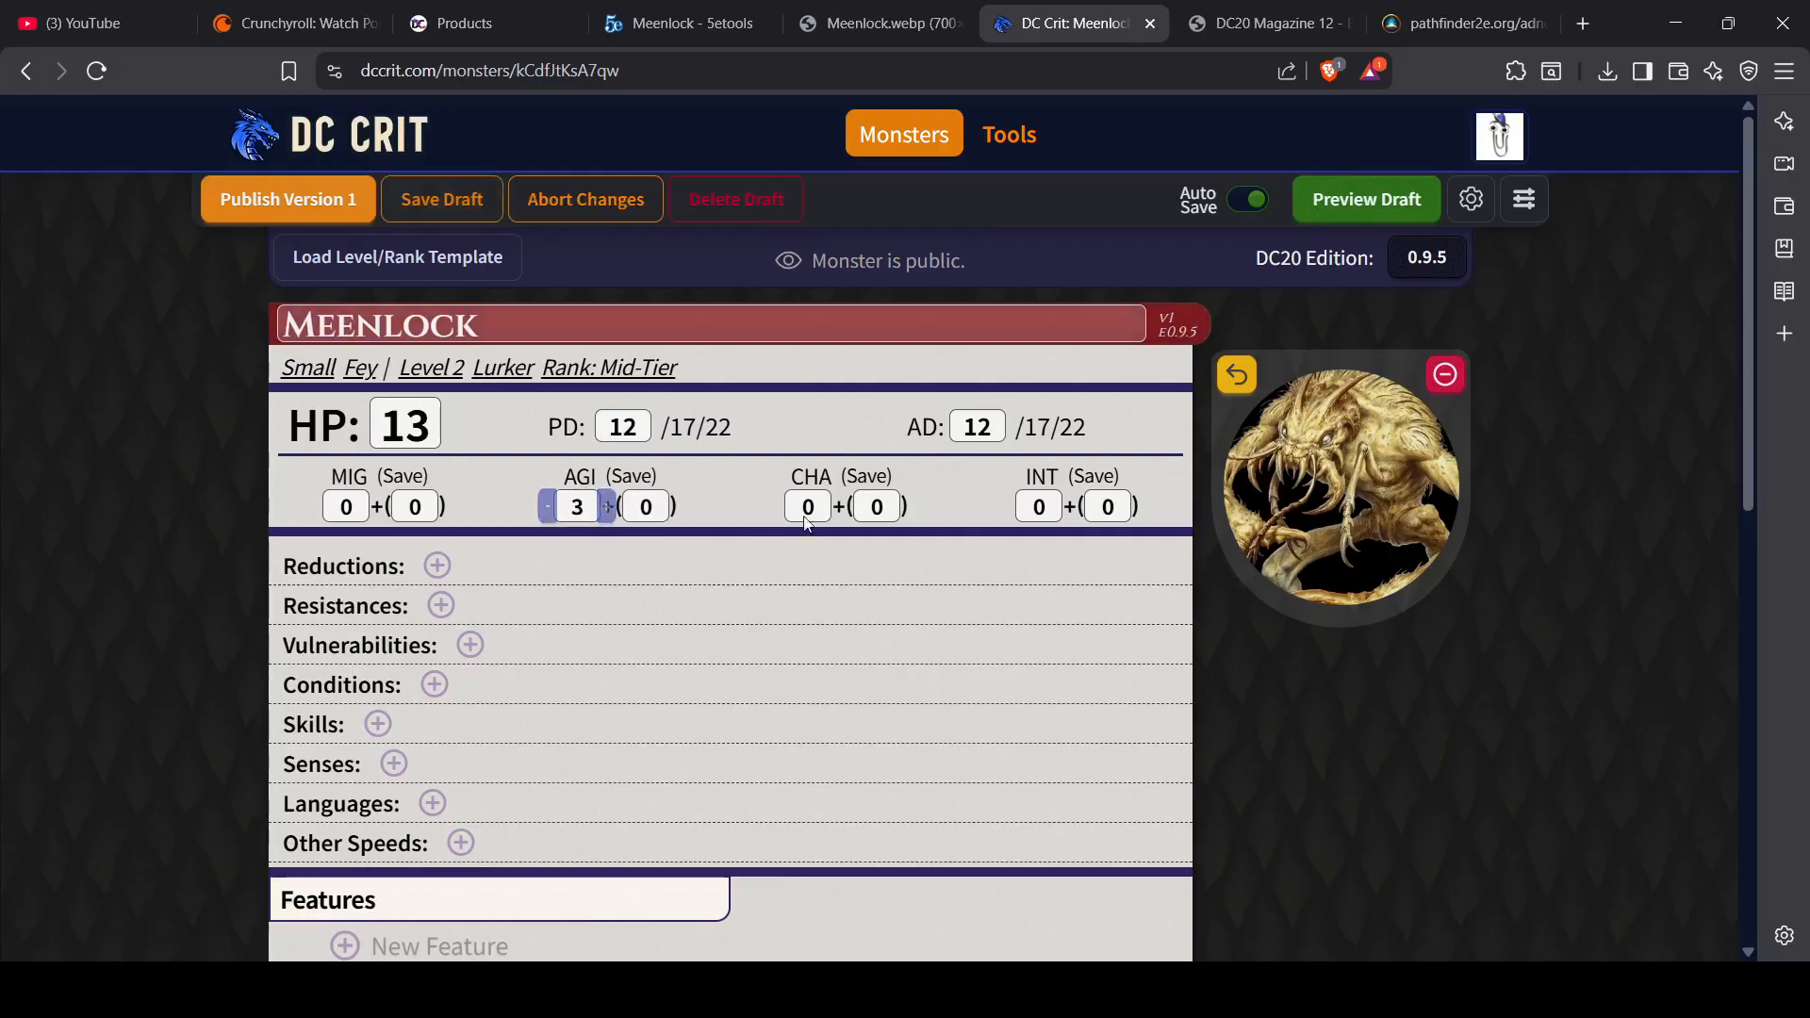
left_click(1070, 507)
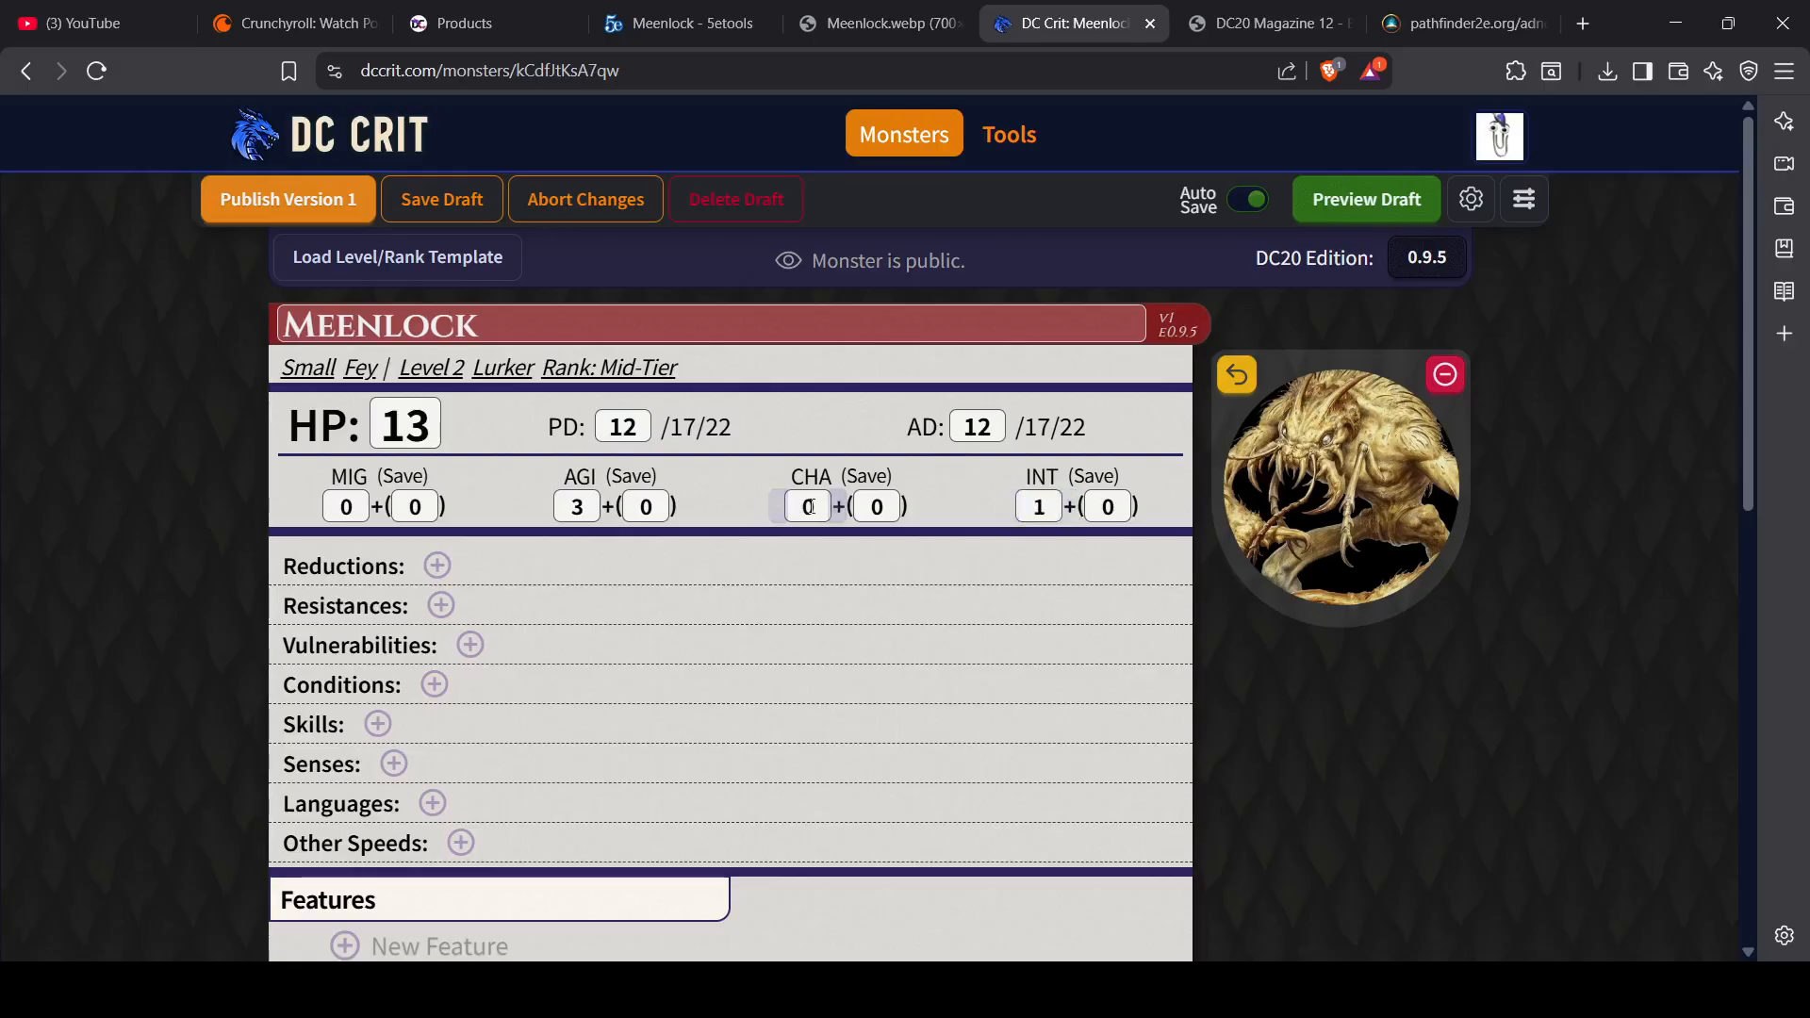
double_click(808, 507)
type("1")
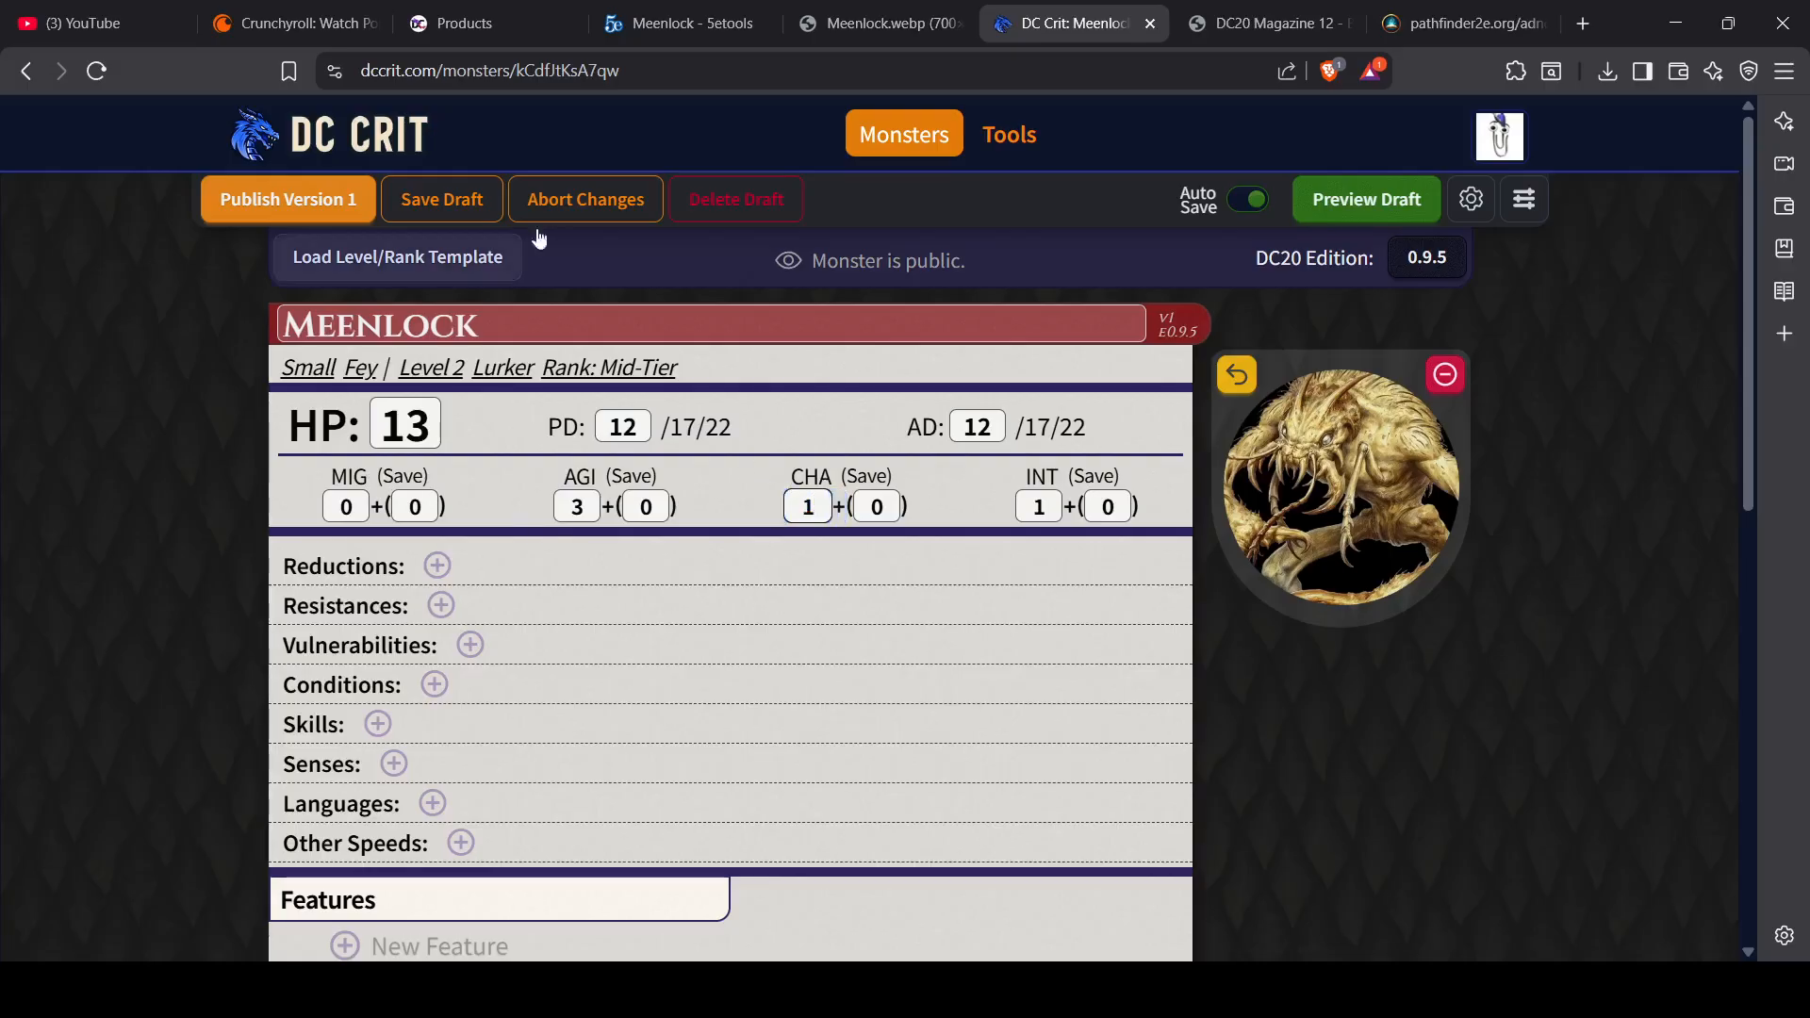
Step: Check the Meenlock's ability scores on 5etools, then back on DC Crit set CHA to 0 and MIG to -1
left_click(874, 22)
left_click(690, 21)
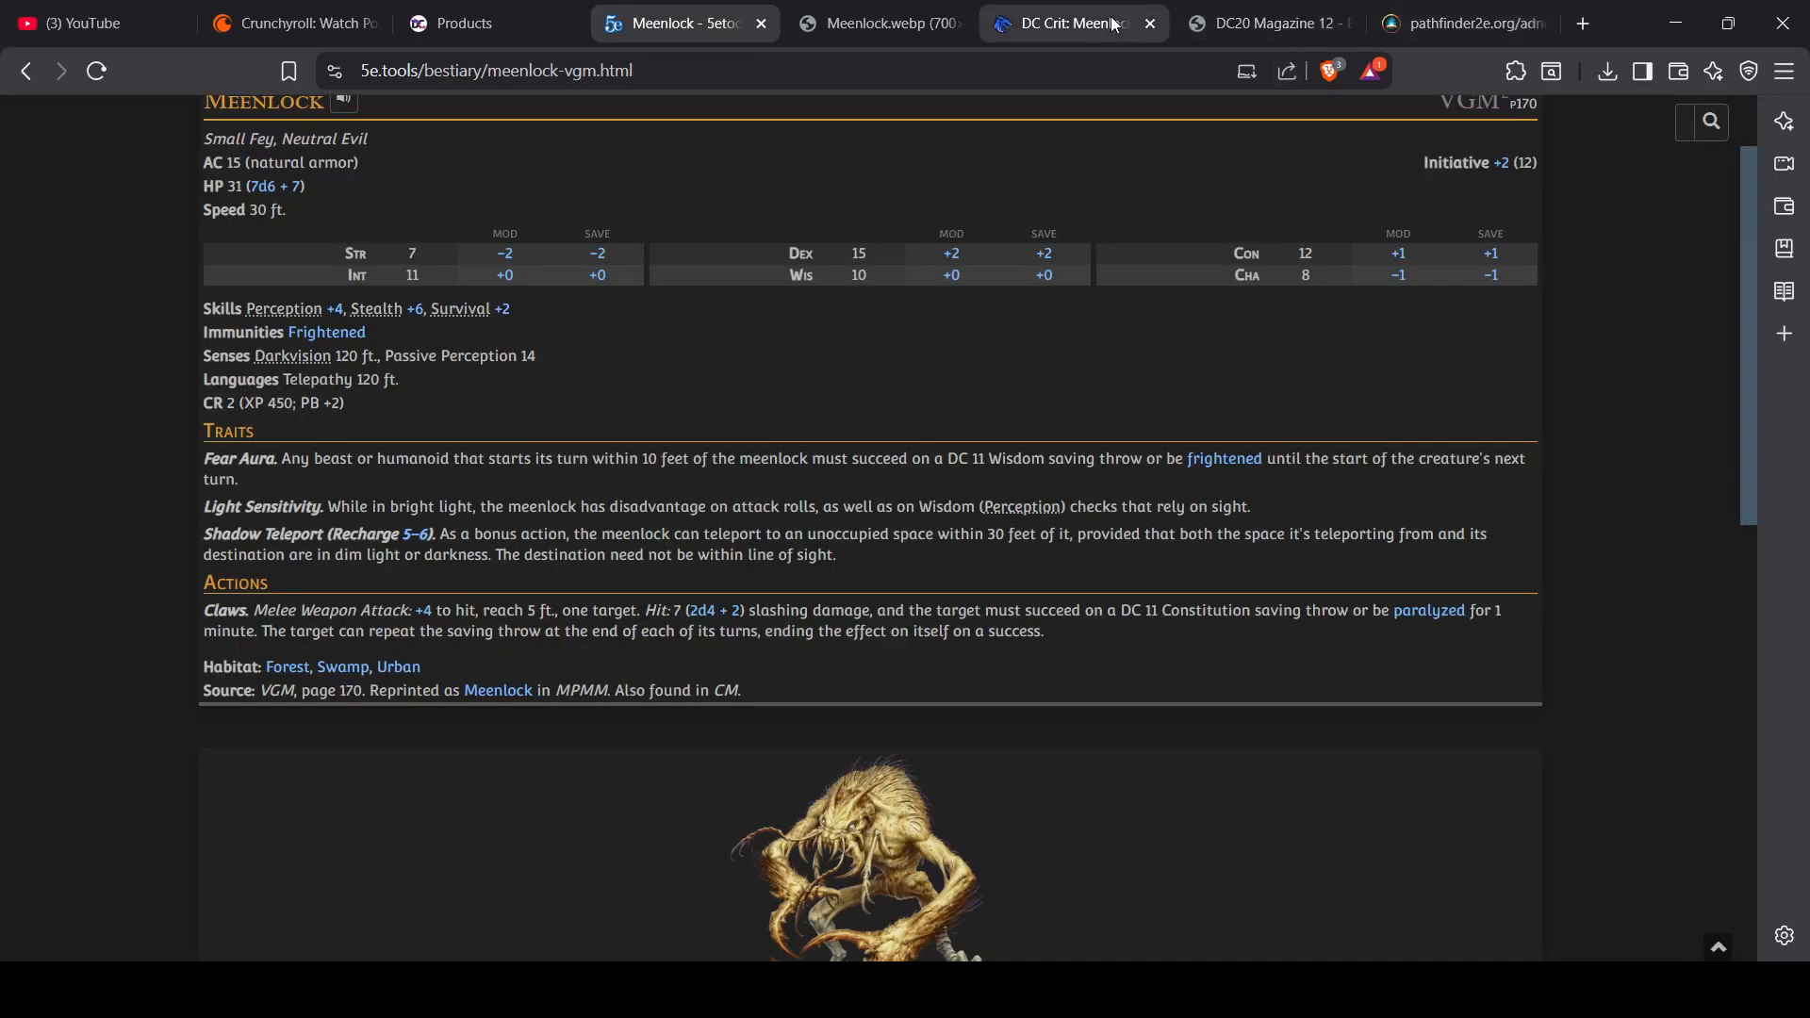
left_click(1075, 22)
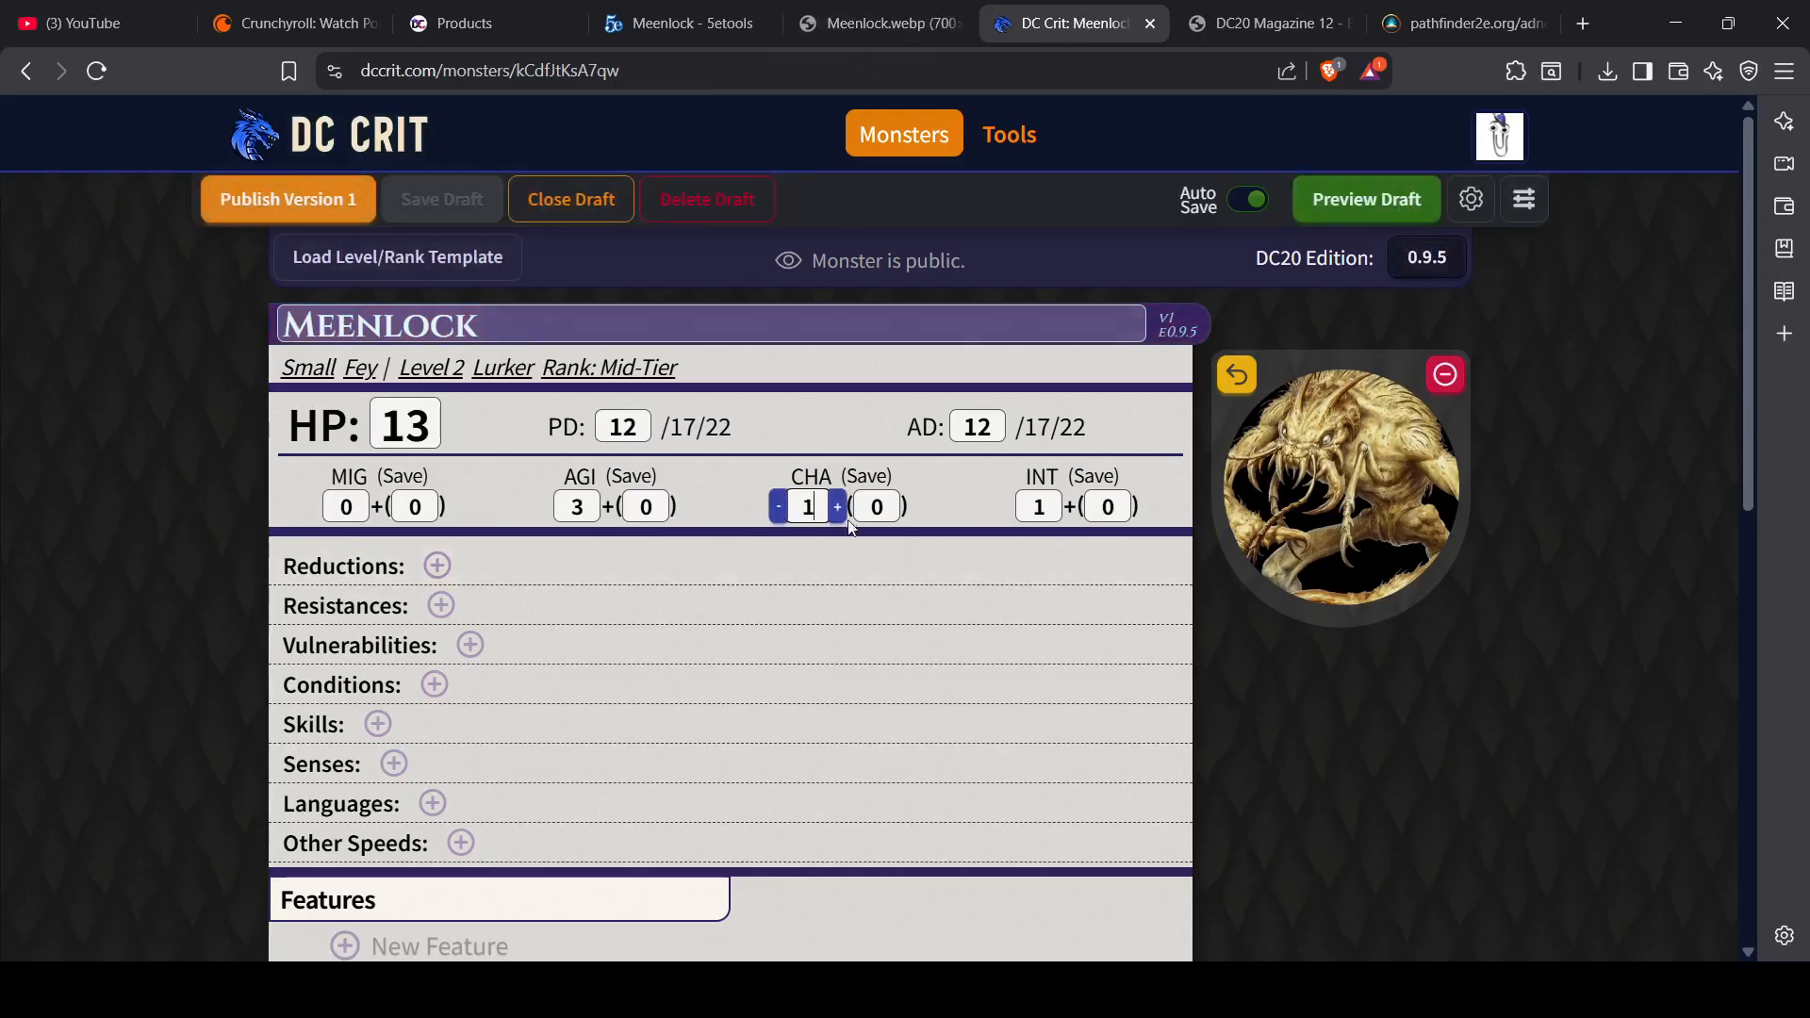
double_click(802, 509)
type("0")
left_click(351, 509)
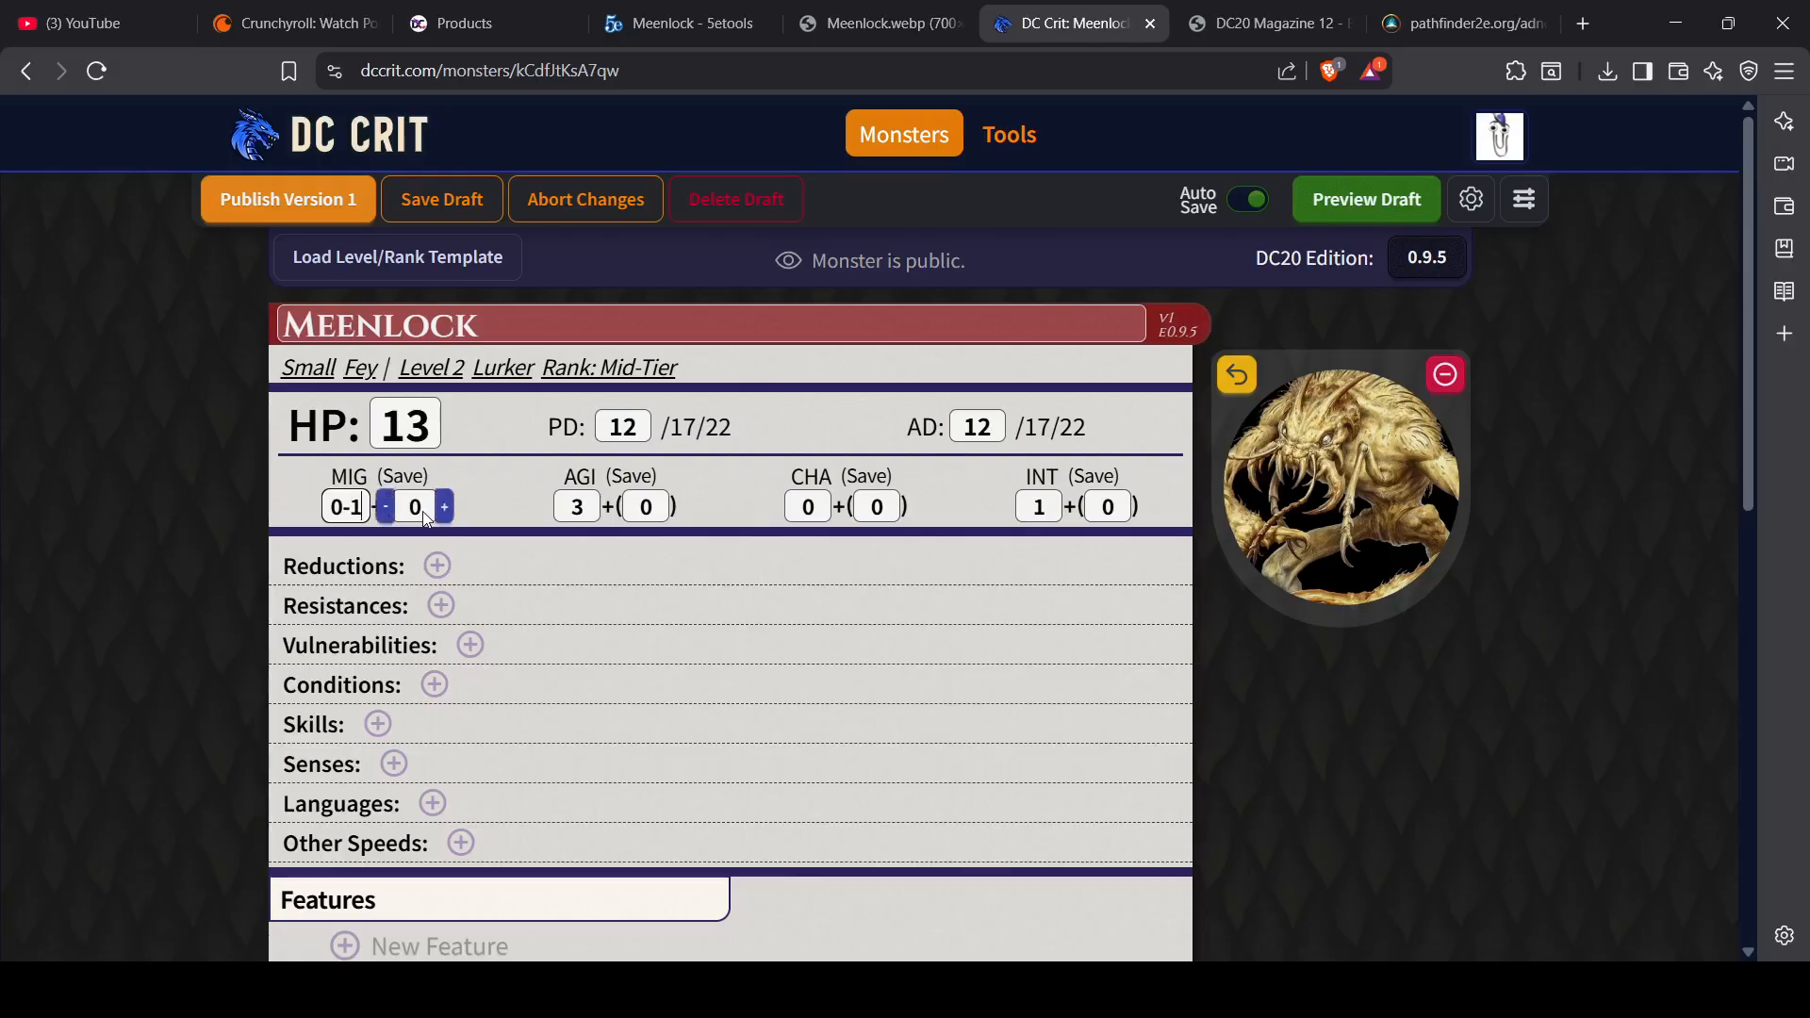
key("BackSpace")
type("-1")
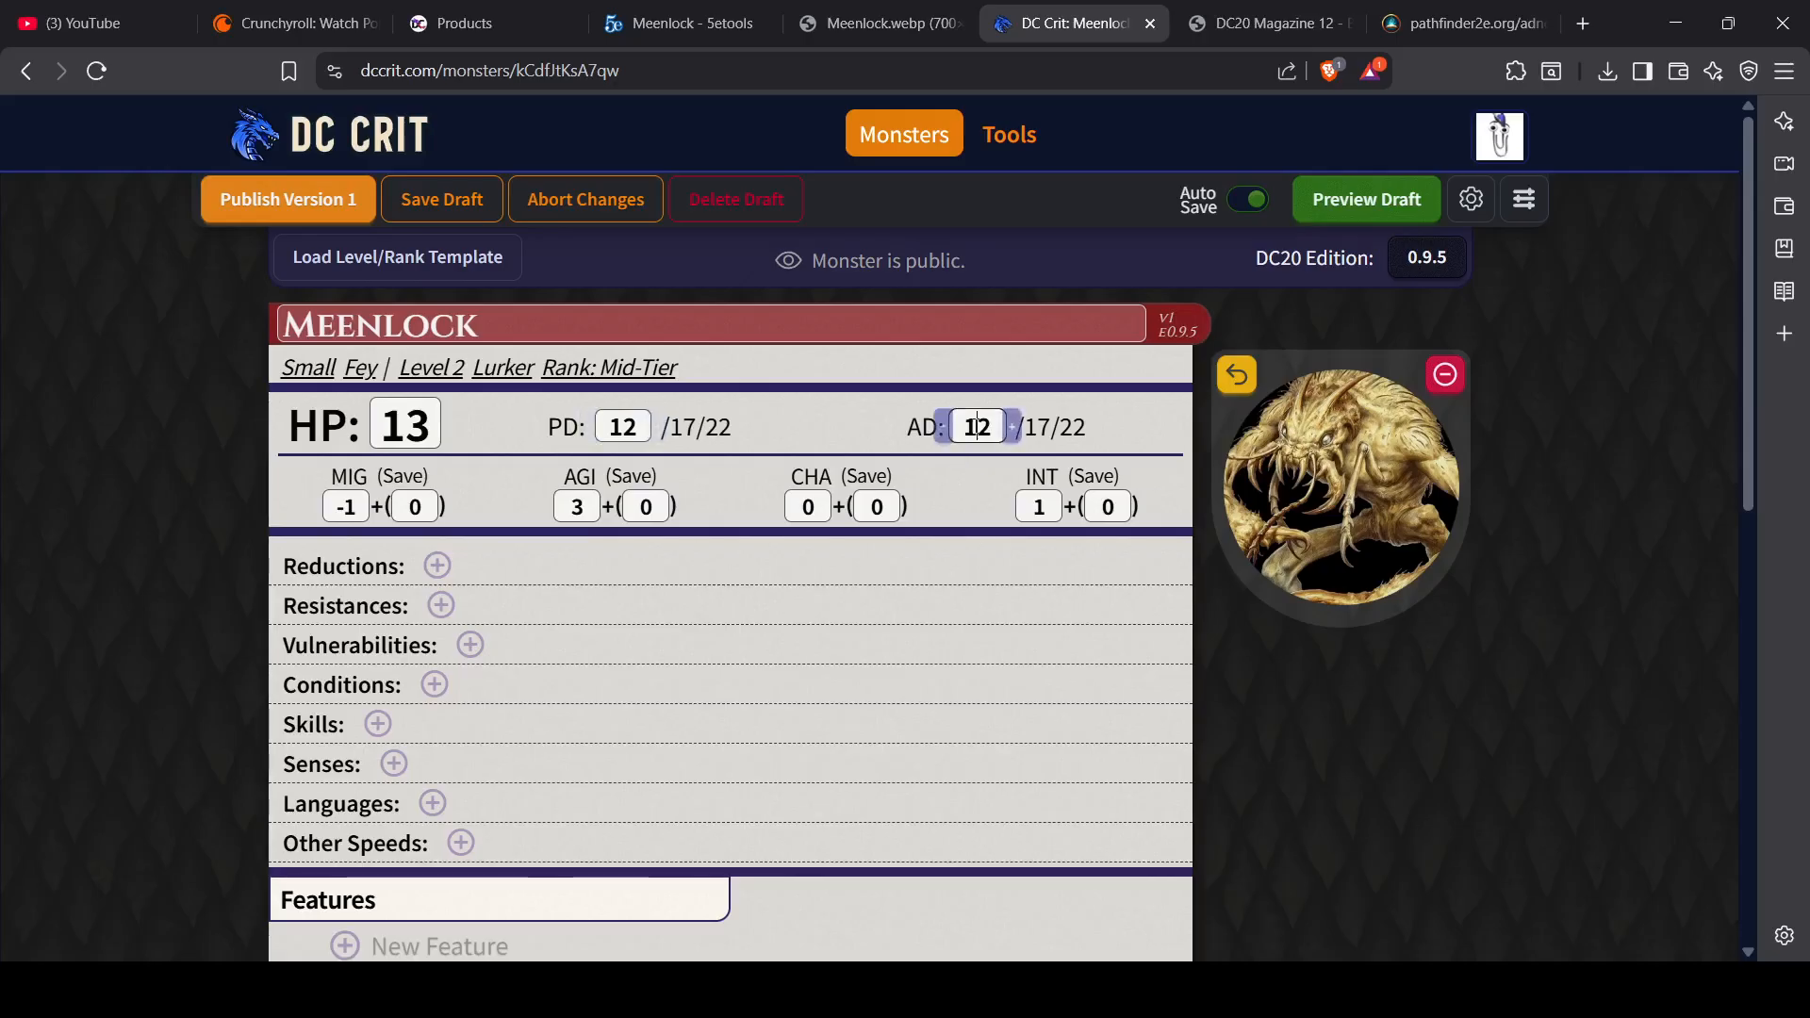
Step: Lower the monster's AD to 10 and raise its PD to 14
left_click(942, 429)
left_click(942, 429)
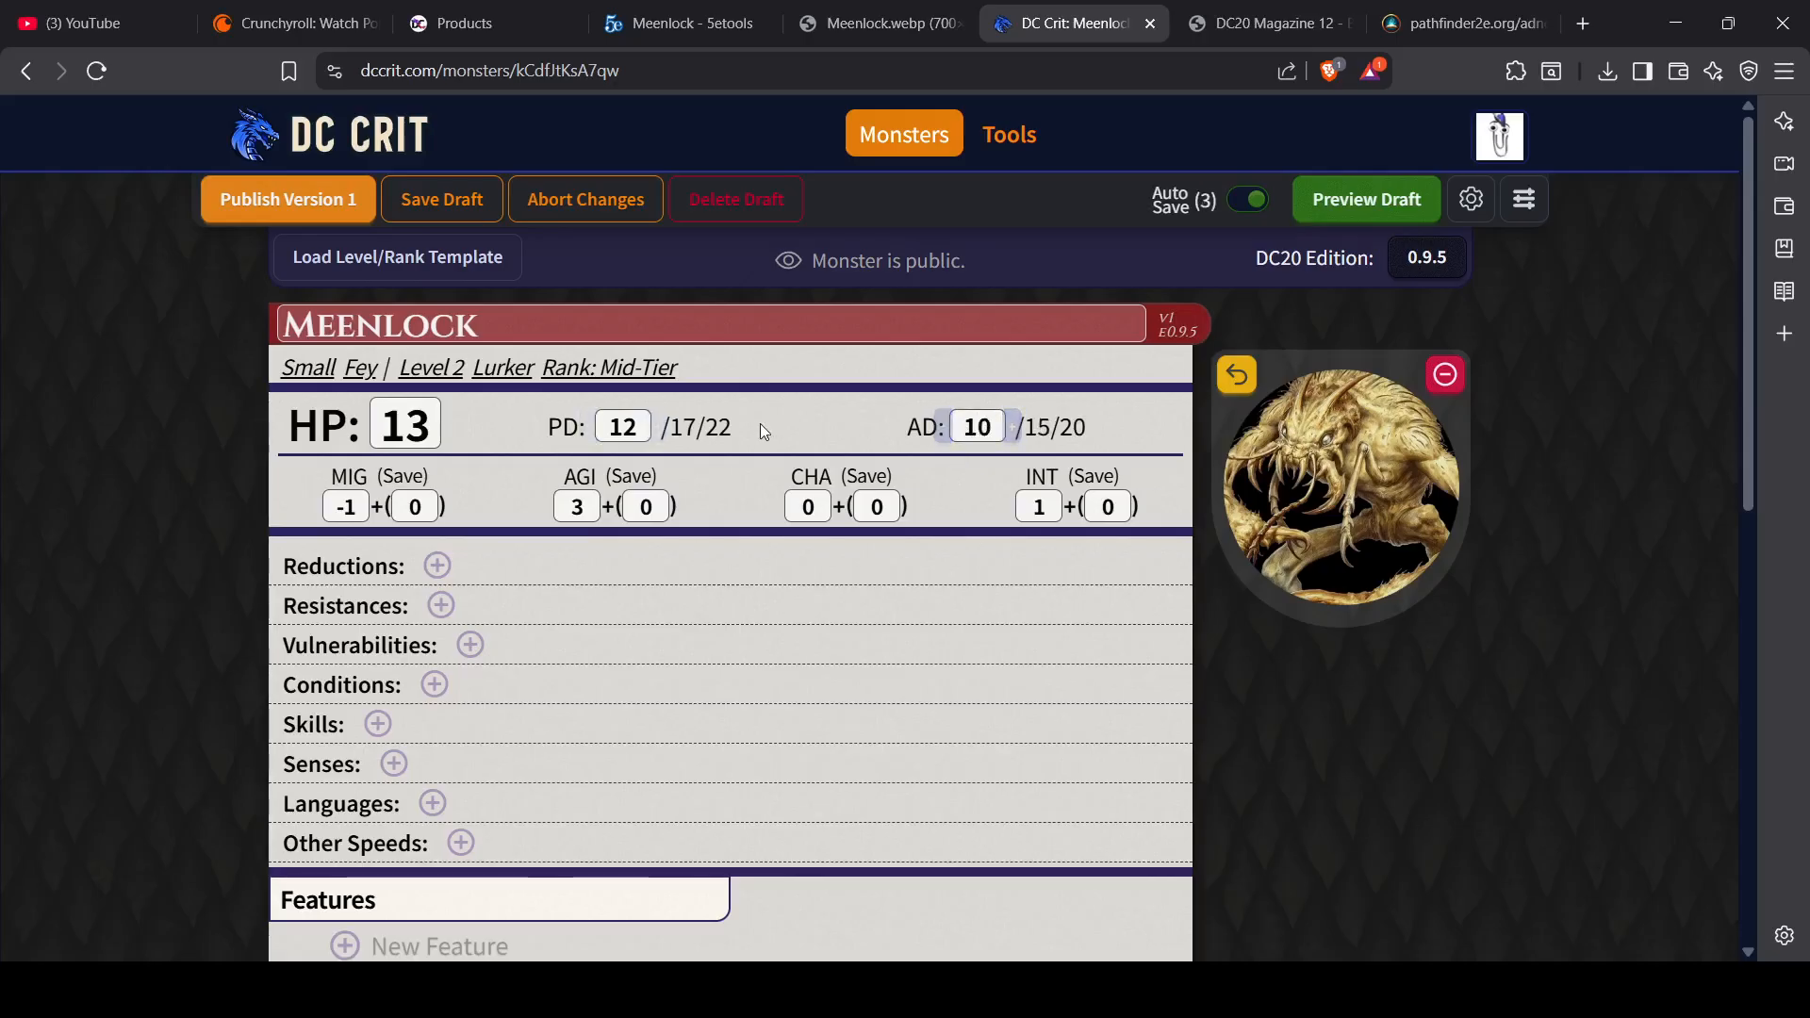
left_click(658, 429)
left_click(658, 428)
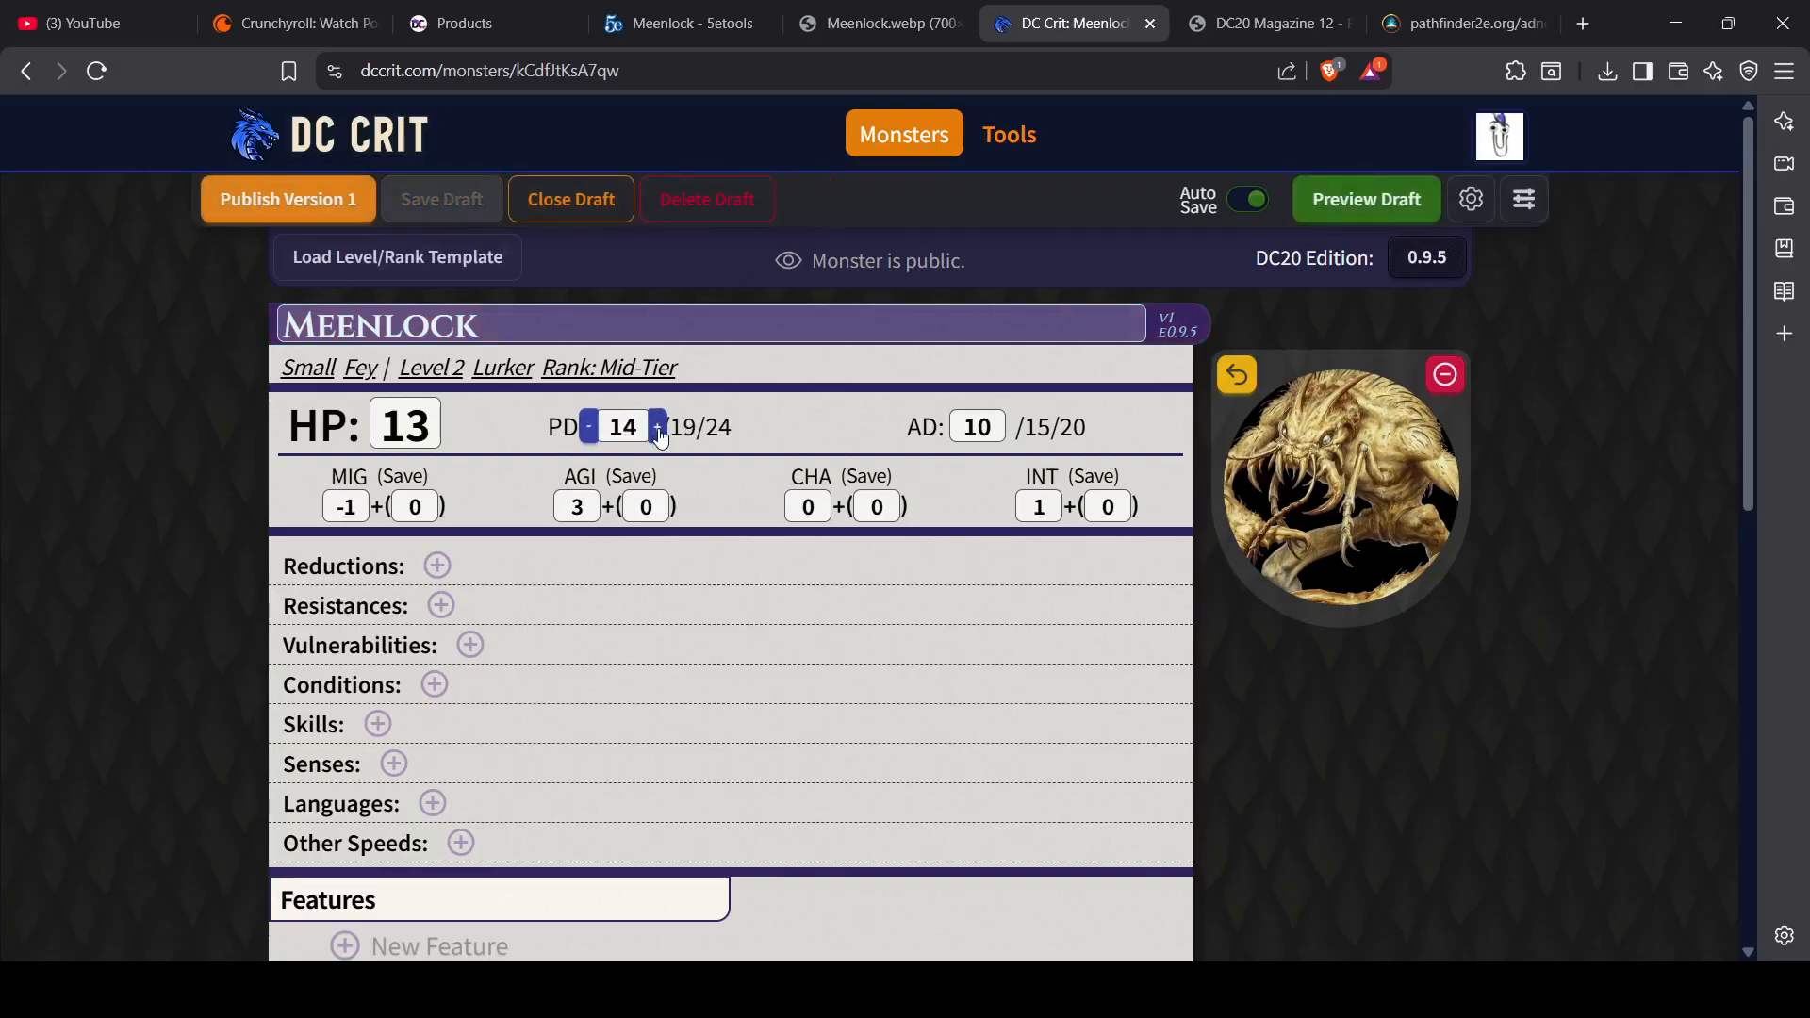
Step: Review the Meenlock's 5etools stat block for its immunities and skills, and return to the DC Crit draft
scroll(826, 529, "down", 3)
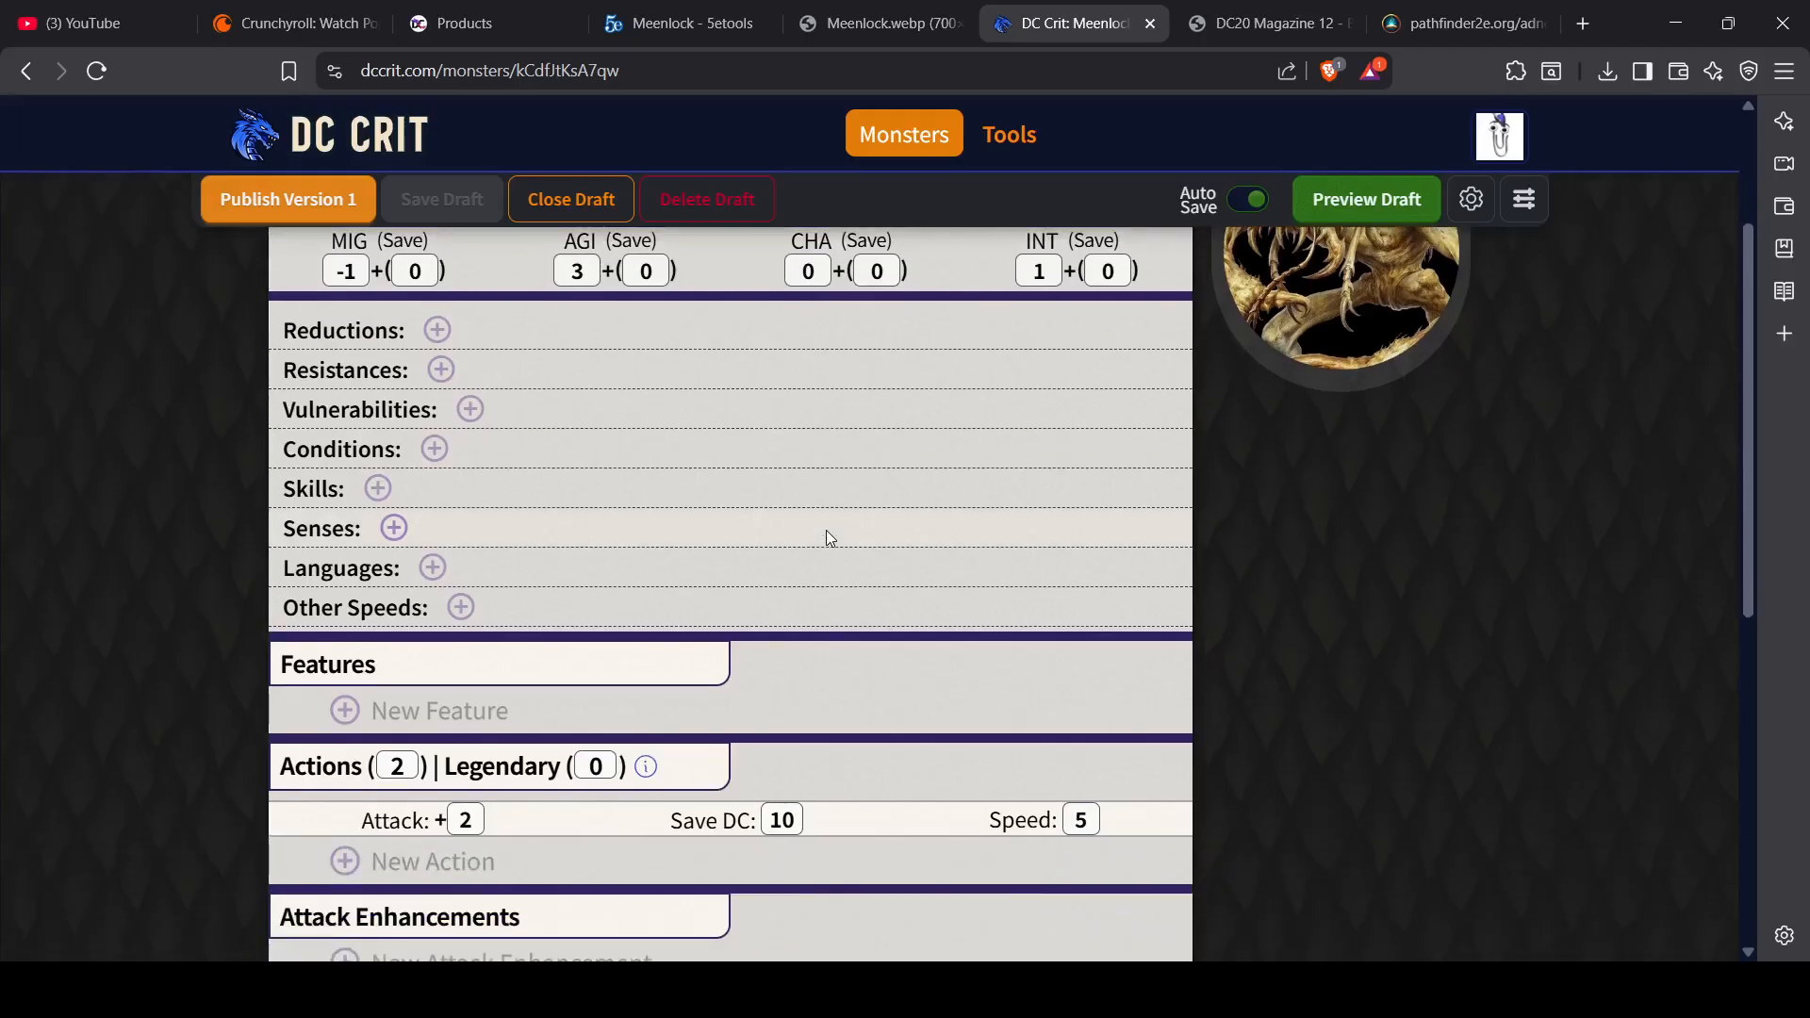
scroll(823, 529, "up", 2)
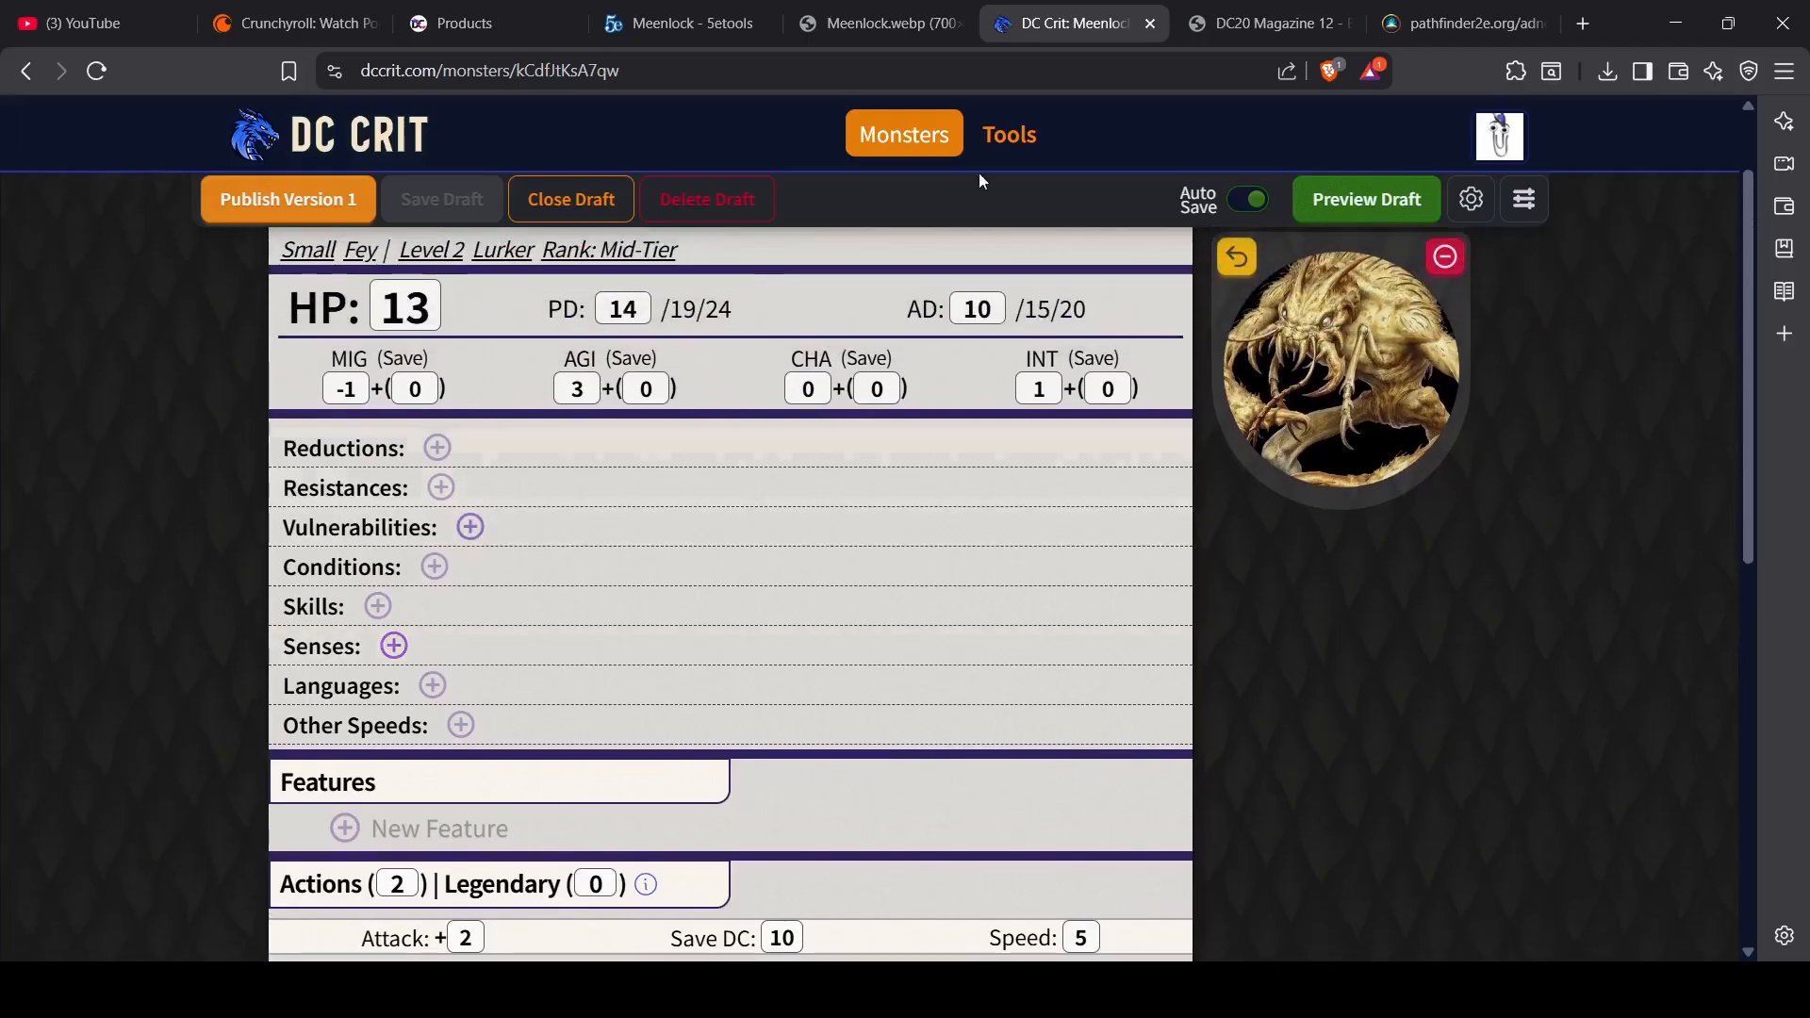
left_click(660, 28)
scroll(577, 370, "up", 1)
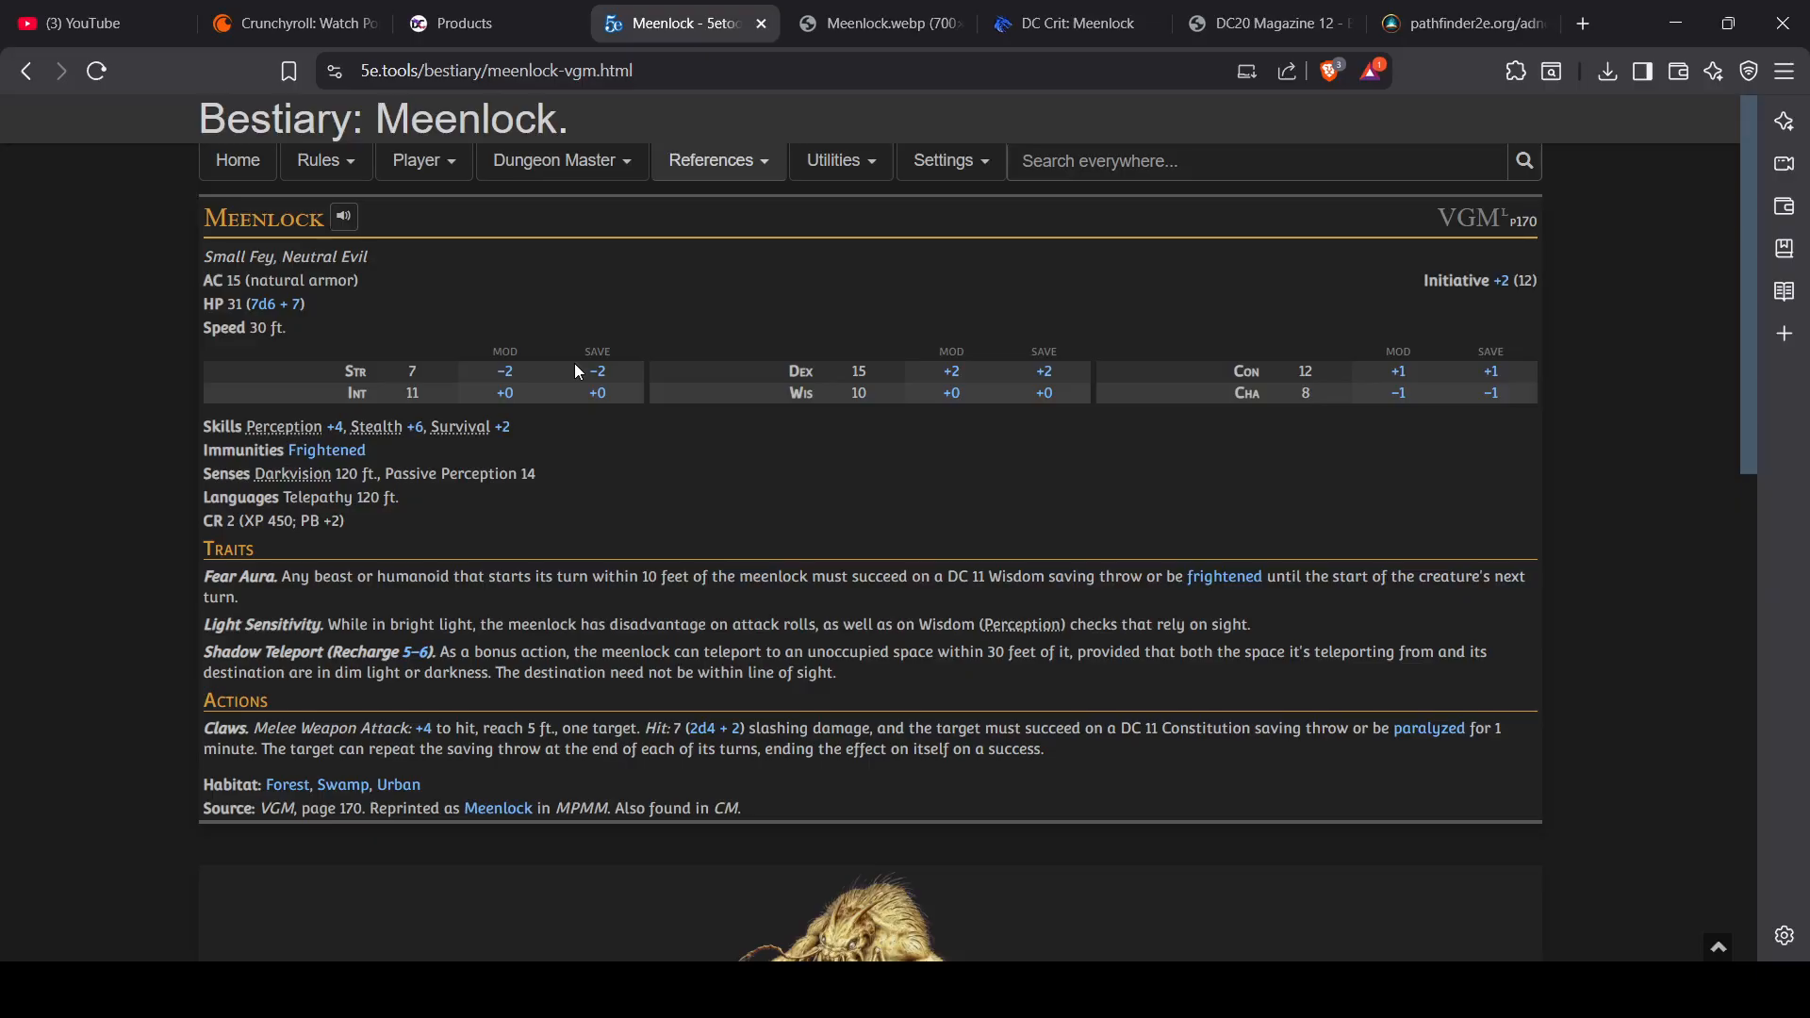
scroll(578, 372, "down", 1)
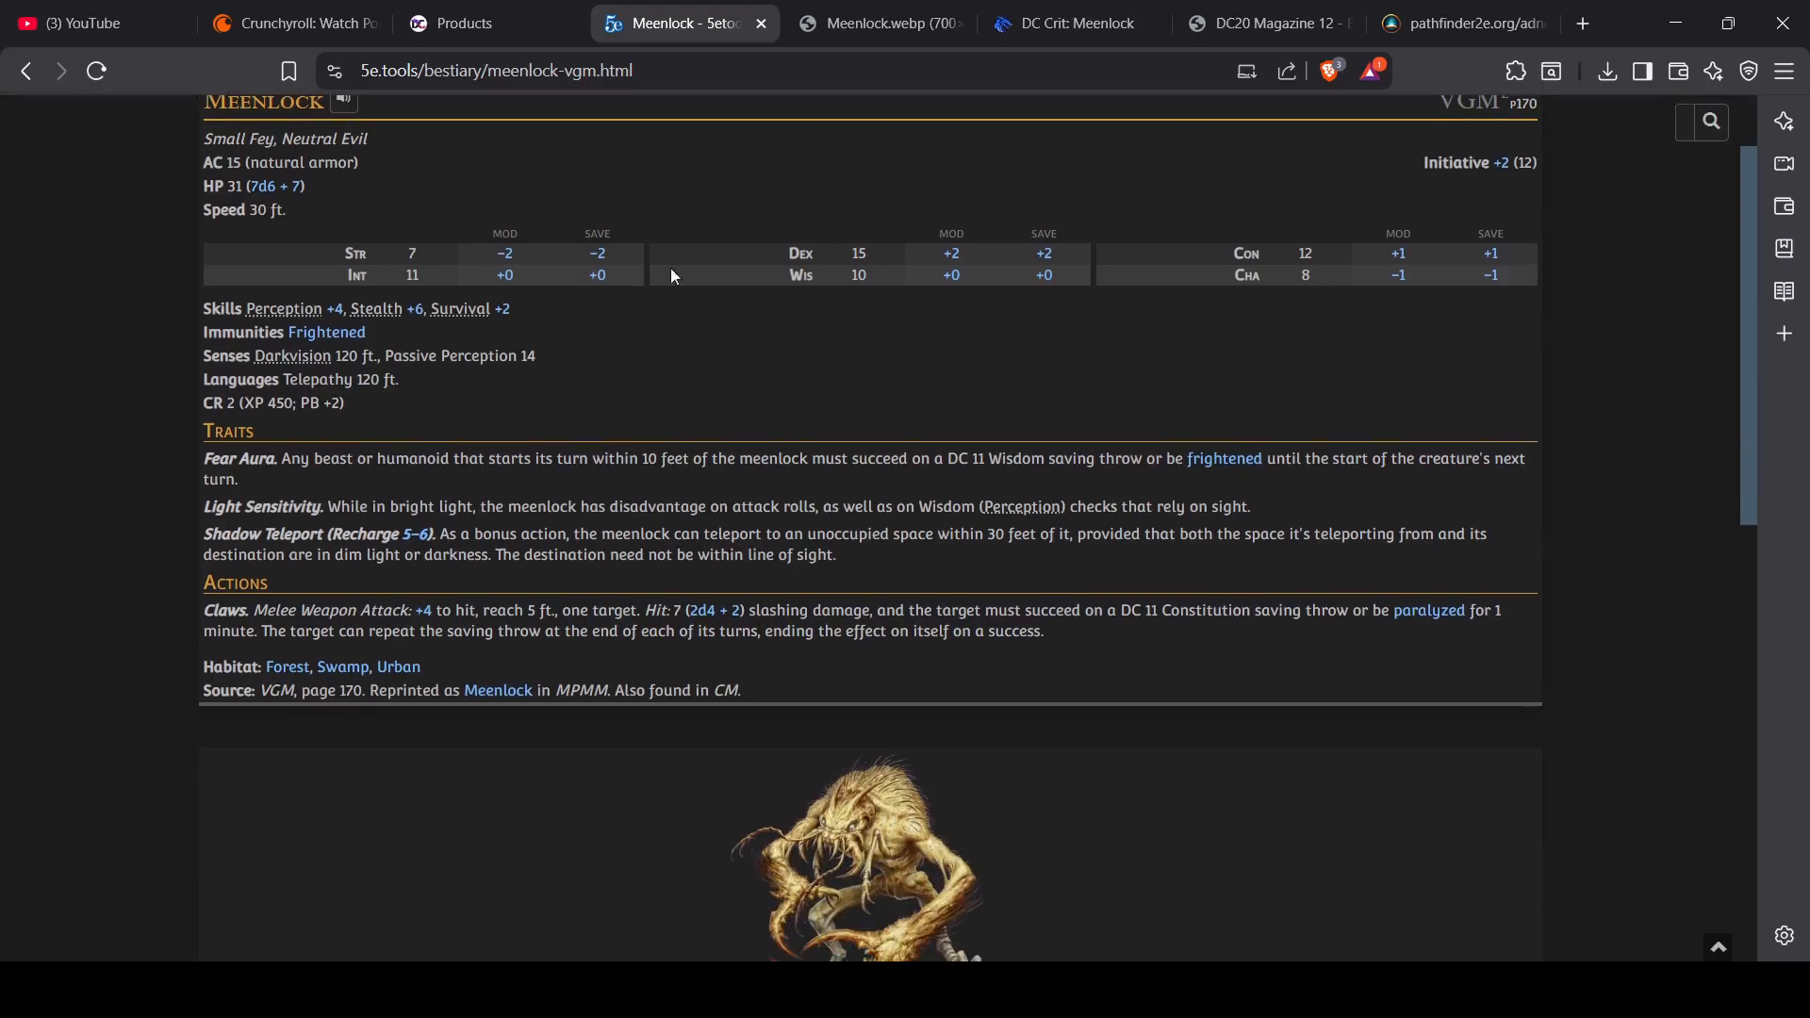
left_click(489, 25)
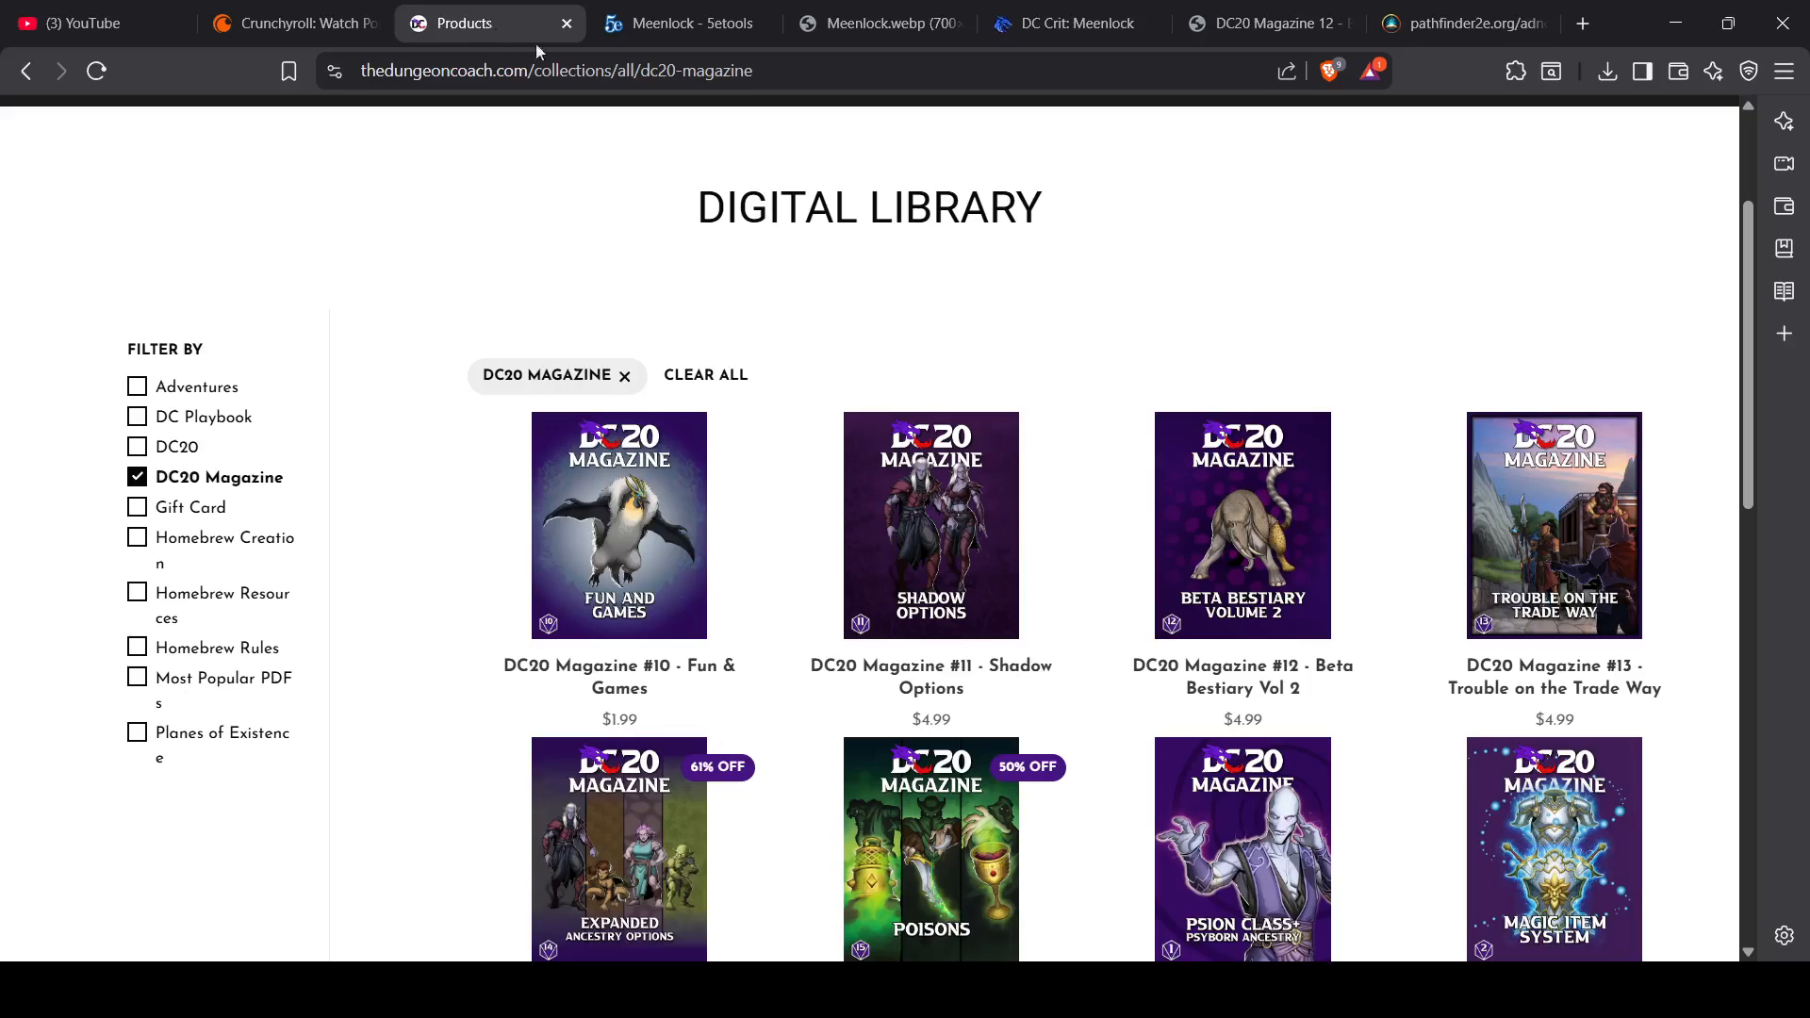
left_click(1076, 26)
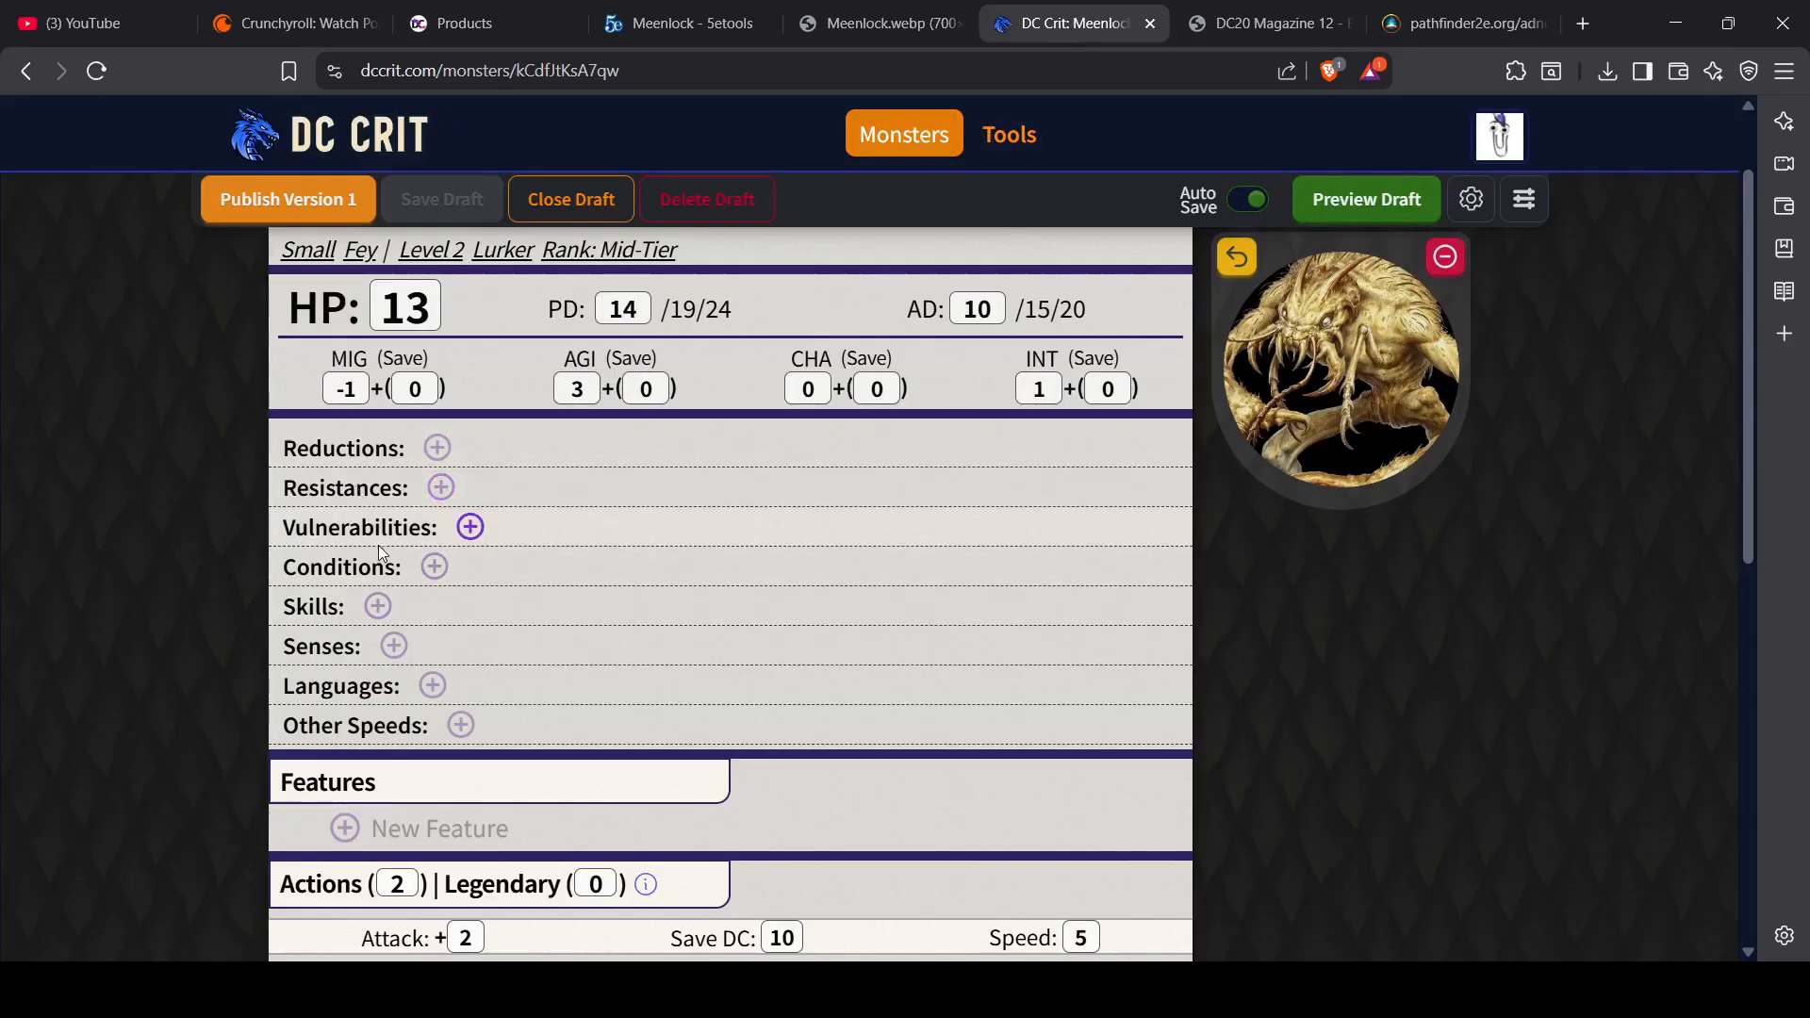
Step: Add a resistance entry named "Intimidated (Immune" to the monster
left_click(441, 487)
left_click(552, 492)
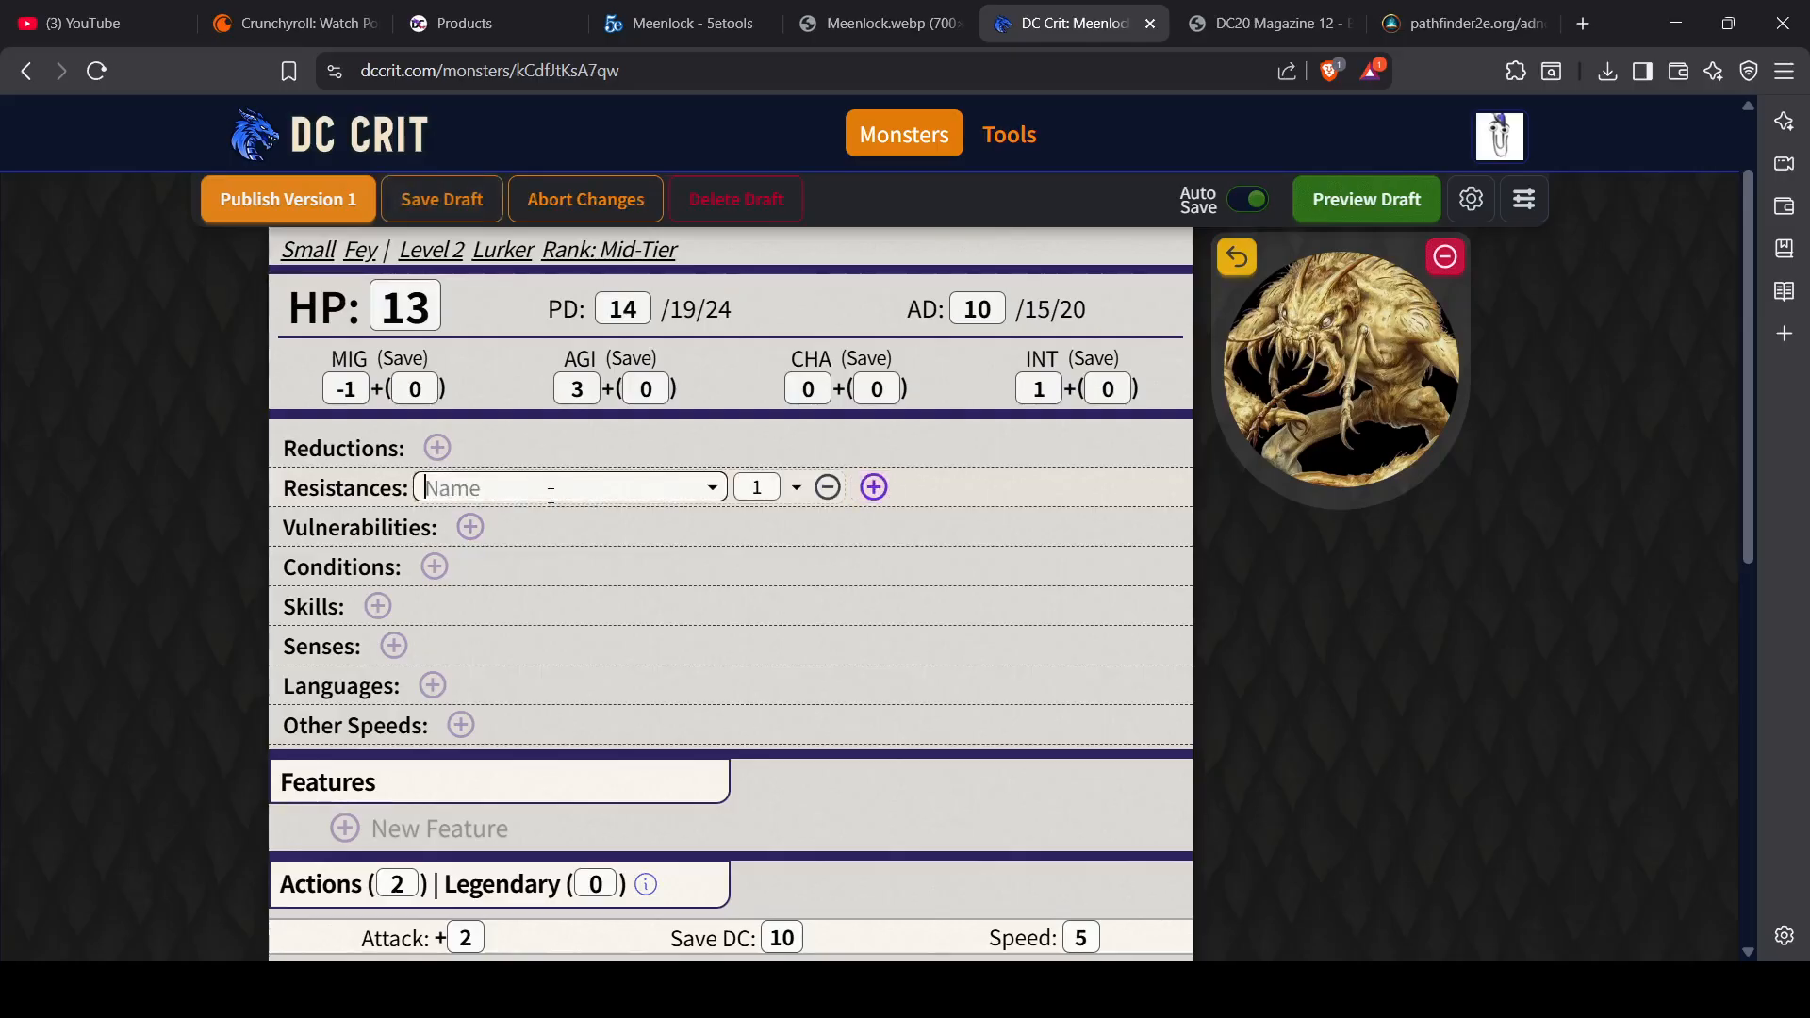
type("lm")
key("BackSpace")
type("ntimidated Imma")
key("ctrl+BackSpace")
type("(")
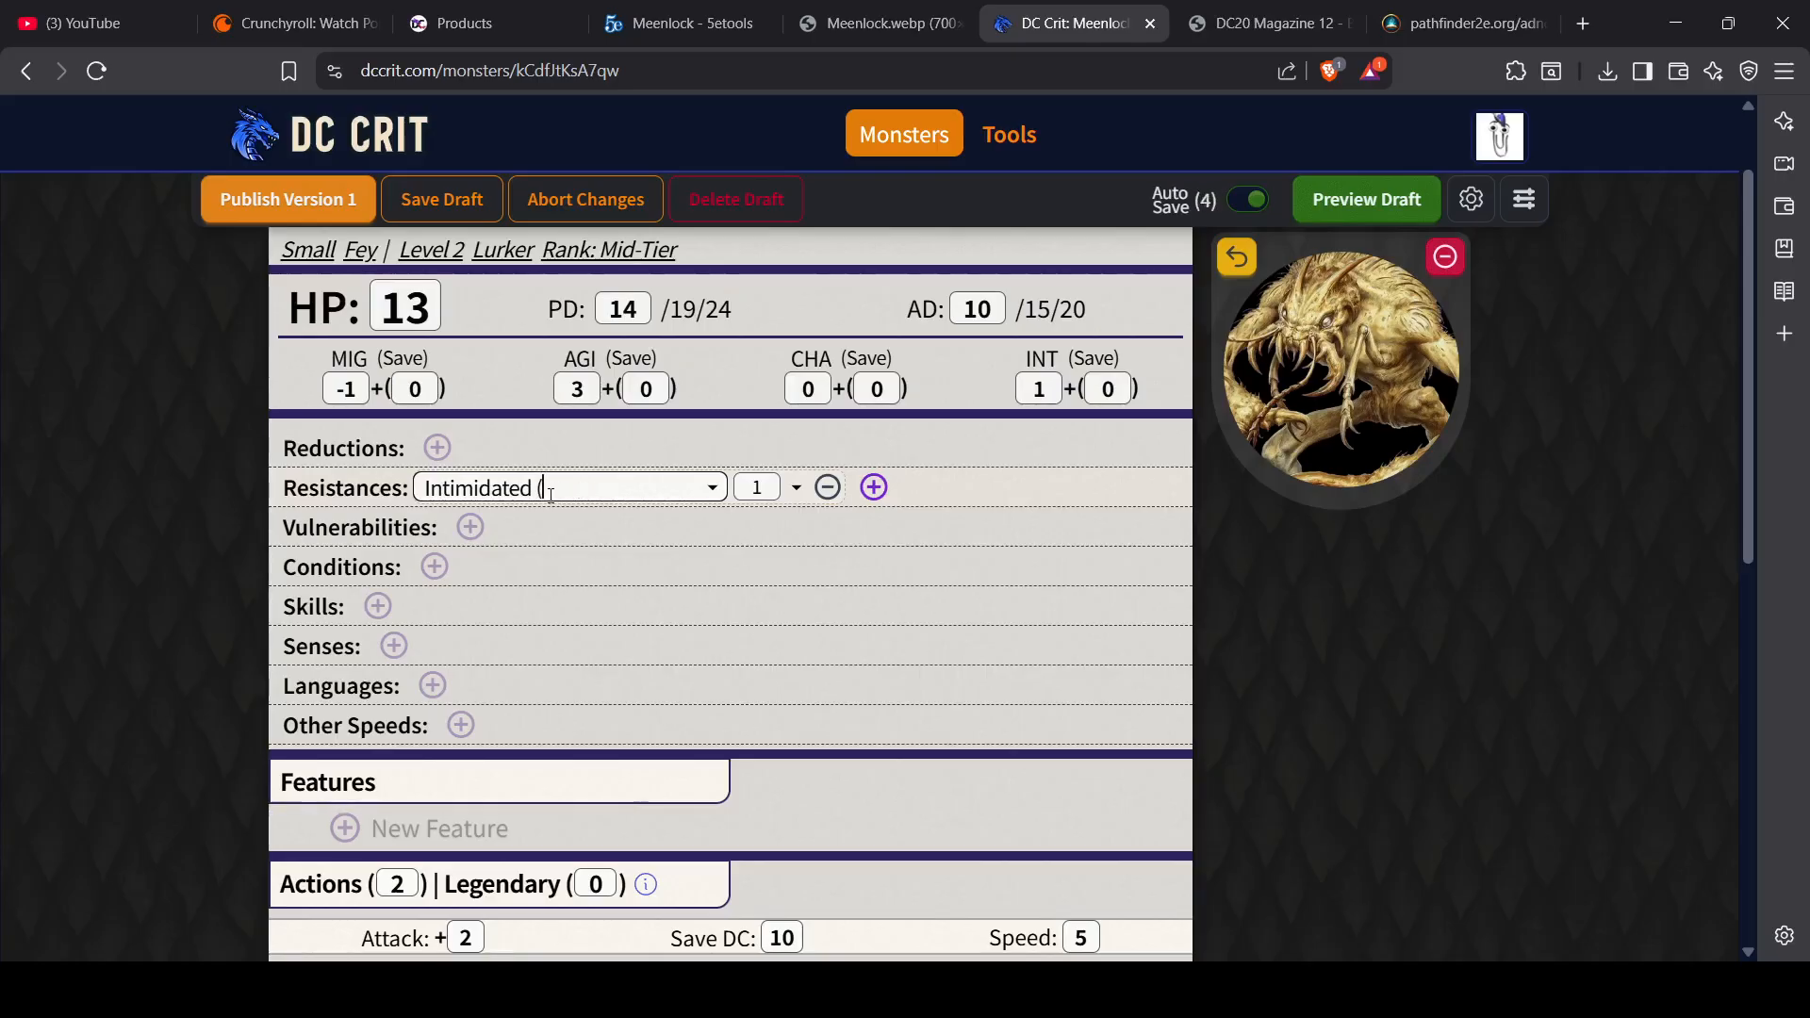
type("Immune")
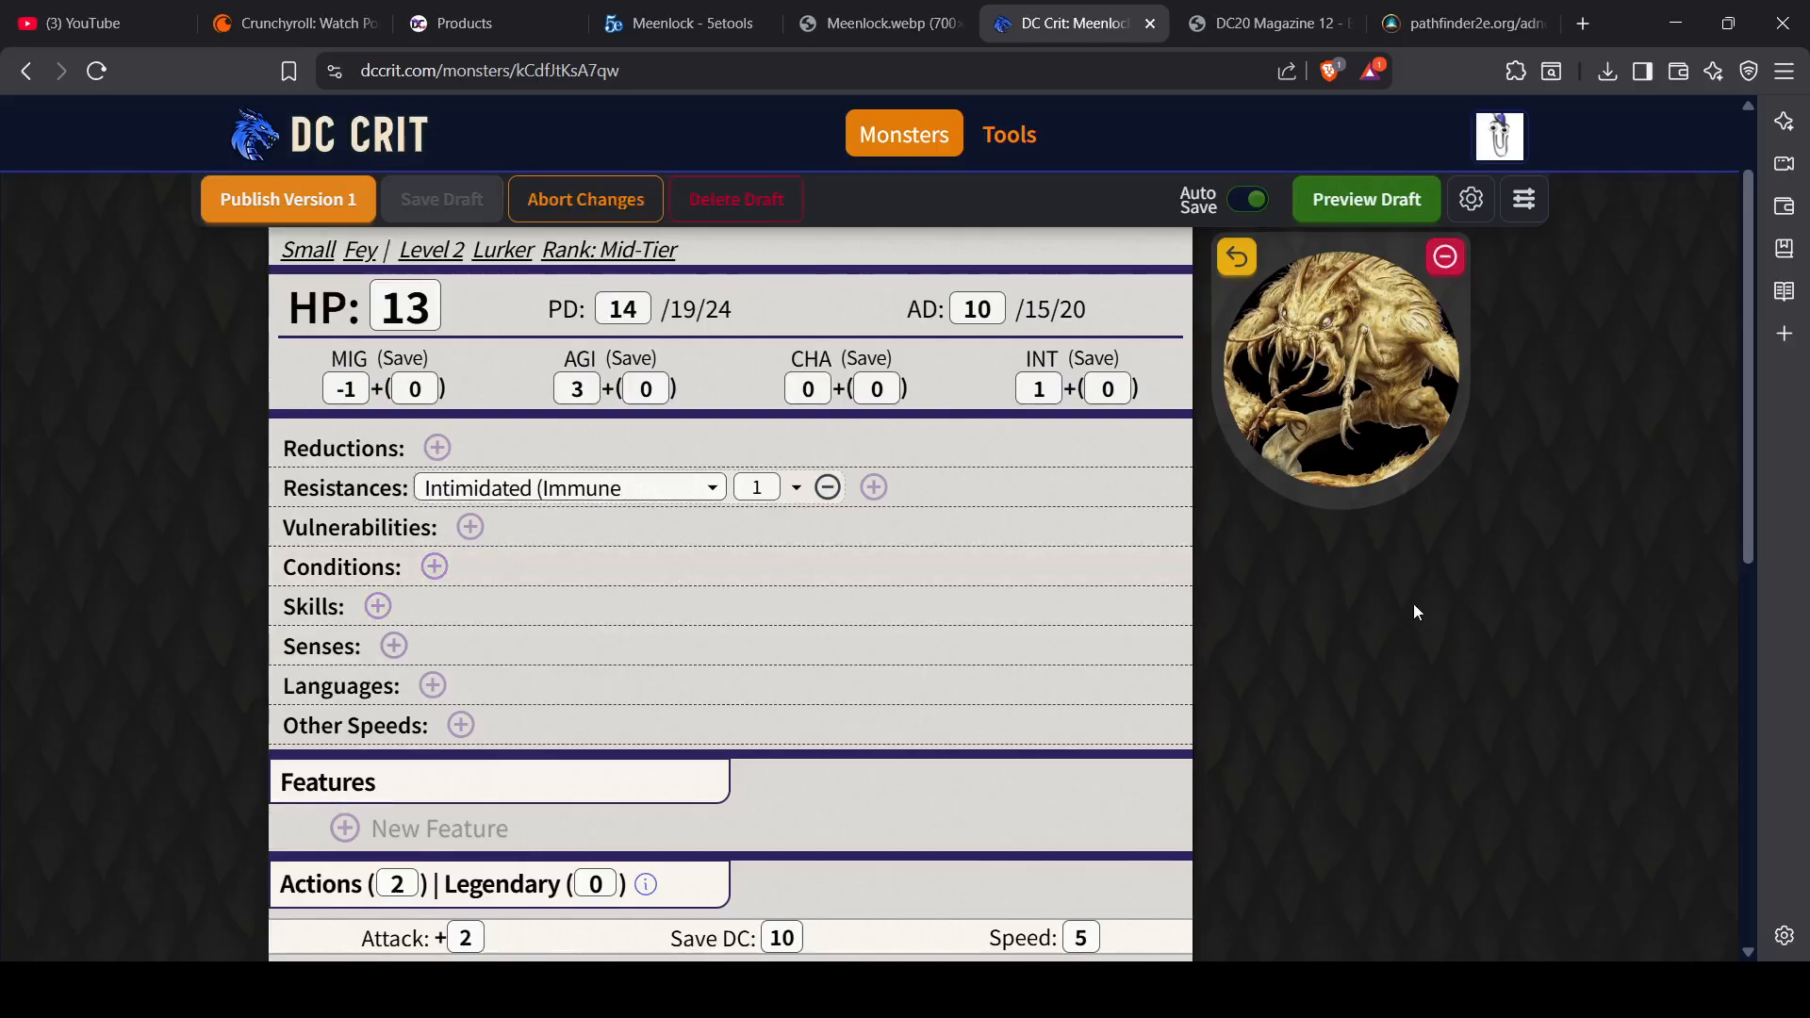
Step: Add a skill named "Aweness" with a +2 bonus, plus a second blank skill entry
scroll(767, 620, "down", 1)
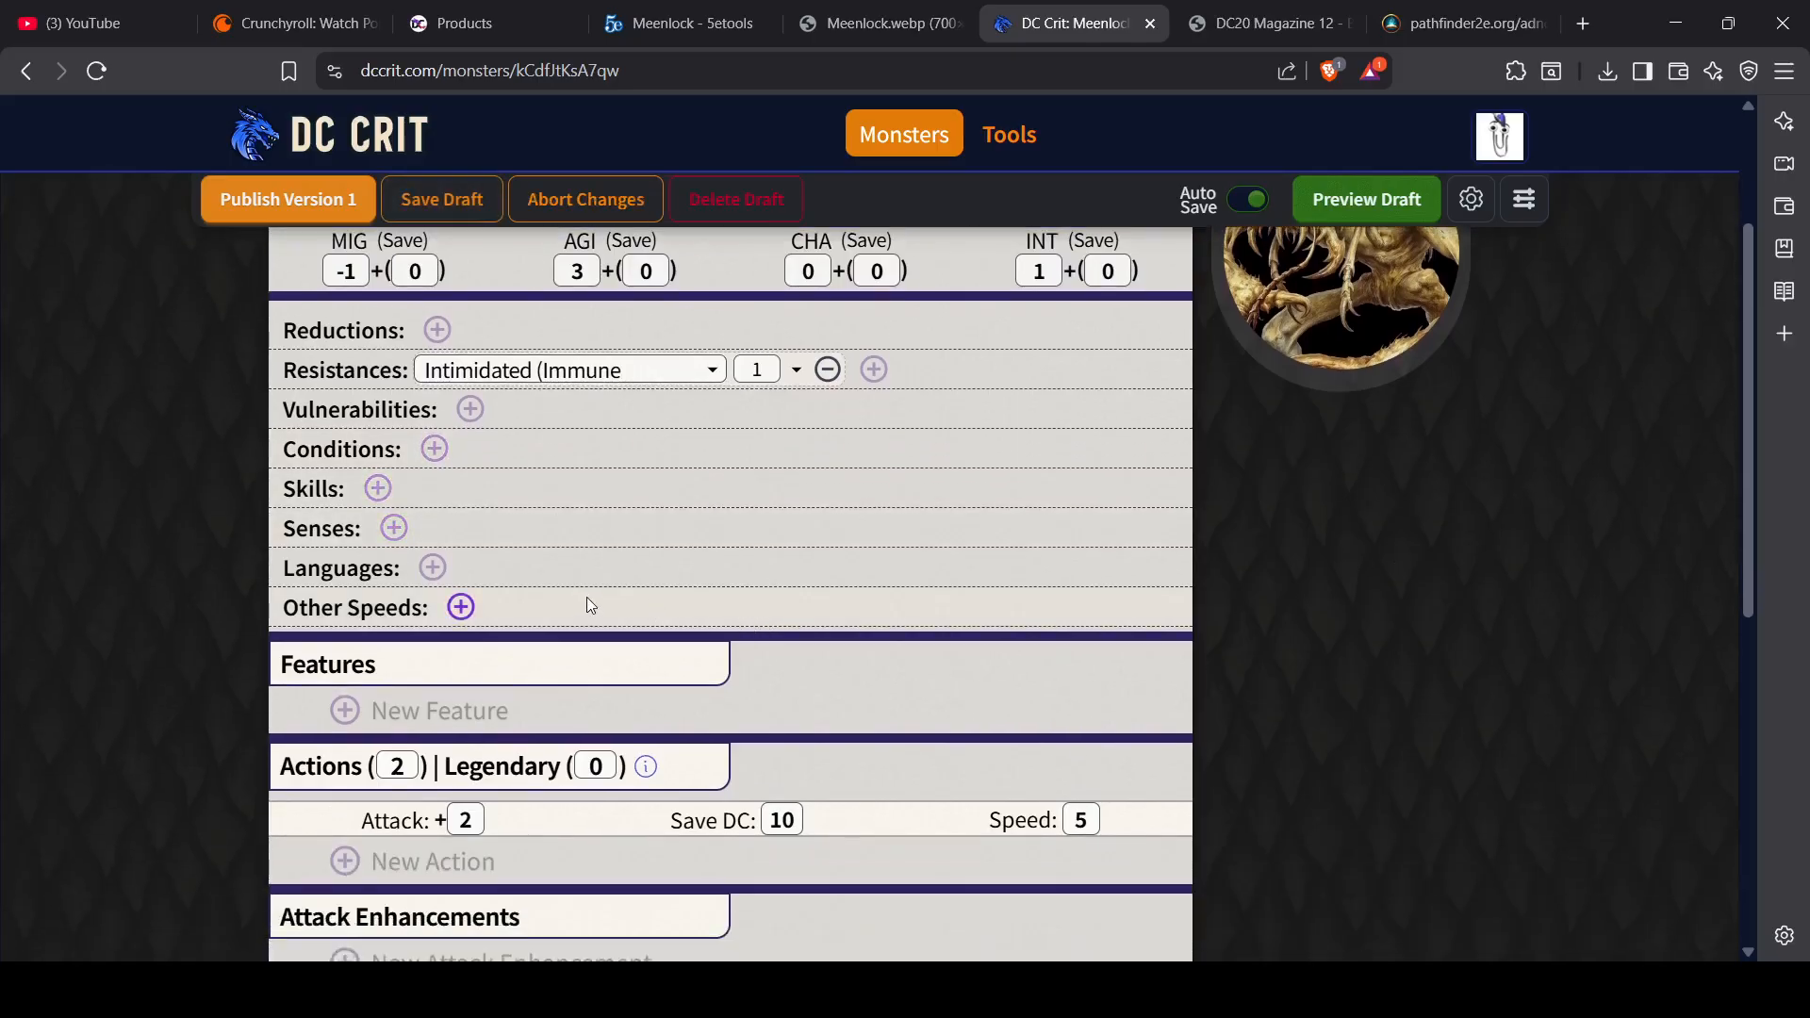
left_click(377, 488)
left_click(611, 487)
type("Aw")
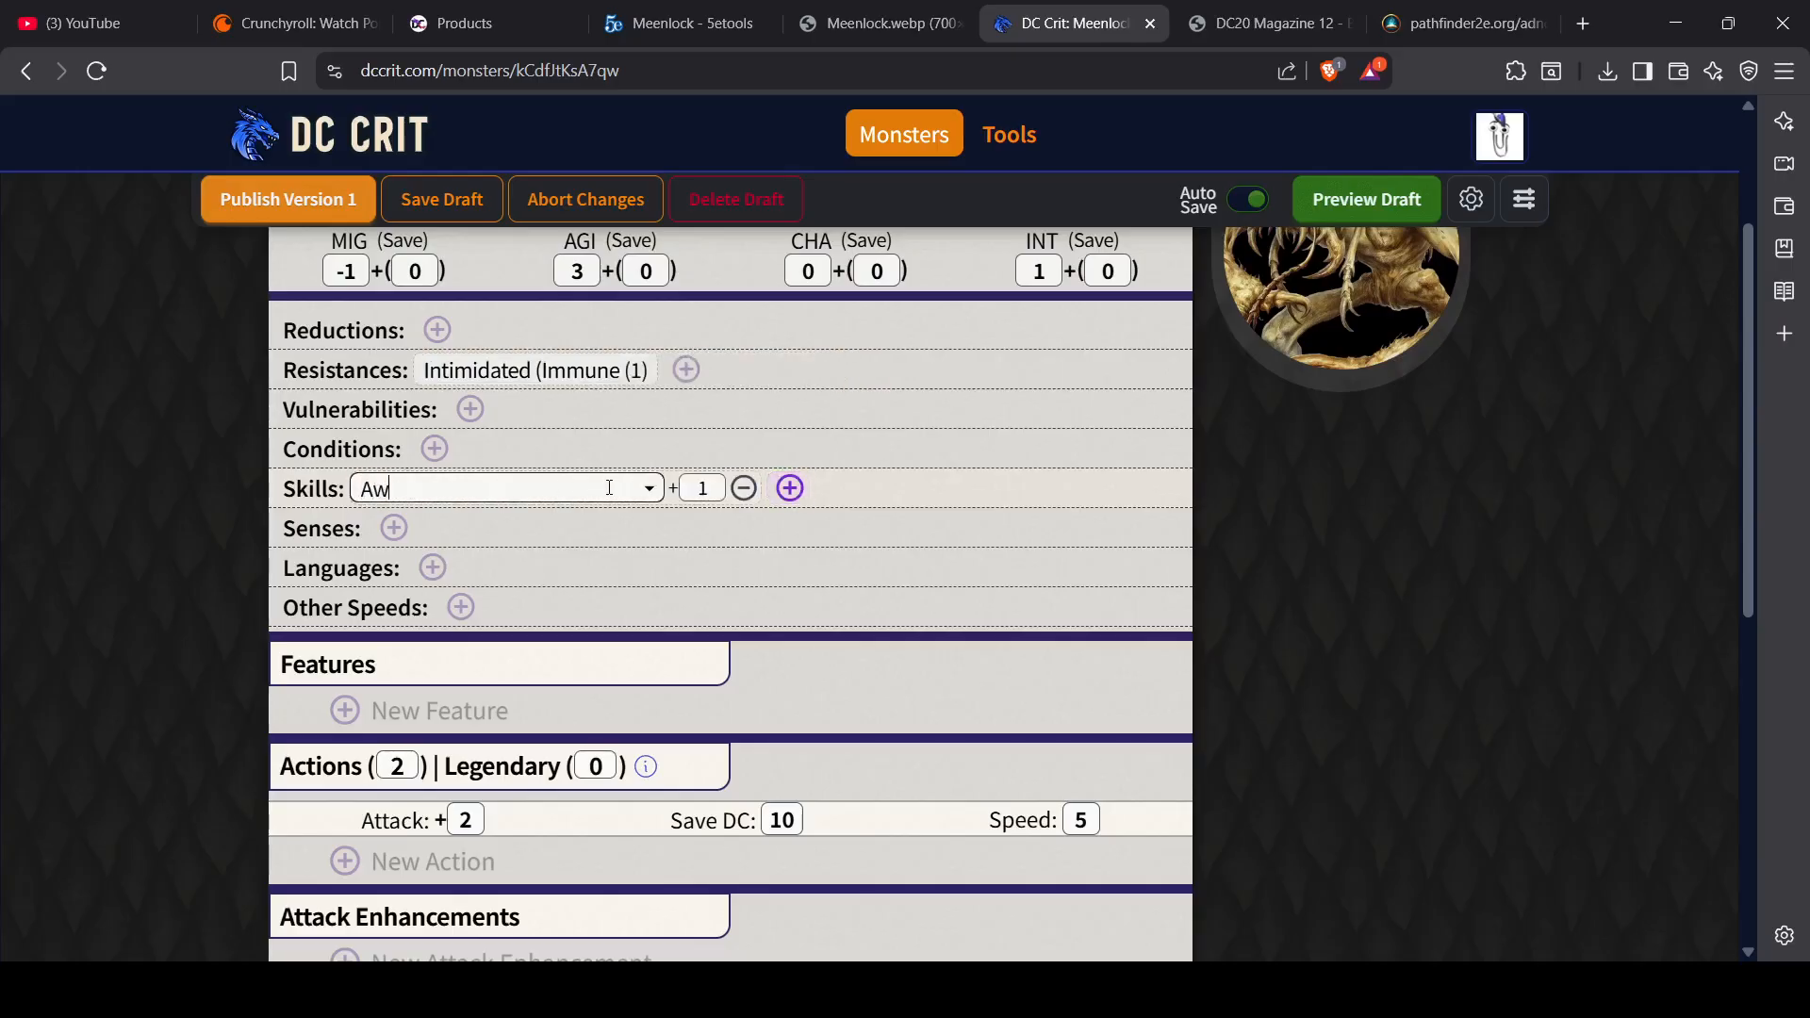
type("eness")
left_click(790, 488)
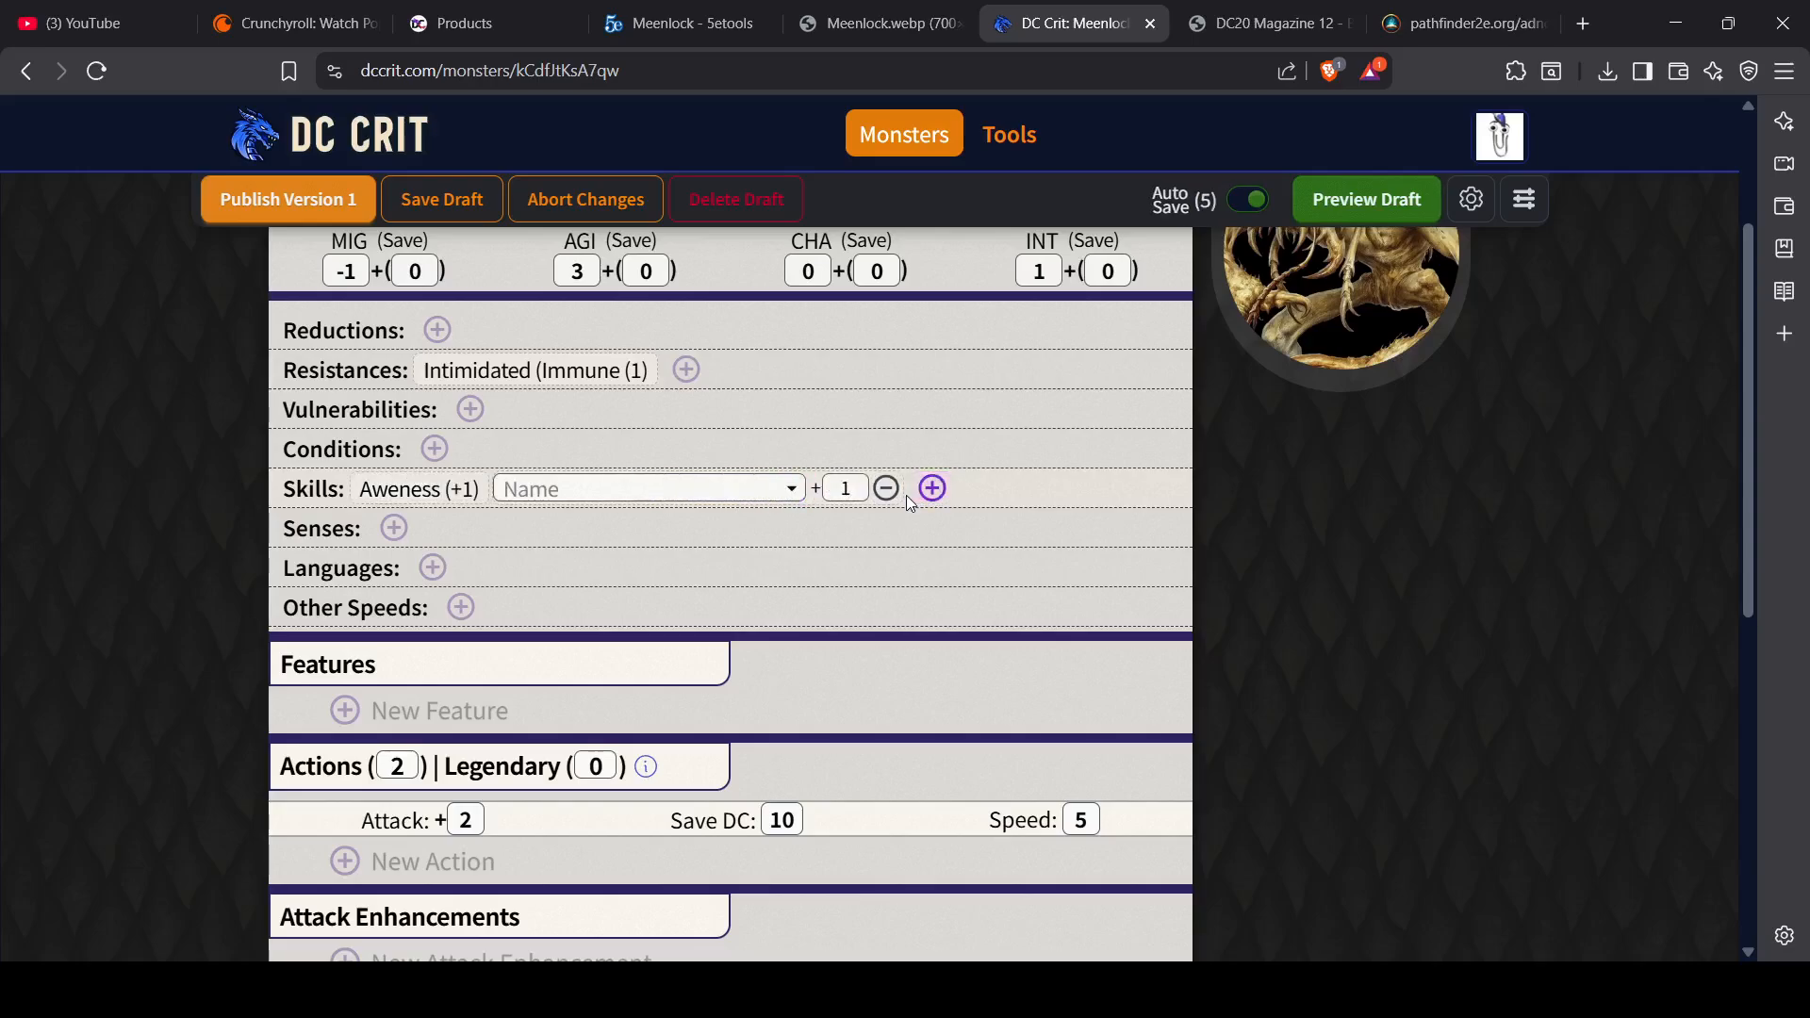
left_click(472, 498)
left_click(703, 489)
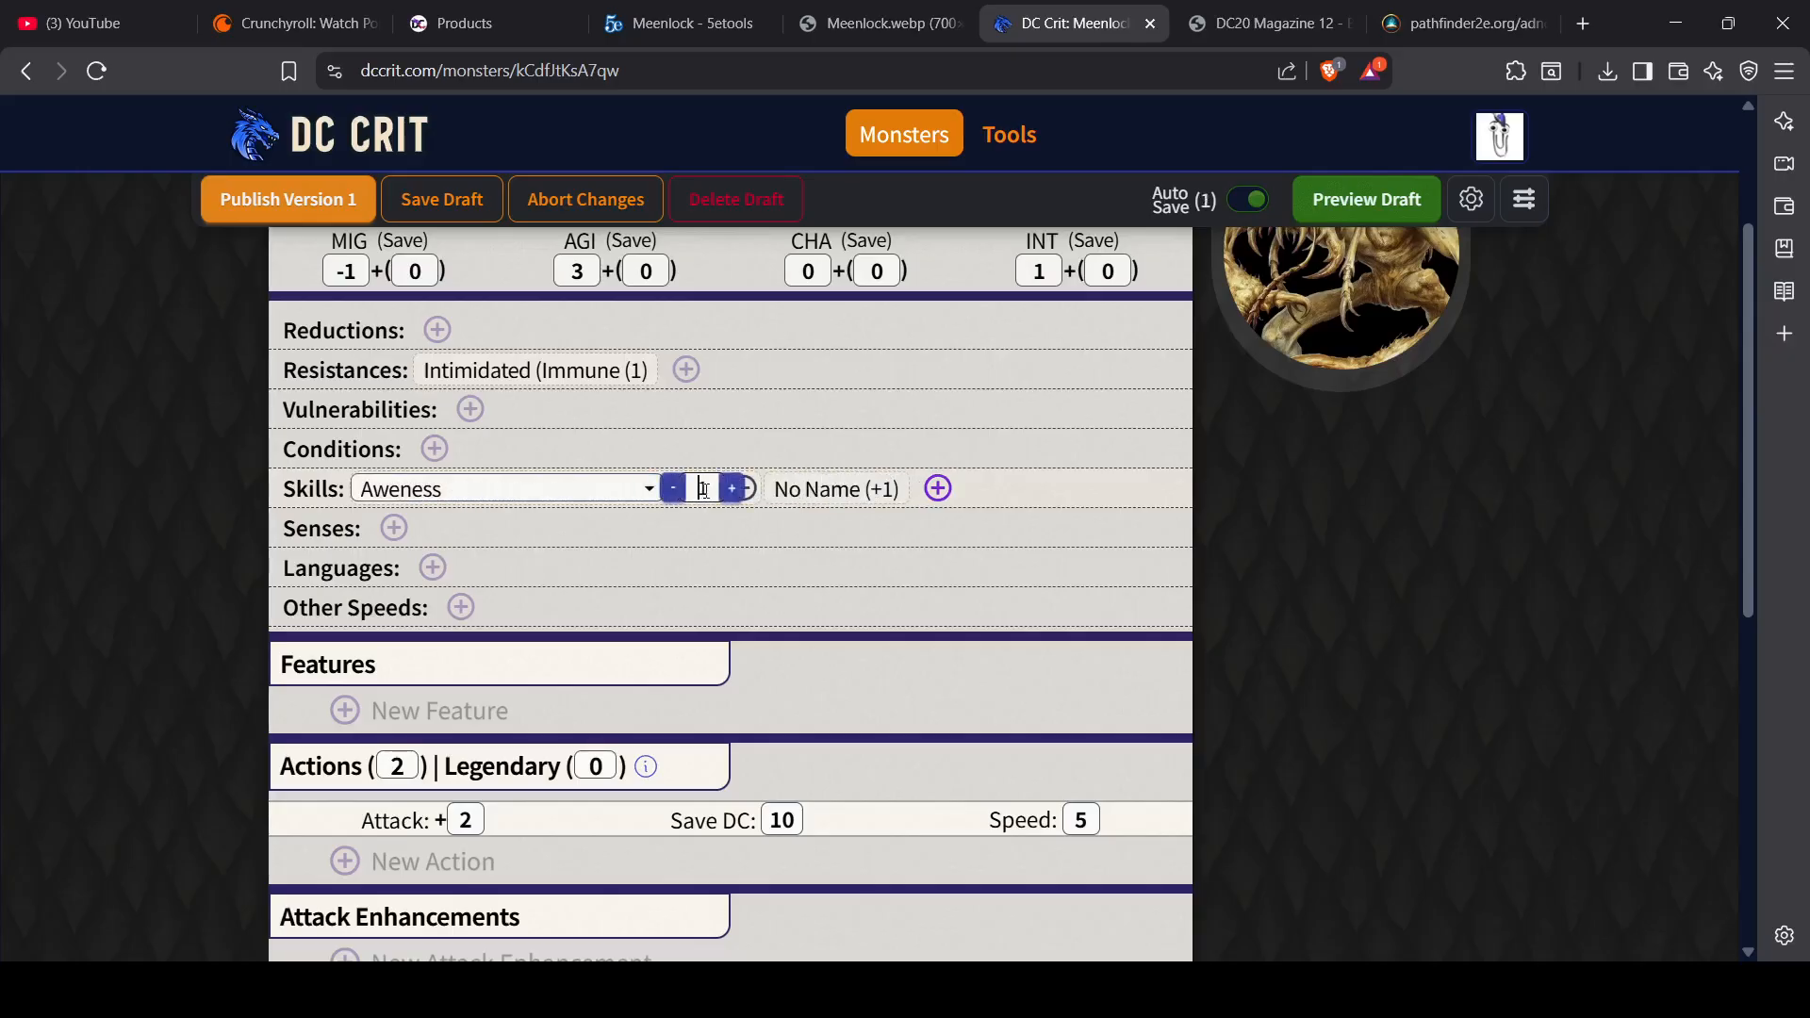
left_click(732, 488)
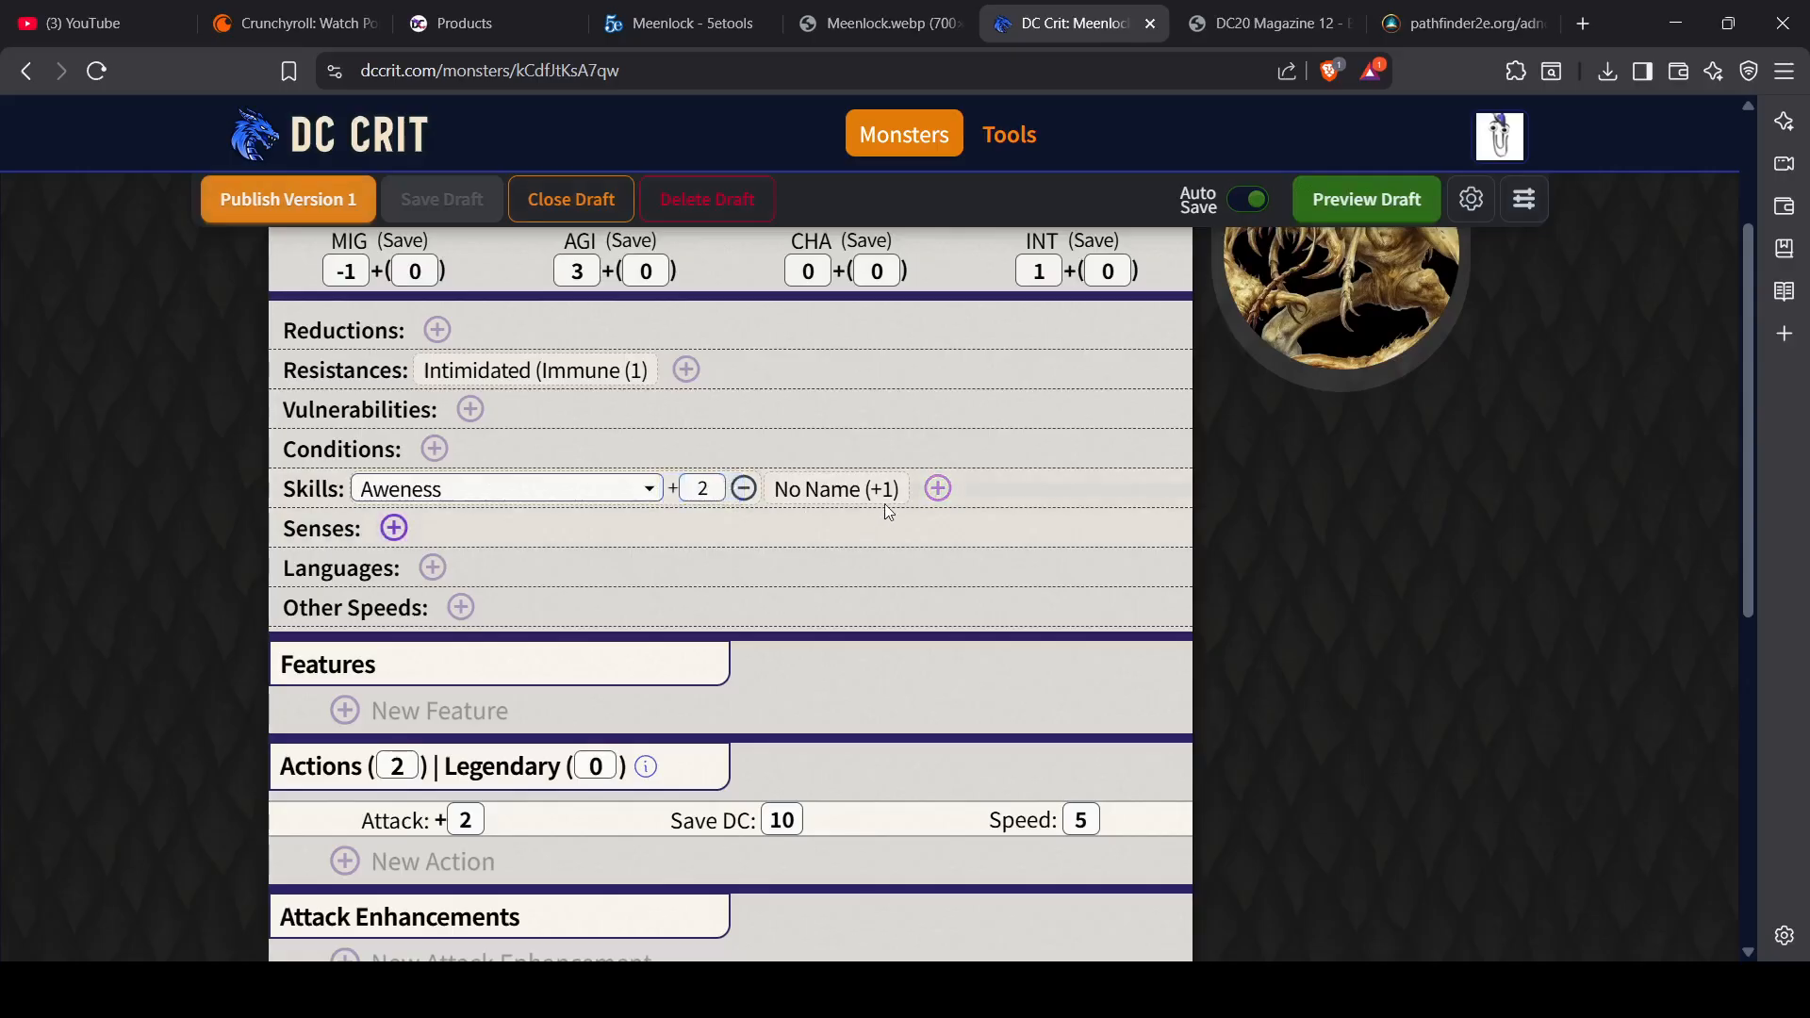
Step: Name the blank second skill Stealth and set its bonus to +2
left_click(855, 498)
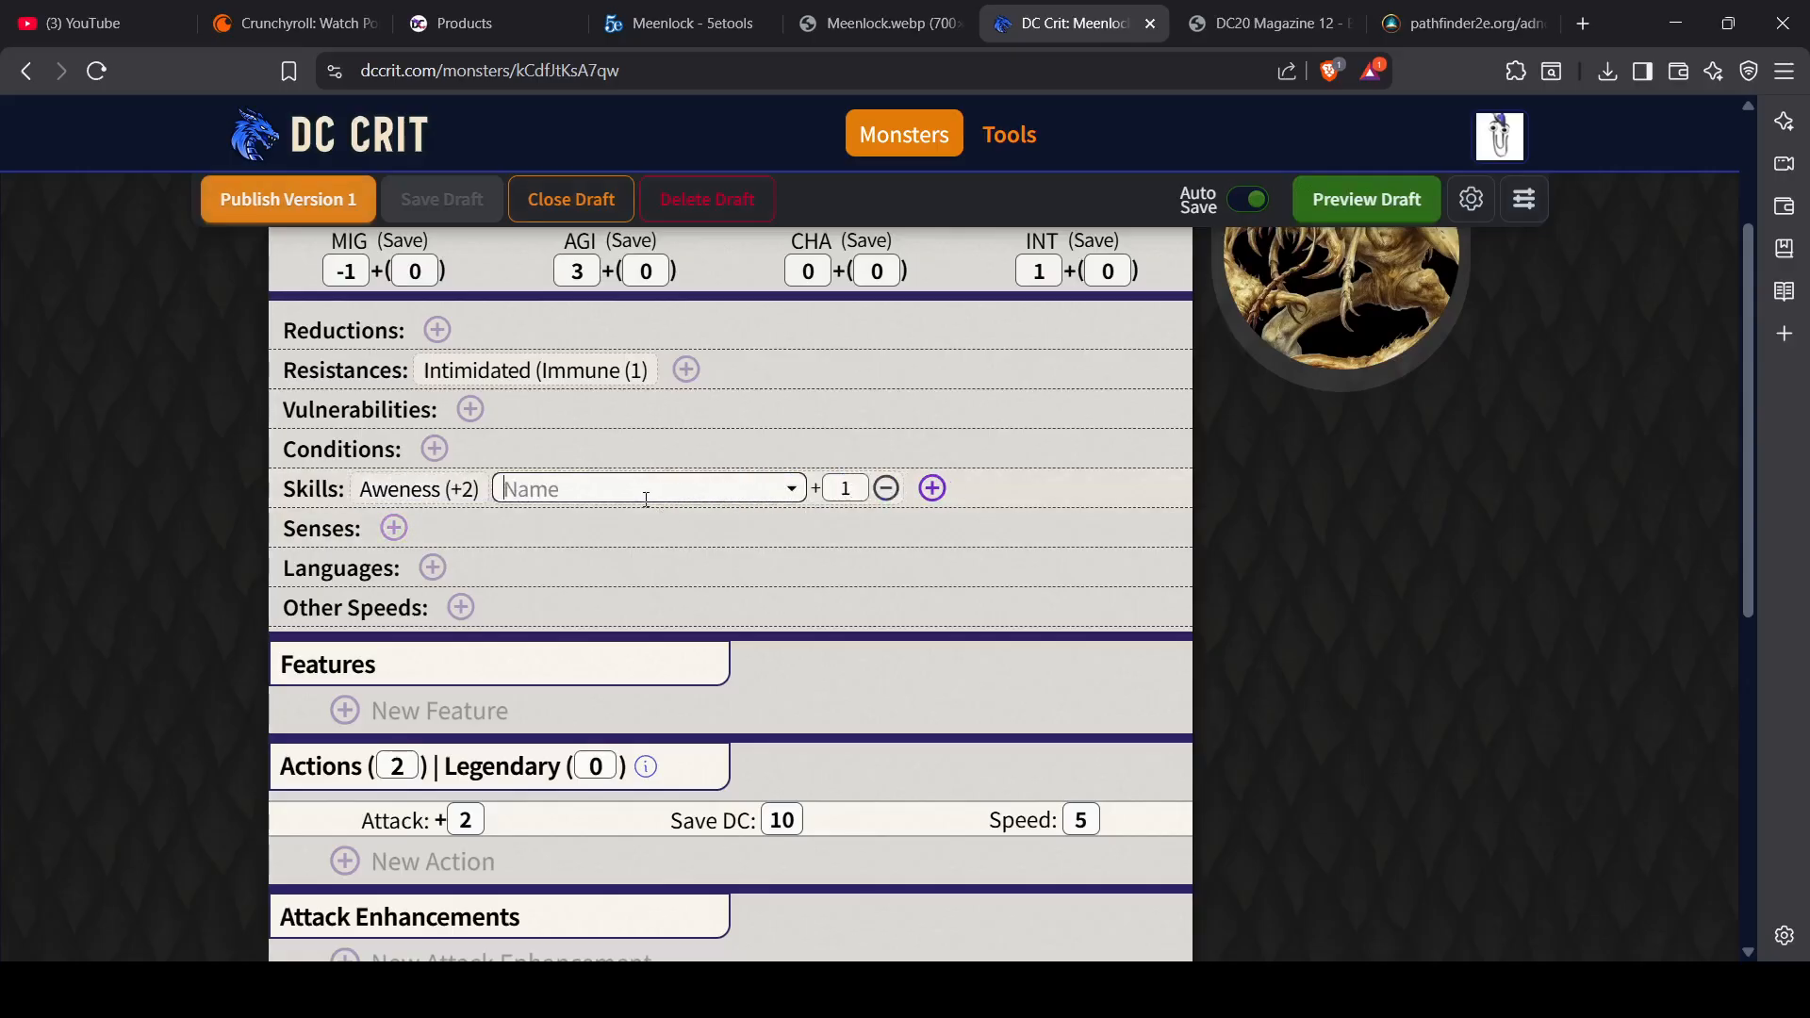
type("Stealth")
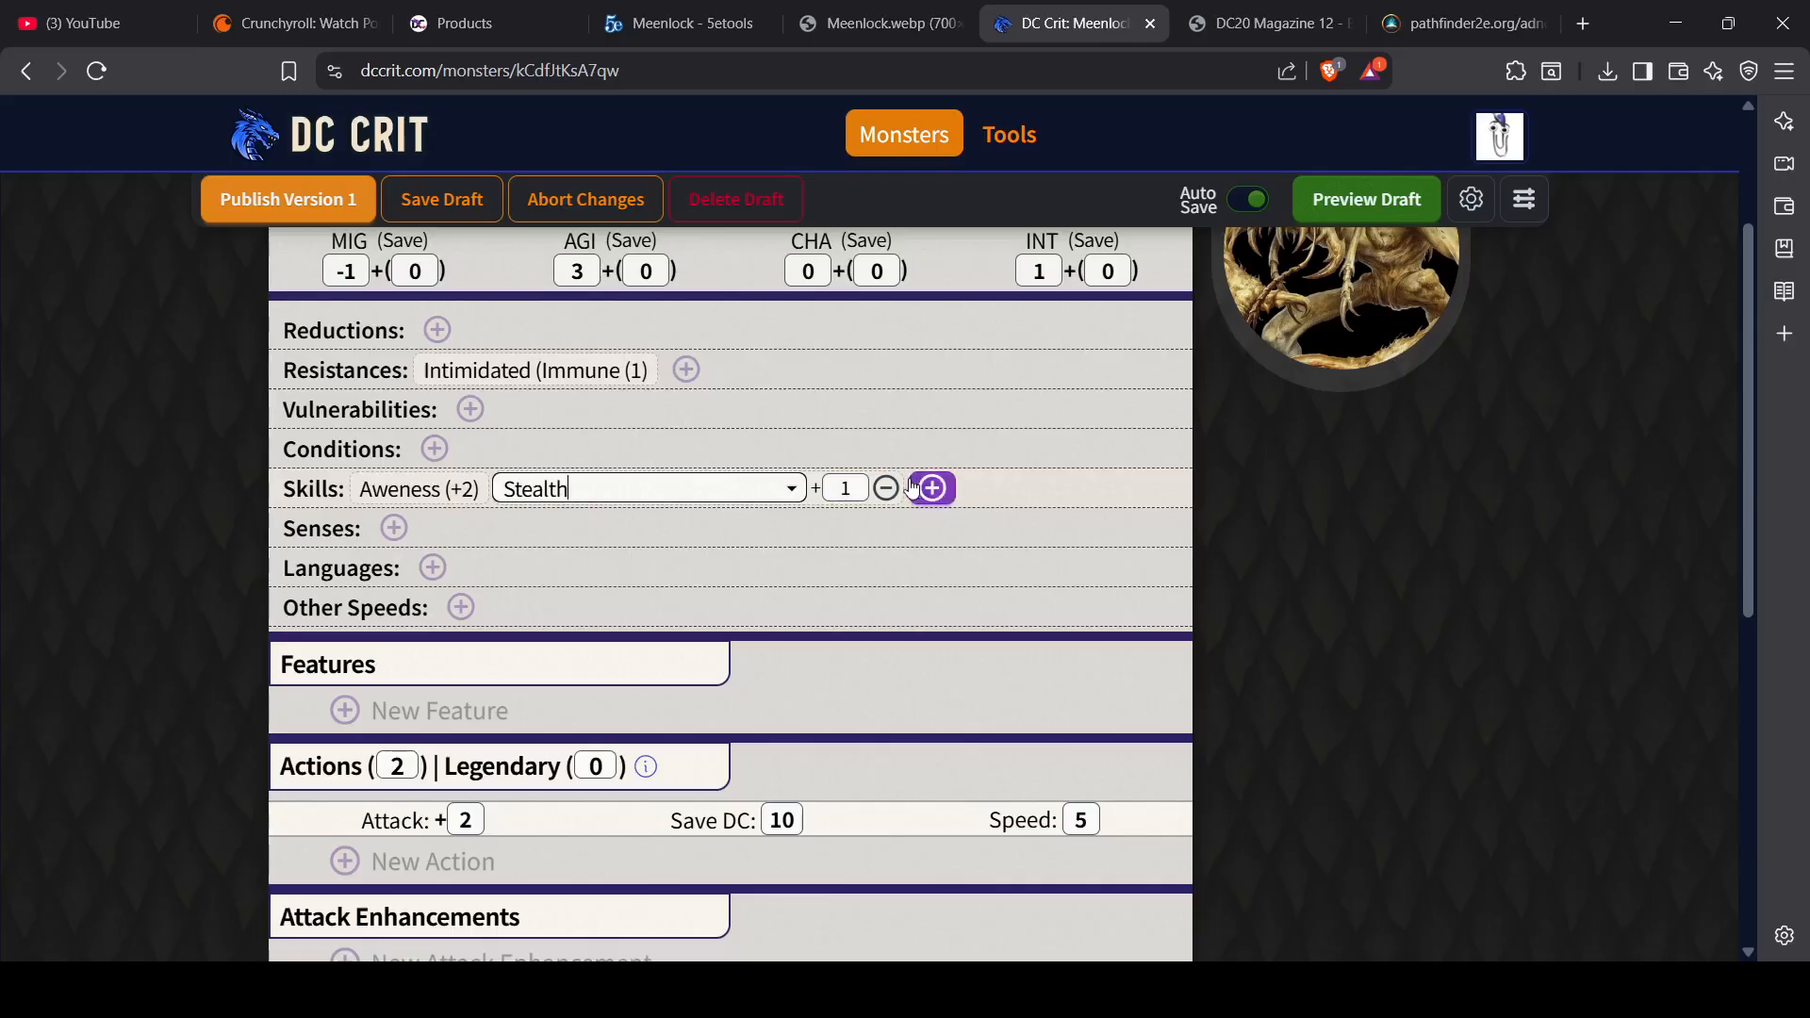
left_click(845, 489)
left_click(873, 491)
left_click(795, 558)
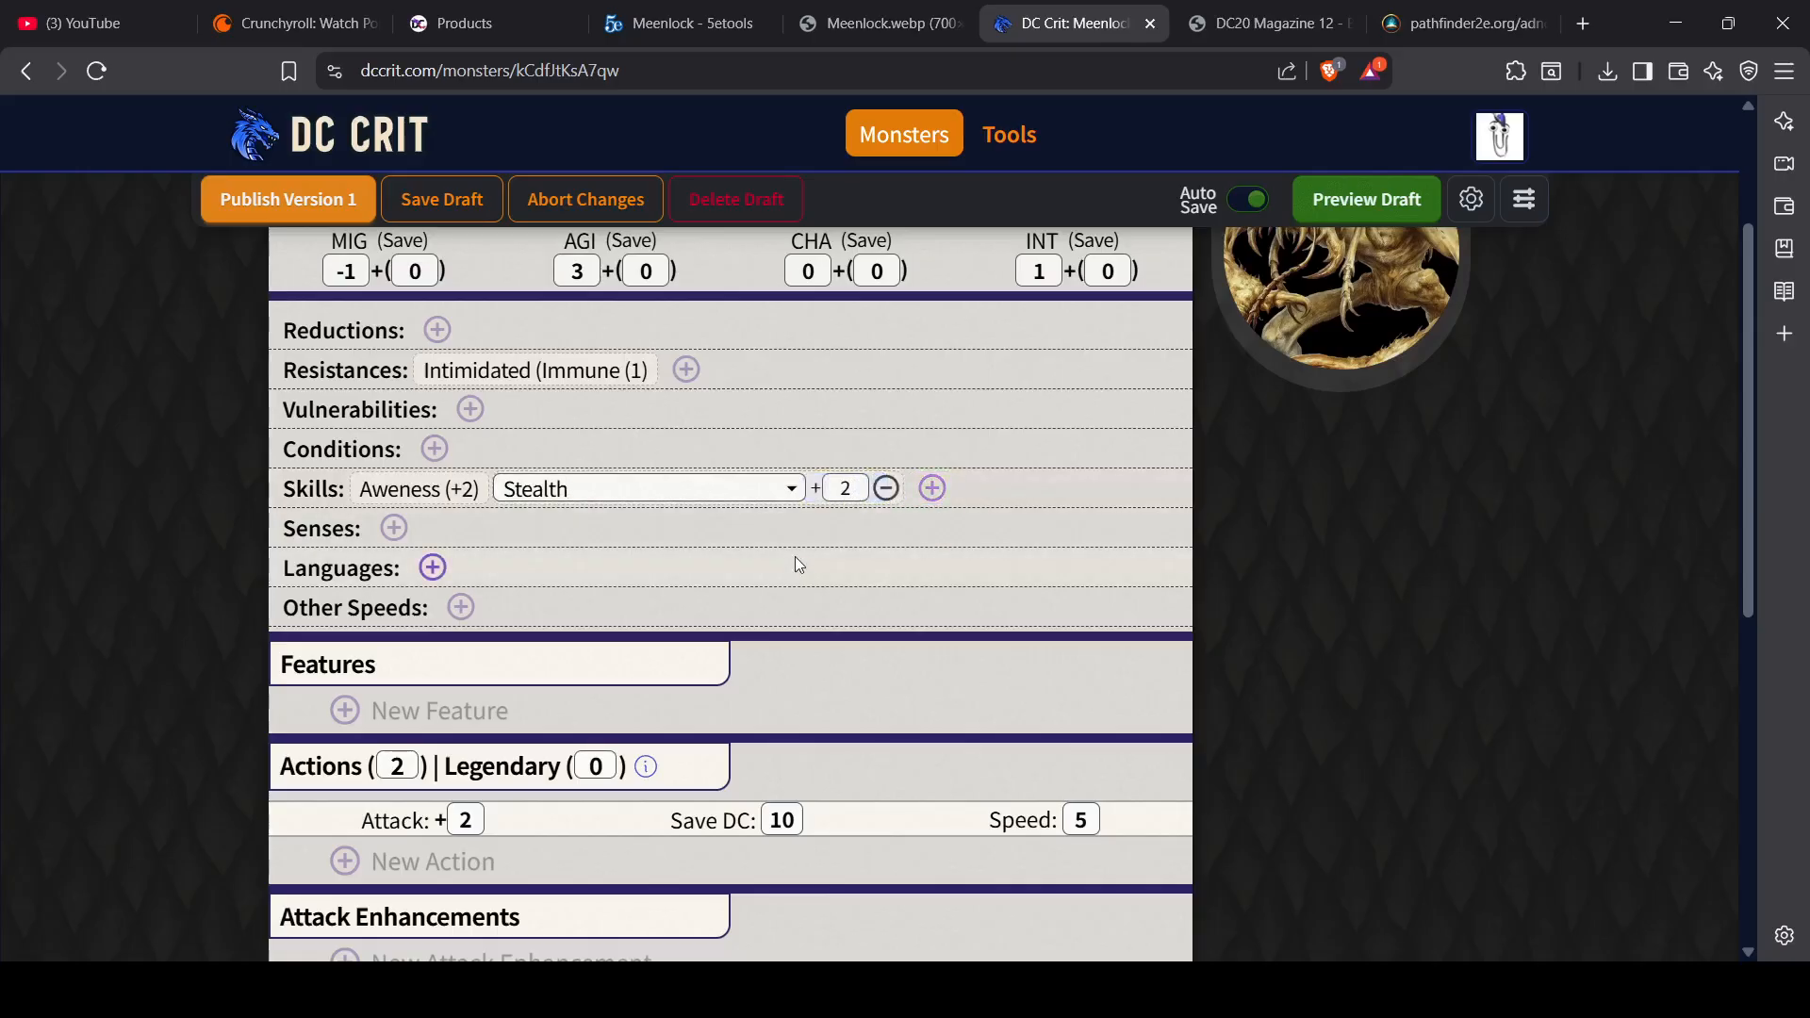
Step: Add a Darkvision entry to the monster's senses
left_click(394, 527)
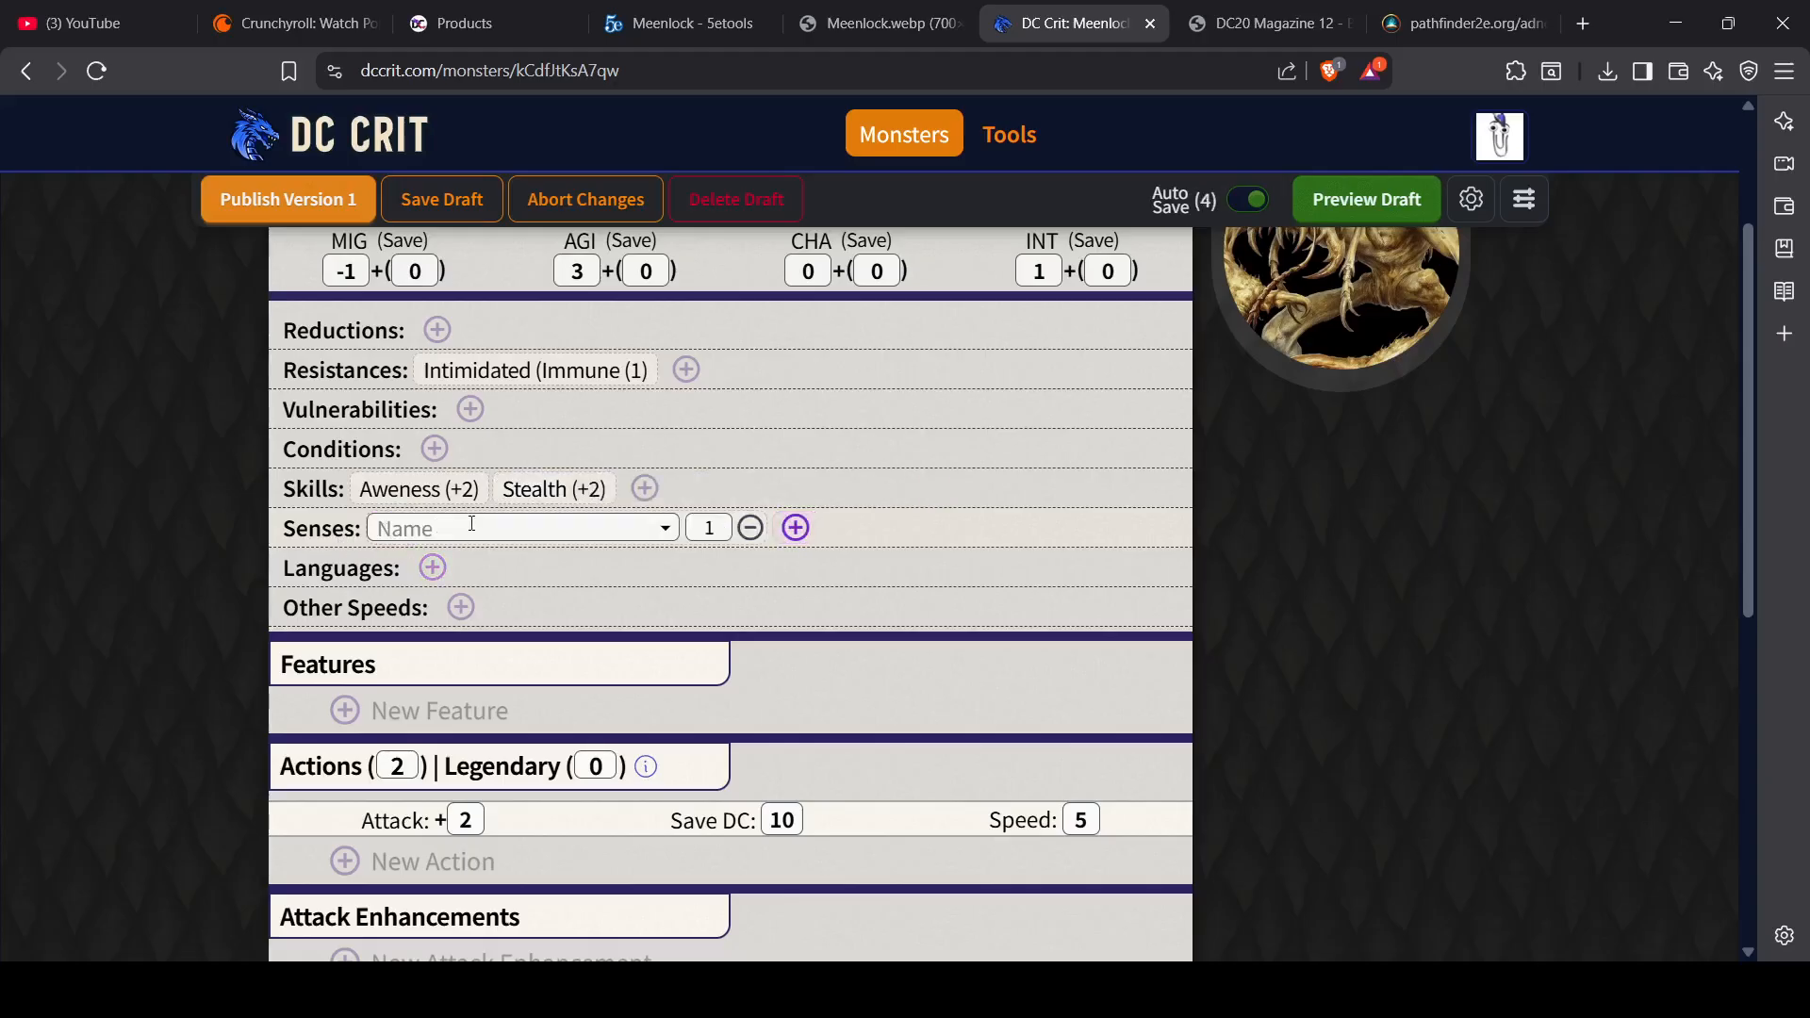
type("Dark")
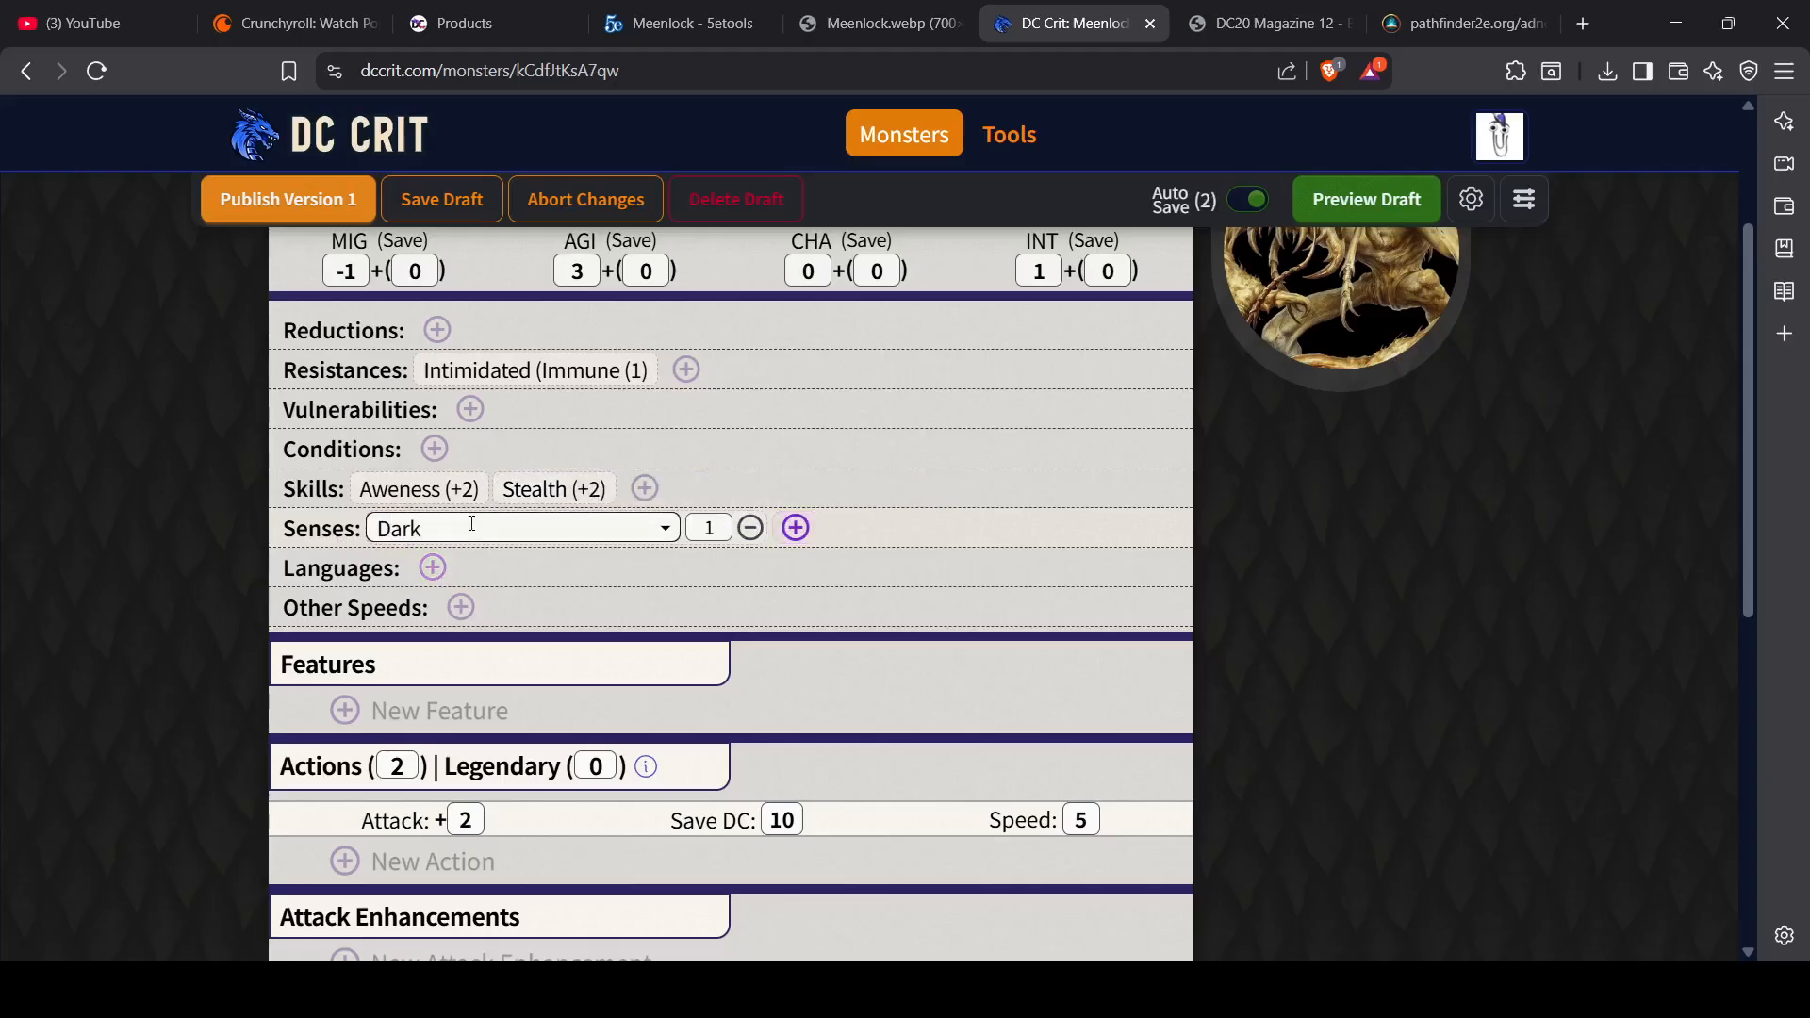
type("nvision")
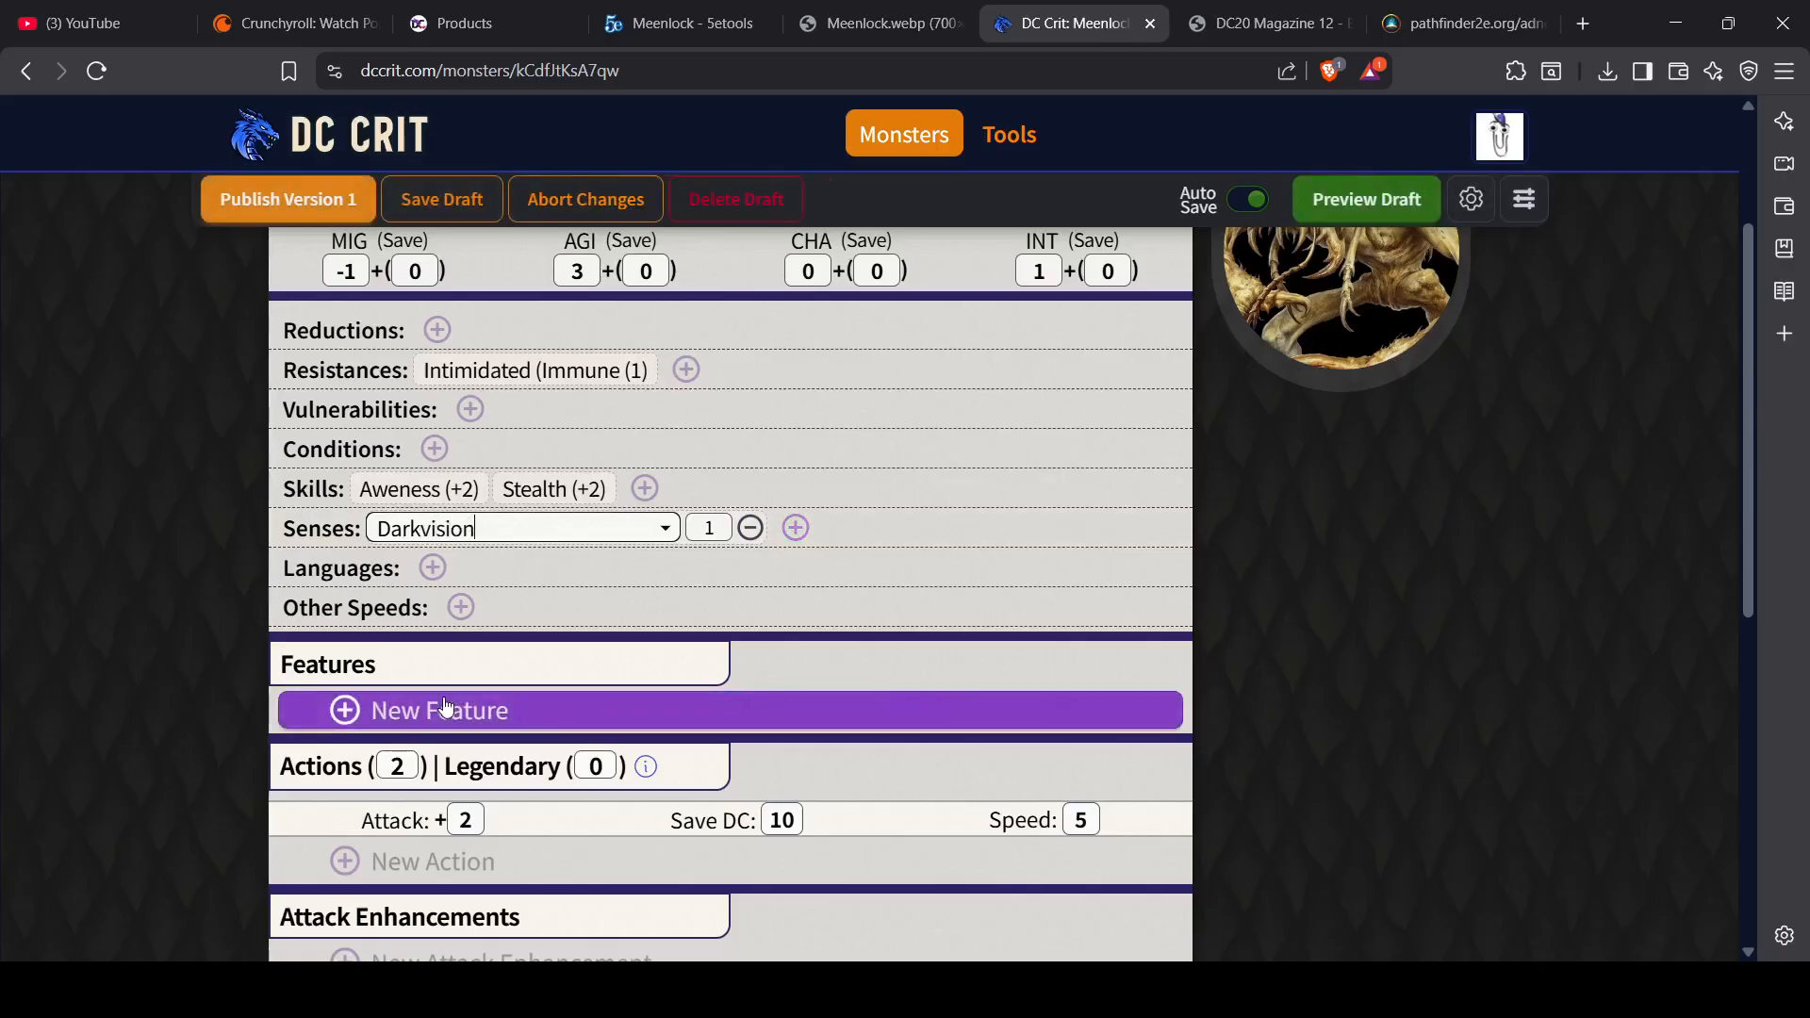
Step: Set the monster's number of actions to 4
scroll(452, 573, "down", 1)
scroll(460, 578, "down", 2)
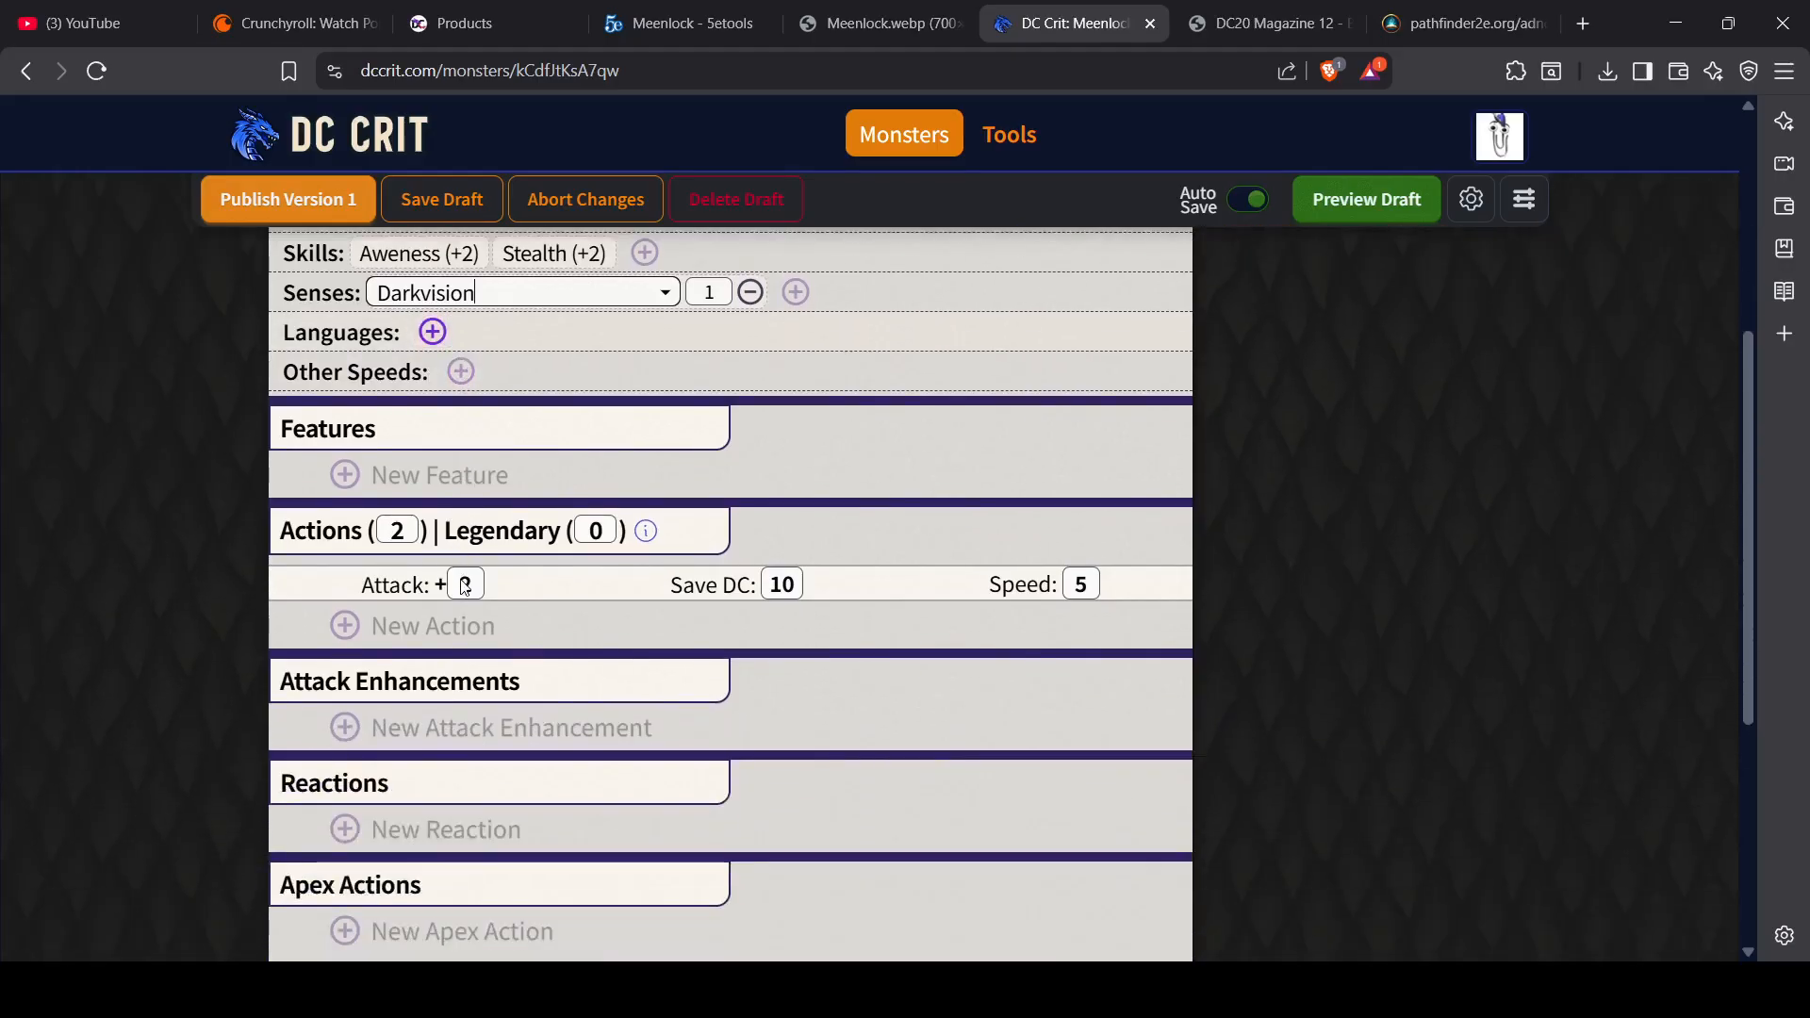
left_click(400, 531)
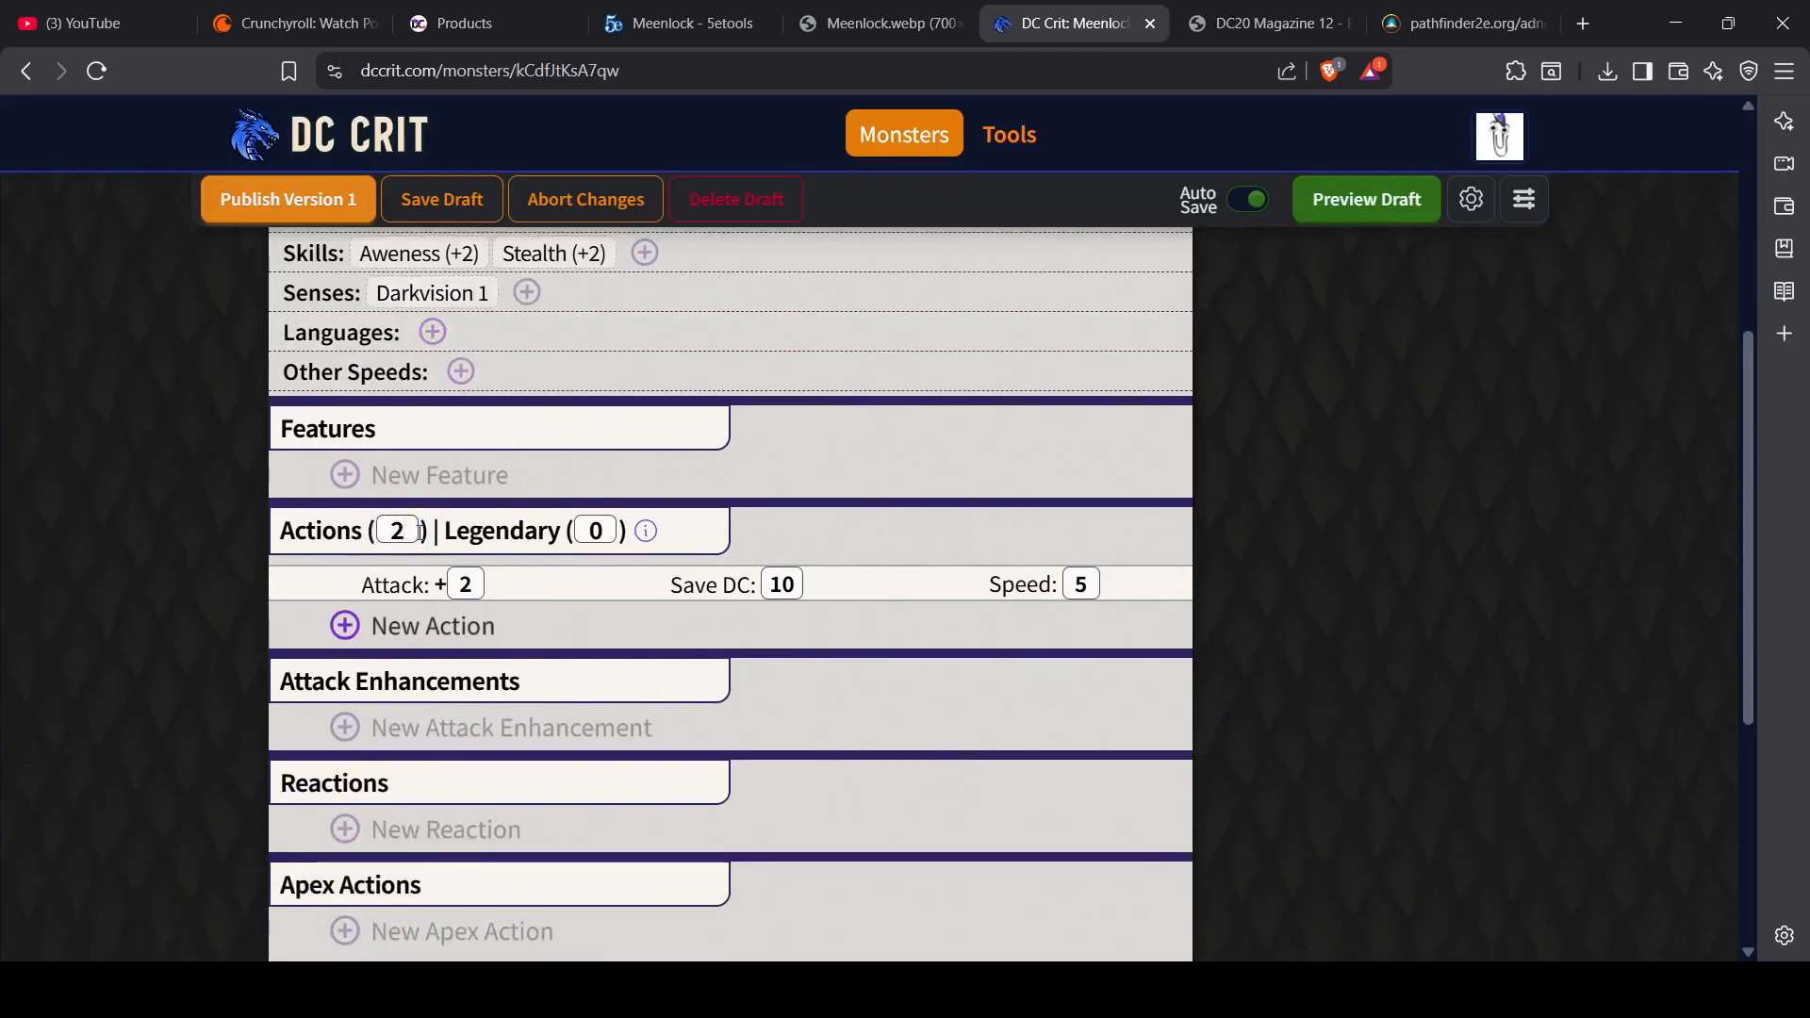
left_click(426, 533)
scroll(523, 514, "up", 1)
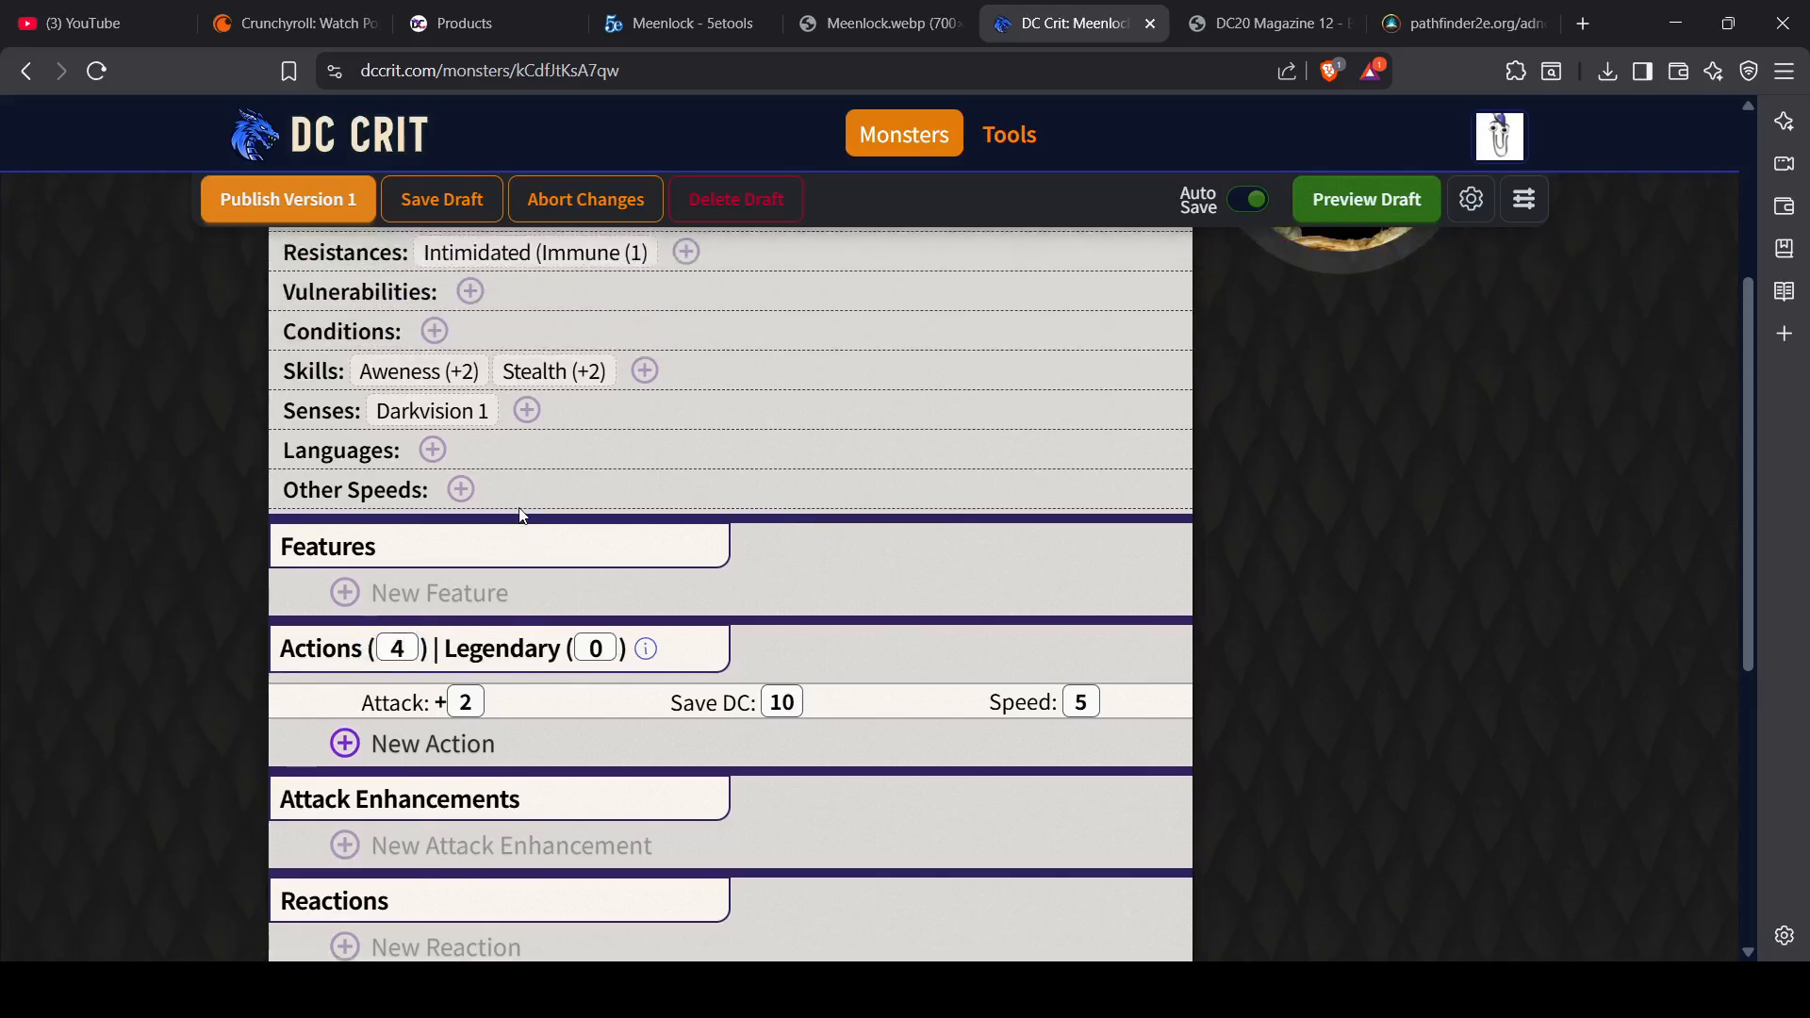
Step: Add another speed named "Teleport 5 (In Darkness)" without a description
scroll(399, 617, "down", 1)
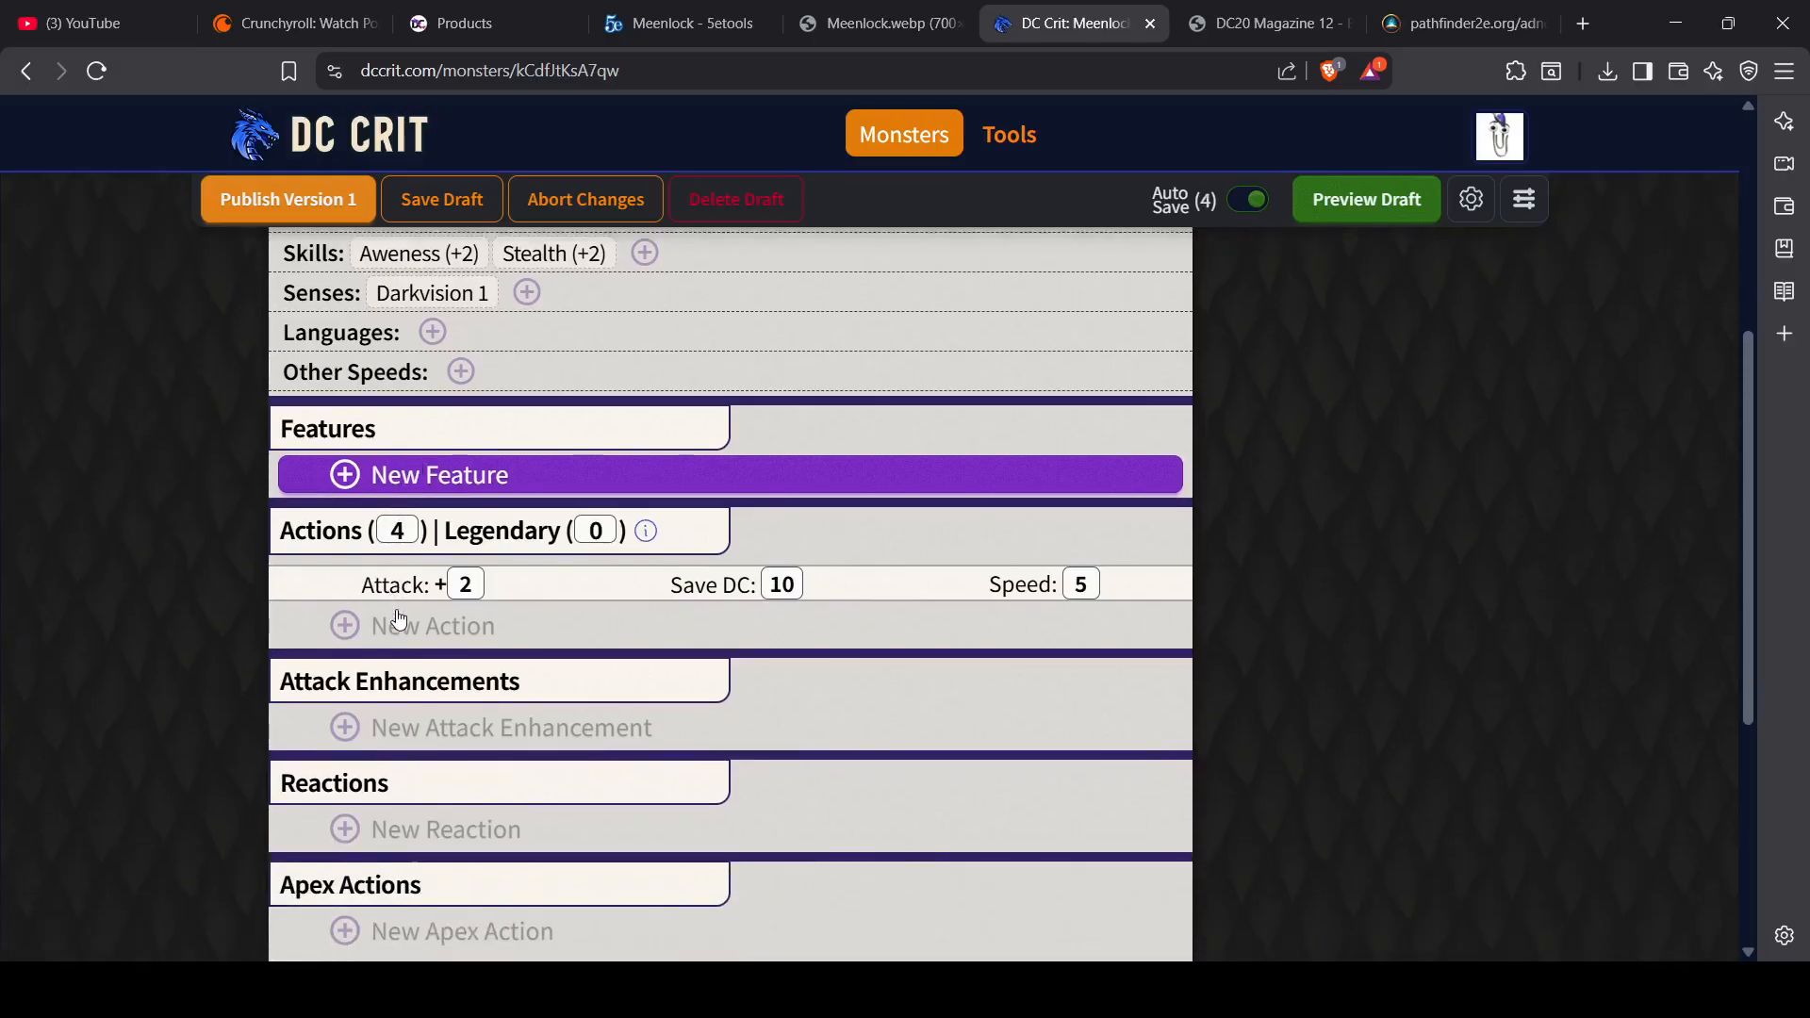
scroll(400, 617, "down", 1)
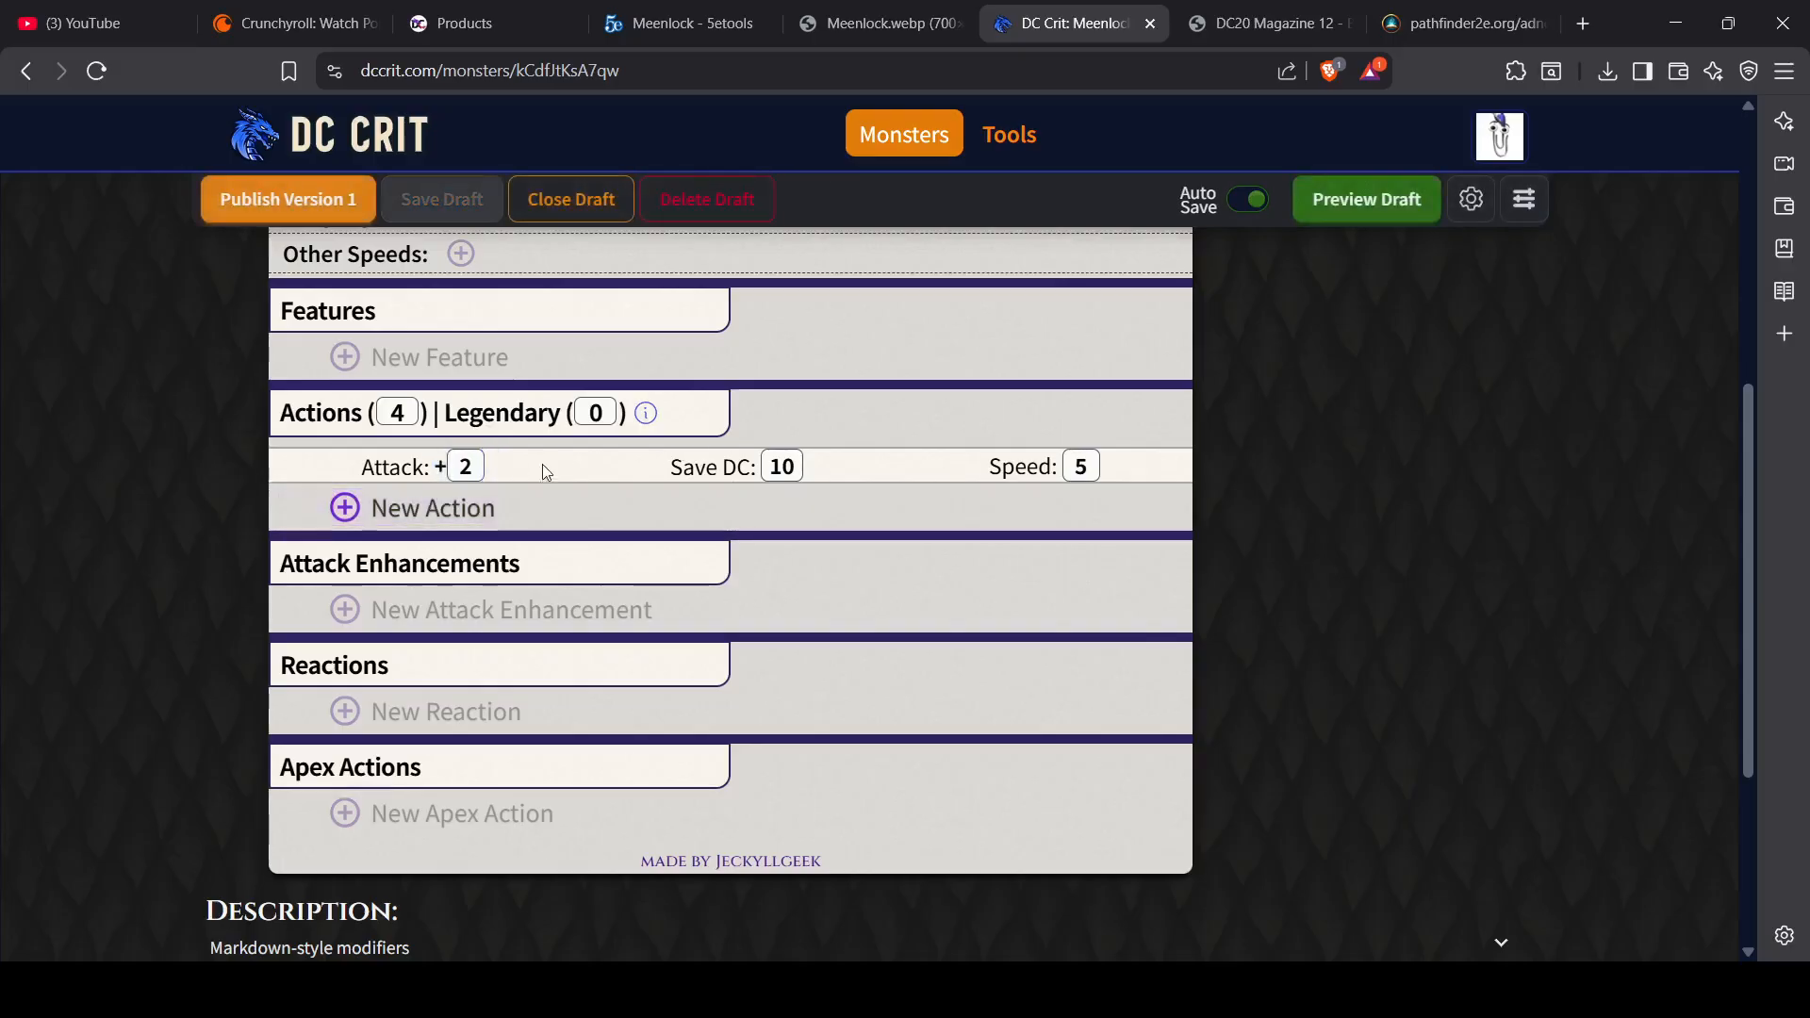
scroll(545, 469, "up", 3)
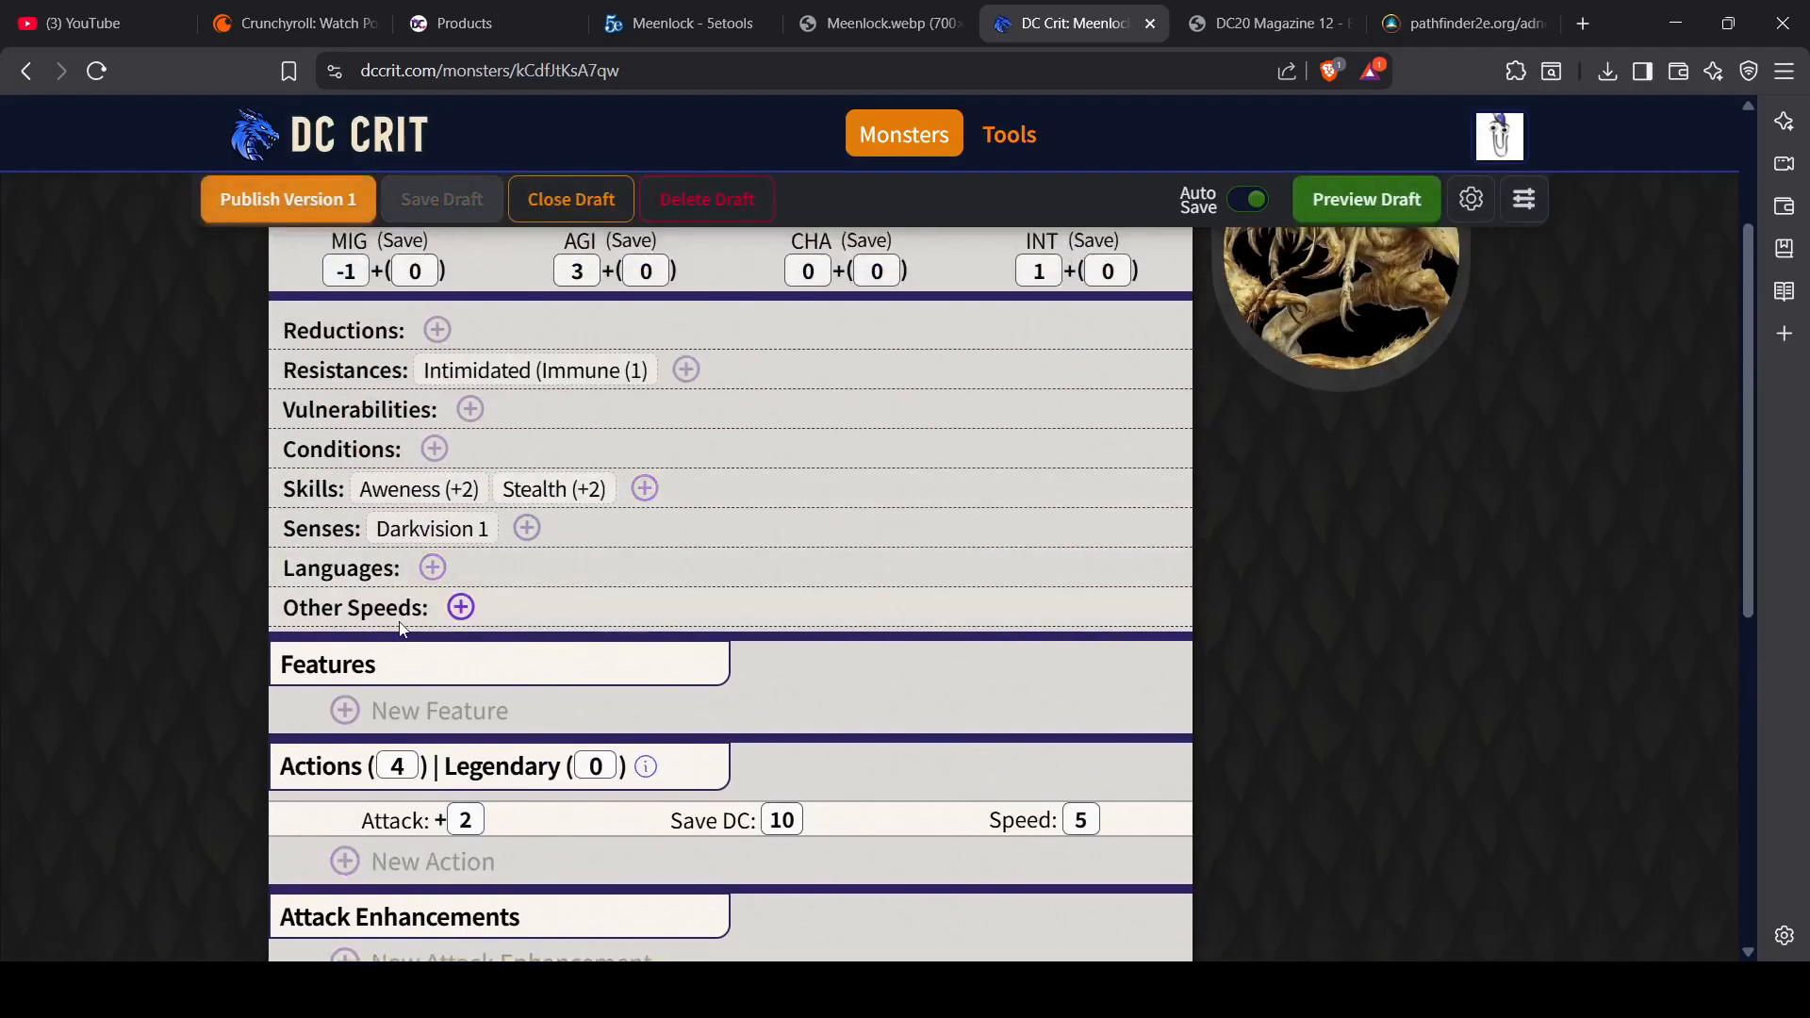
left_click(461, 608)
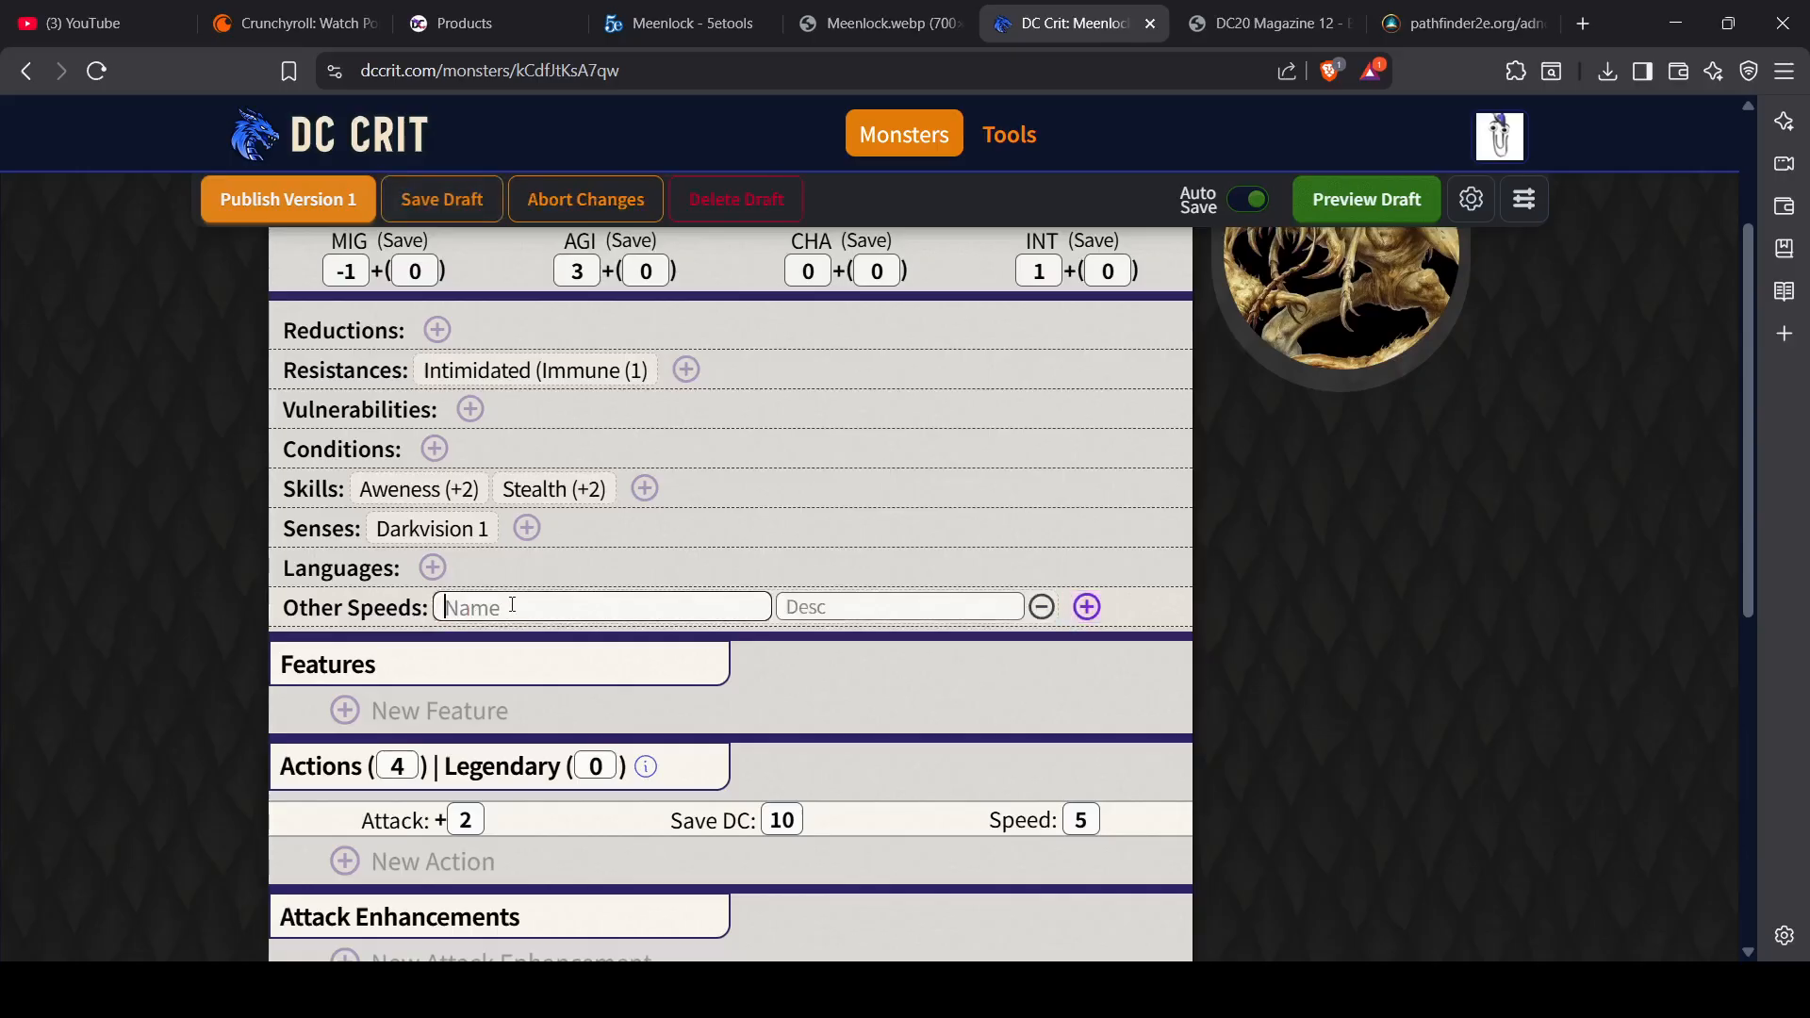
type("Teleport 5 (In Darkness")
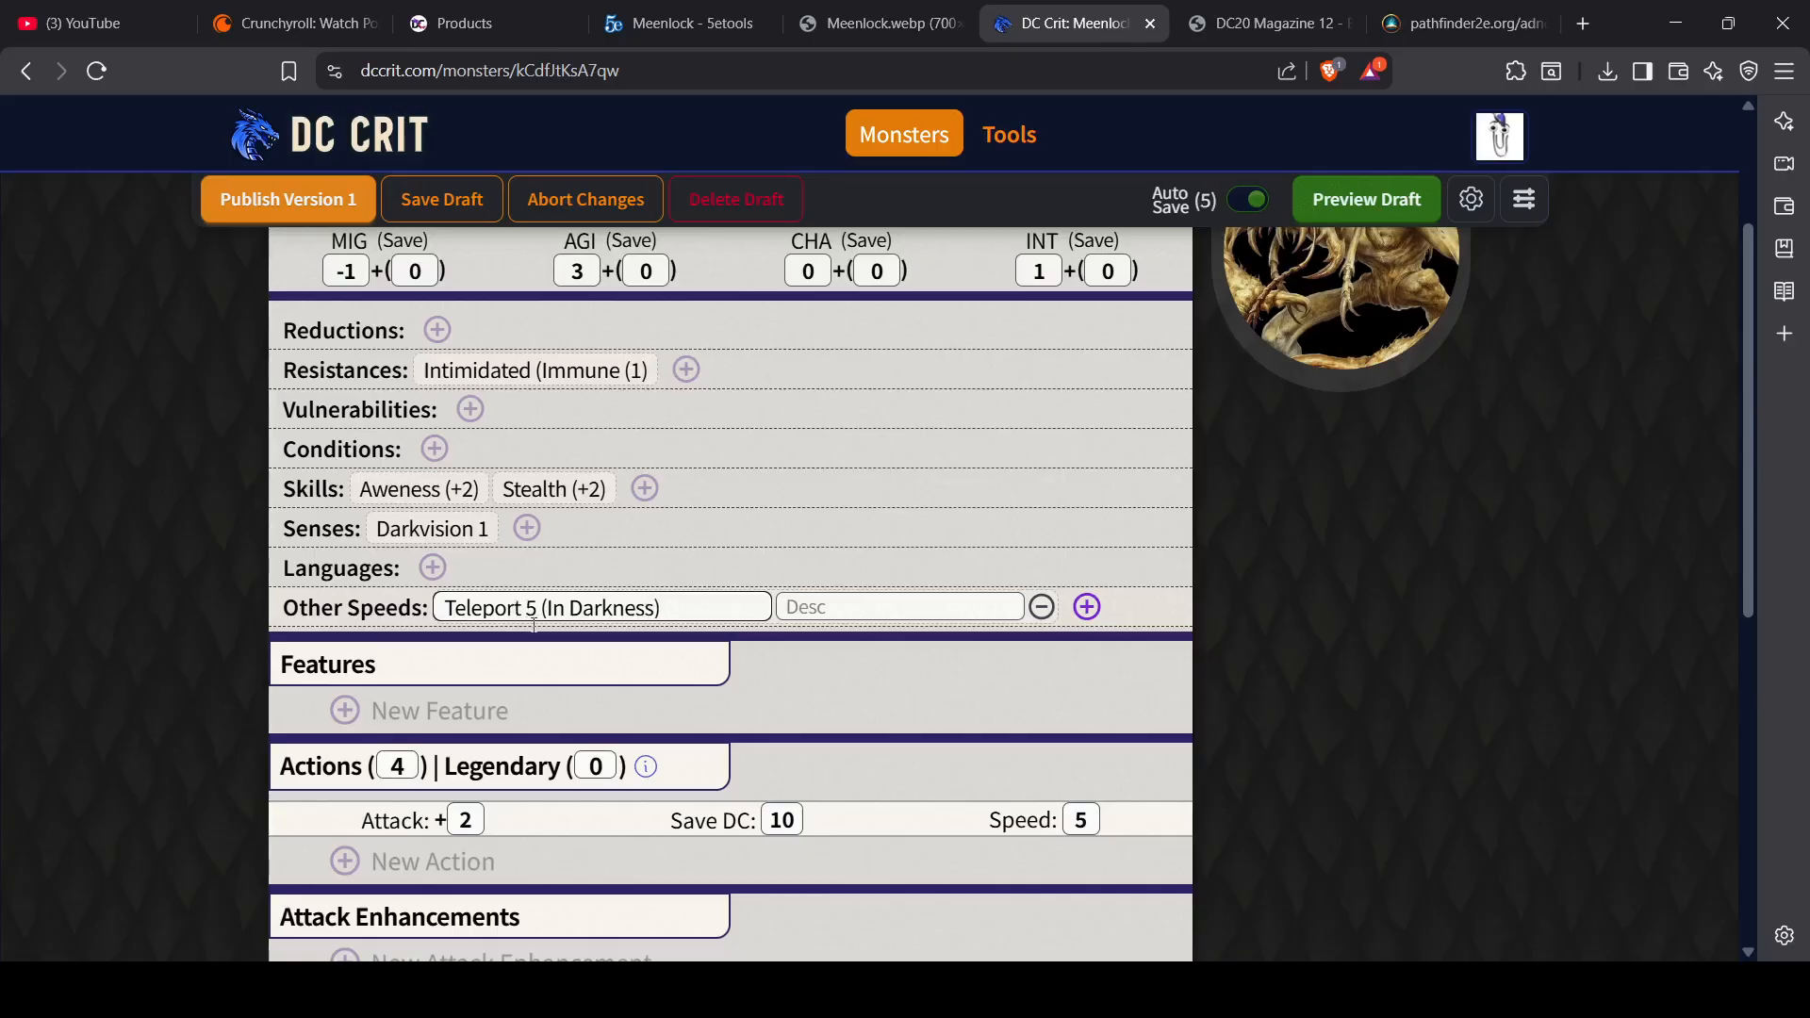
Step: Check the attack bonus in the DC20 Monster Statistics Table and set the monster's Attack to +4
scroll(553, 683, "down", 1)
scroll(553, 693, "down", 1)
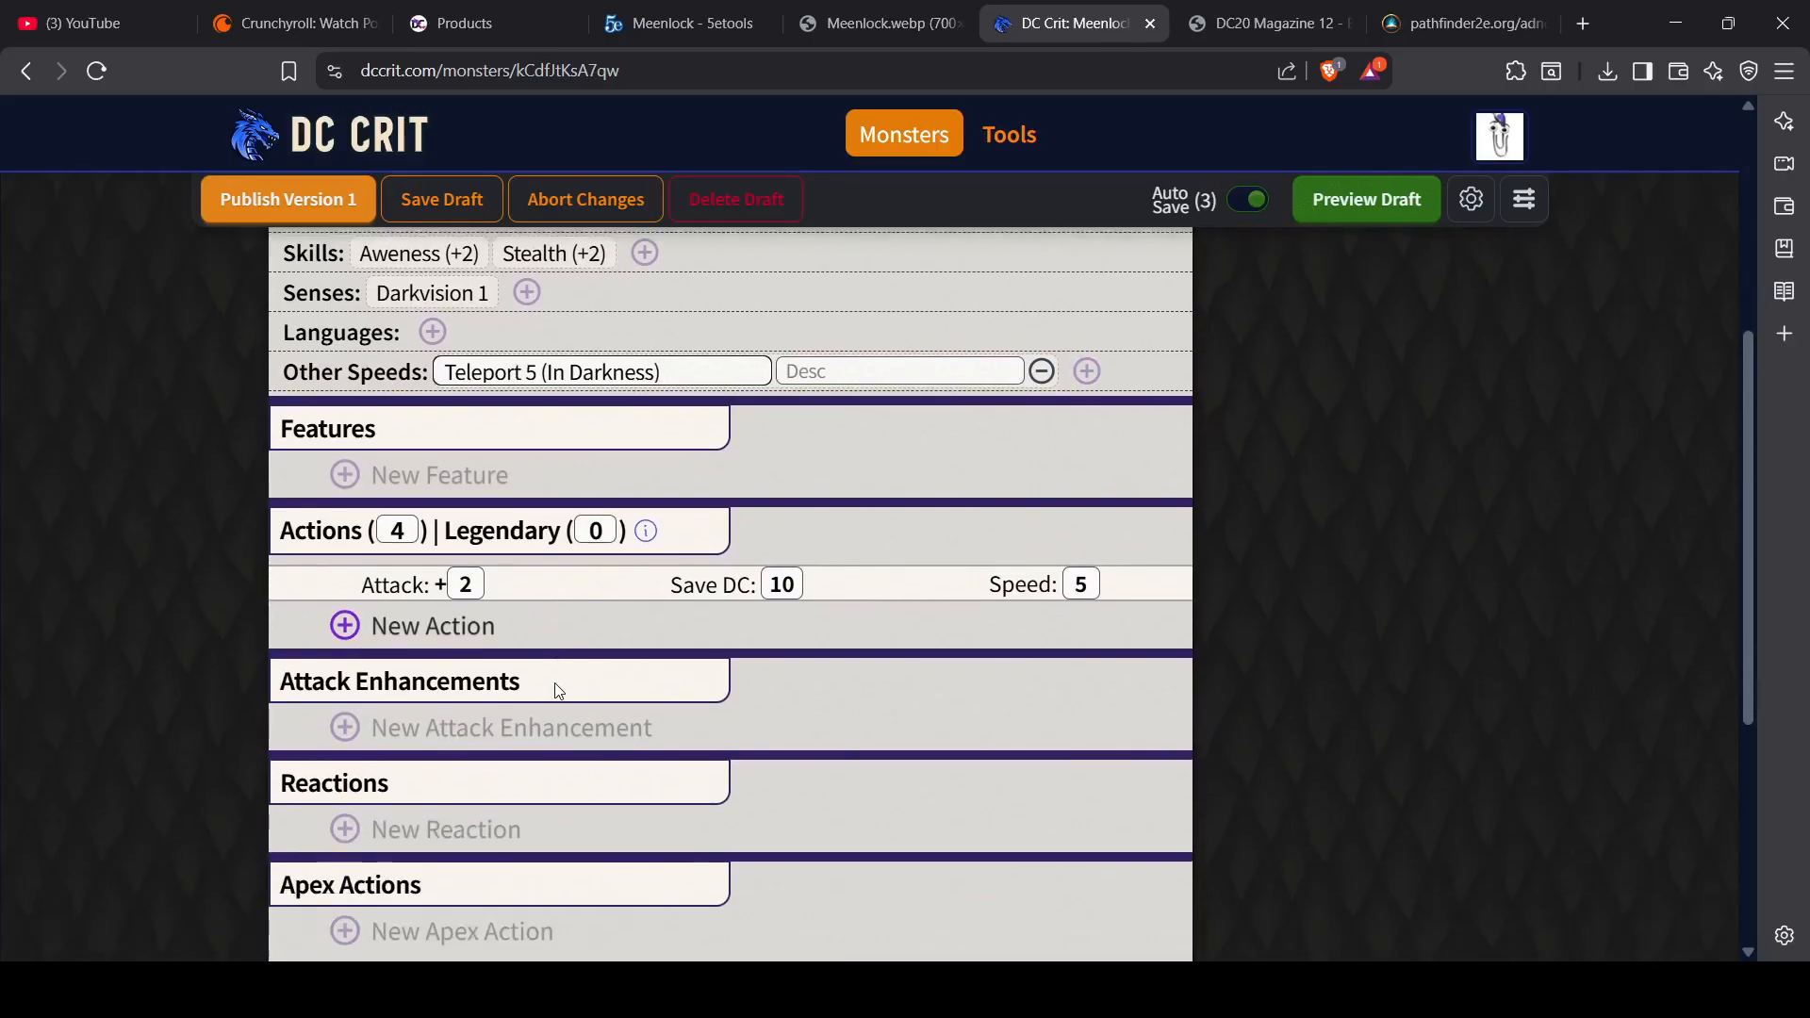
left_click(482, 585)
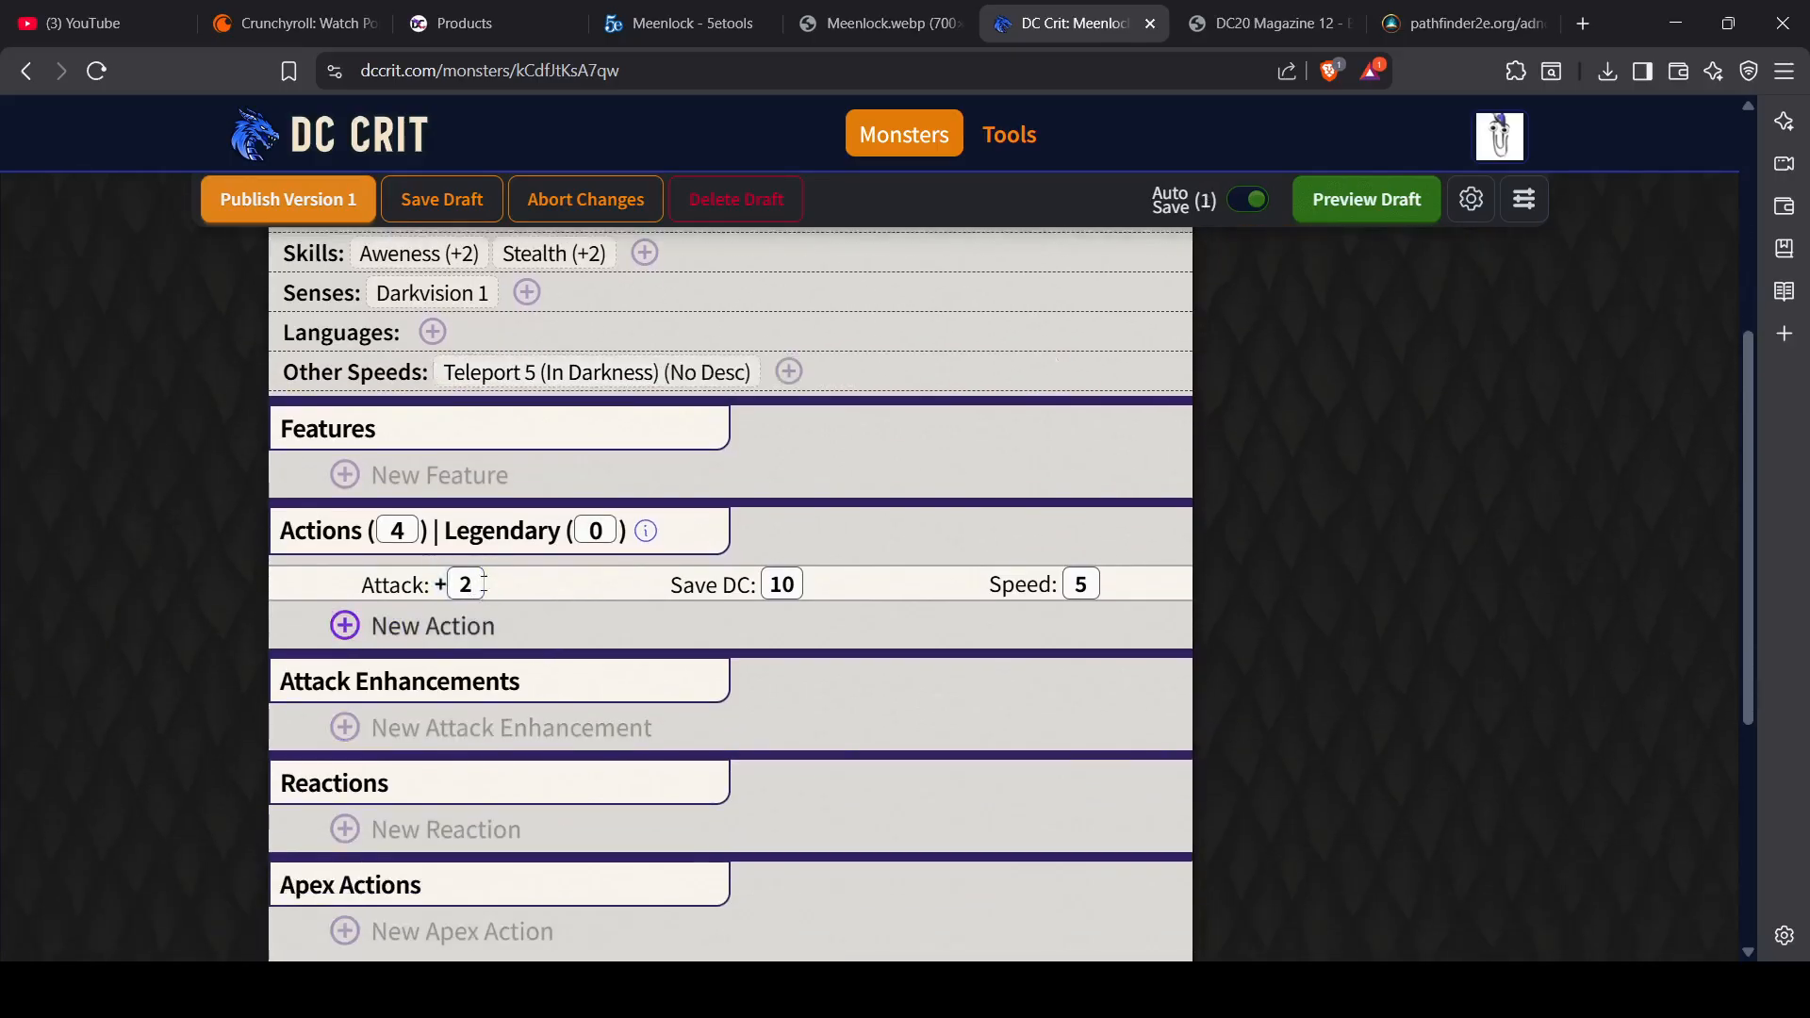
left_click(1249, 28)
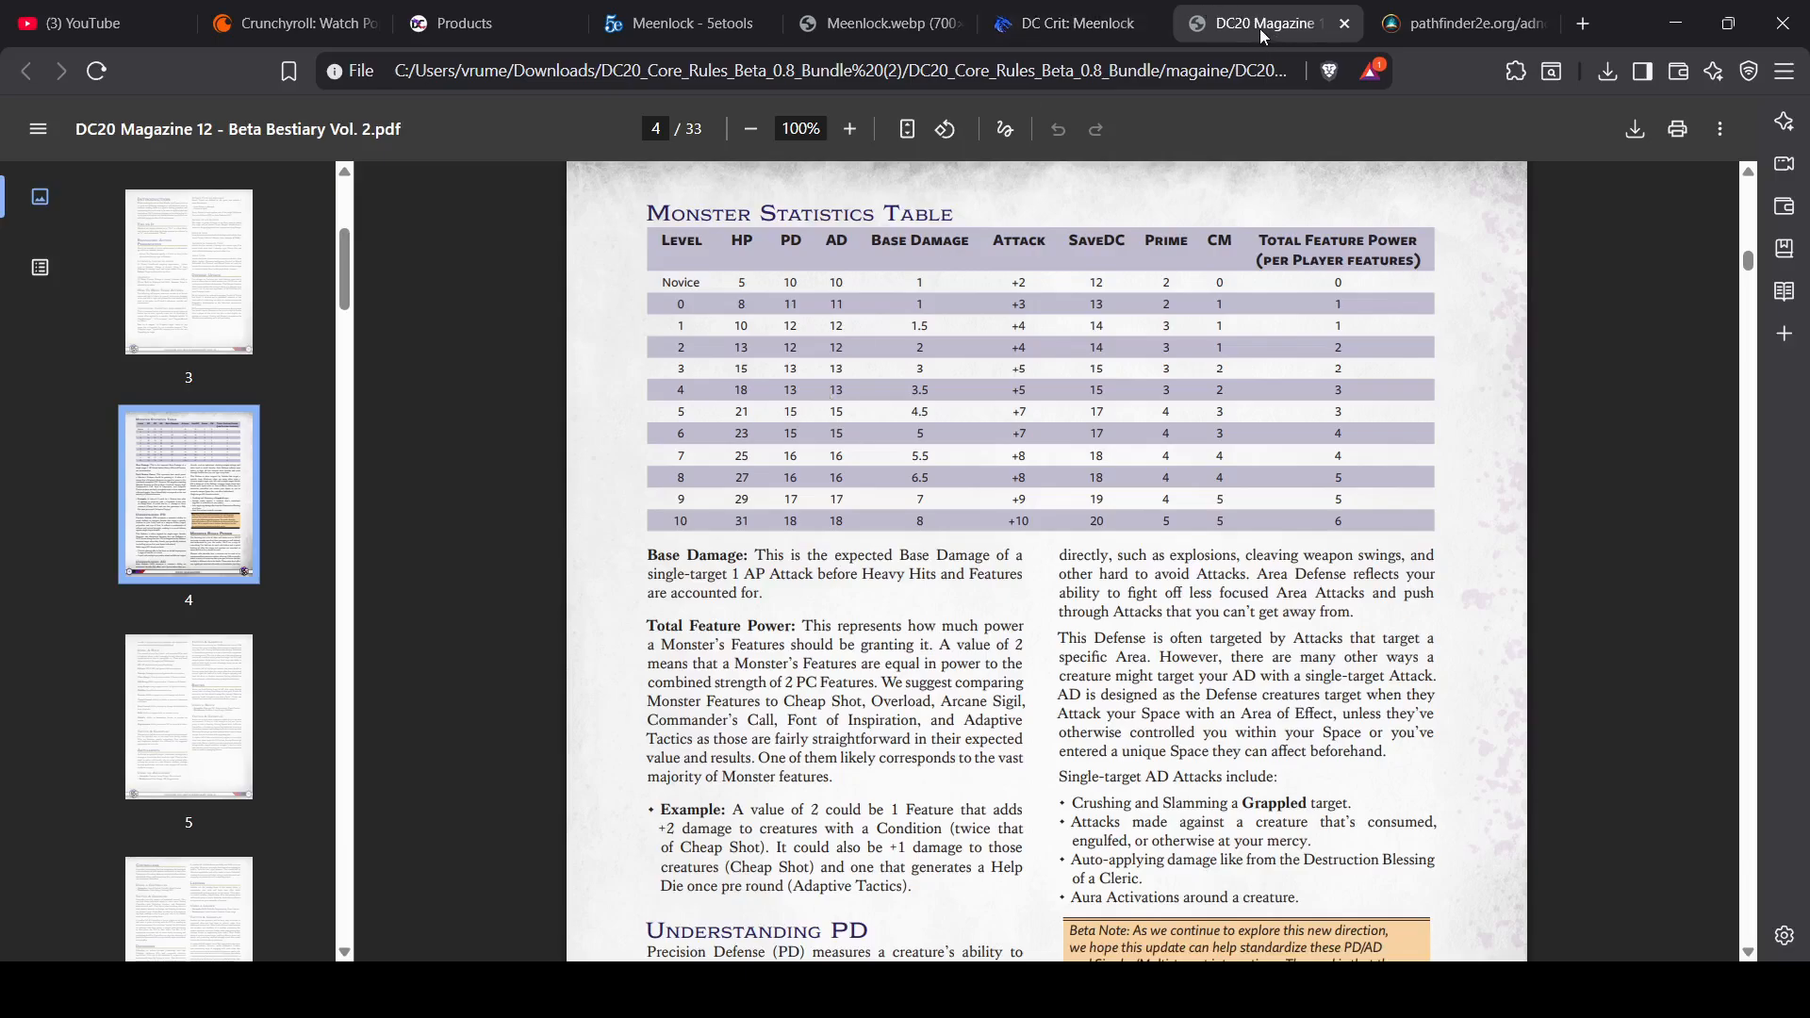
left_click(1084, 27)
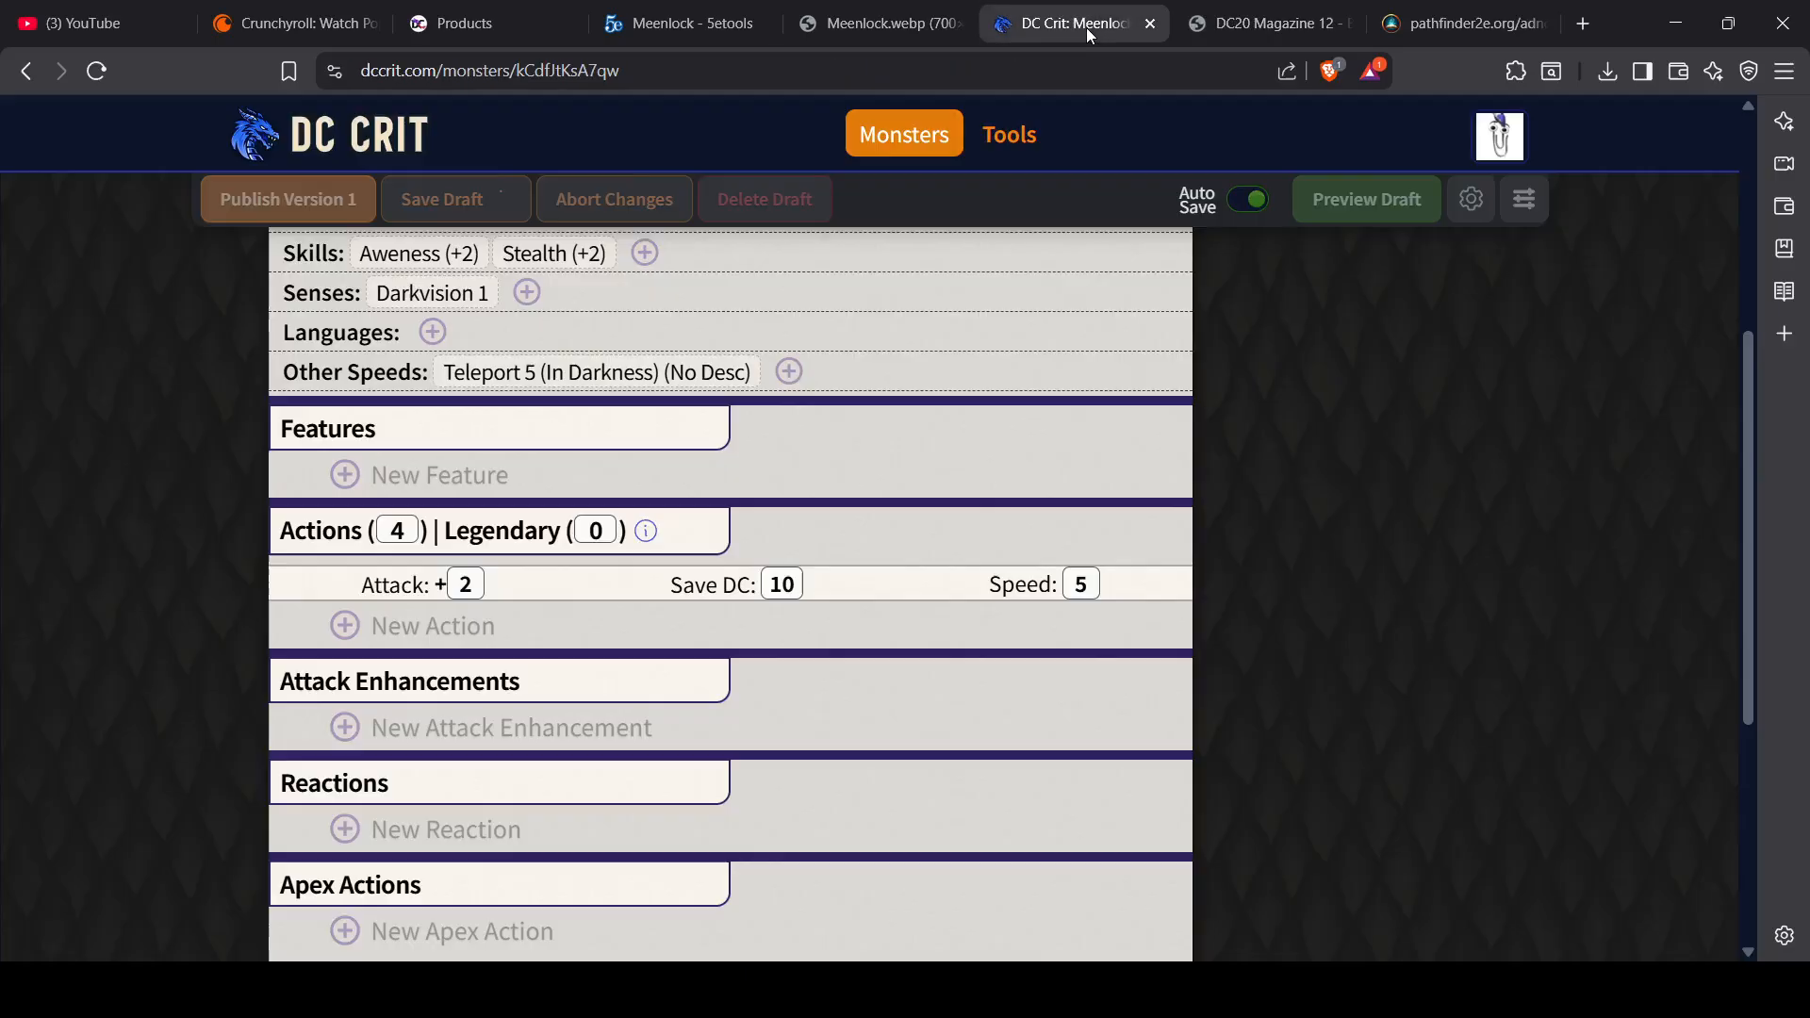
left_click(488, 585)
left_click(488, 584)
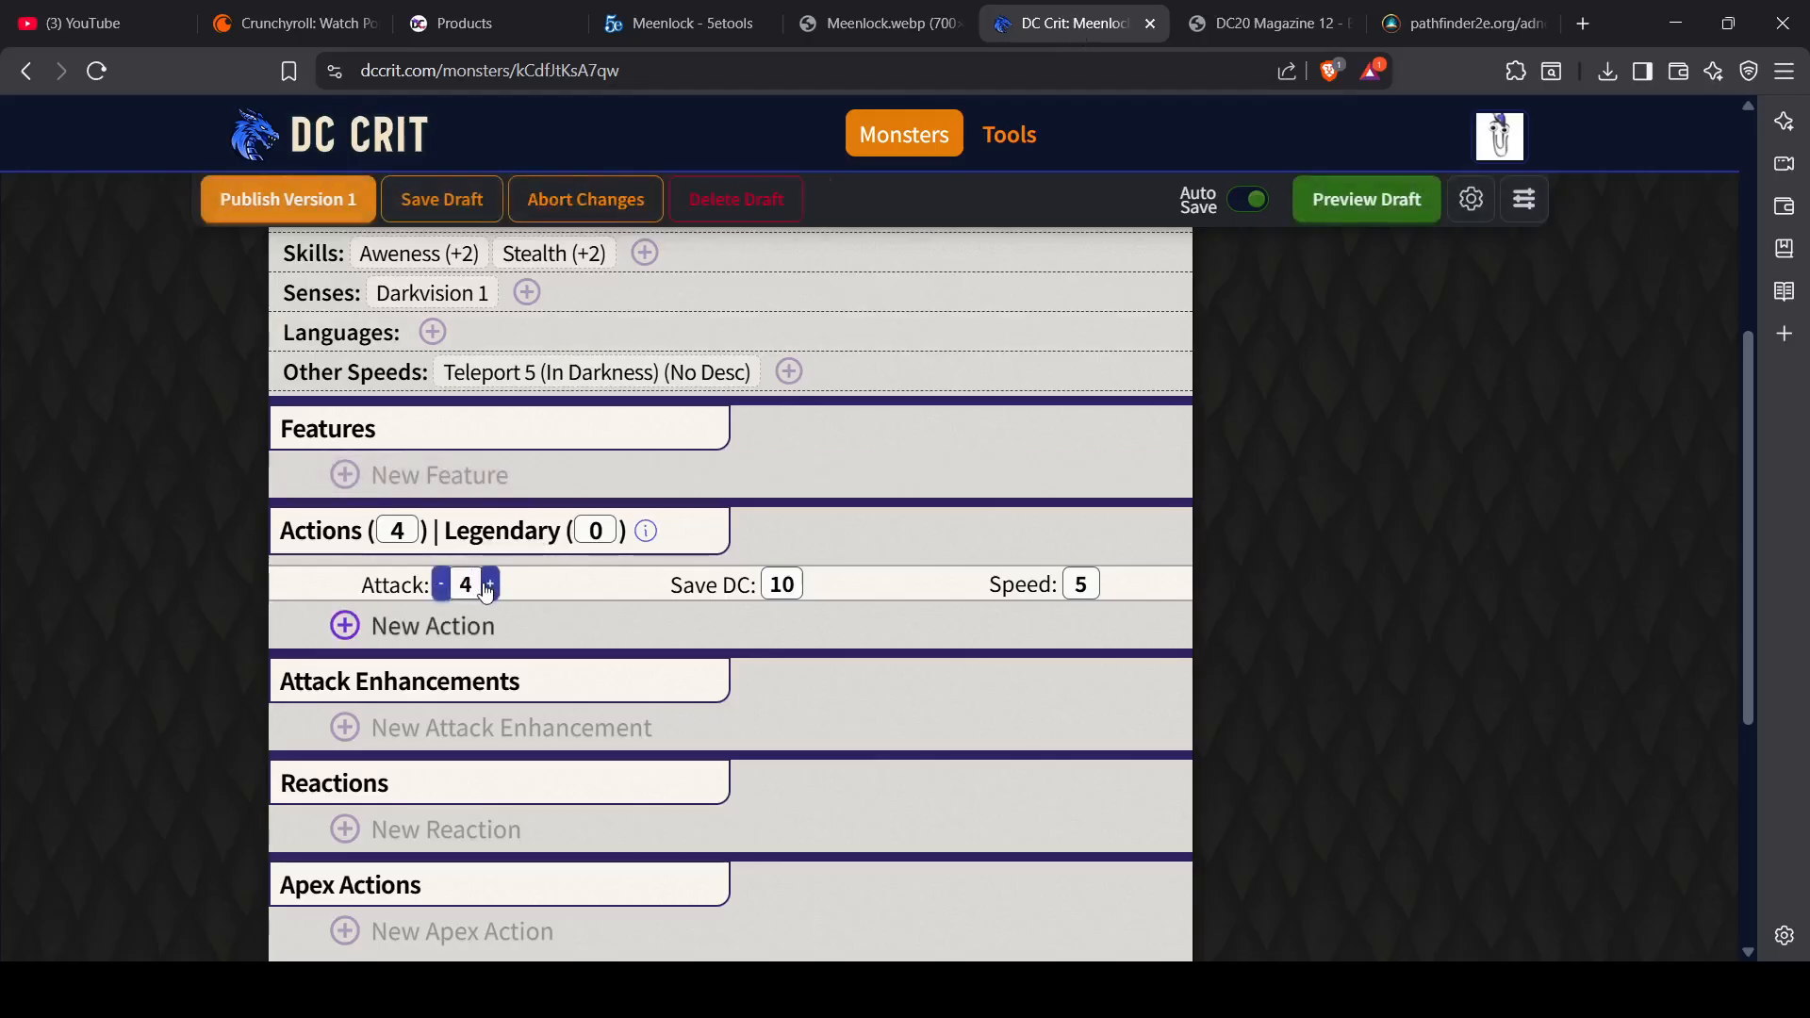
Step: Look up the save DC in the Monster Statistics Table and set the monster's Save DC to 14
left_click(1259, 23)
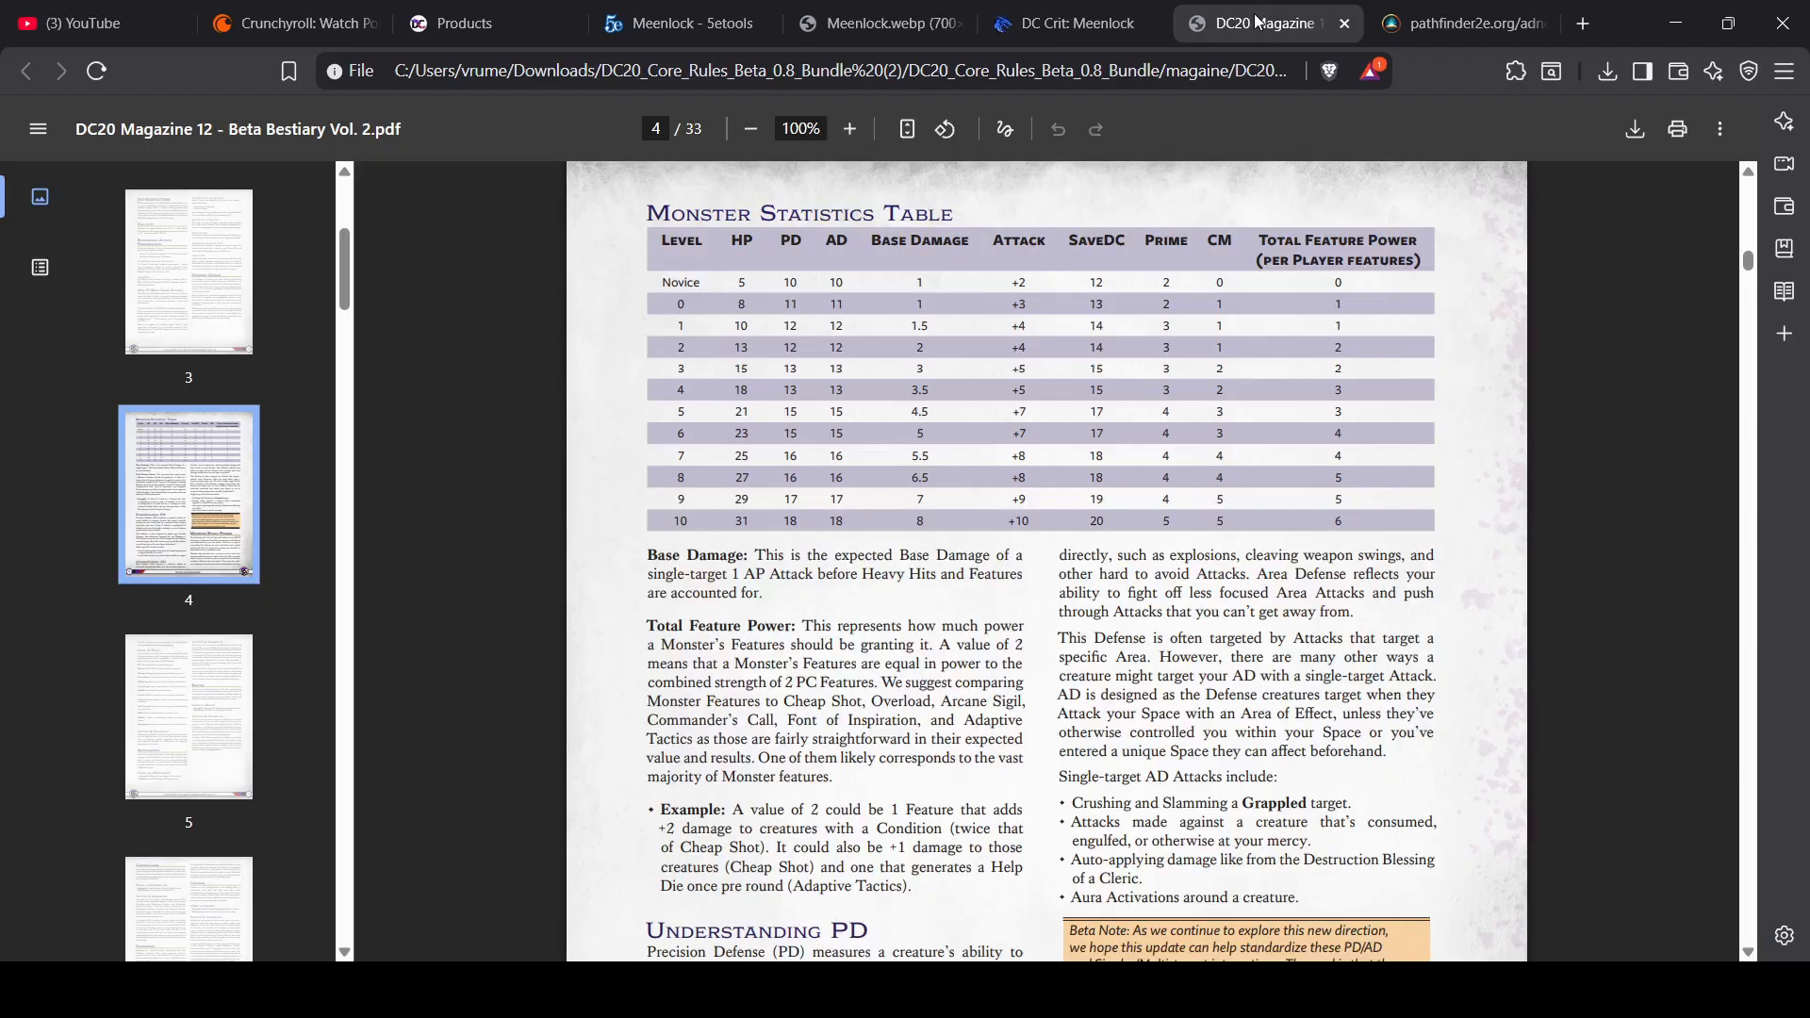
left_click(1065, 27)
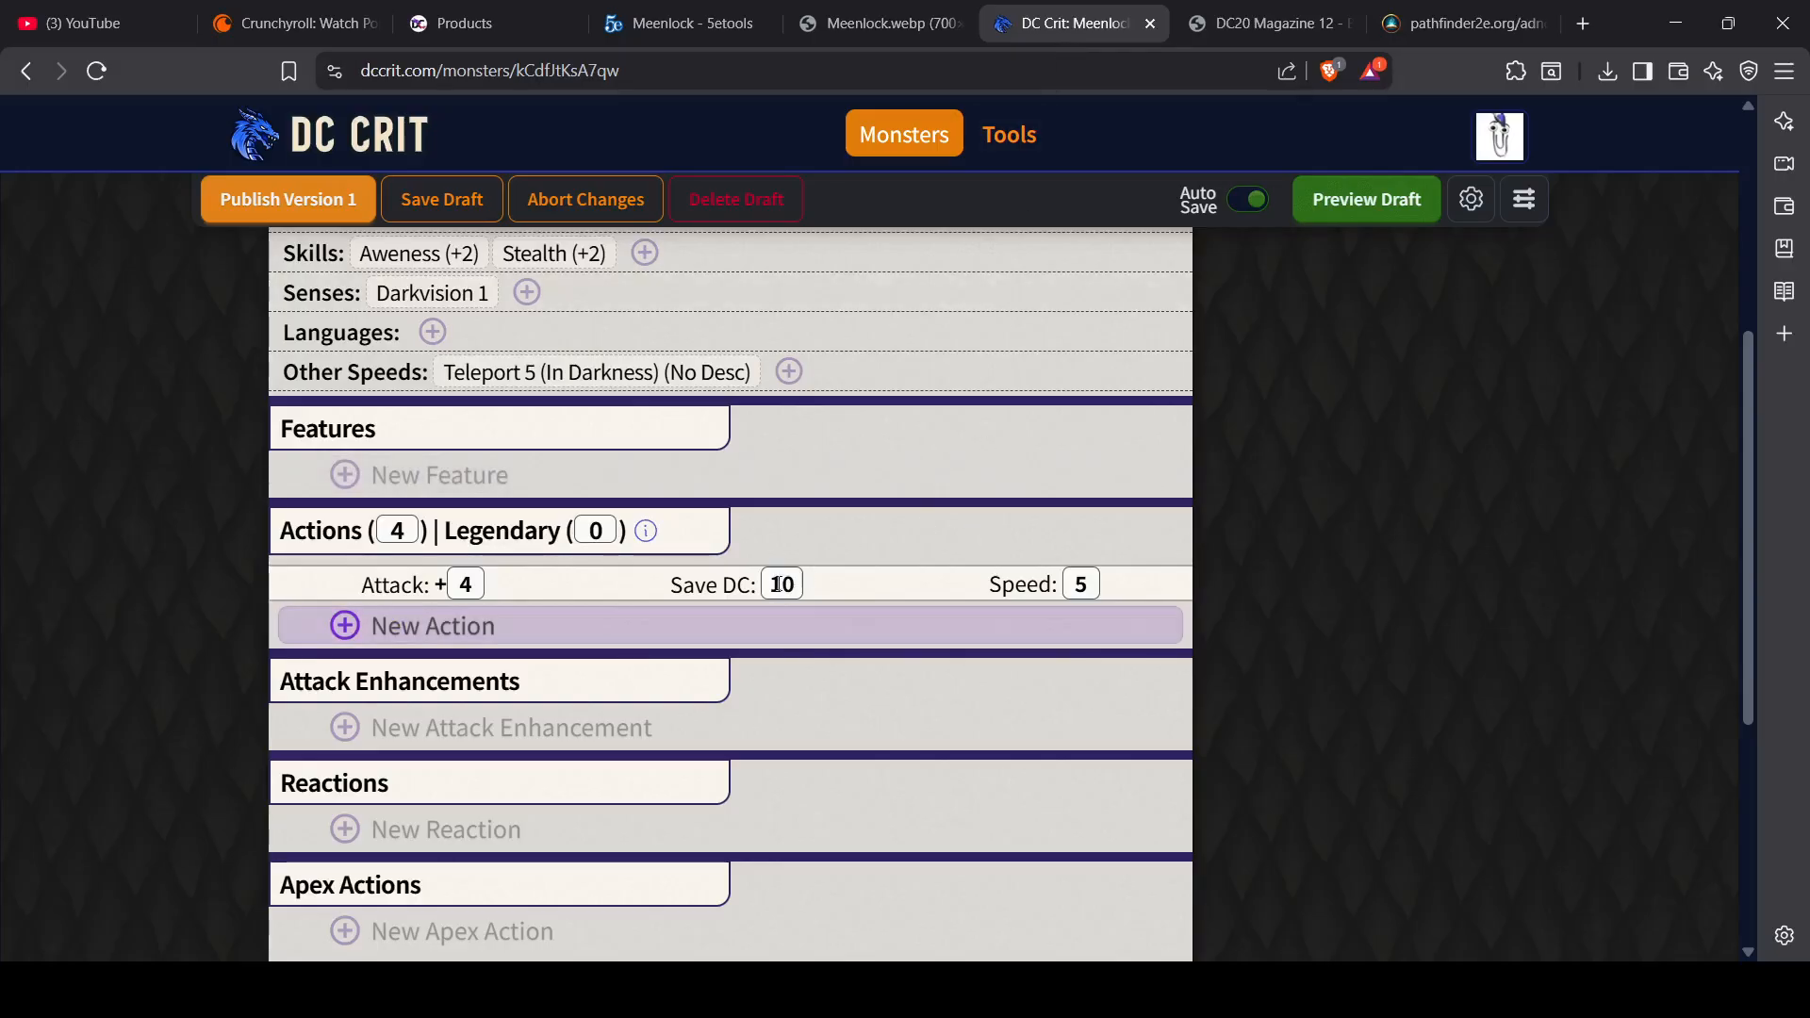
left_click(809, 585)
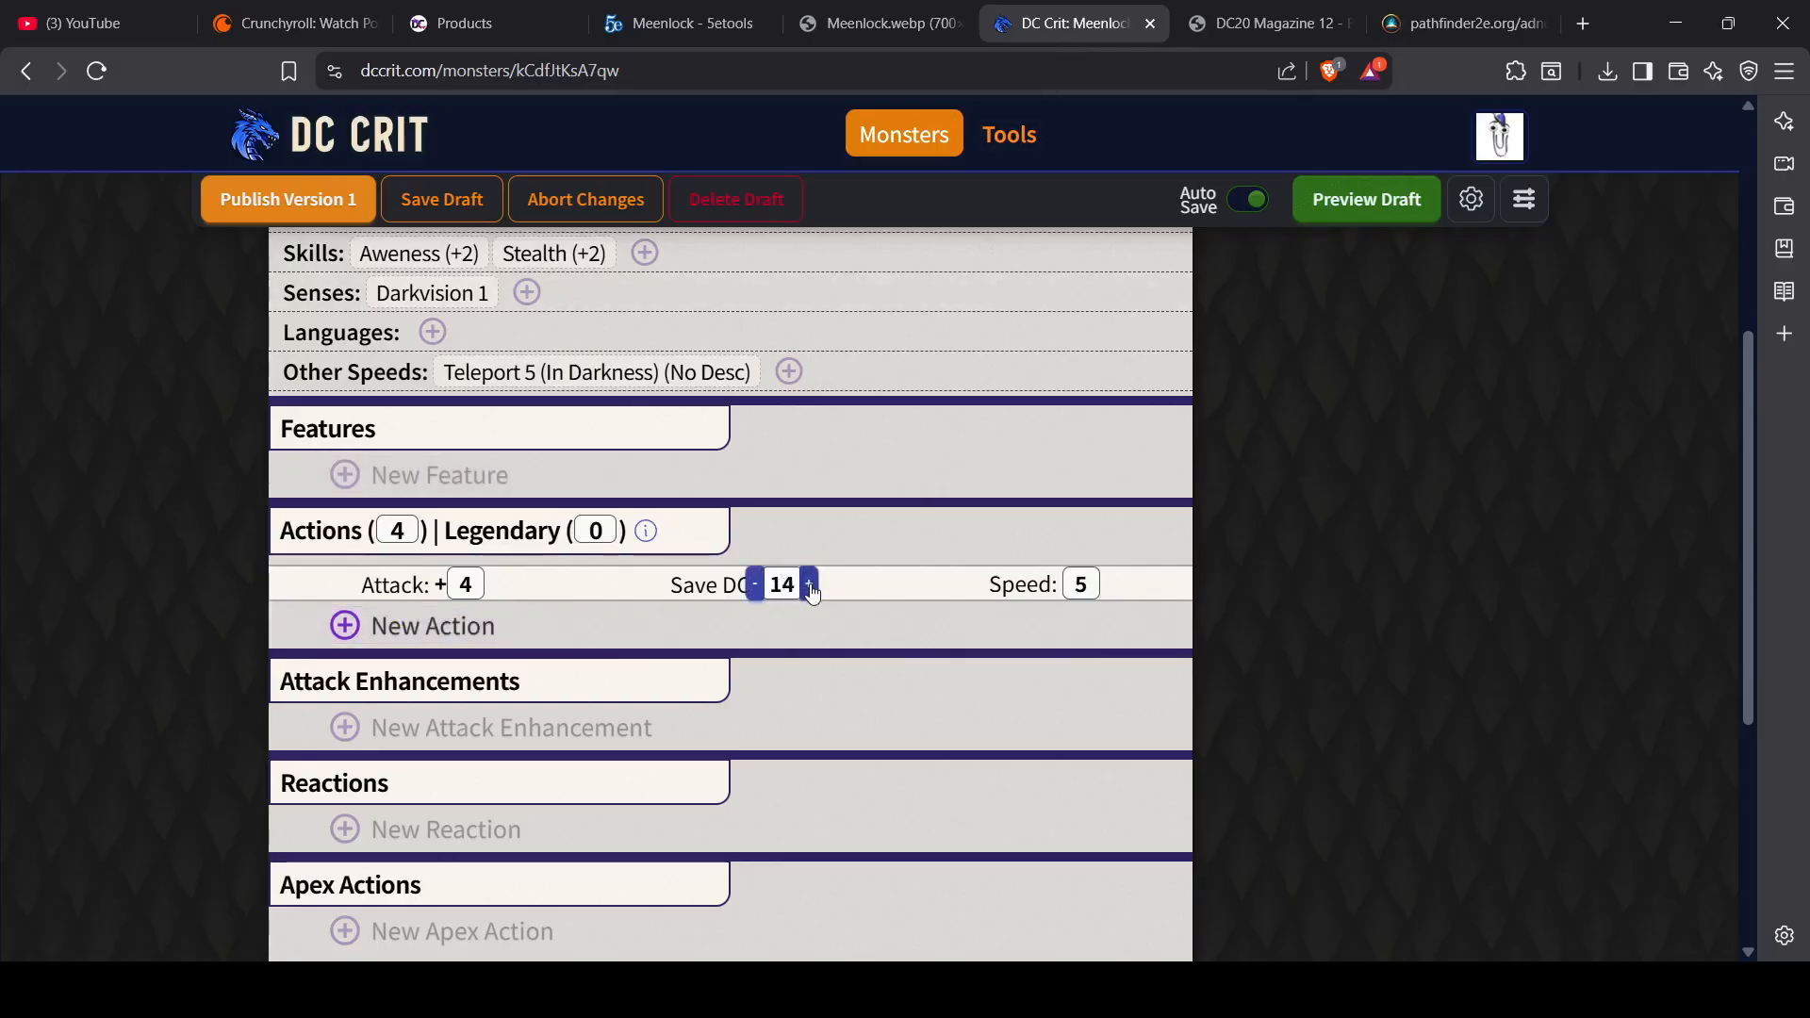
Step: Add a 1-point action named "Claw" with the description "2 Slashing damage"
left_click(345, 627)
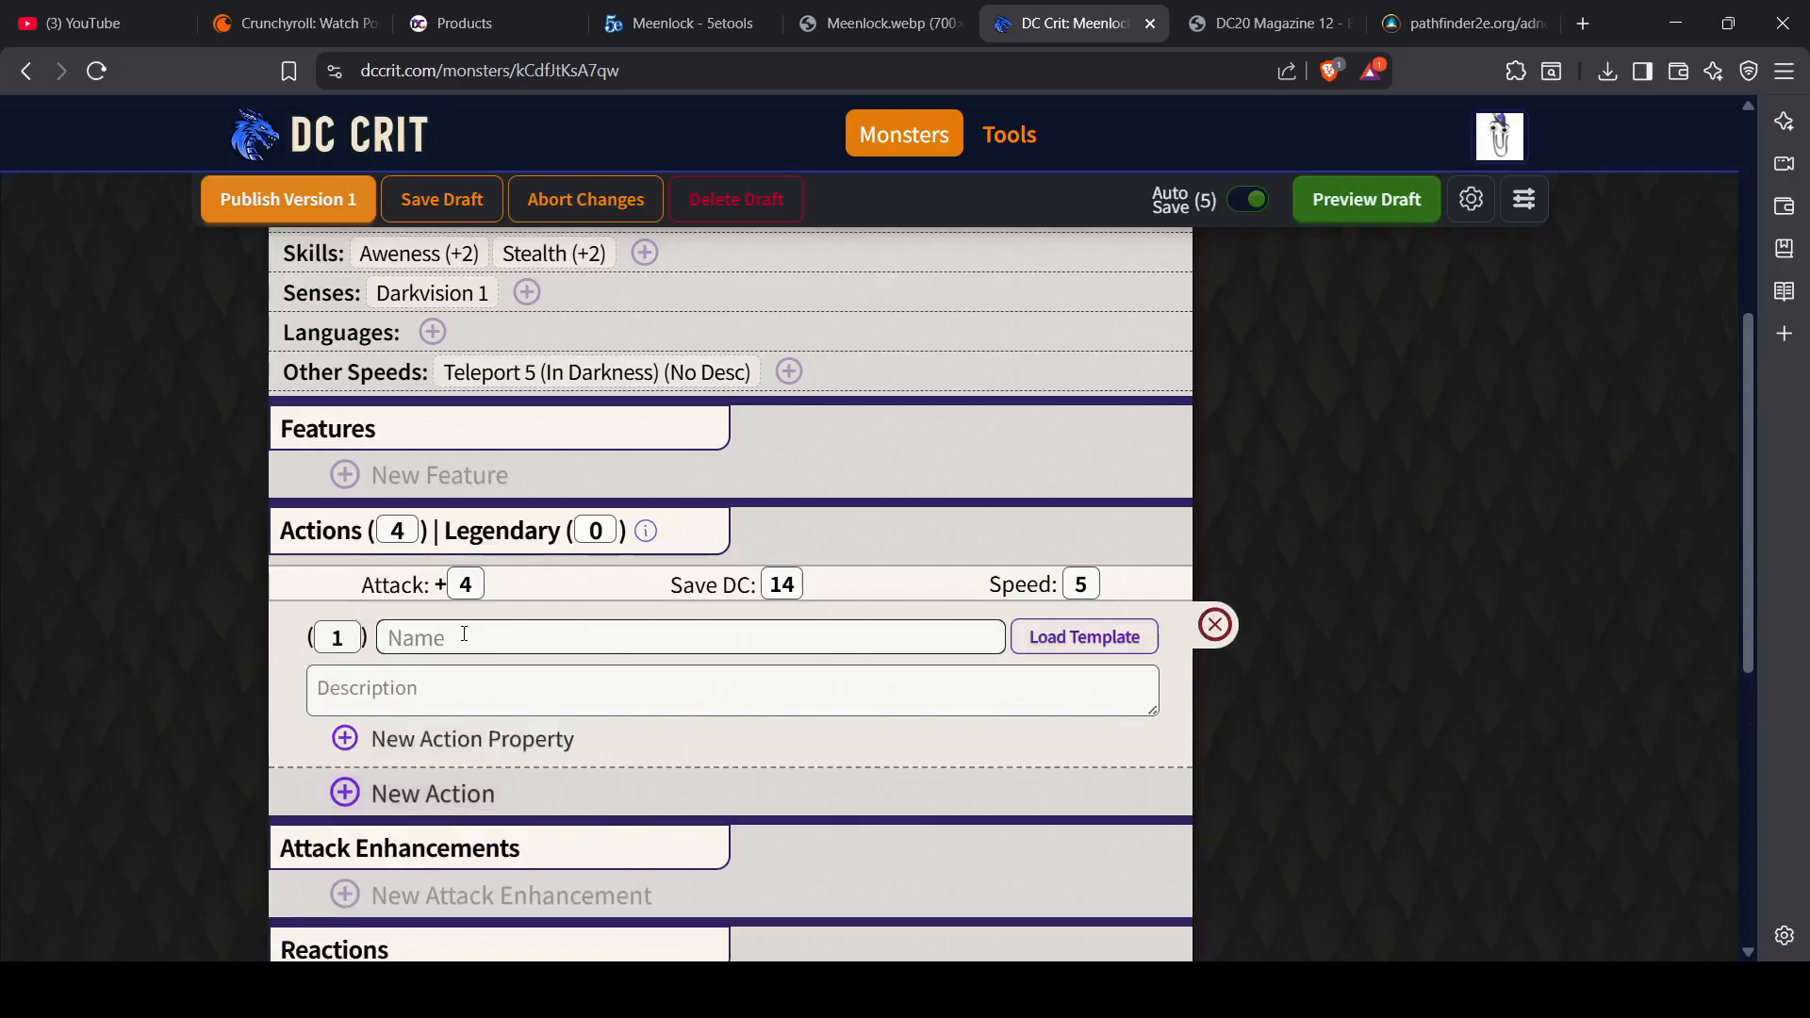
type("Claw")
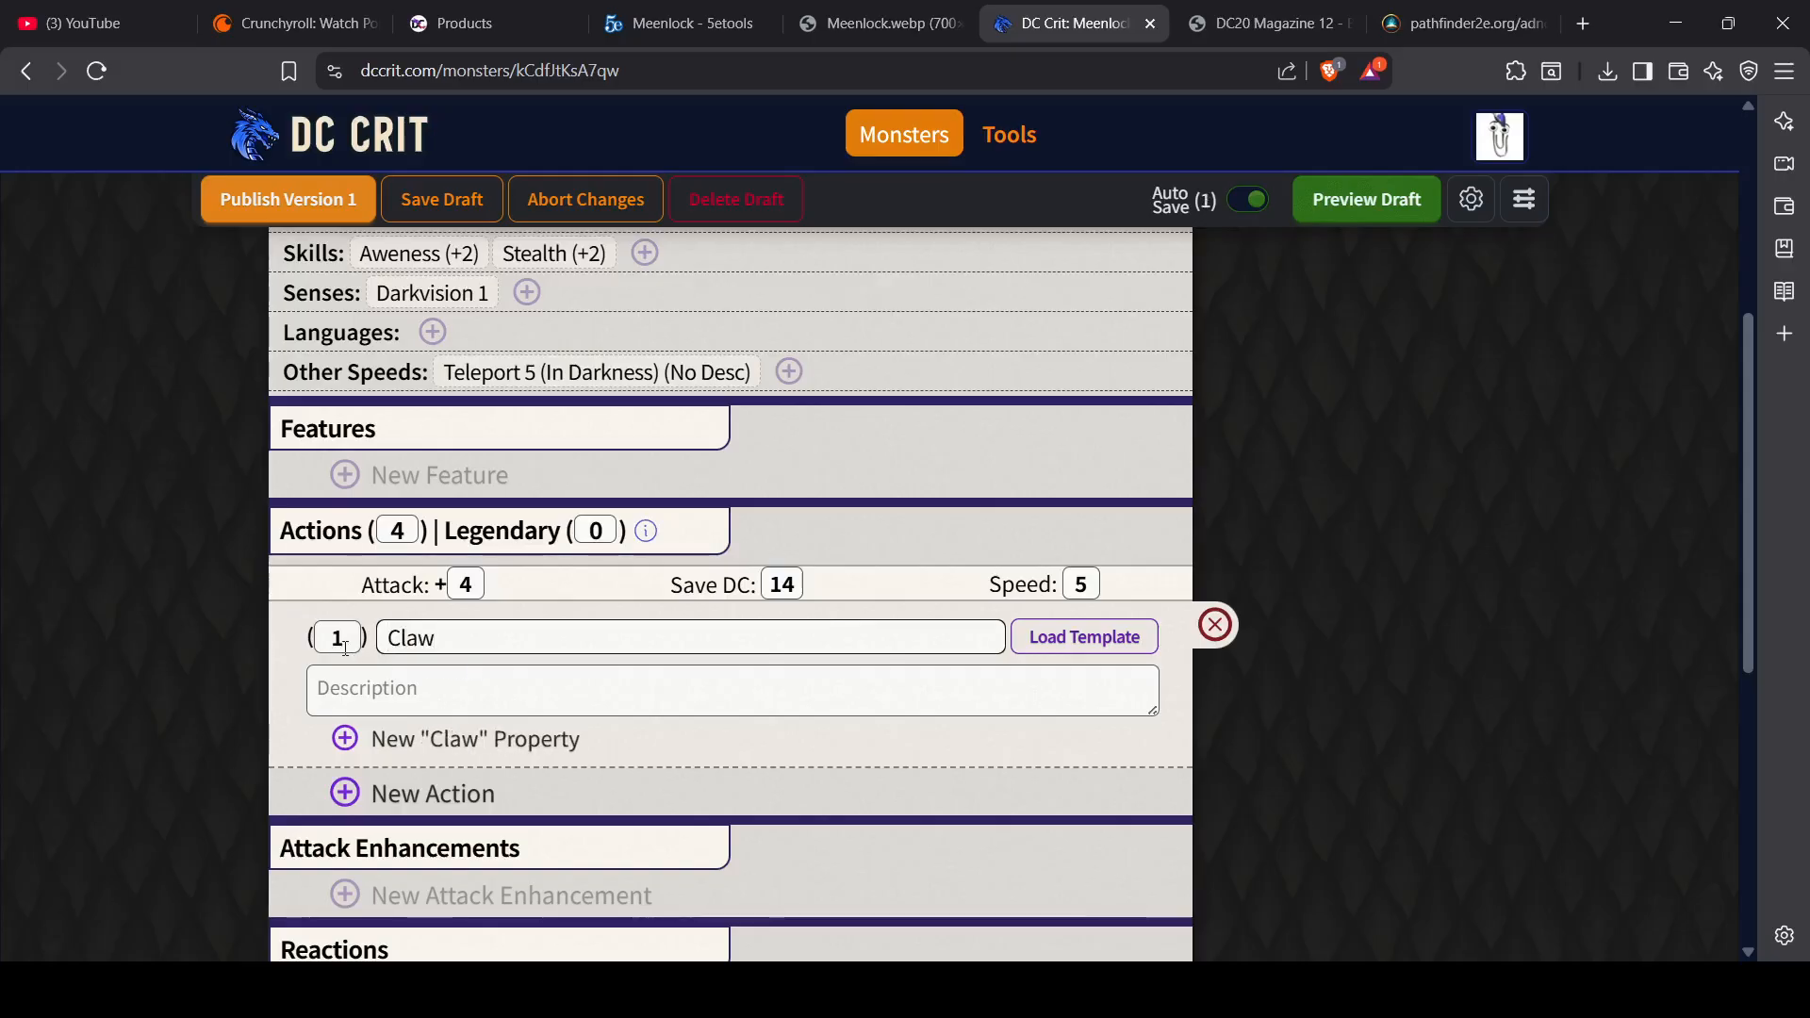
left_click(419, 711)
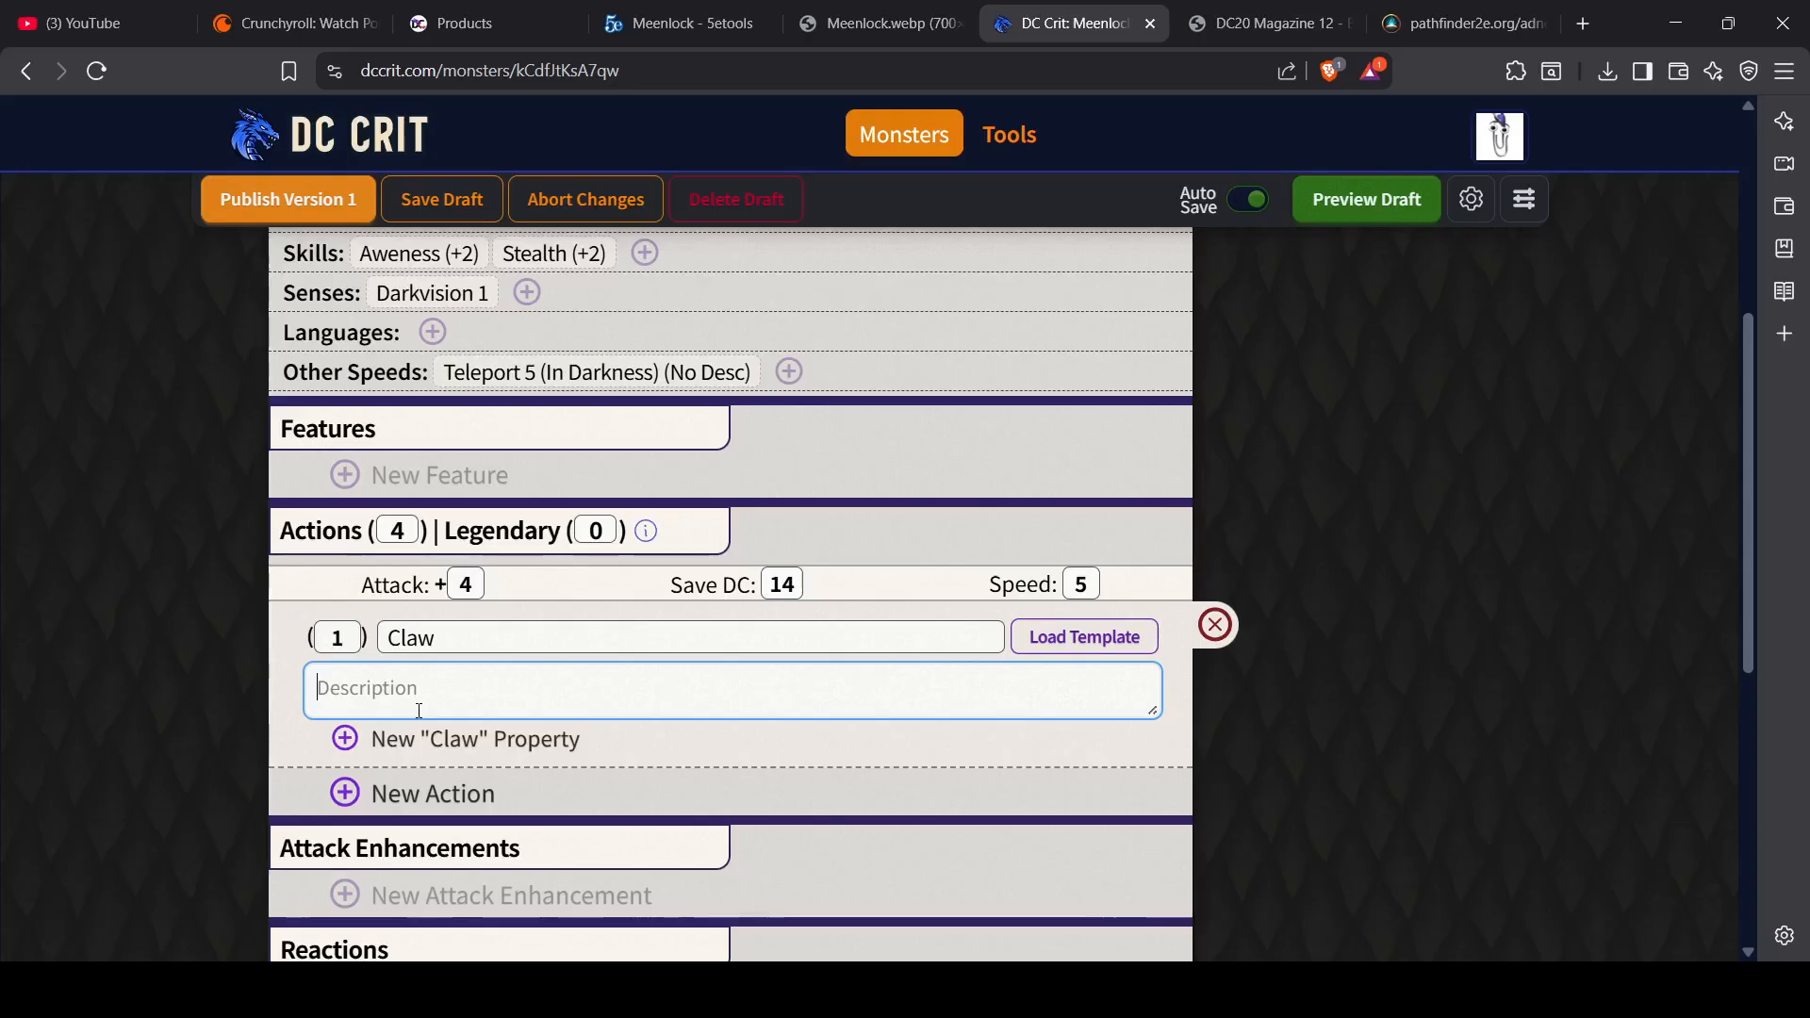
type("2 Slashing damage")
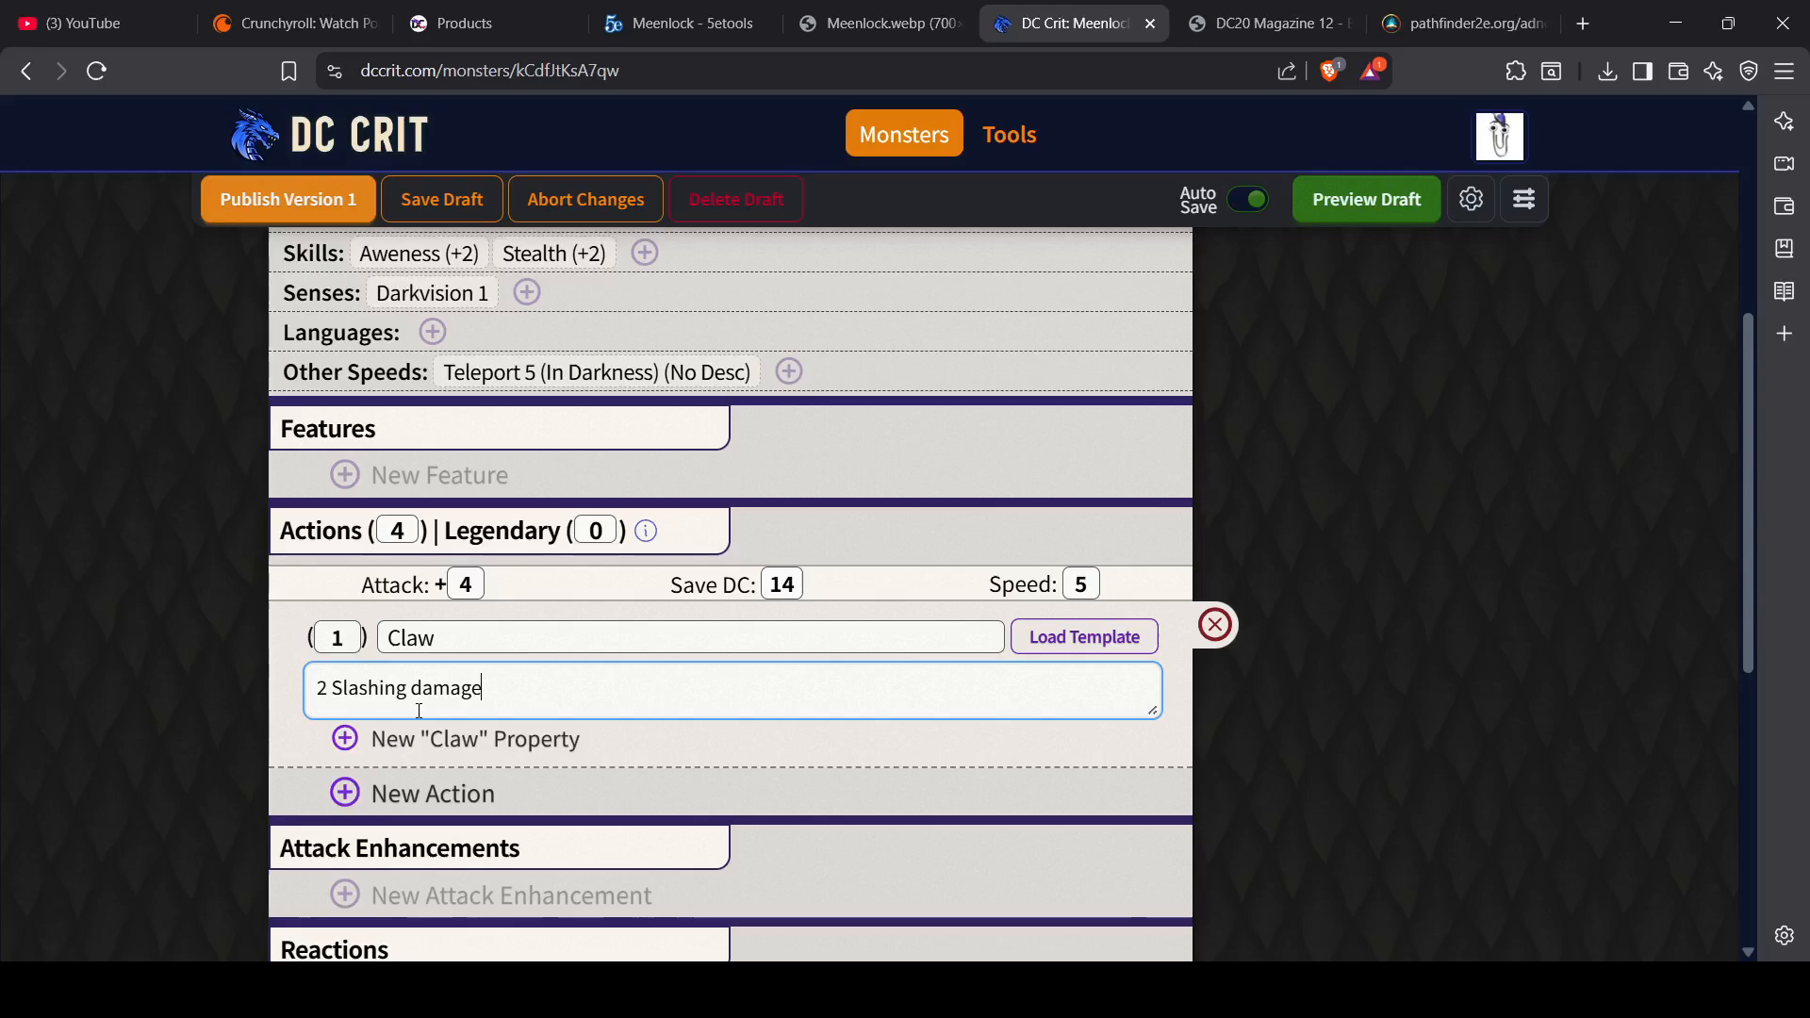
Step: Add a +1 attack enhancement named "Stun"
scroll(447, 731, "down", 2)
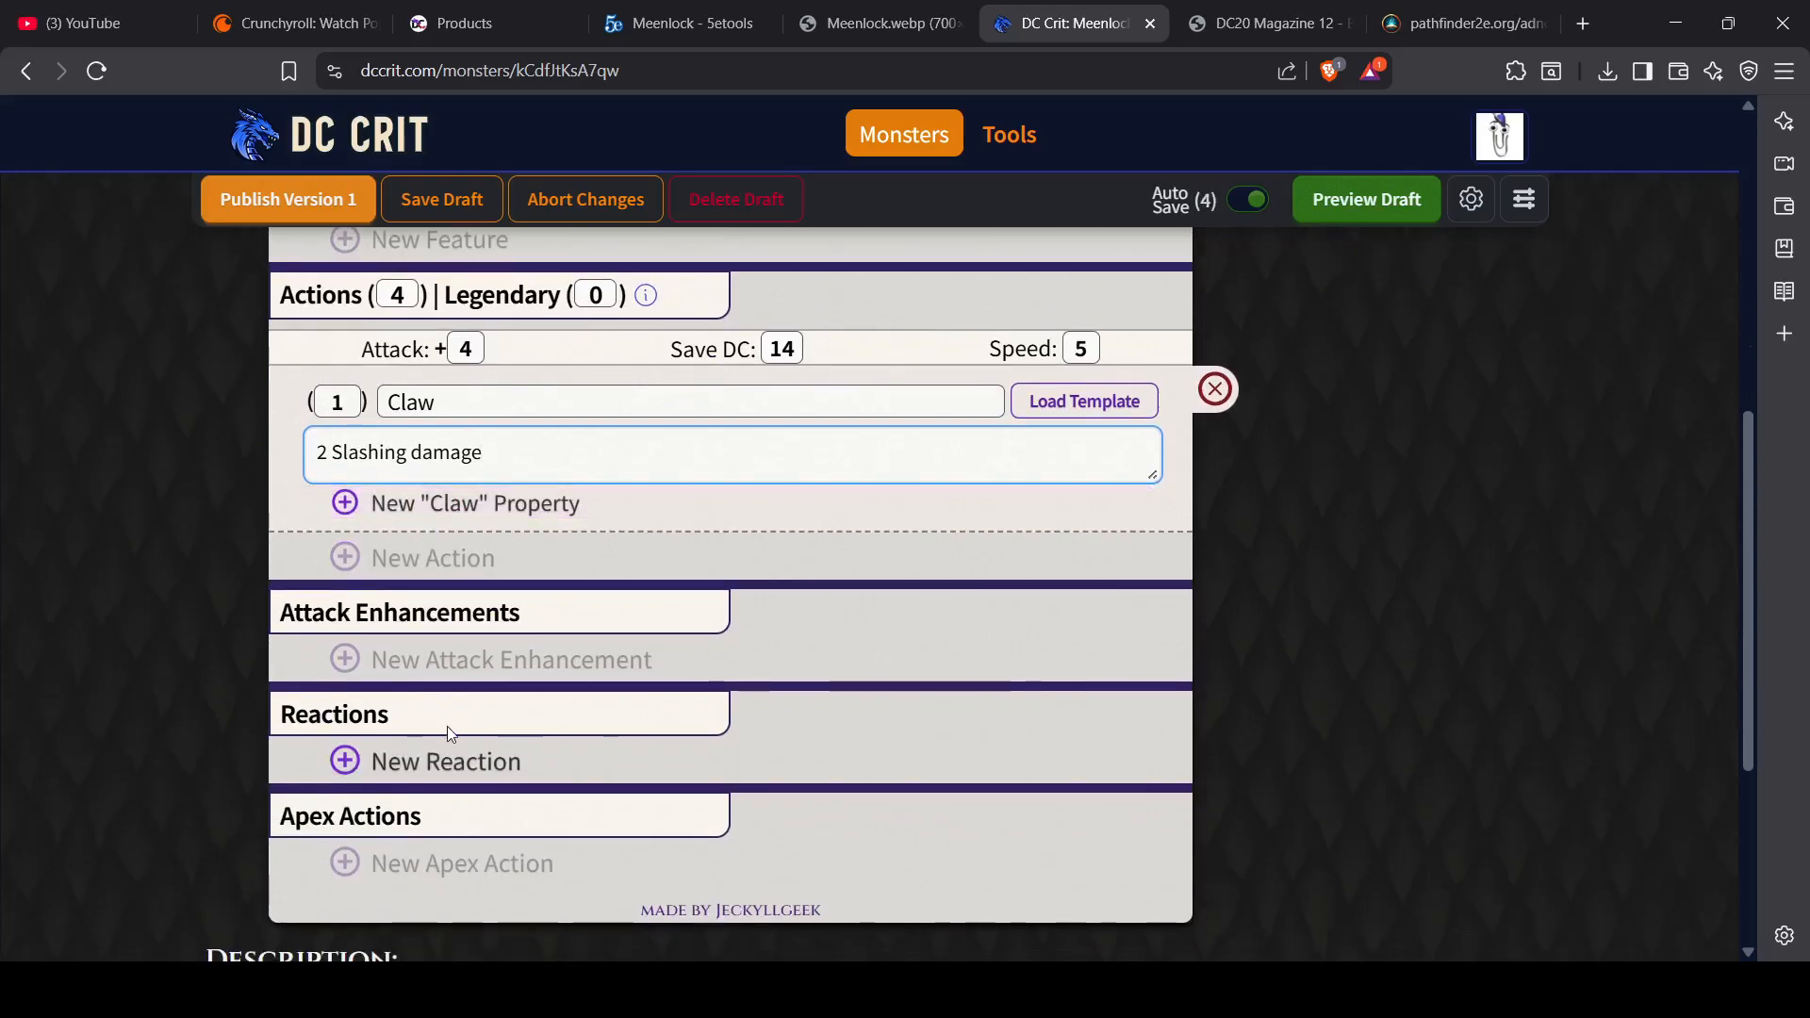
left_click(566, 662)
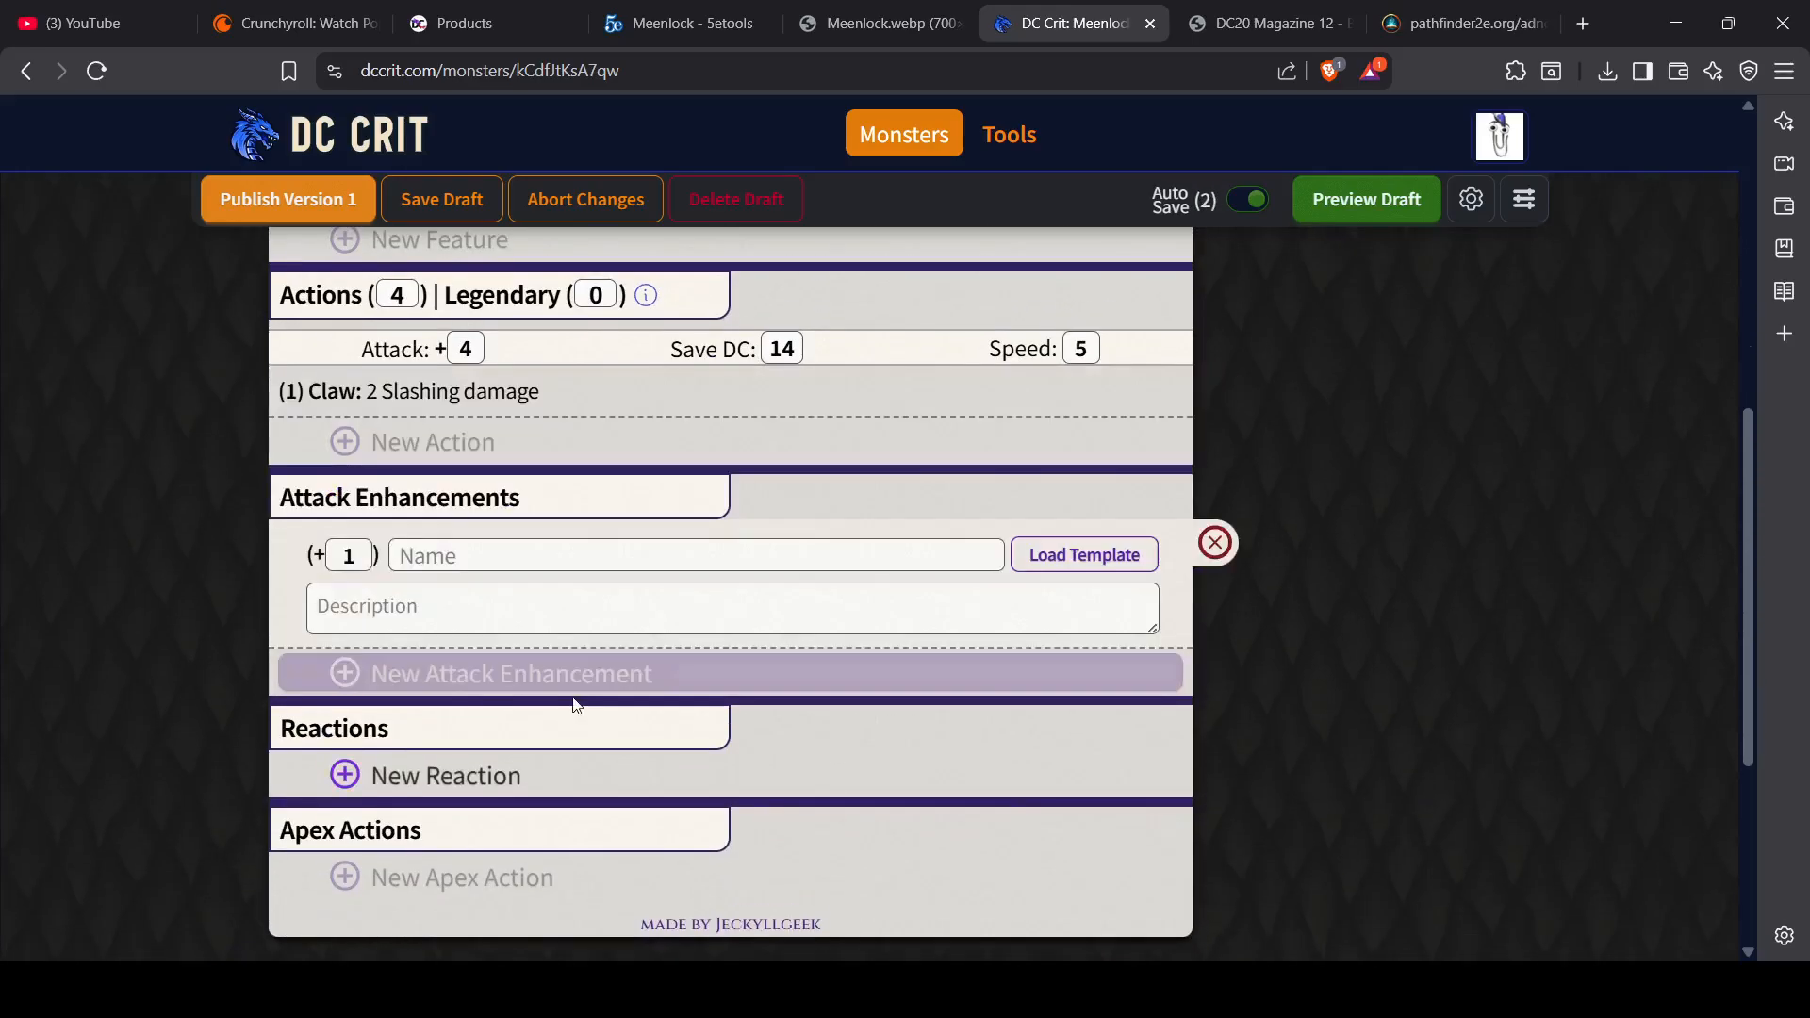
left_click(493, 606)
left_click(500, 566)
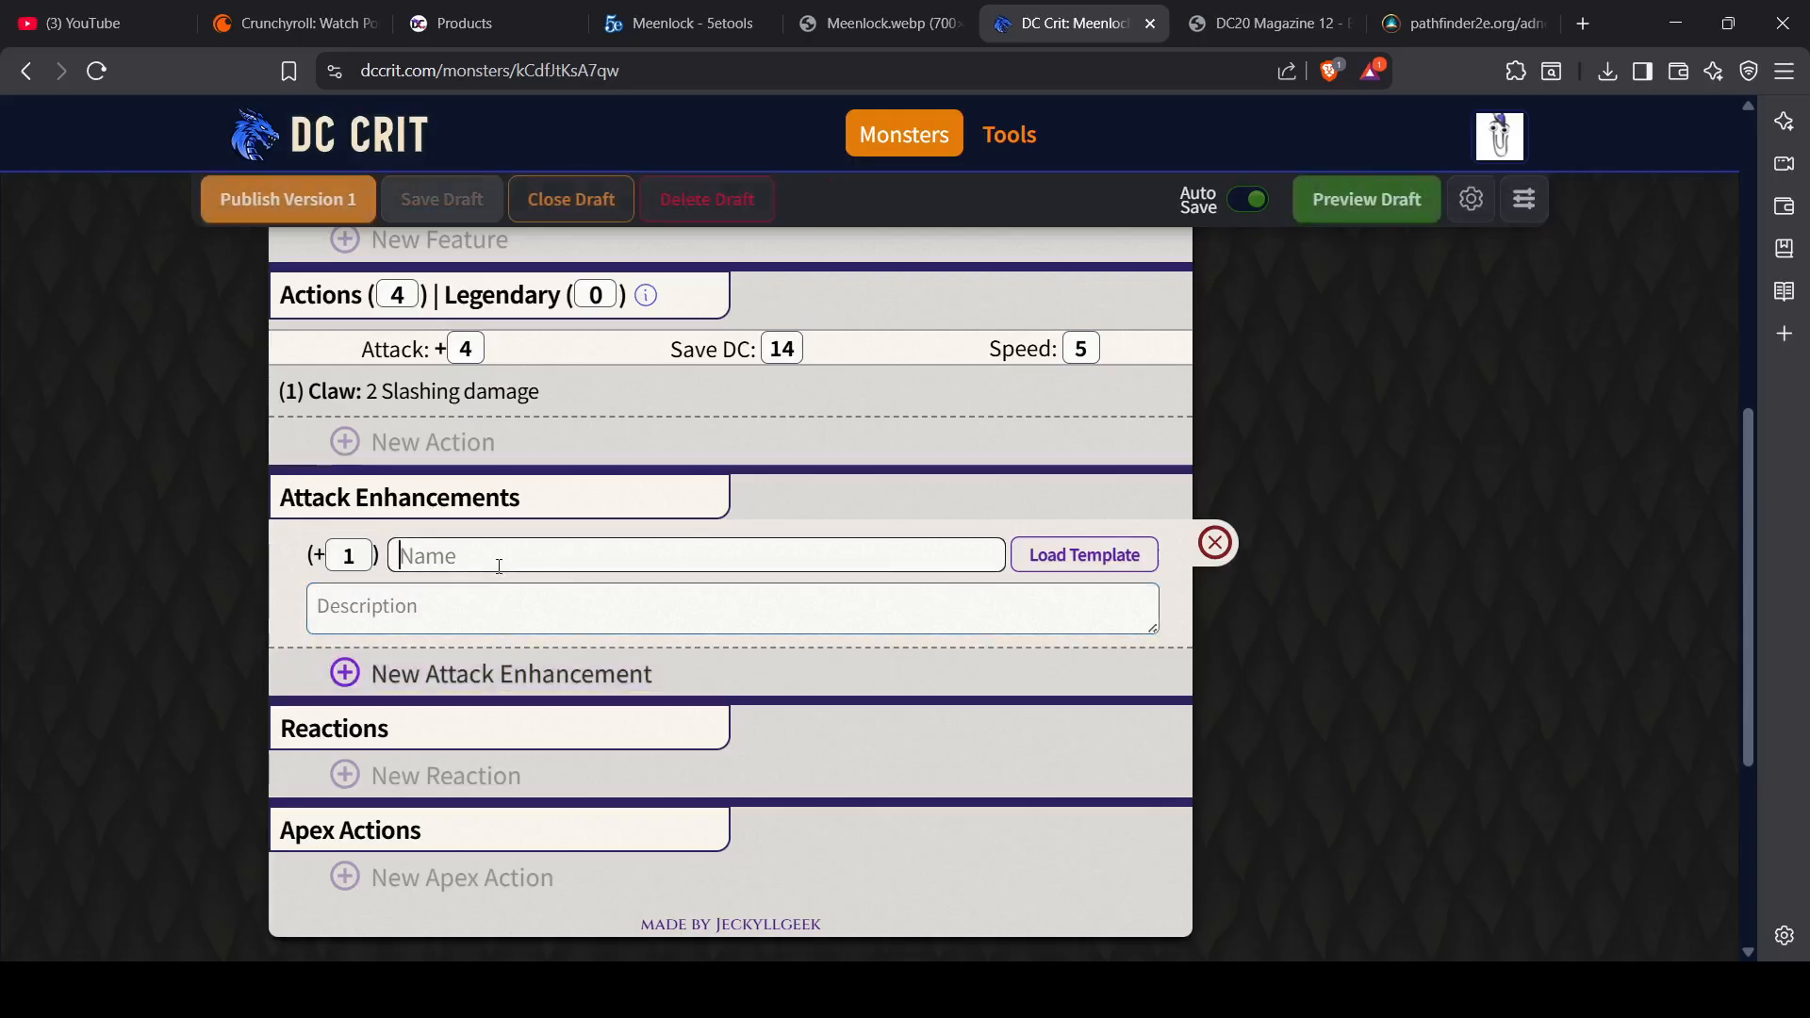
type("Stun")
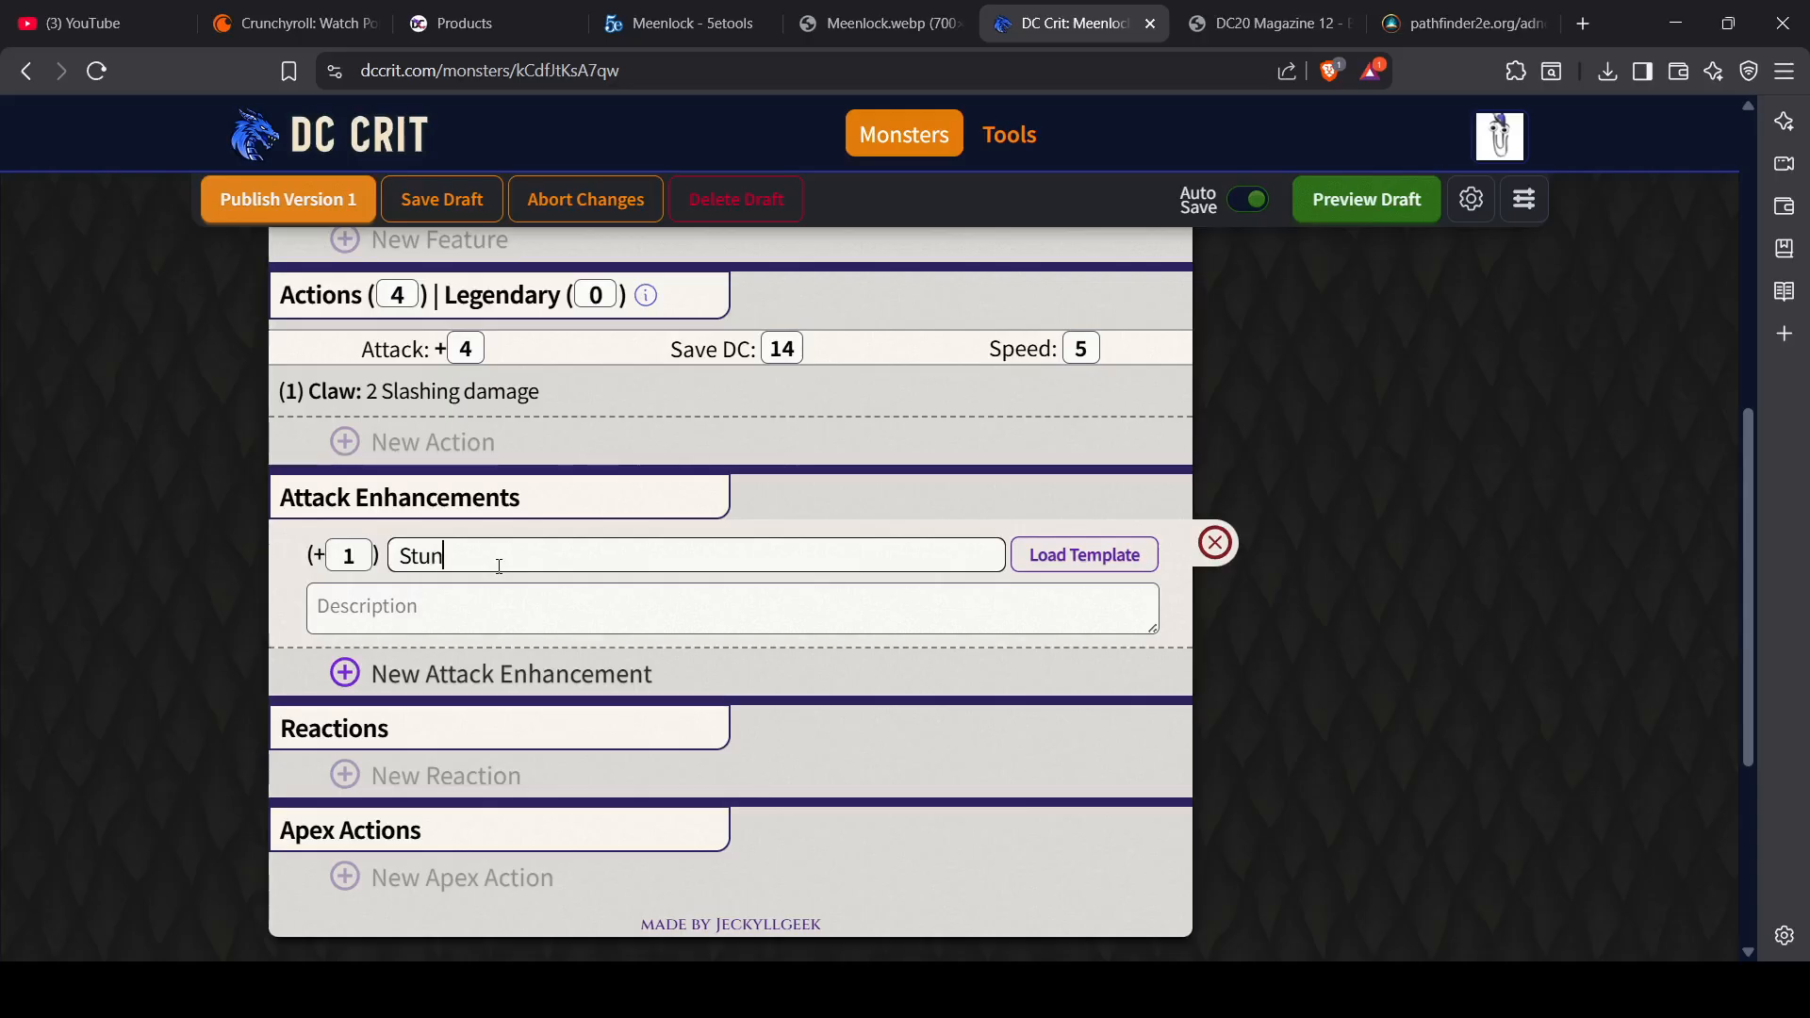
Step: Check the Claws entry on the Meenlock's 5etools page and describe the Stun enhancement as "might save vs stun"
left_click(512, 614)
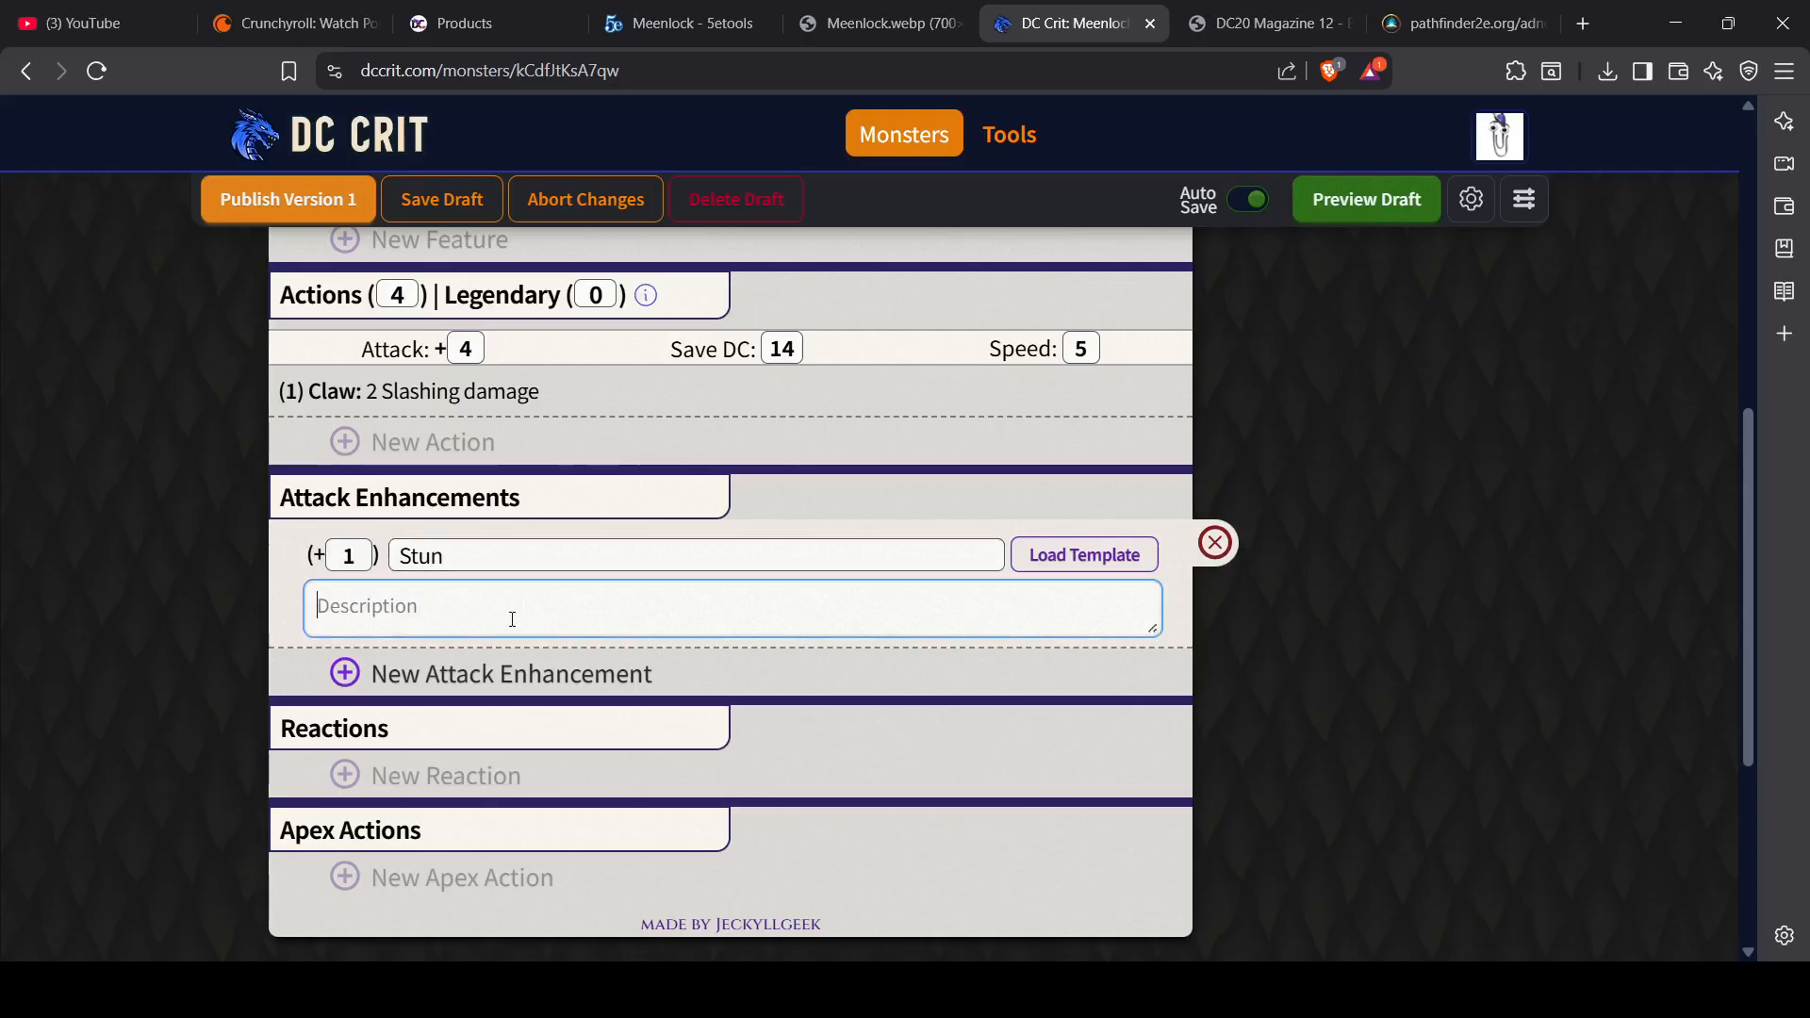
type("v")
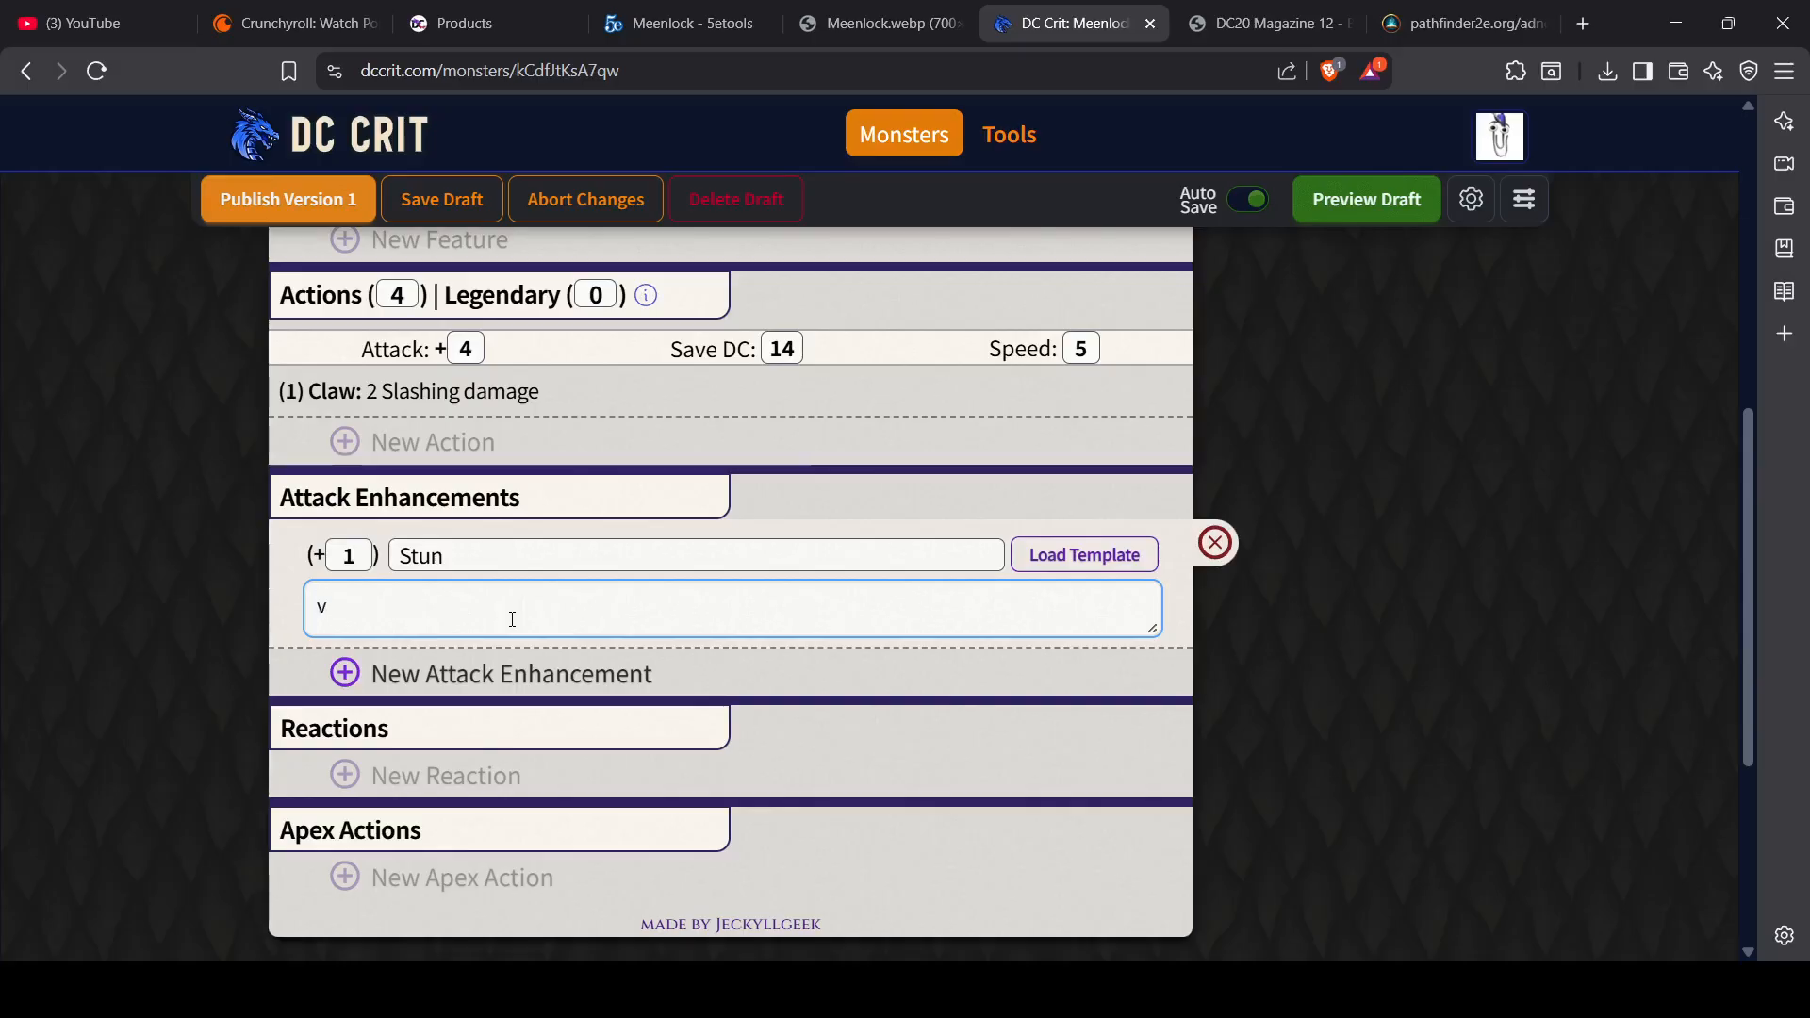
left_click(657, 31)
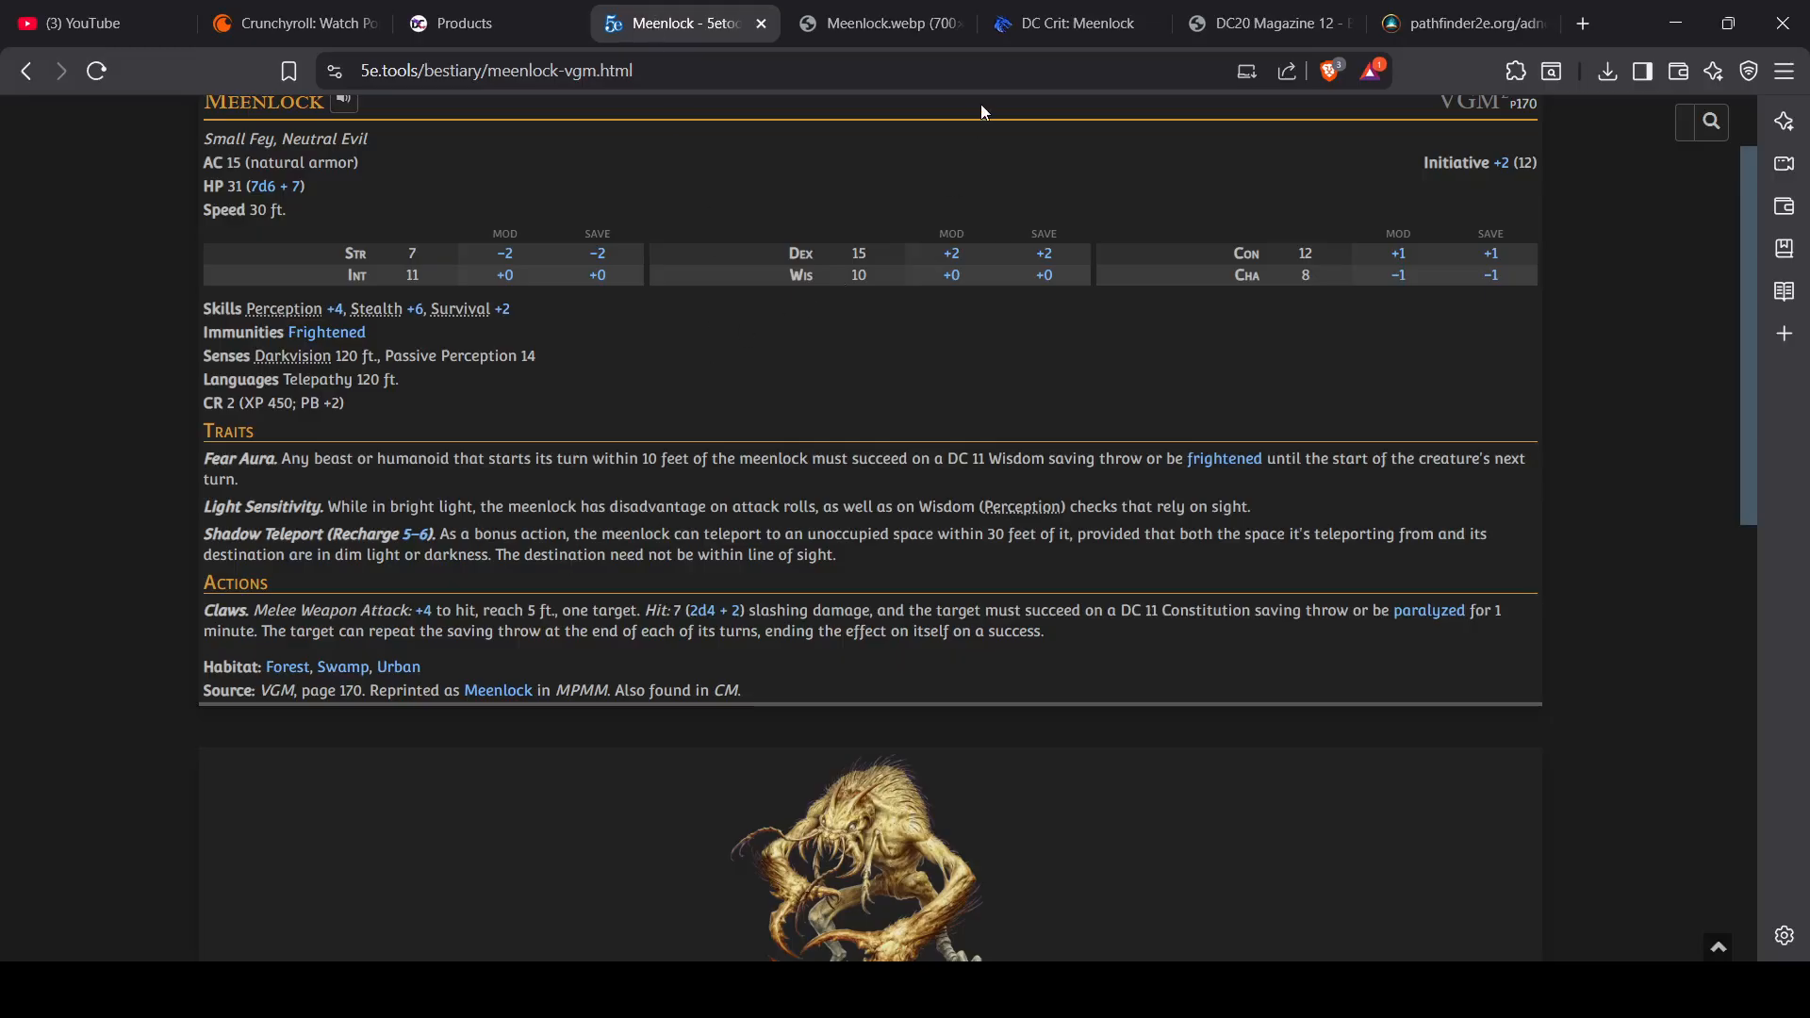
left_click(892, 34)
left_click(1082, 34)
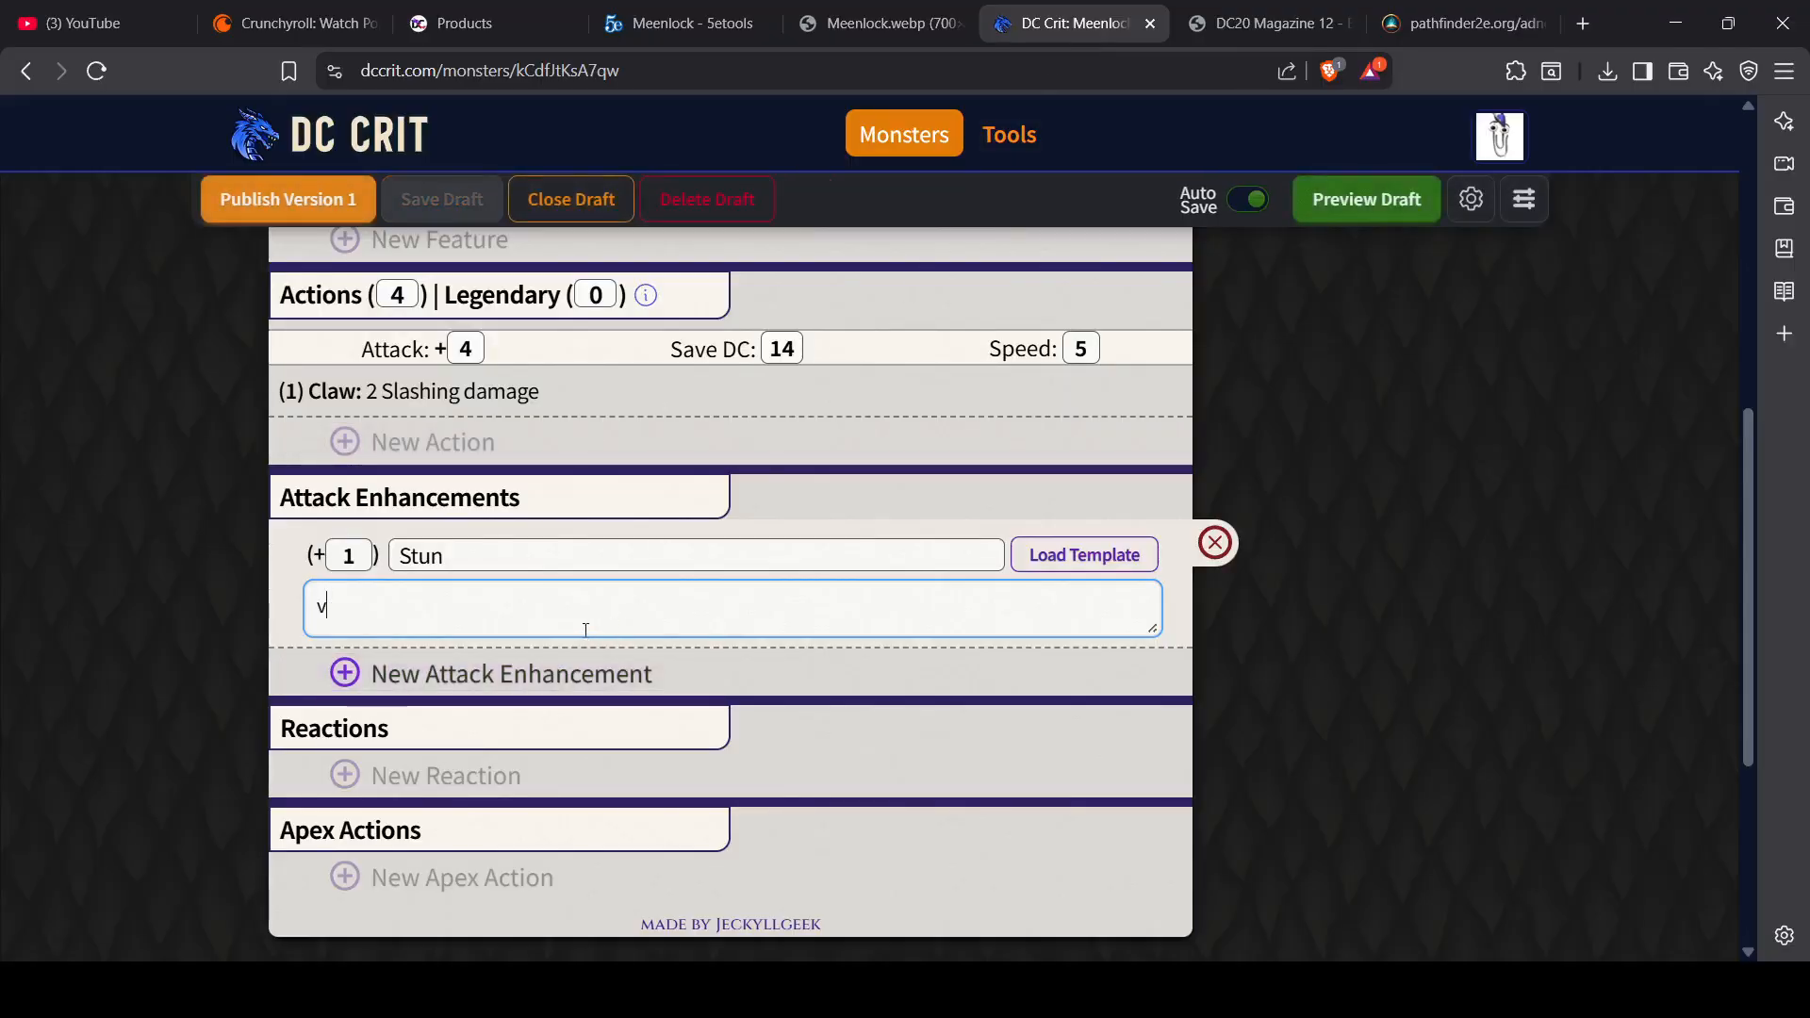
key("BackSpace")
type("might save")
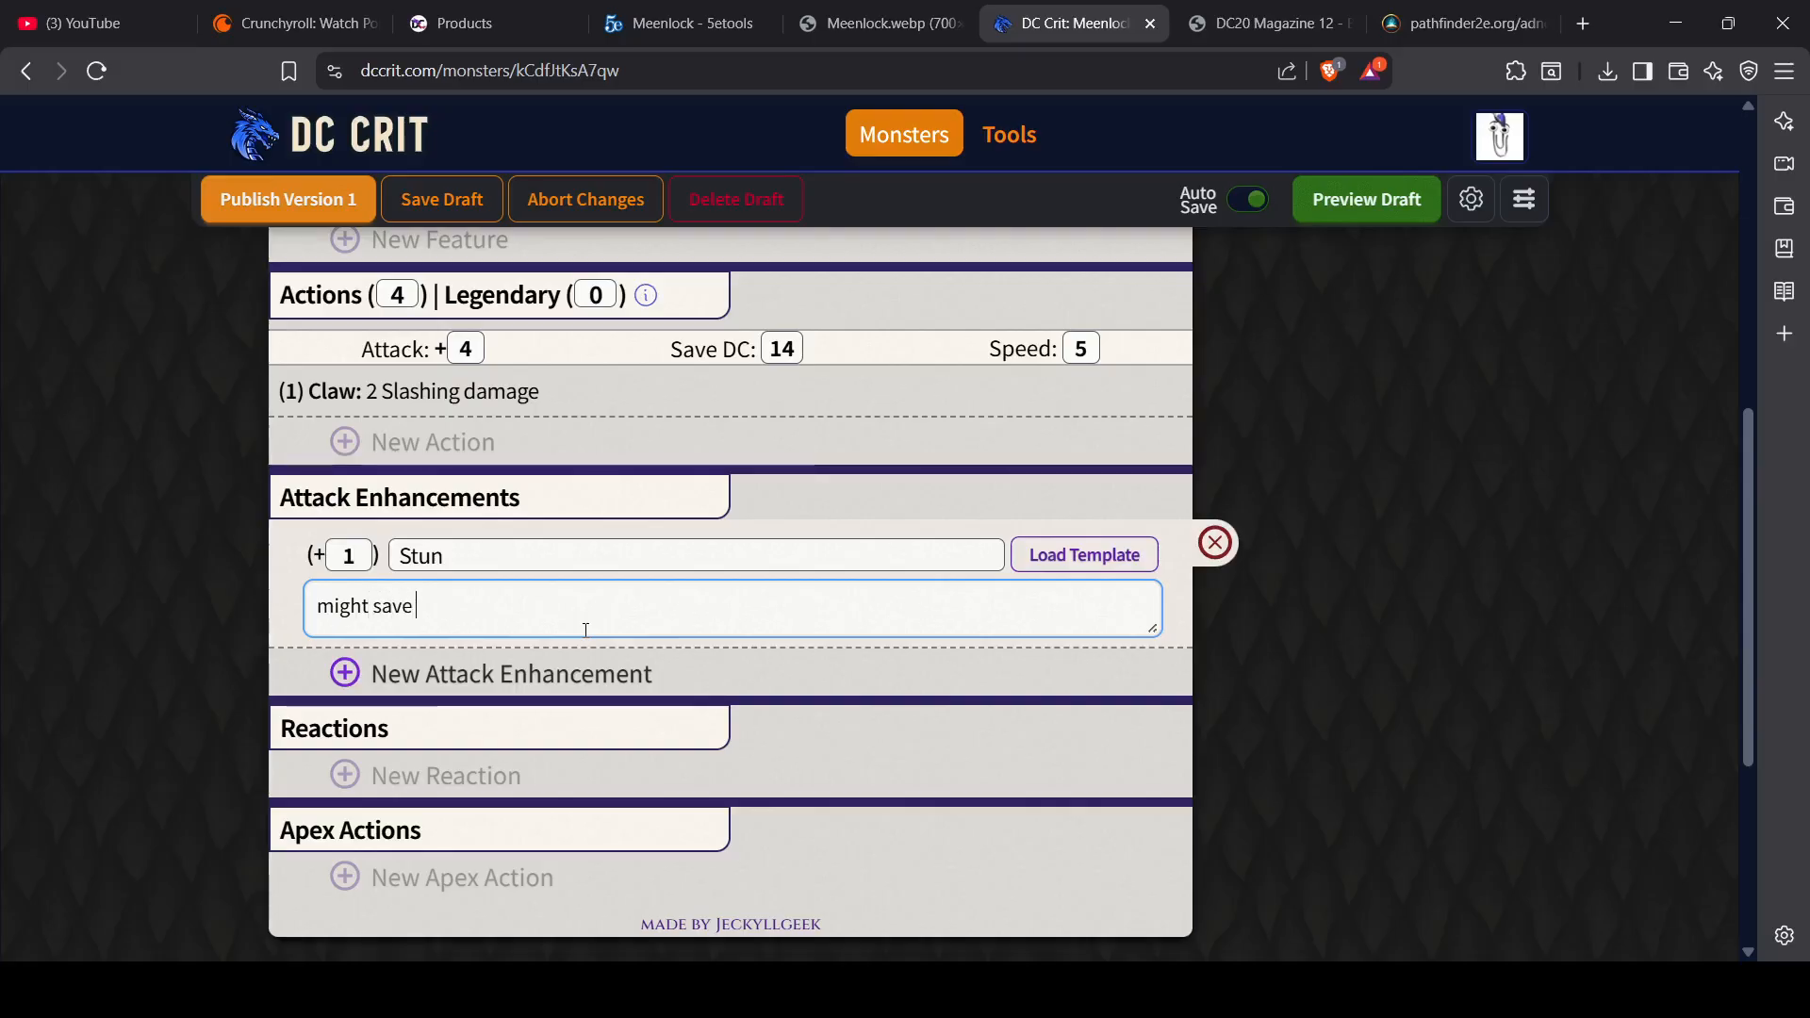
type(" vs stun")
Step: Add a 1-point action named "nightmare ray" with the description "2 psychic damage"
scroll(722, 541, "up", 1)
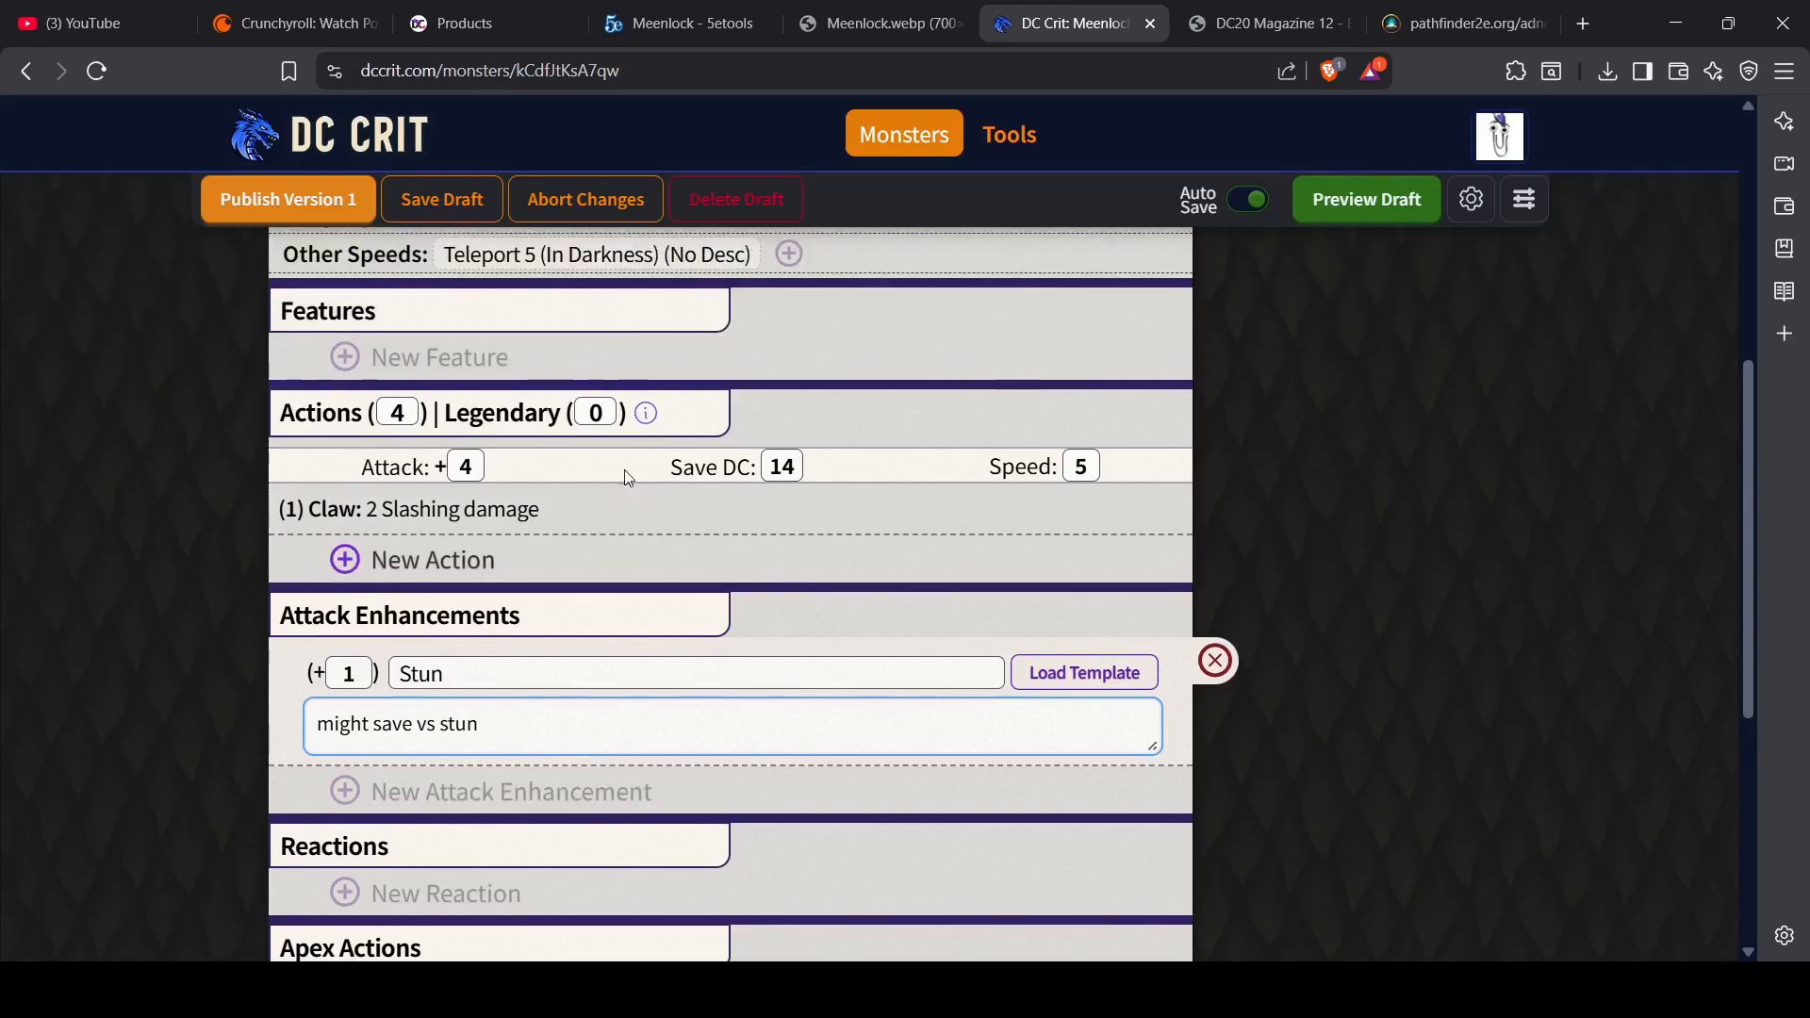
left_click(345, 560)
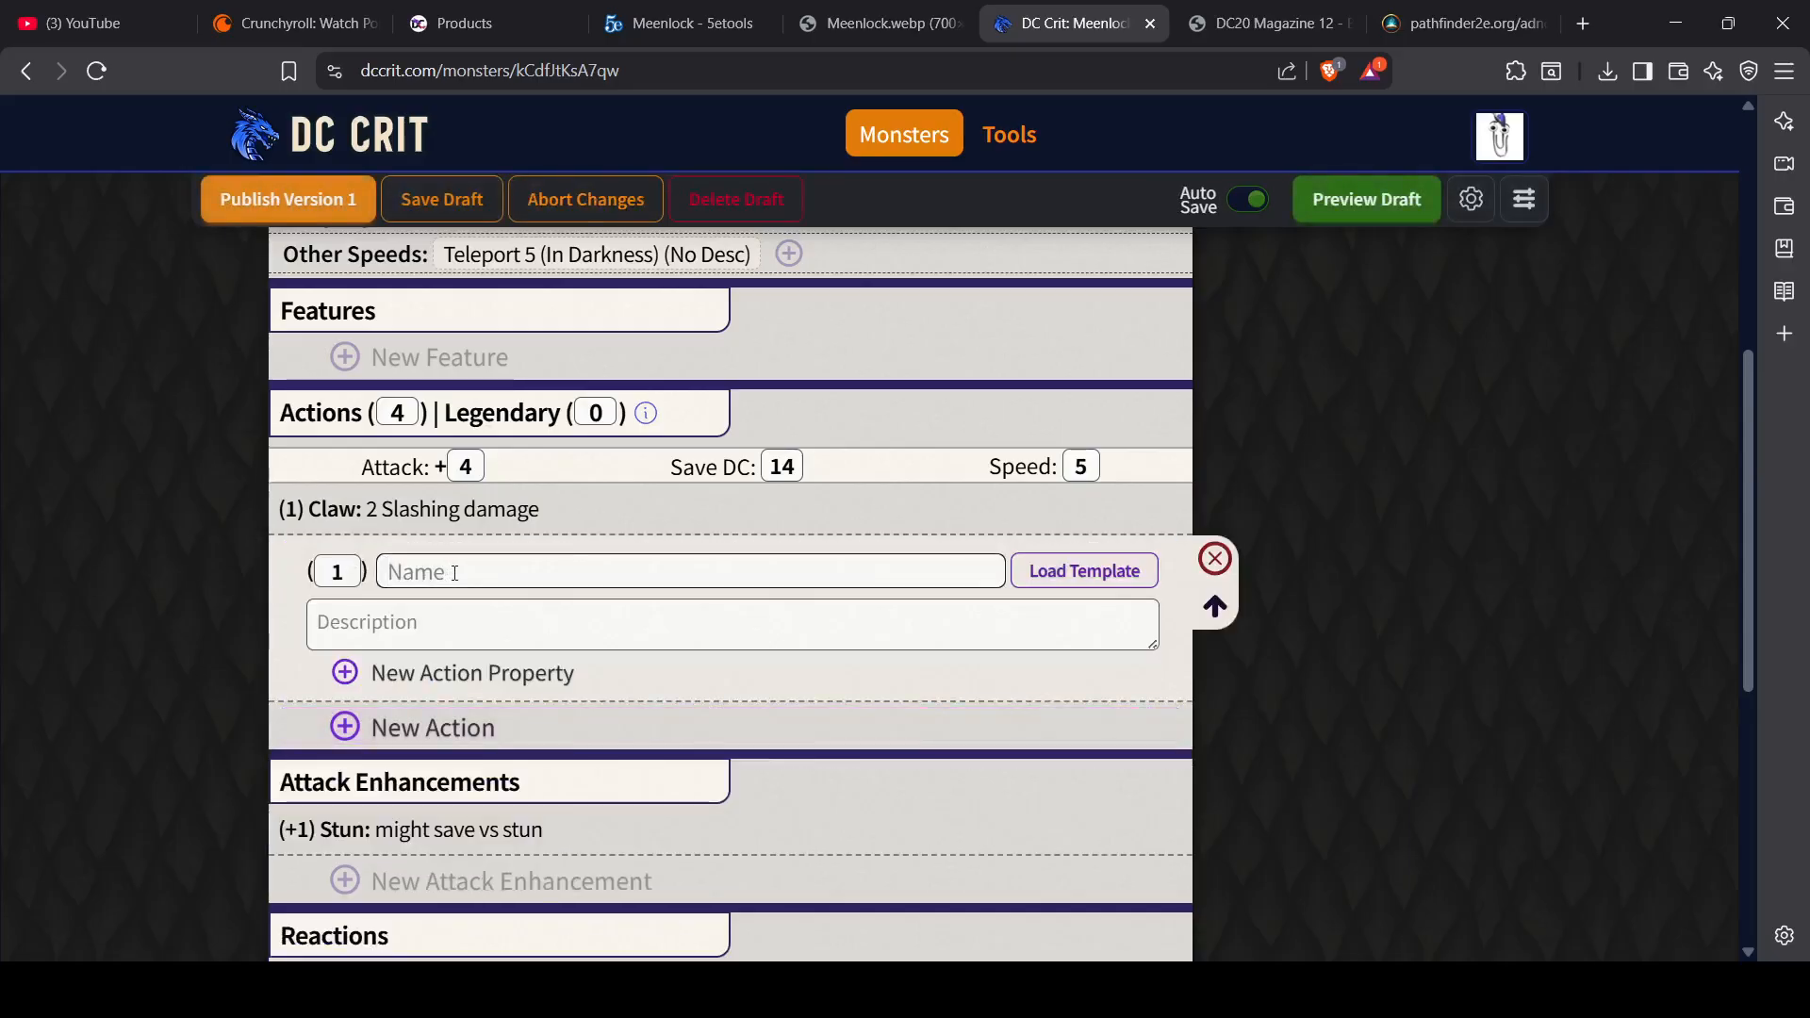
left_click(487, 629)
type("2")
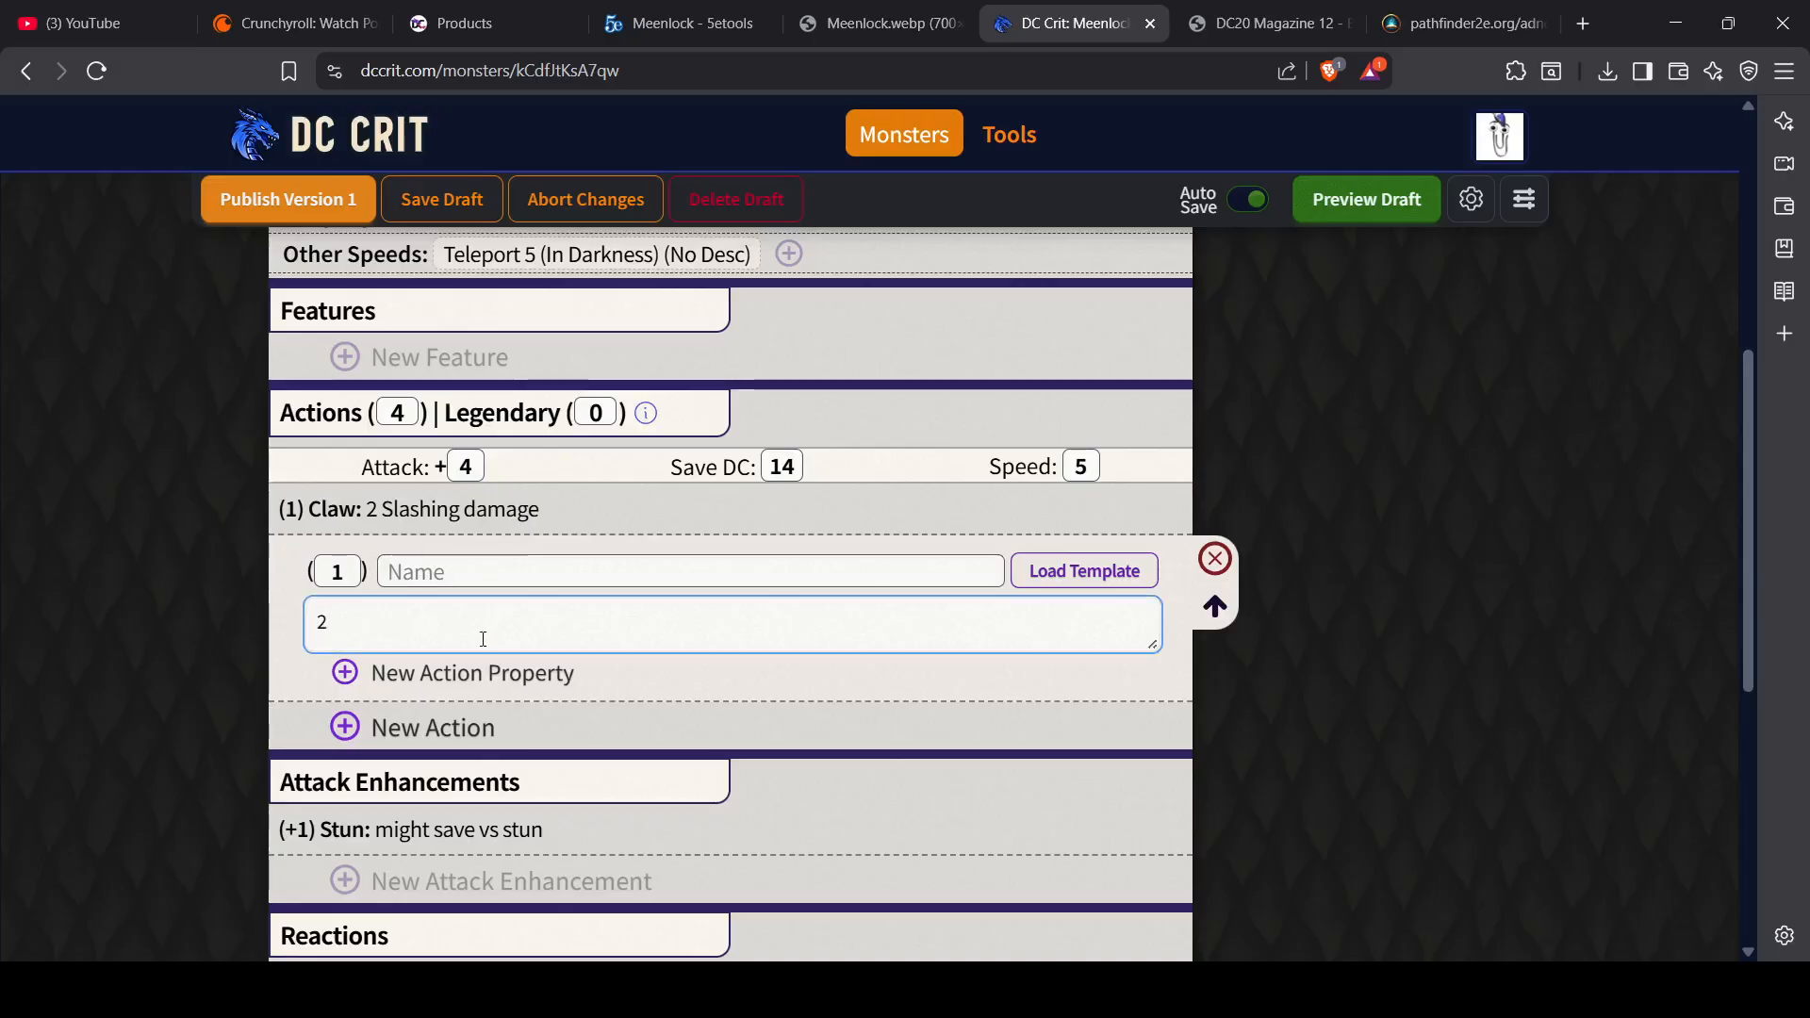
type(" psychic damage")
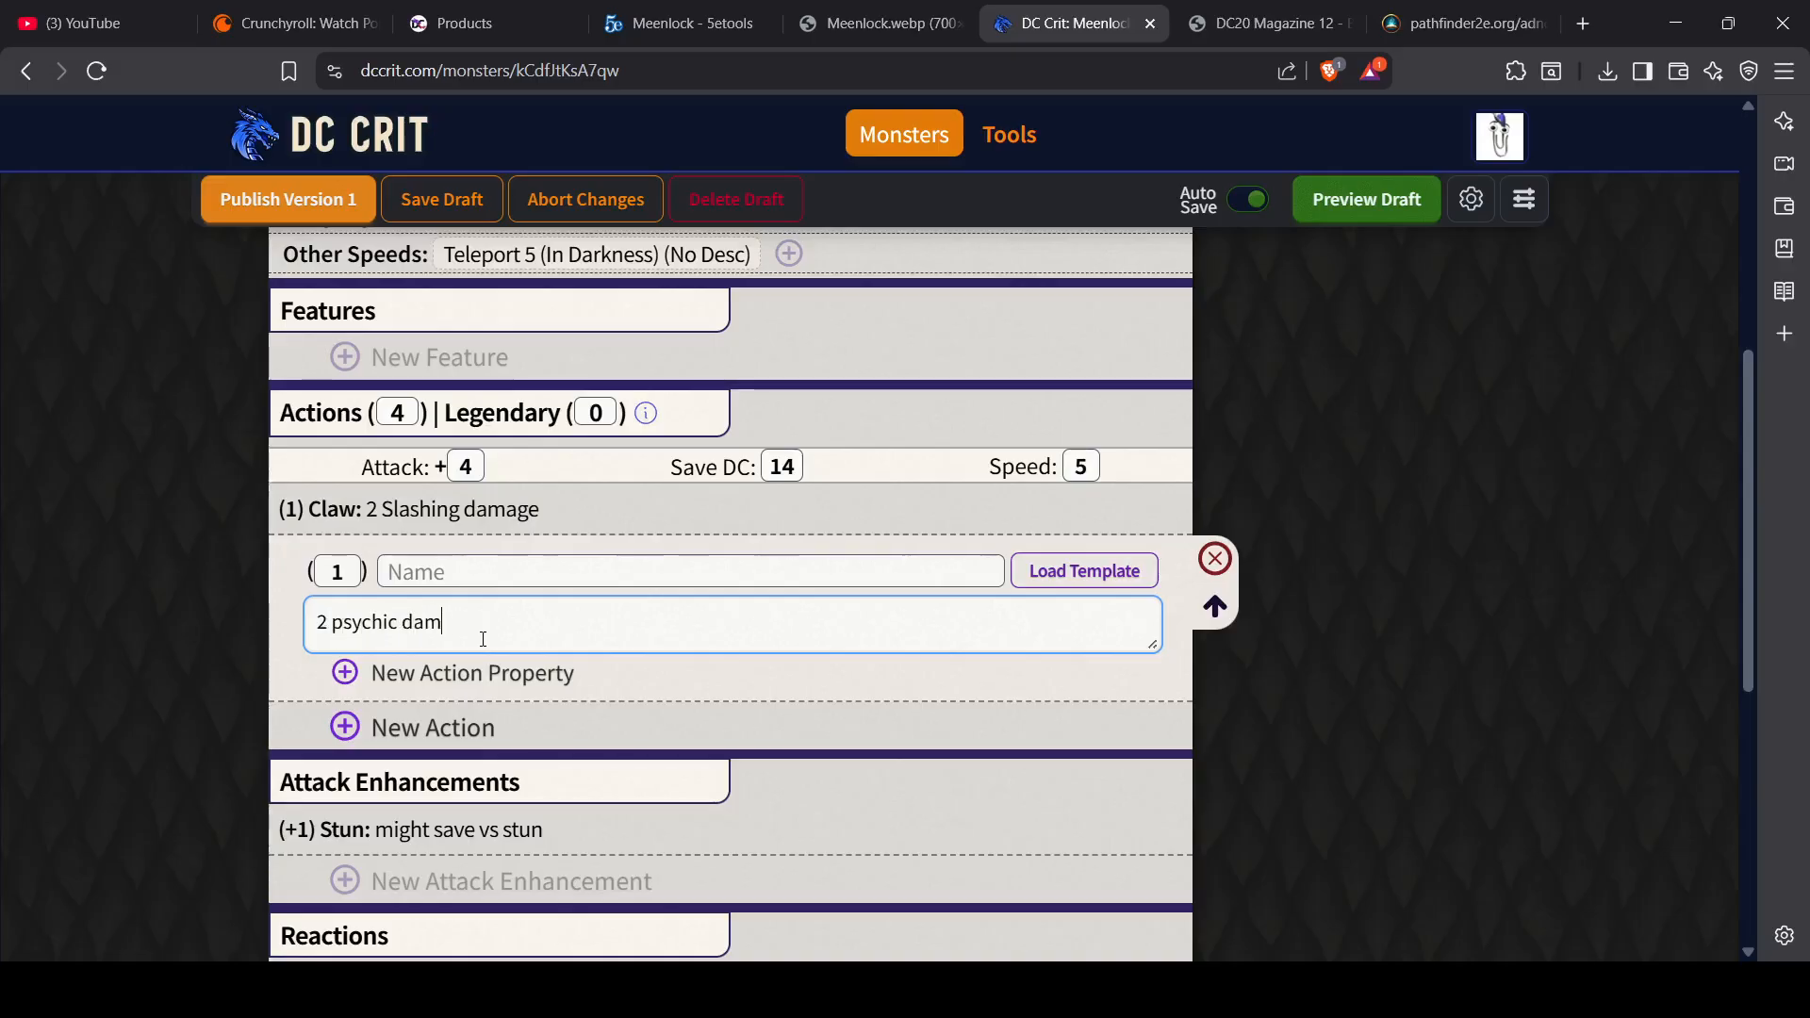
left_click(461, 573)
type("nightm")
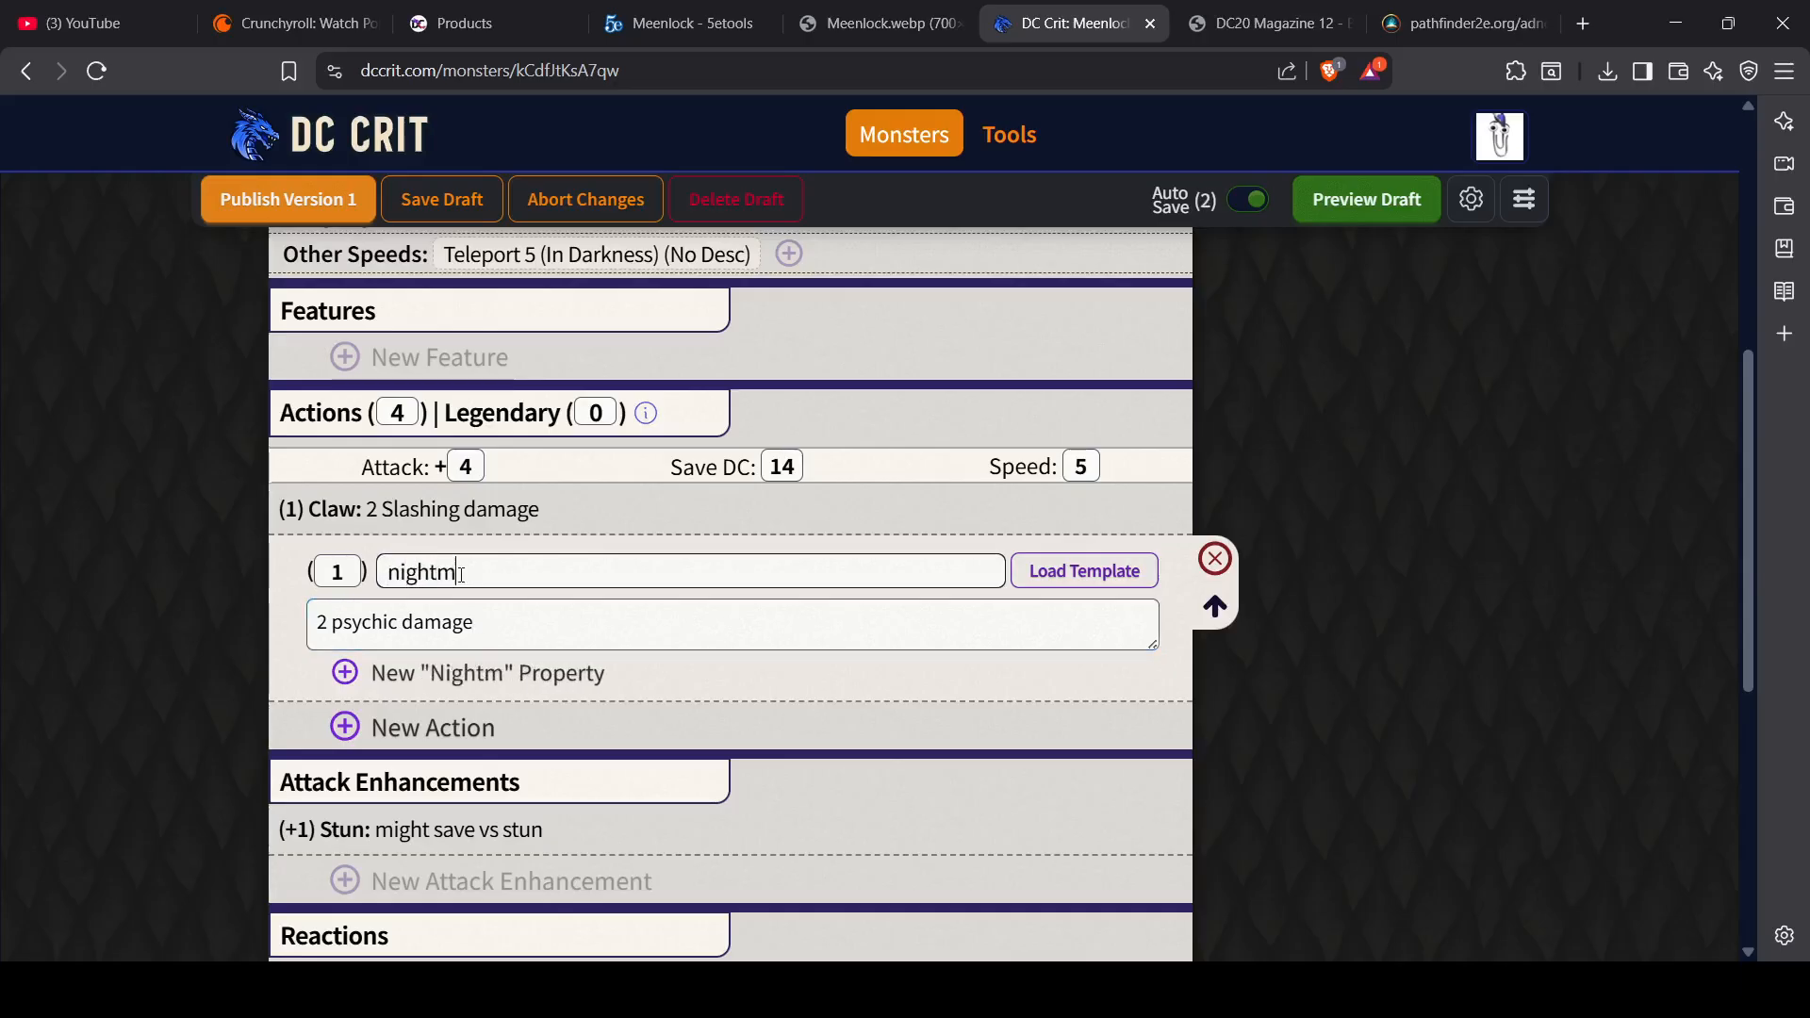
type("are a")
key("BackSpace")
type("re ray")
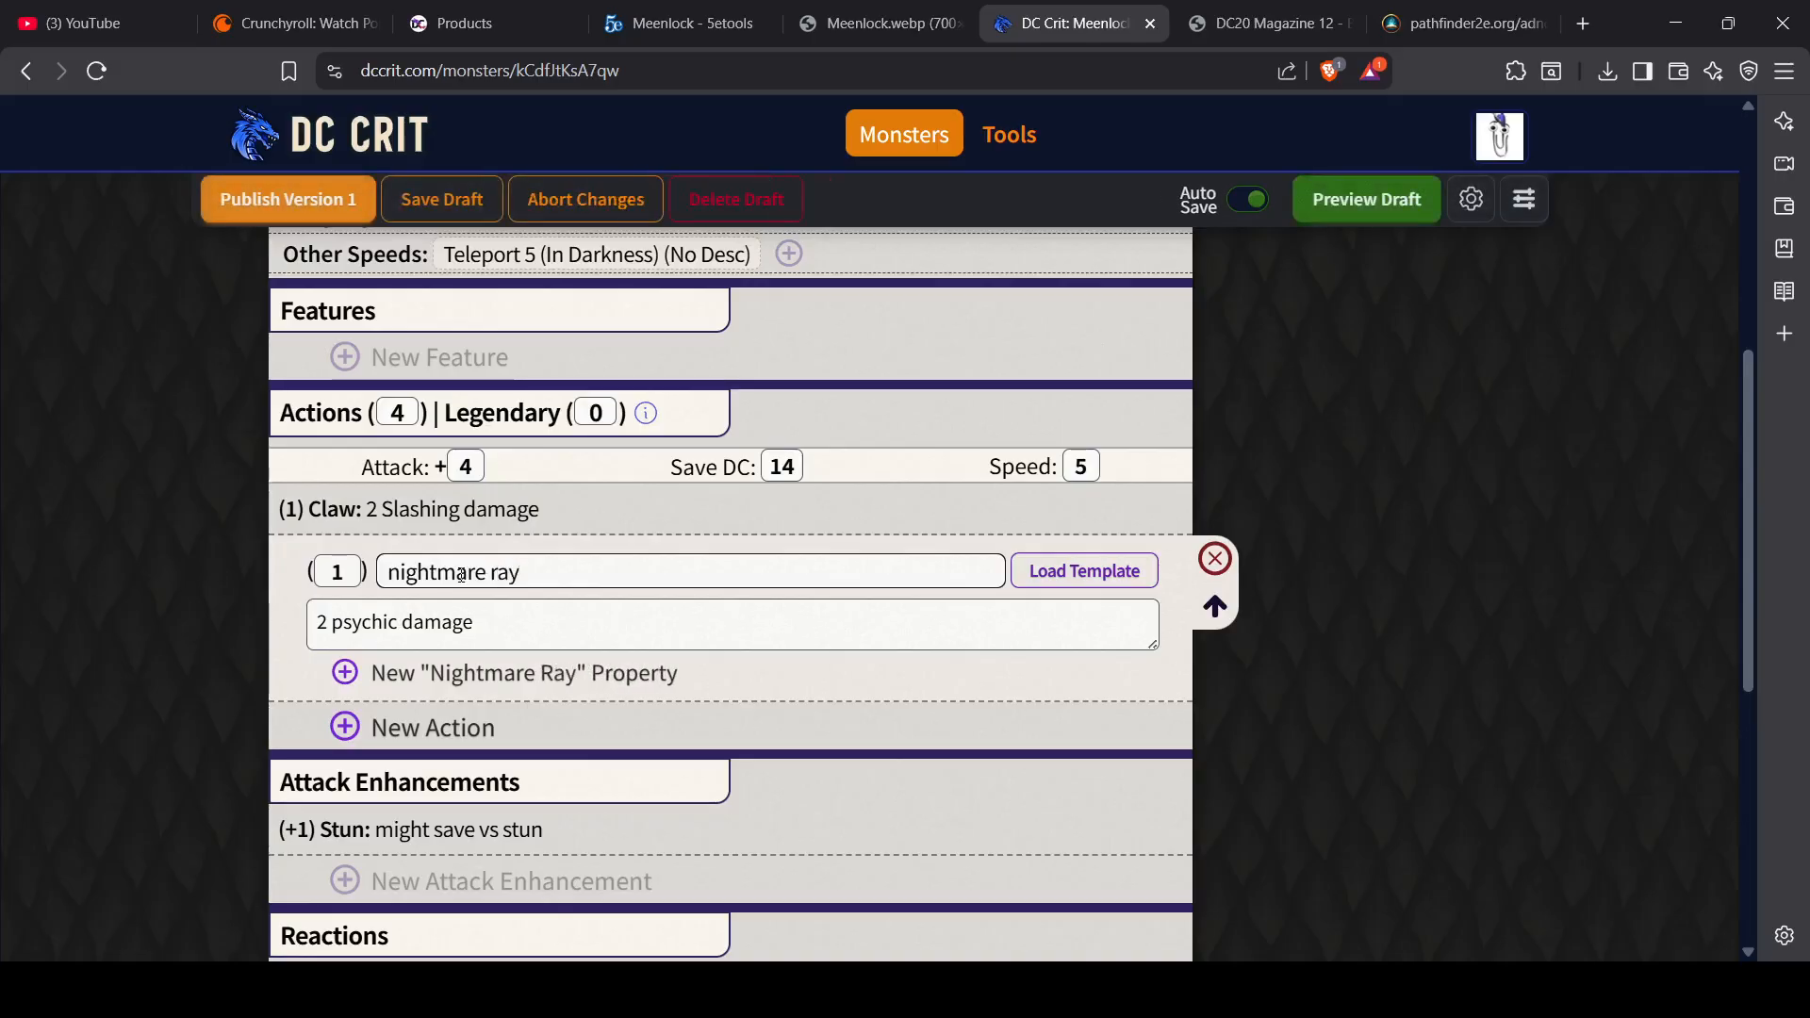
Step: Add an empty property to the nightmare ray action
left_click(347, 670)
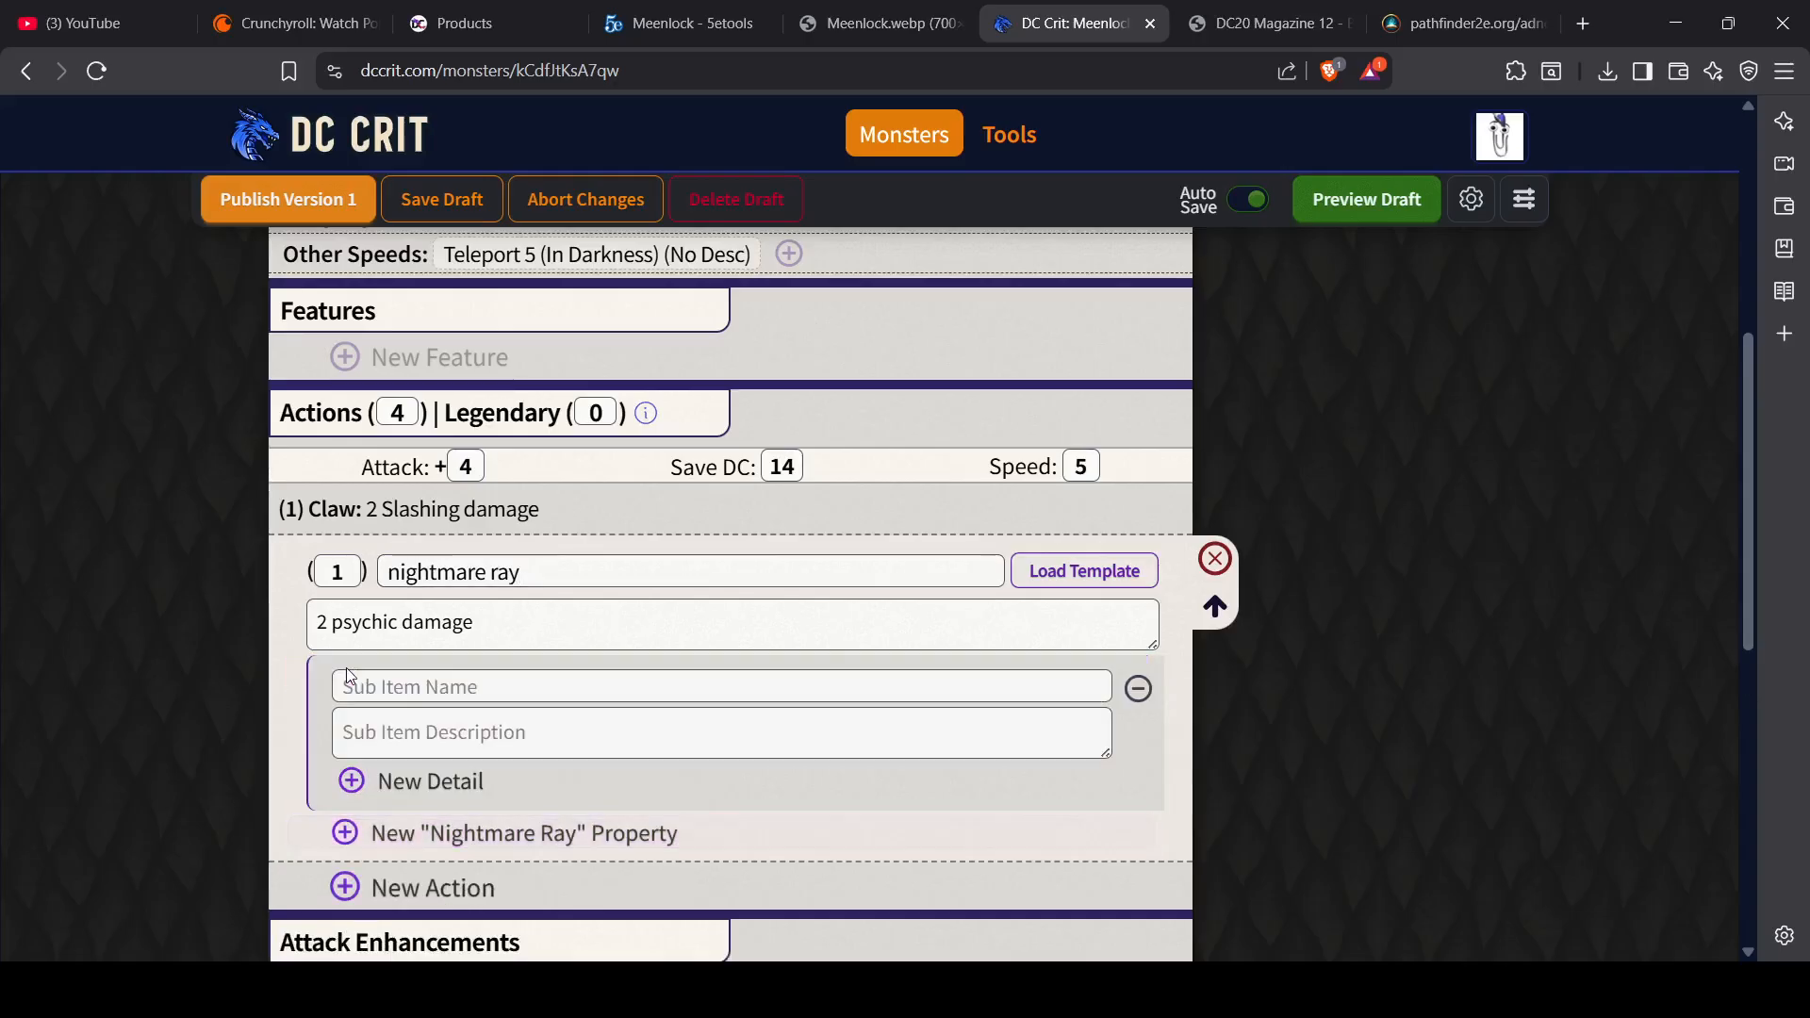
left_click(482, 685)
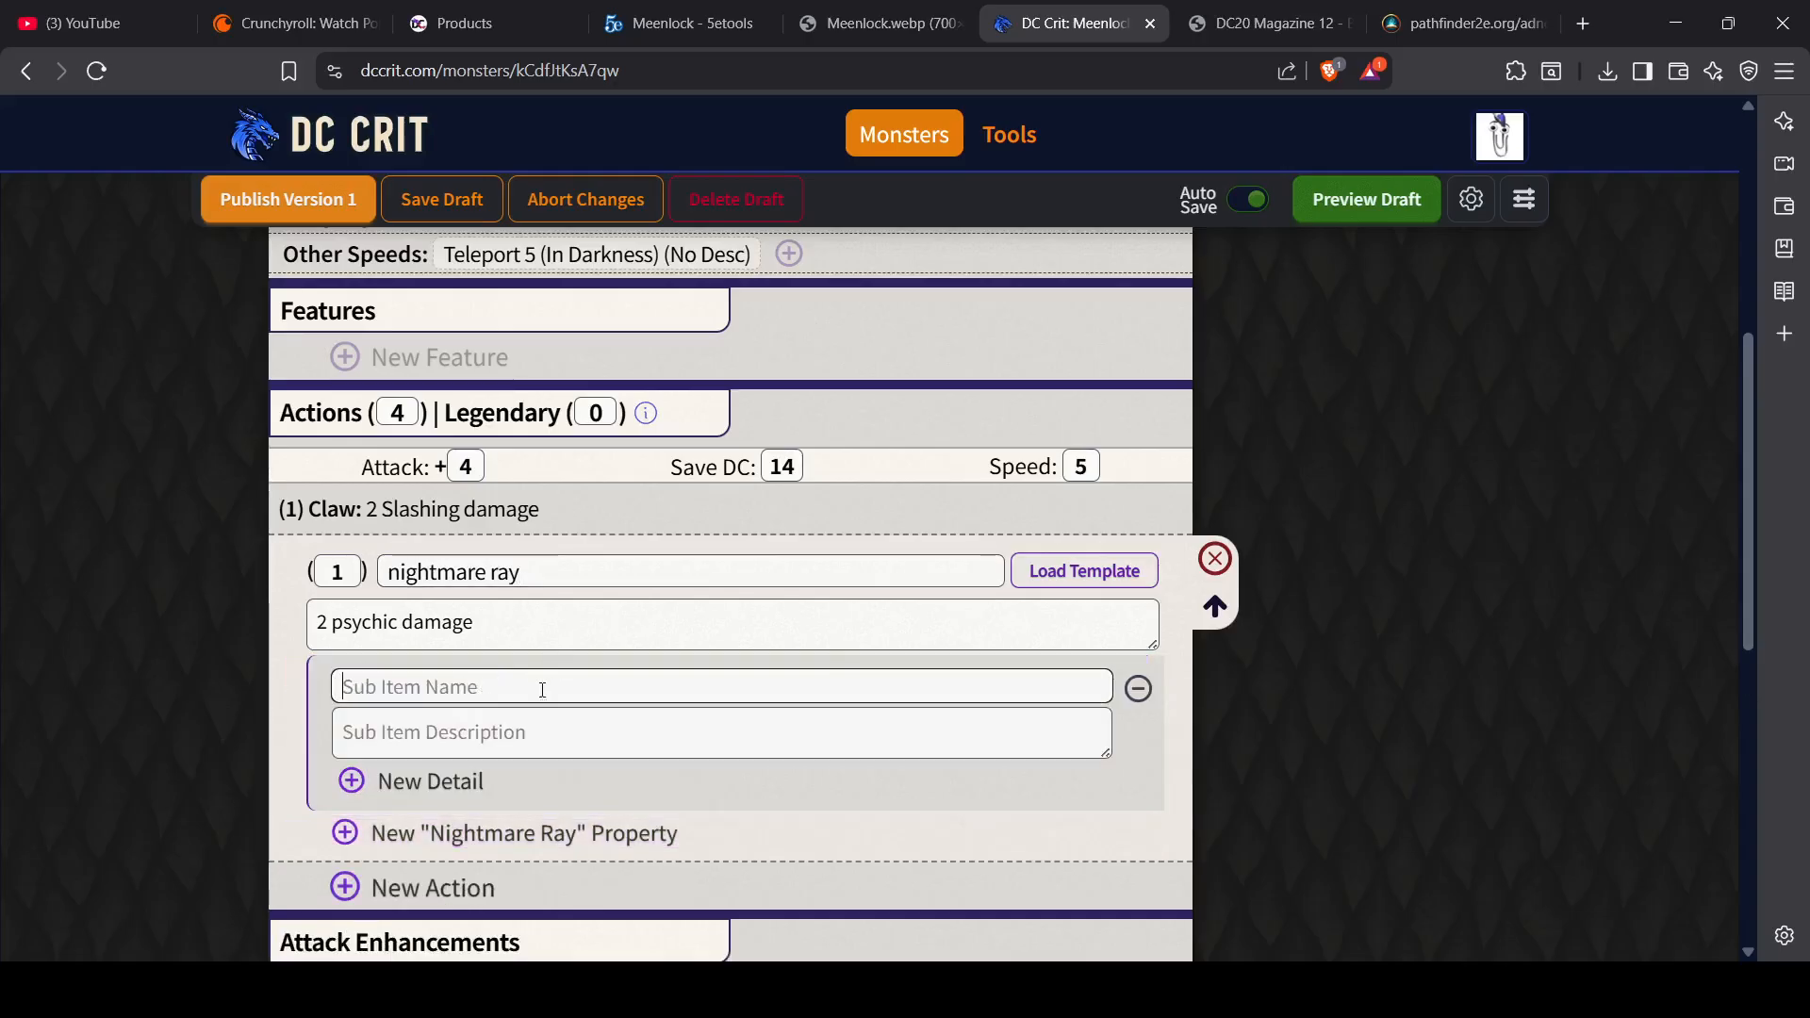
left_click(569, 611)
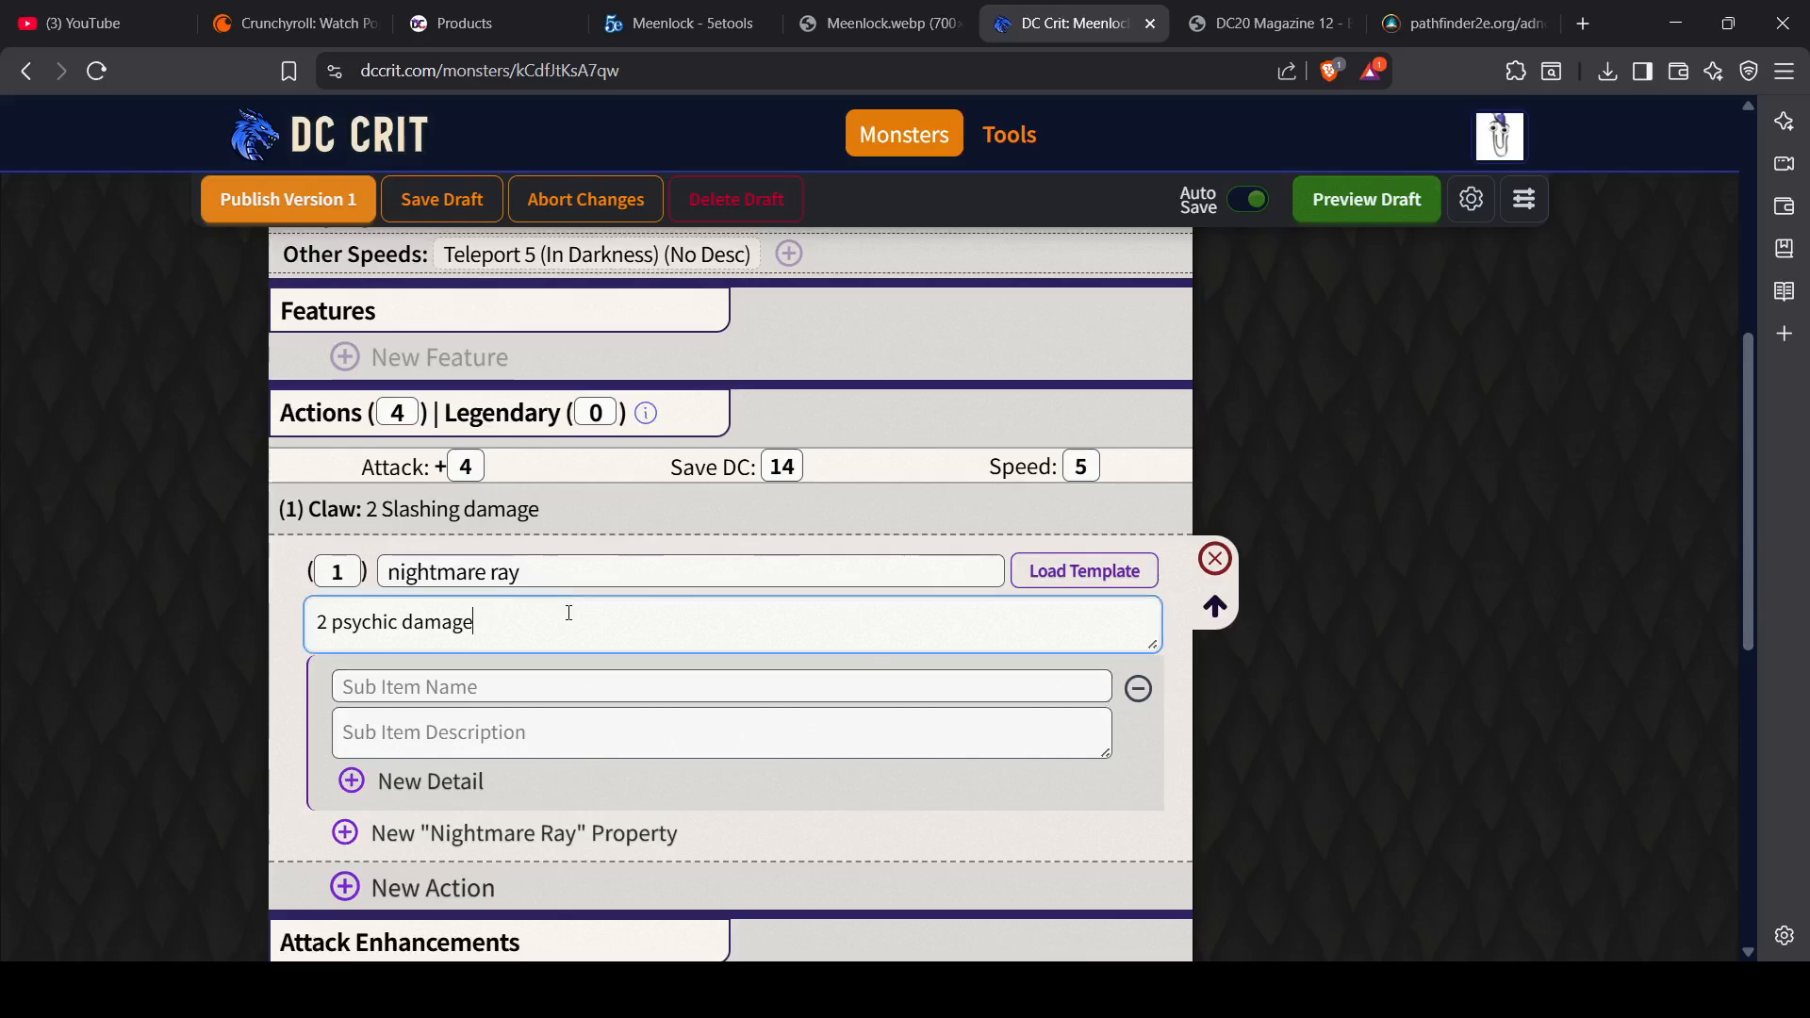
Step: Extend the nightmare ray action's name with "range 10 vs pd"
left_click(641, 581)
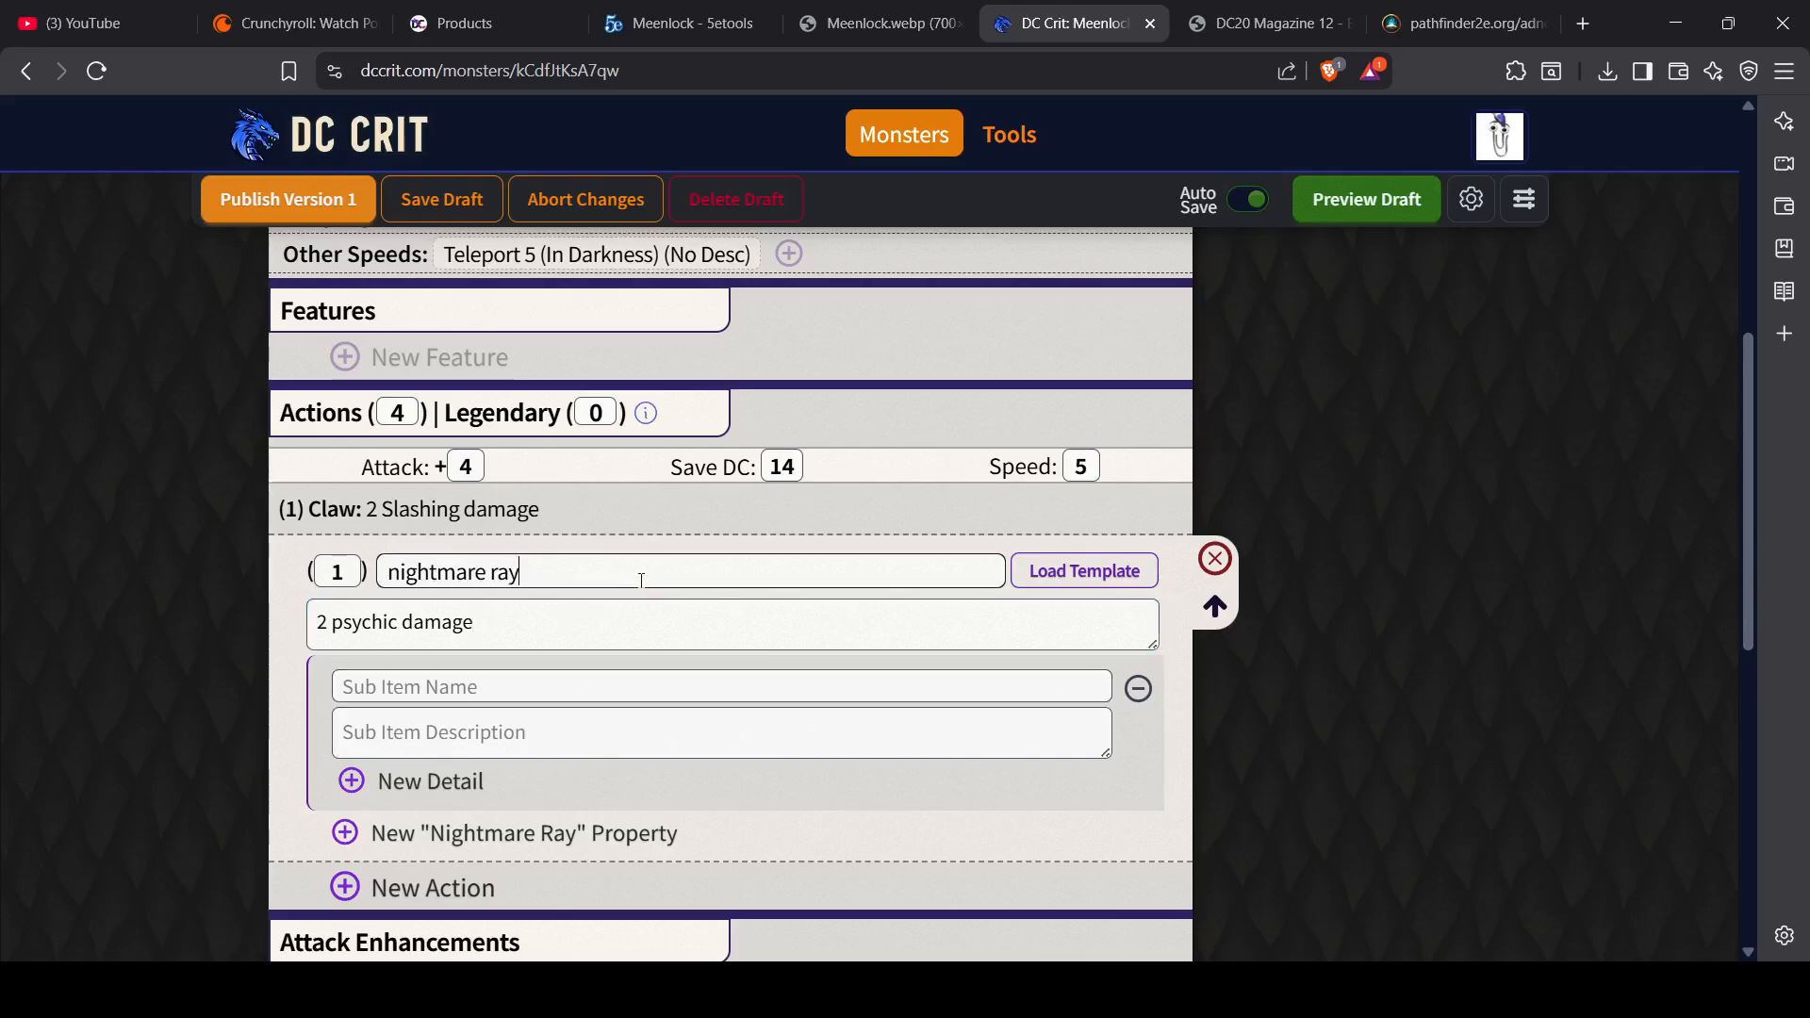
type("range 10 vs ")
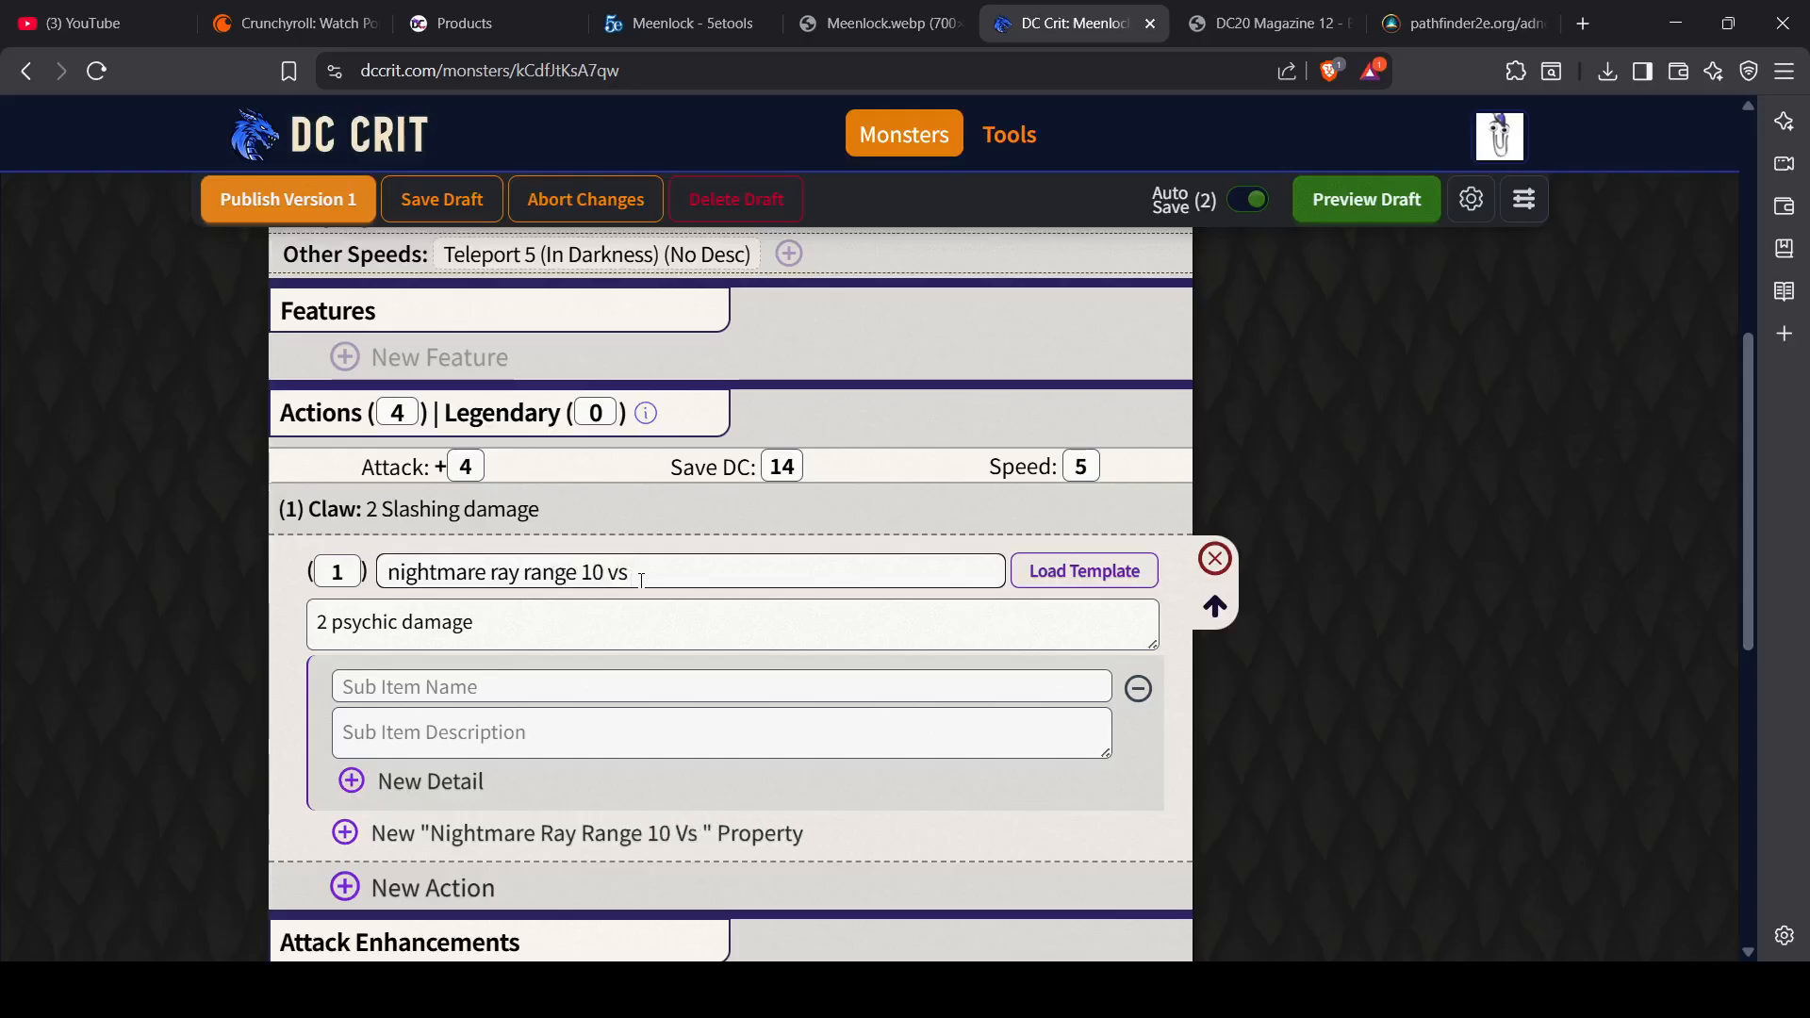
type("pd")
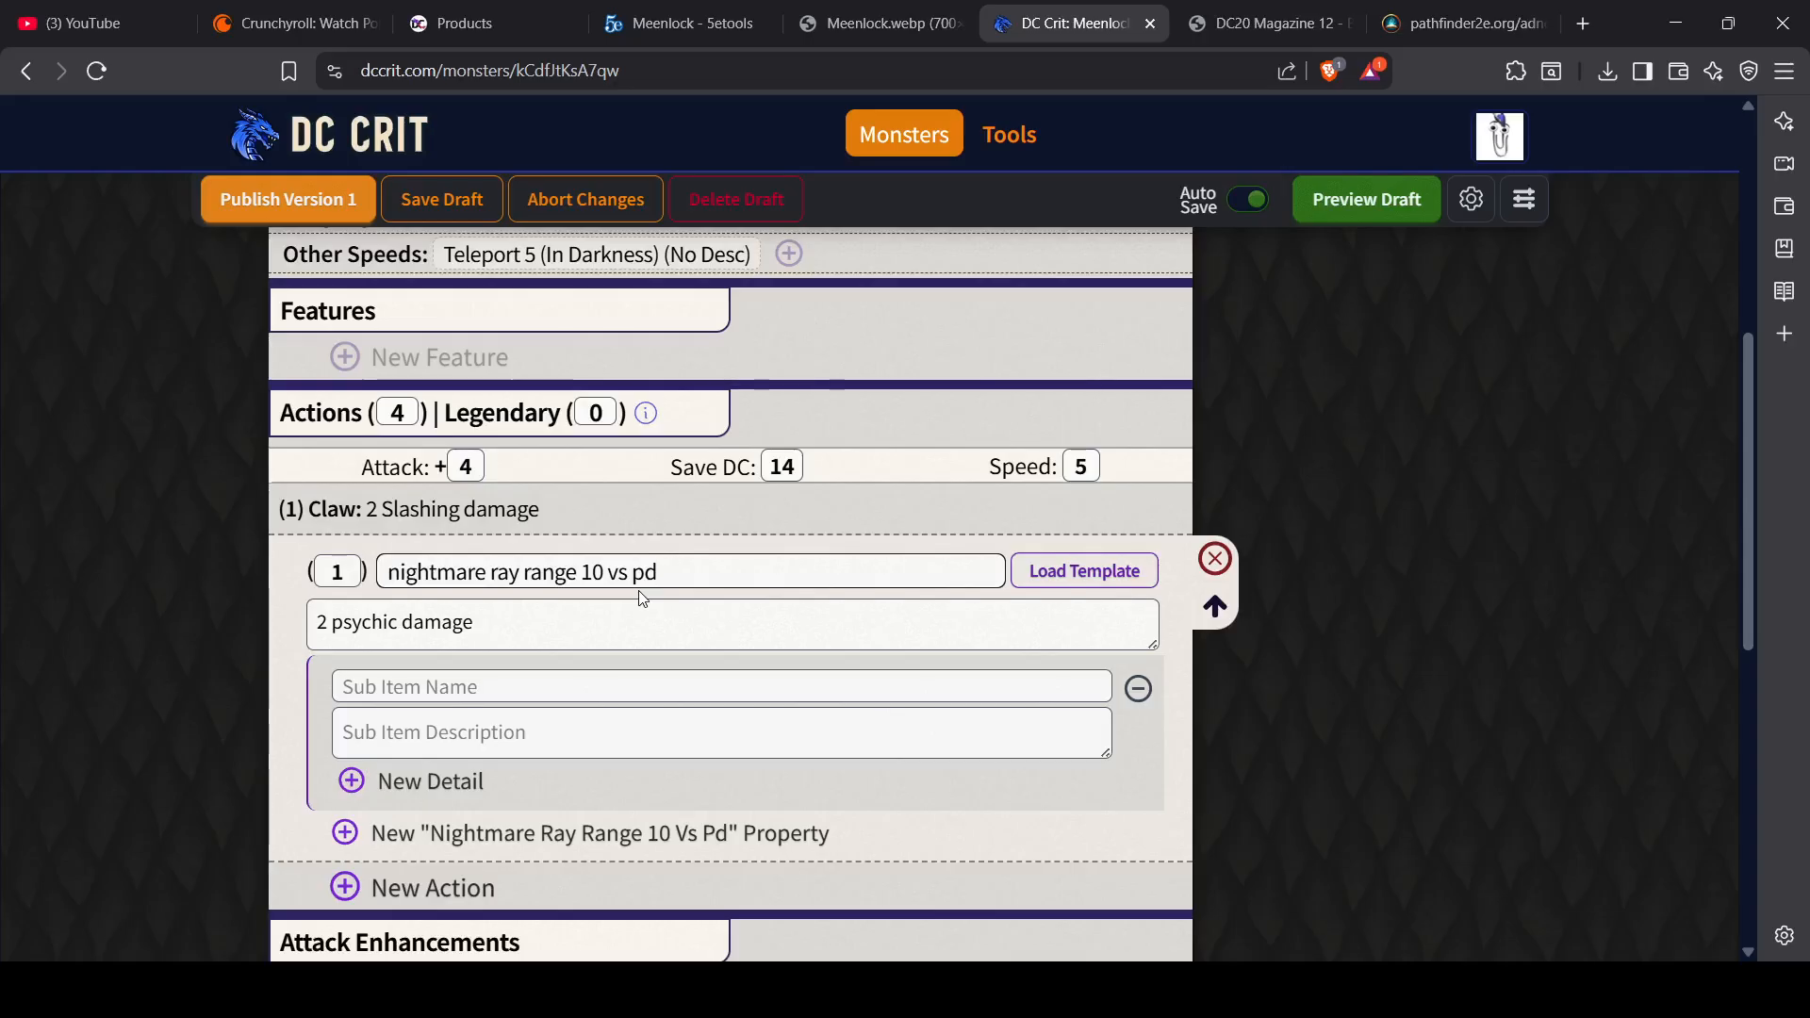
Step: Change the action's name to "nightmare ray aura 3 vs ad" and set its cost to 2
key("BackSpace")
key("BackSpace")
key("BackSpace")
key("BackSpace")
key("BackSpace")
key("BackSpace")
key("BackSpace")
key("BackSpace")
key("BackSpace")
key("BackSpace")
key("BackSpace")
key("BackSpace")
key("BackSpace")
key("BackSpace")
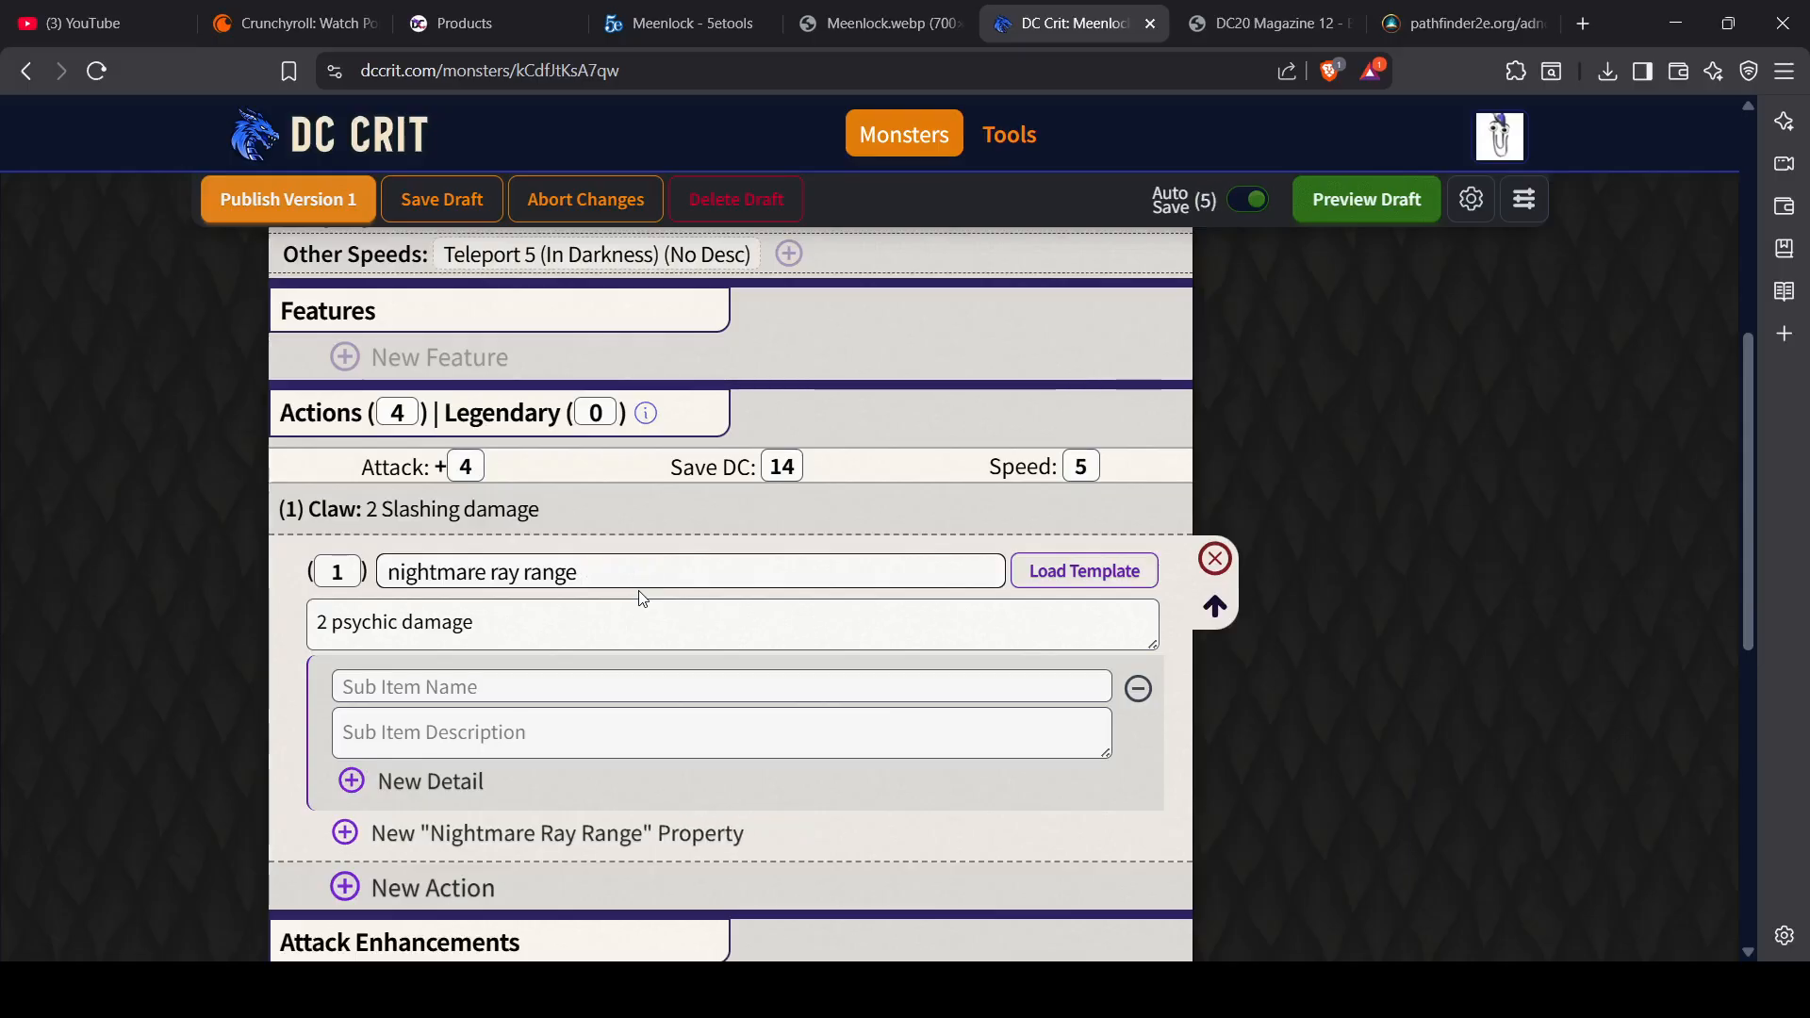
type("aura 3")
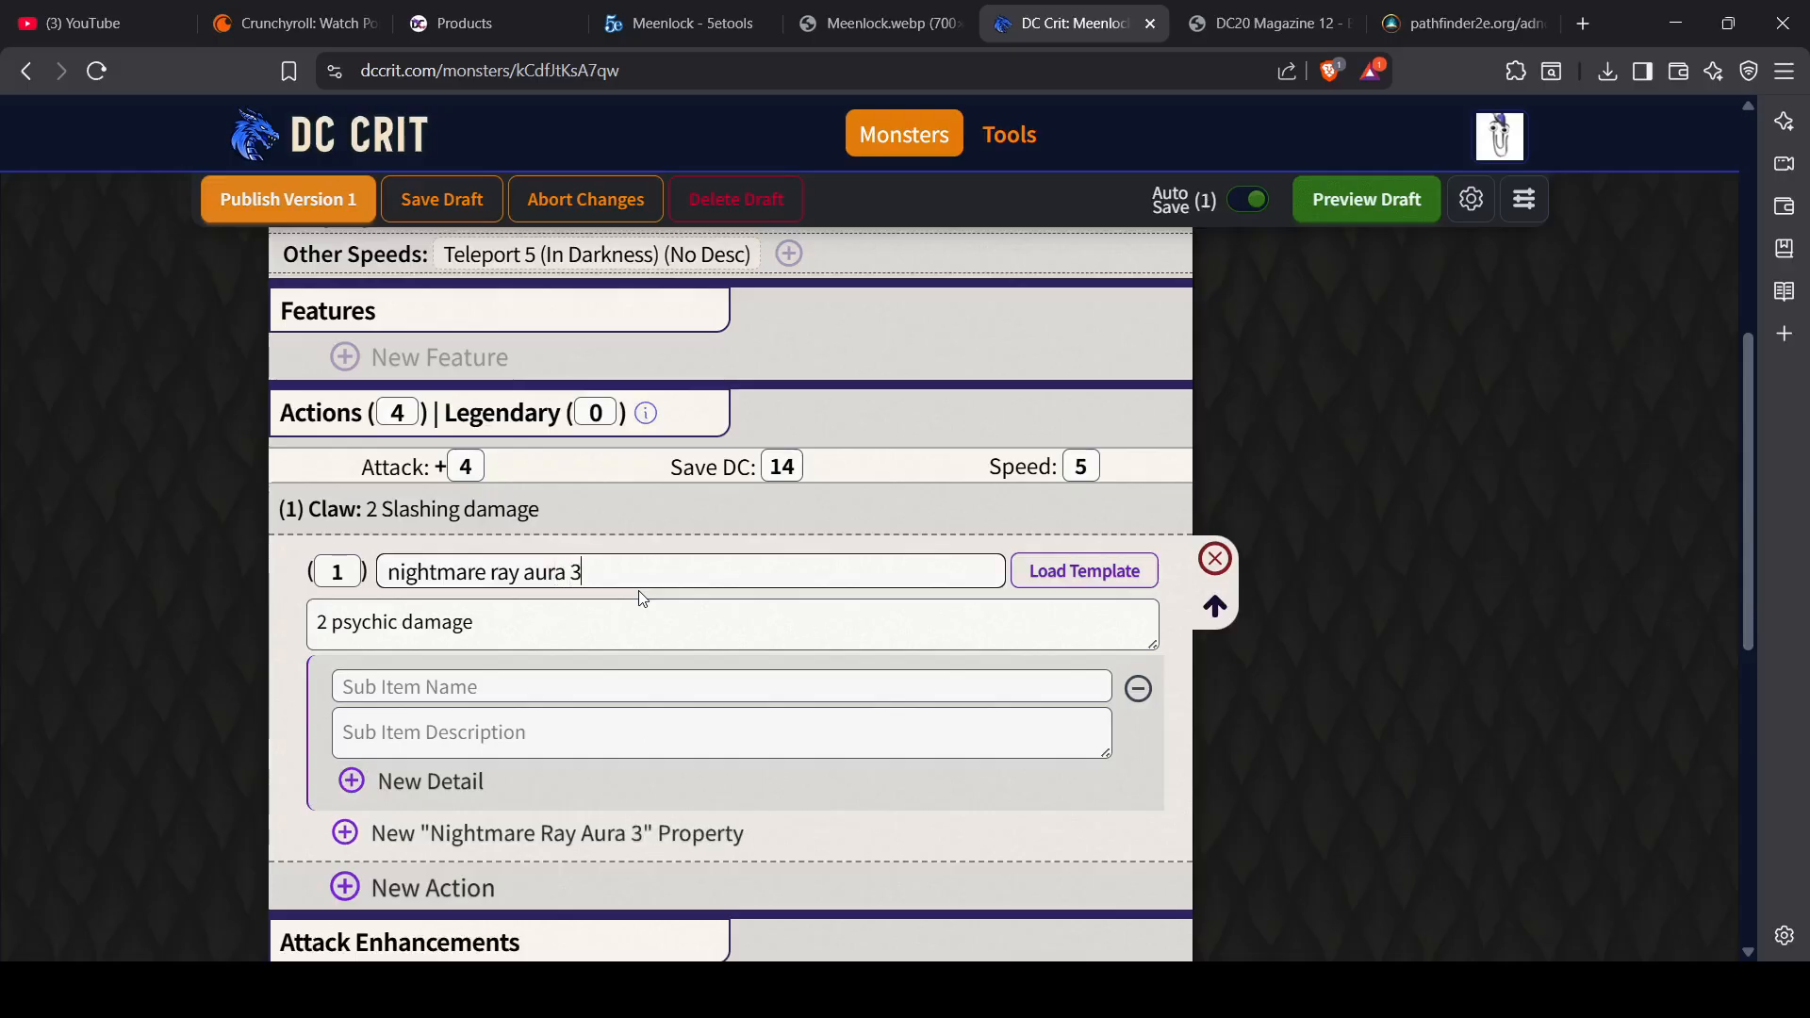
type(" vs ad")
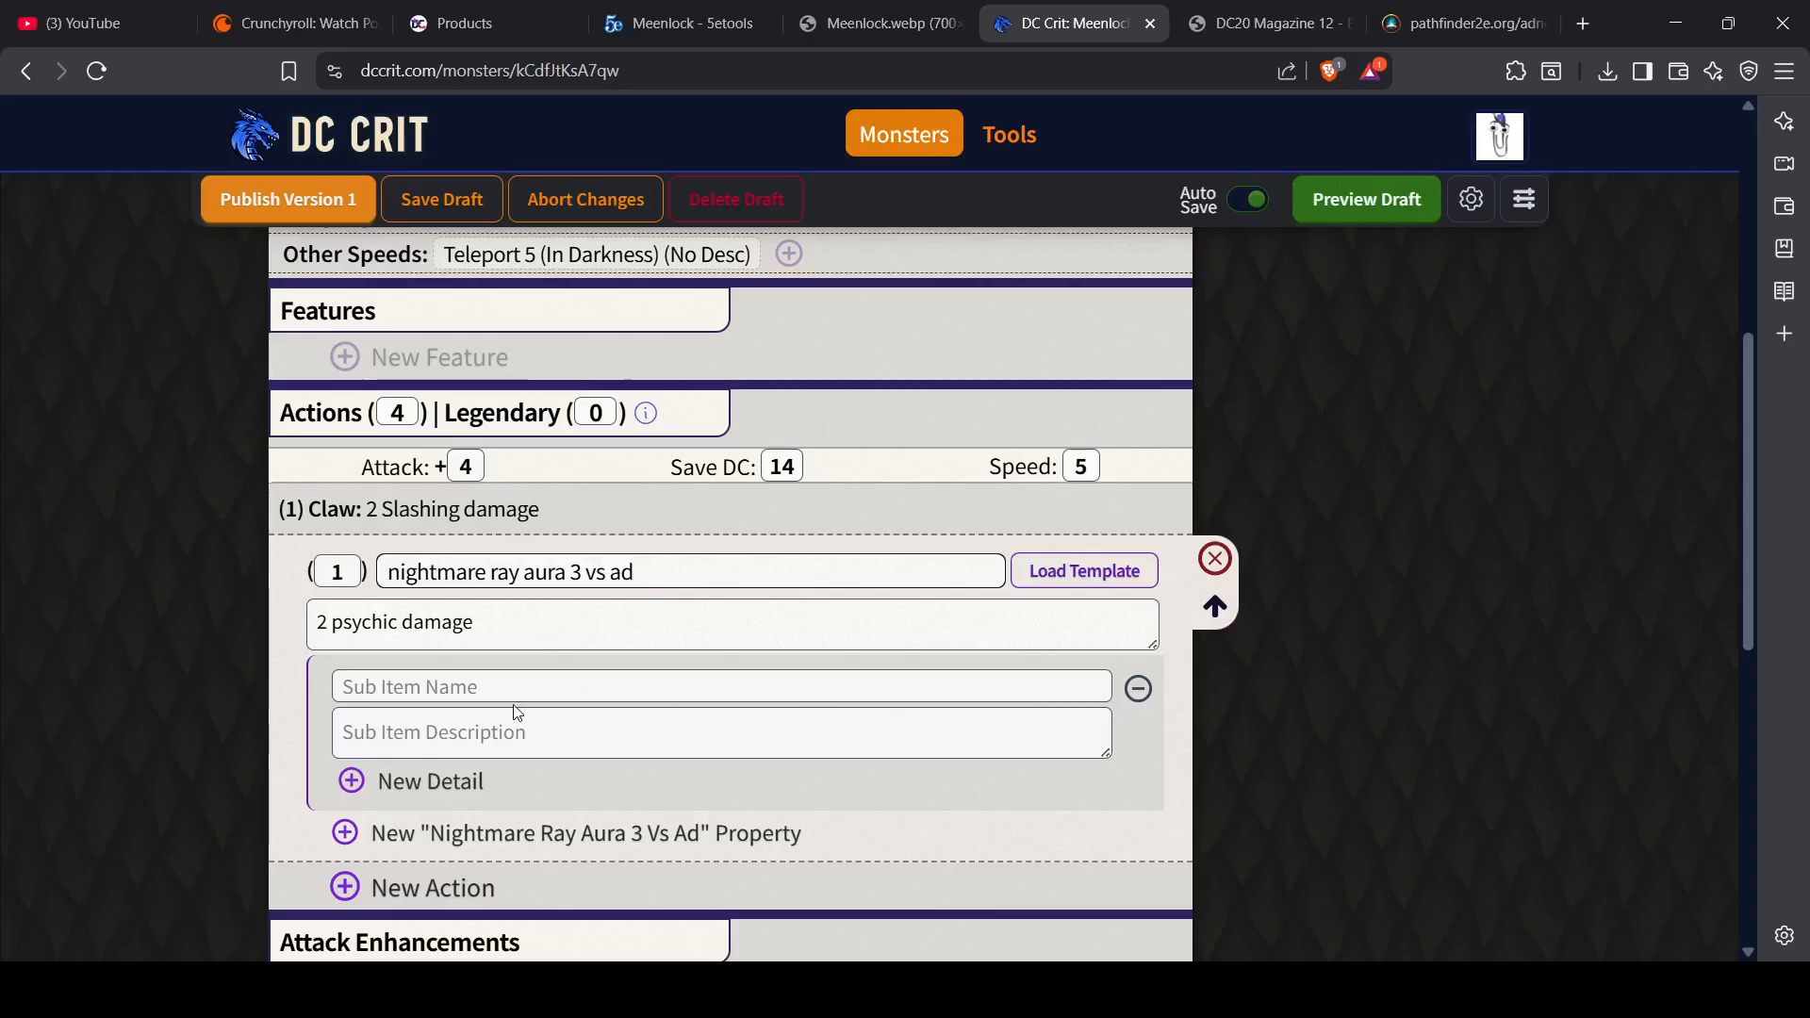
left_click(366, 573)
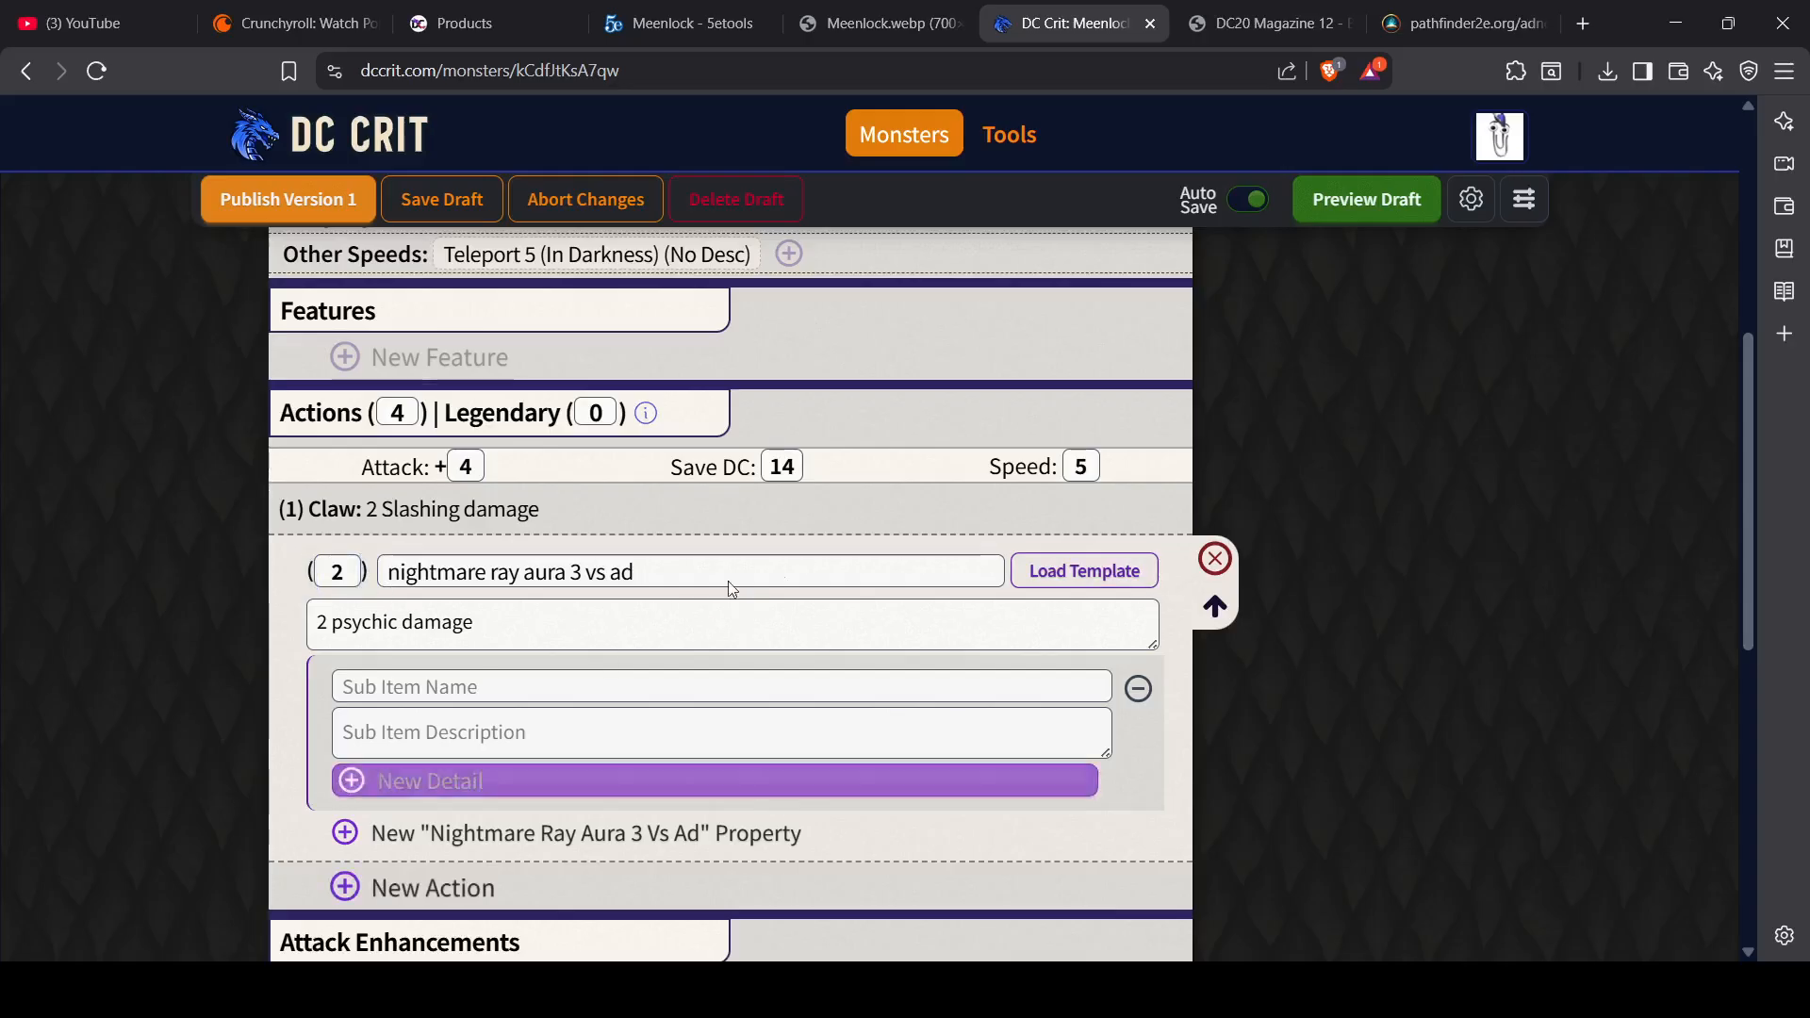
Step: Add a second resistance named "Psychic Resistance" to the monster
scroll(788, 619, "up", 6)
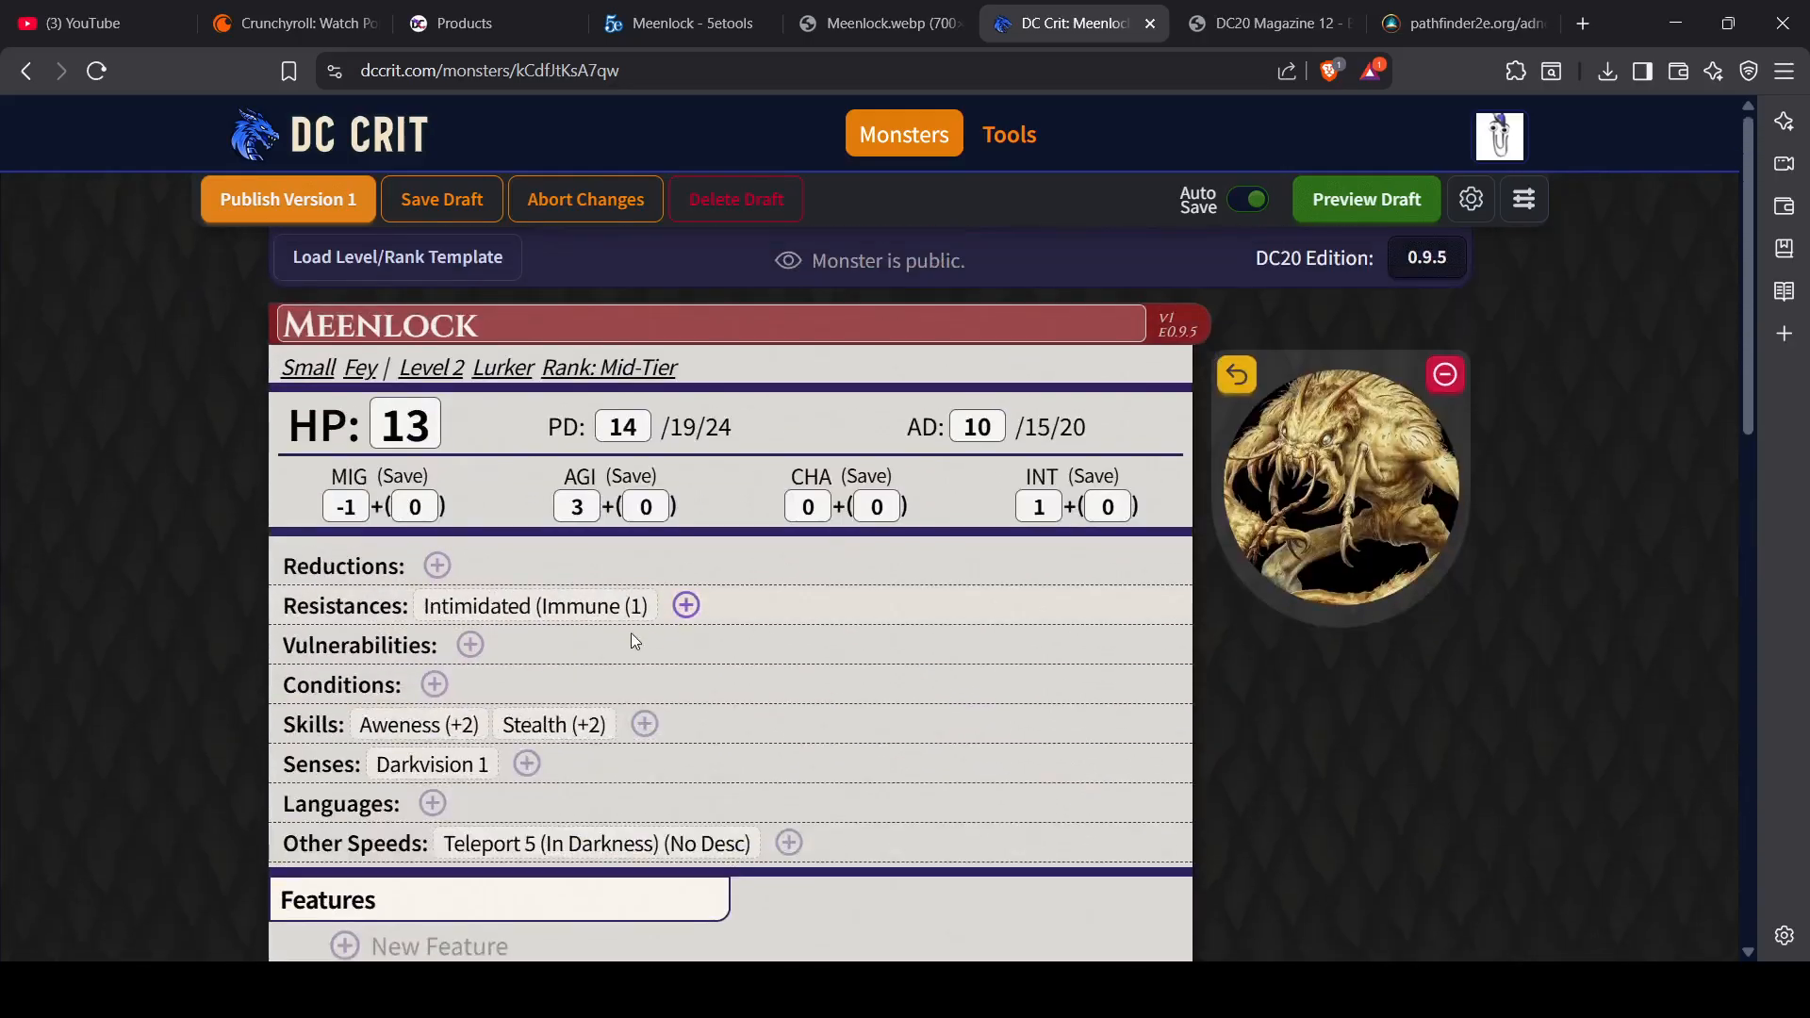
left_click(686, 605)
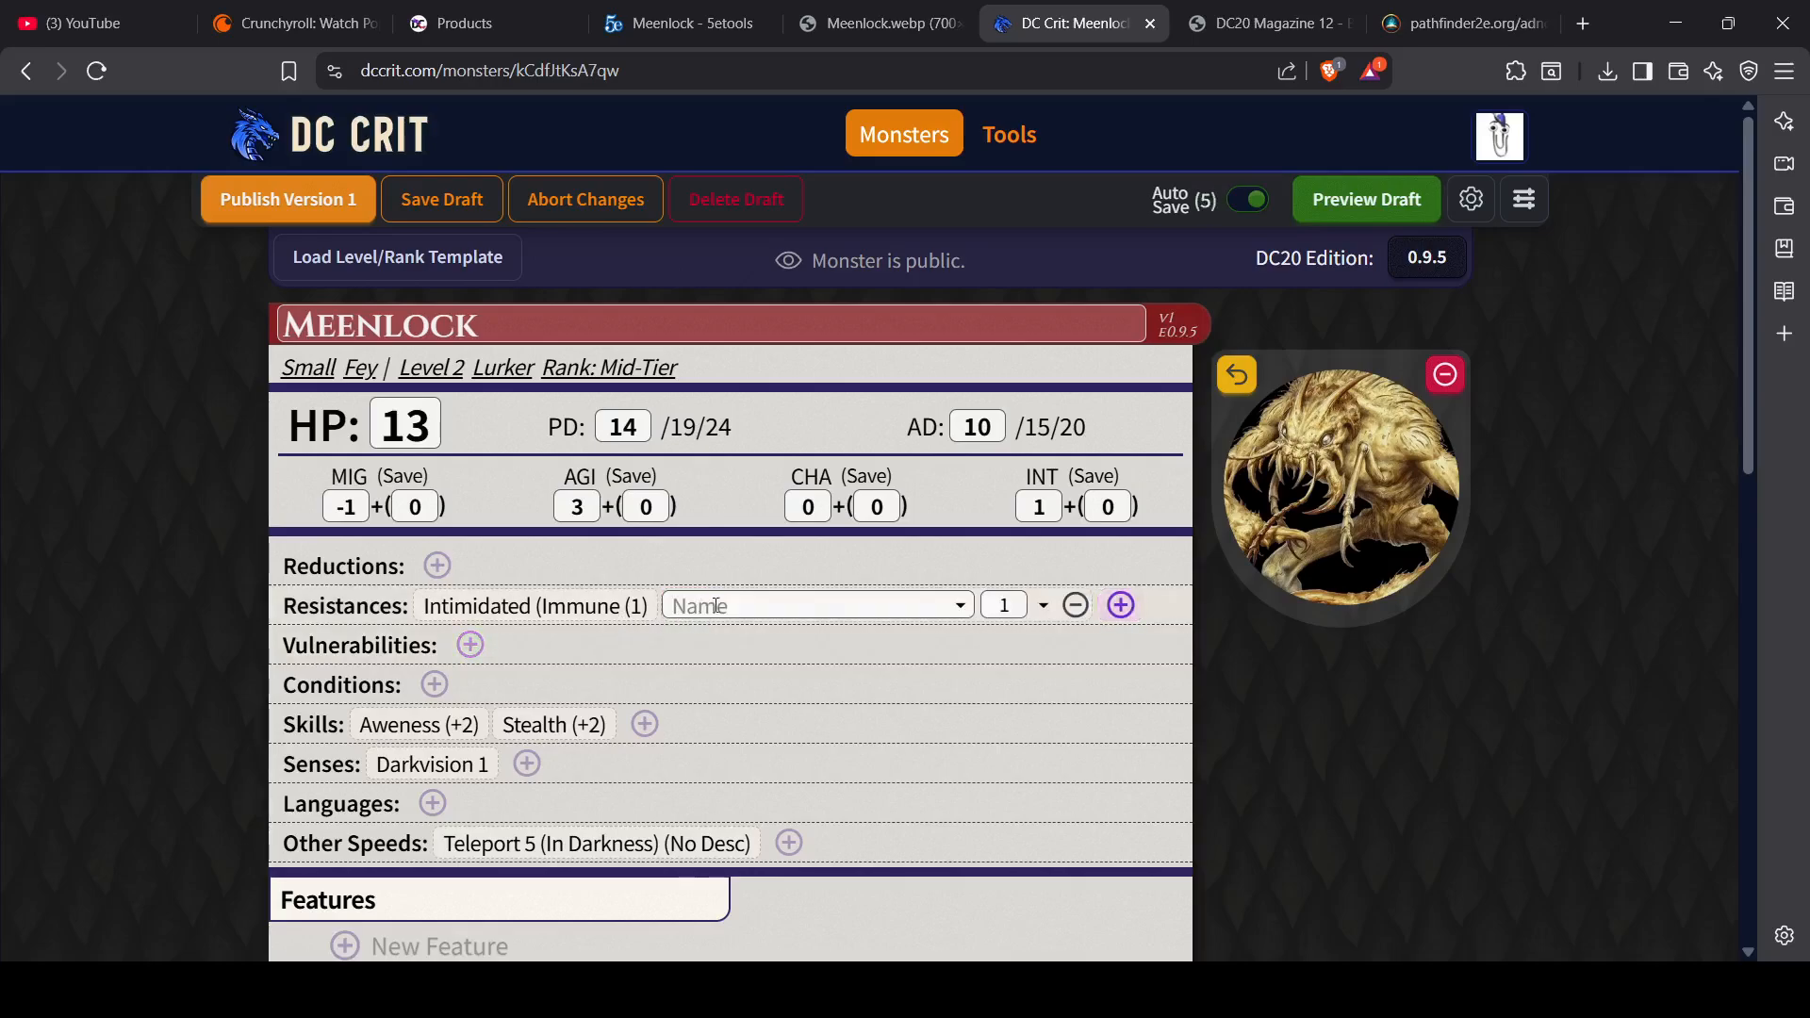
type("Psychic")
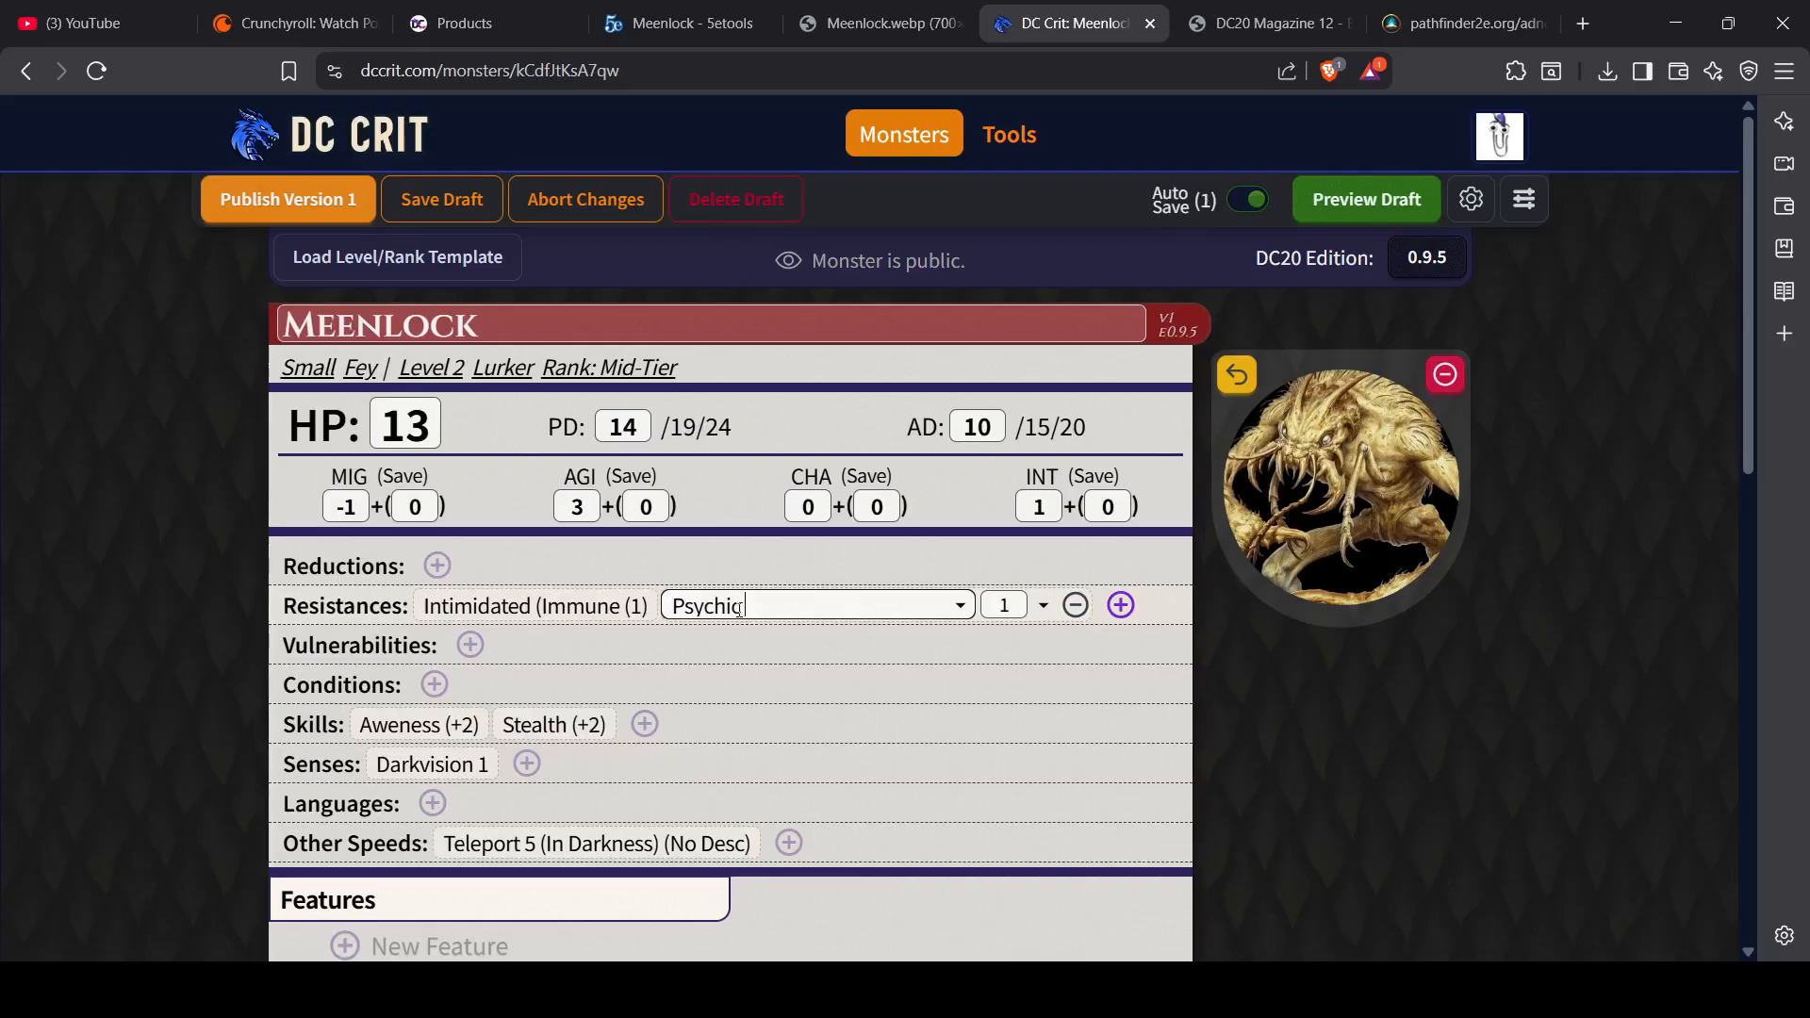
type(" Resistance")
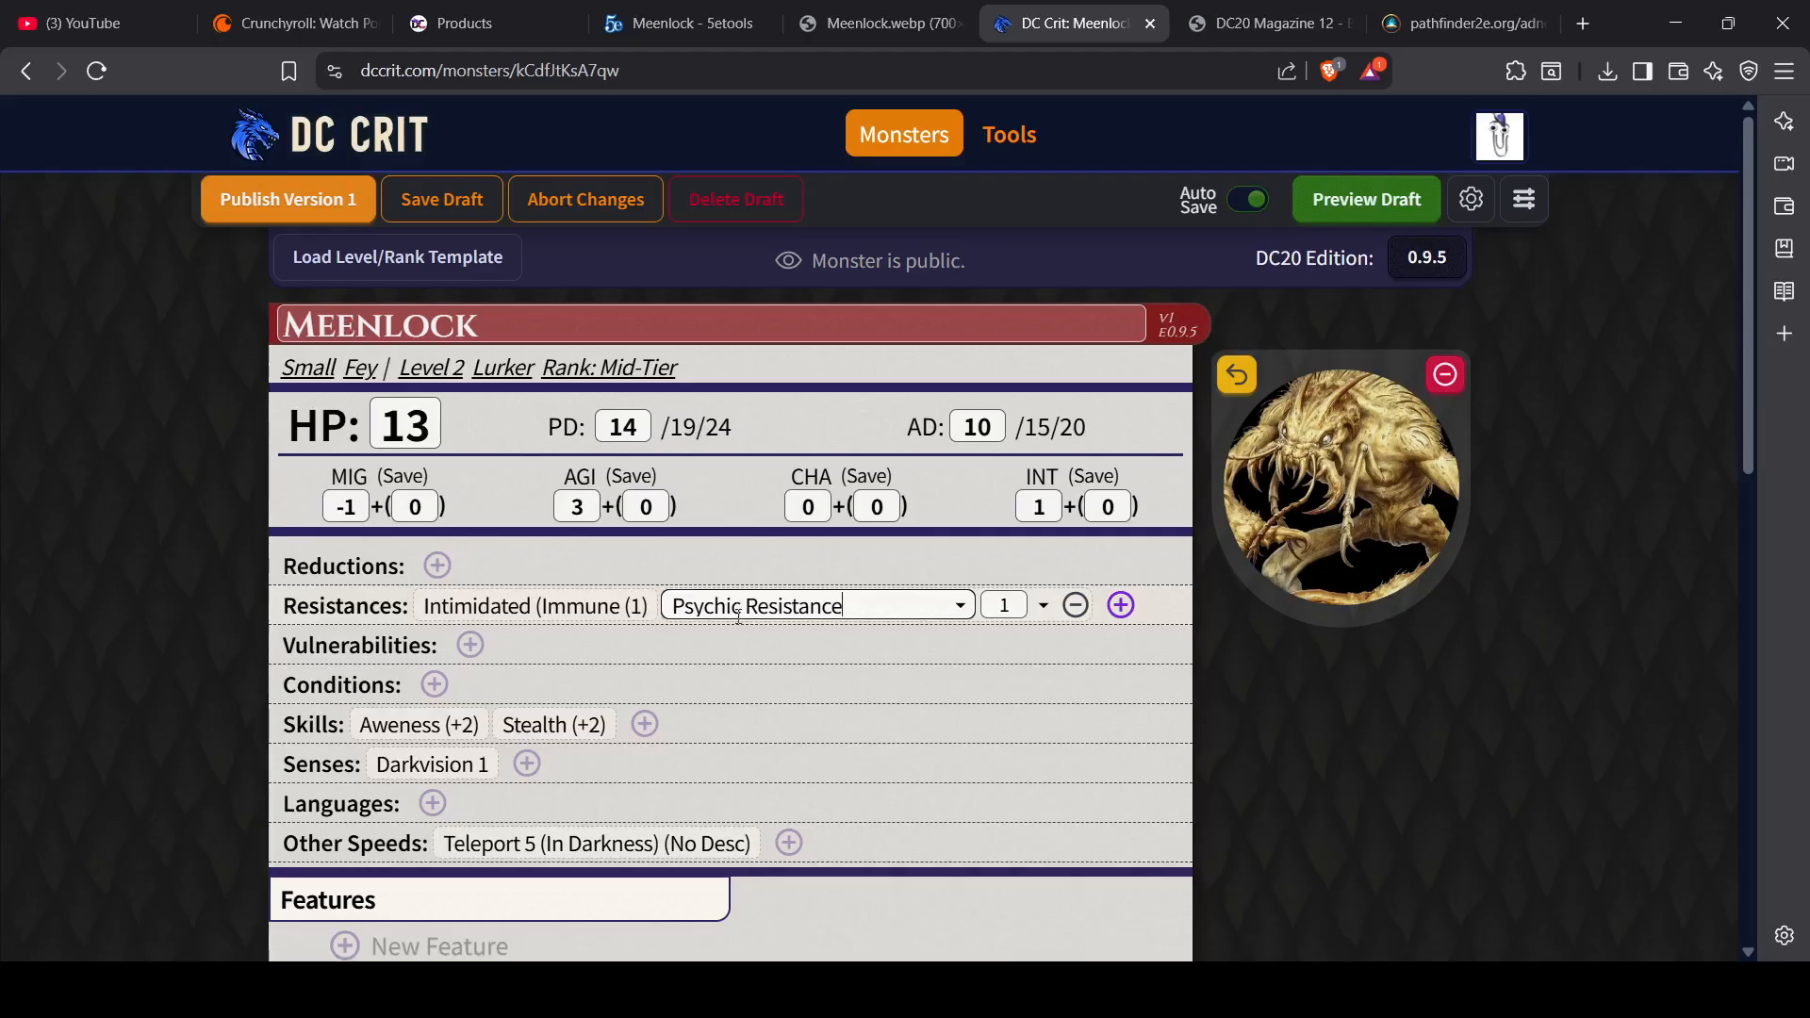
Step: Reopen the nightmare ray action and describe its unnamed sub item as "cha save vs intimidation fail (5) frightened instead"
scroll(737, 614, "down", 7)
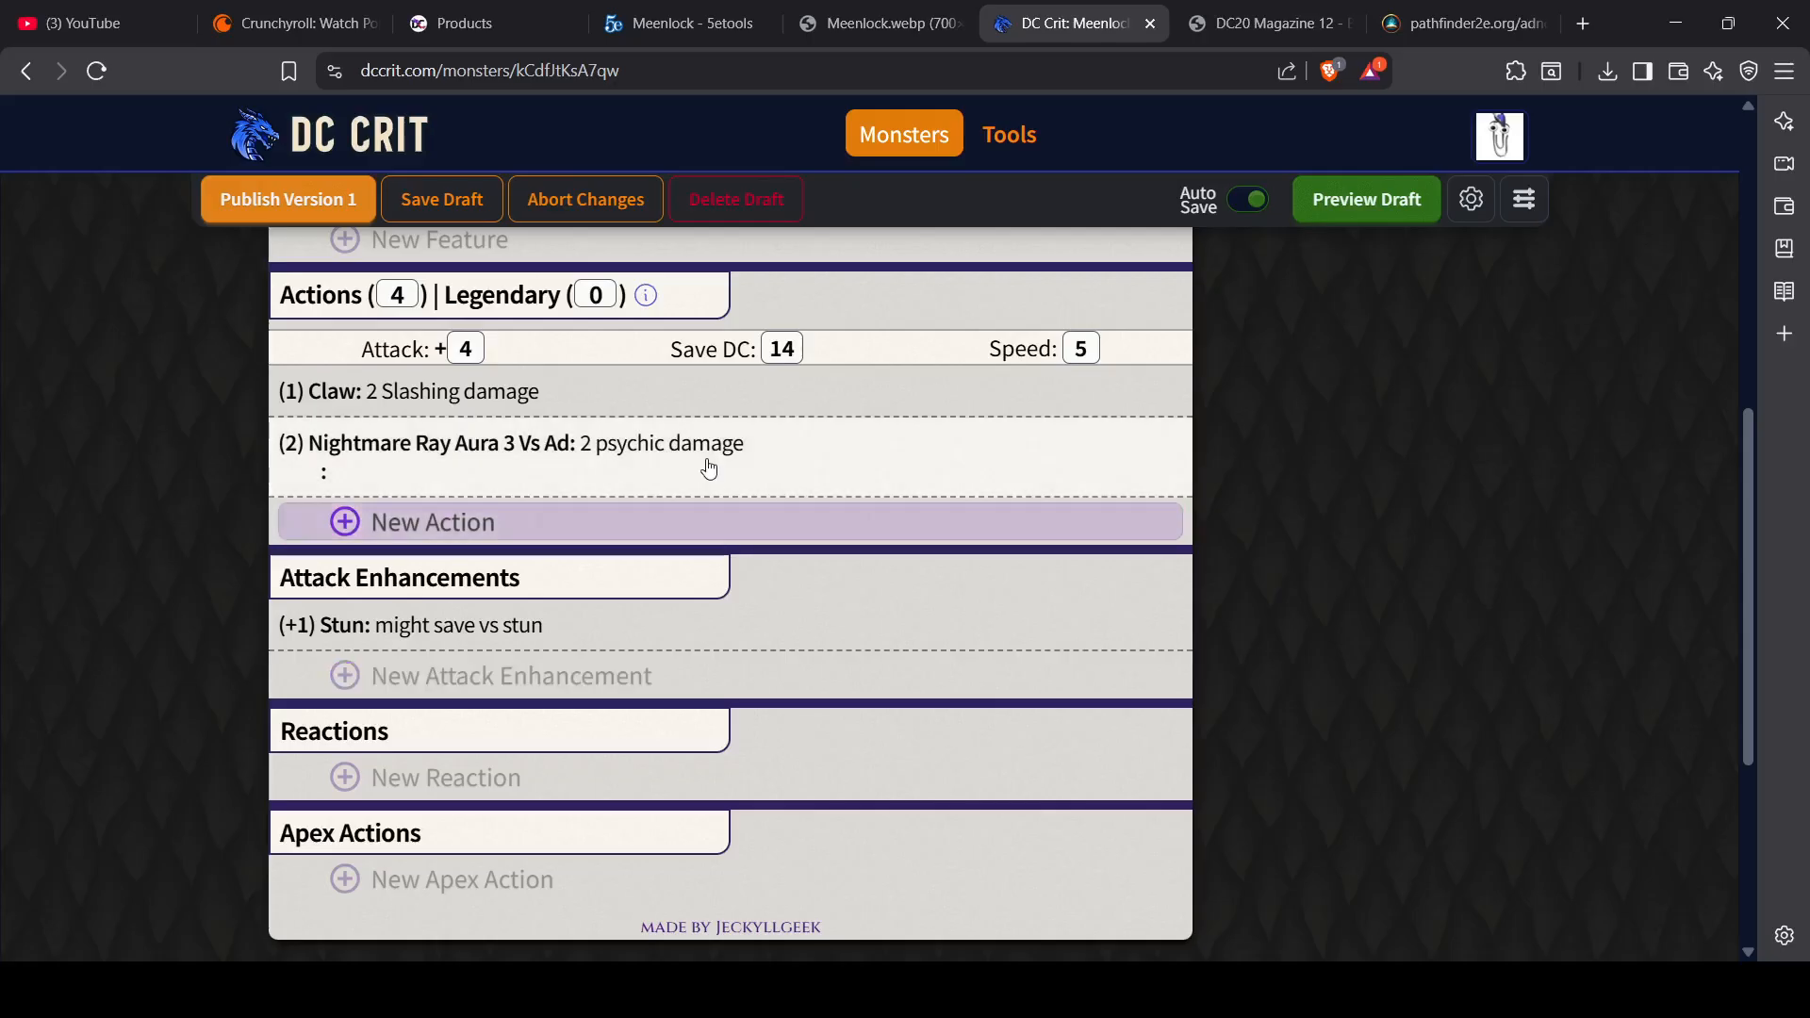
left_click(351, 483)
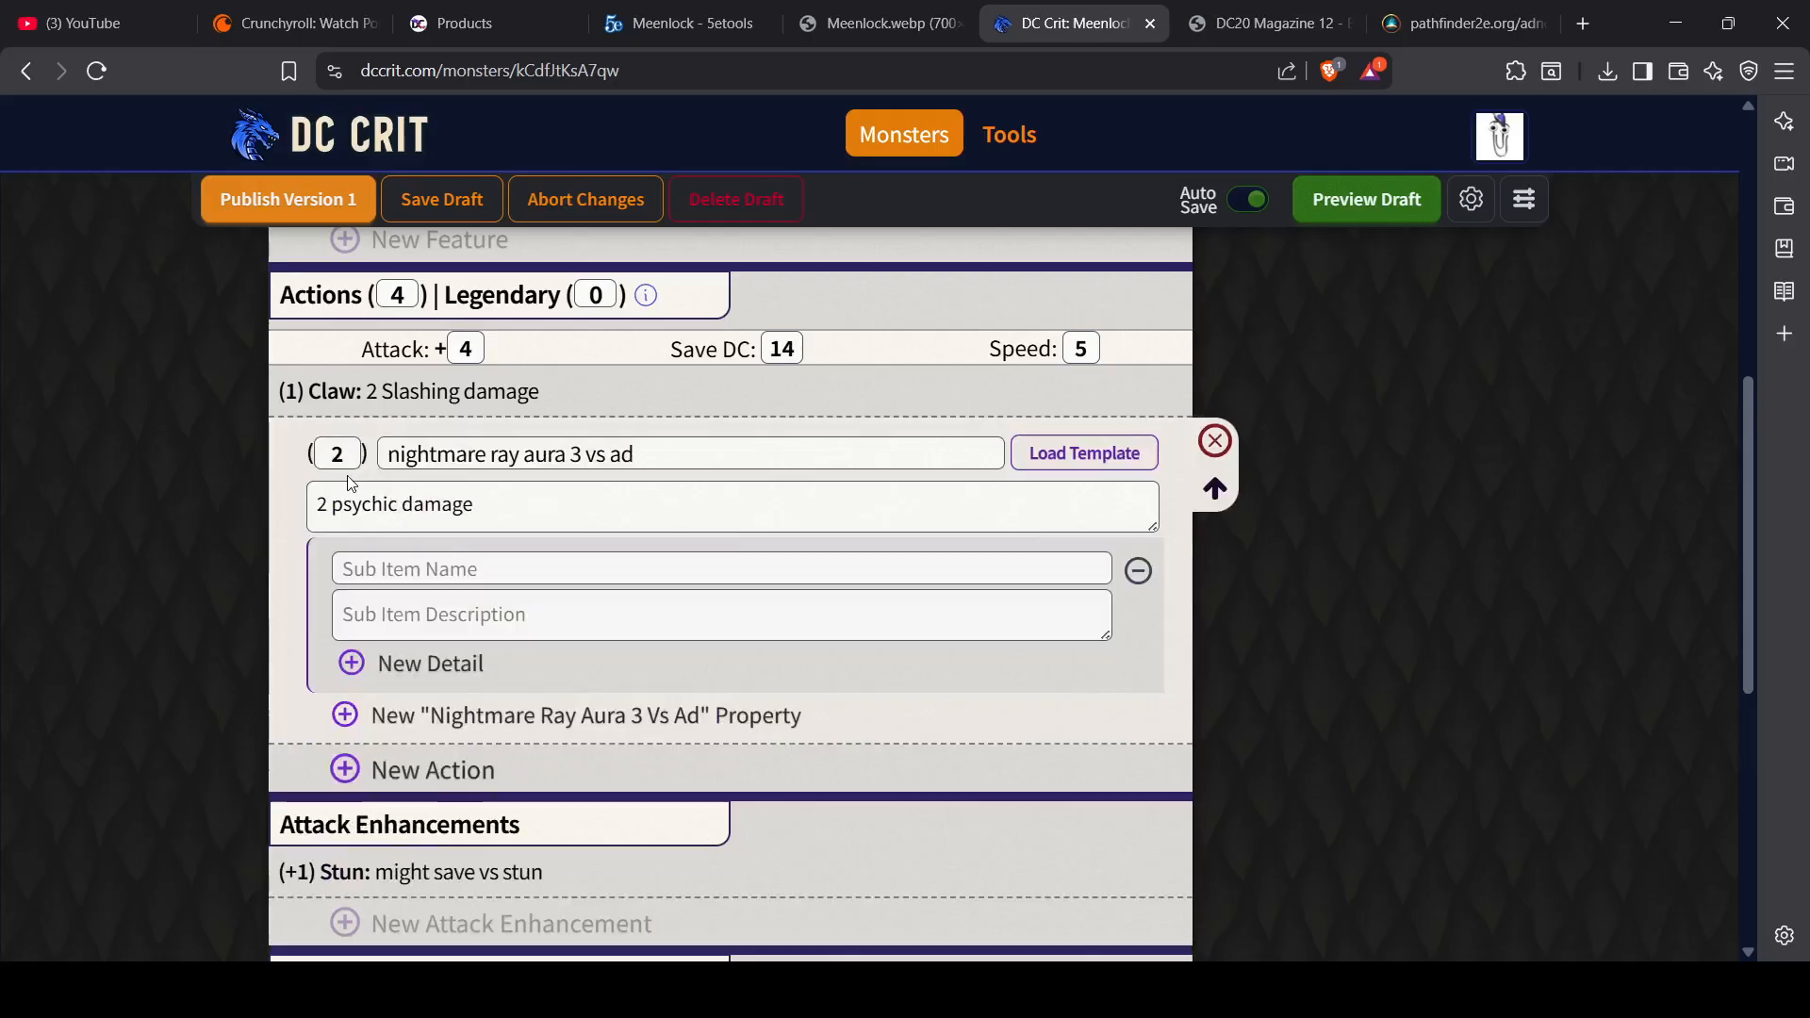
left_click(497, 625)
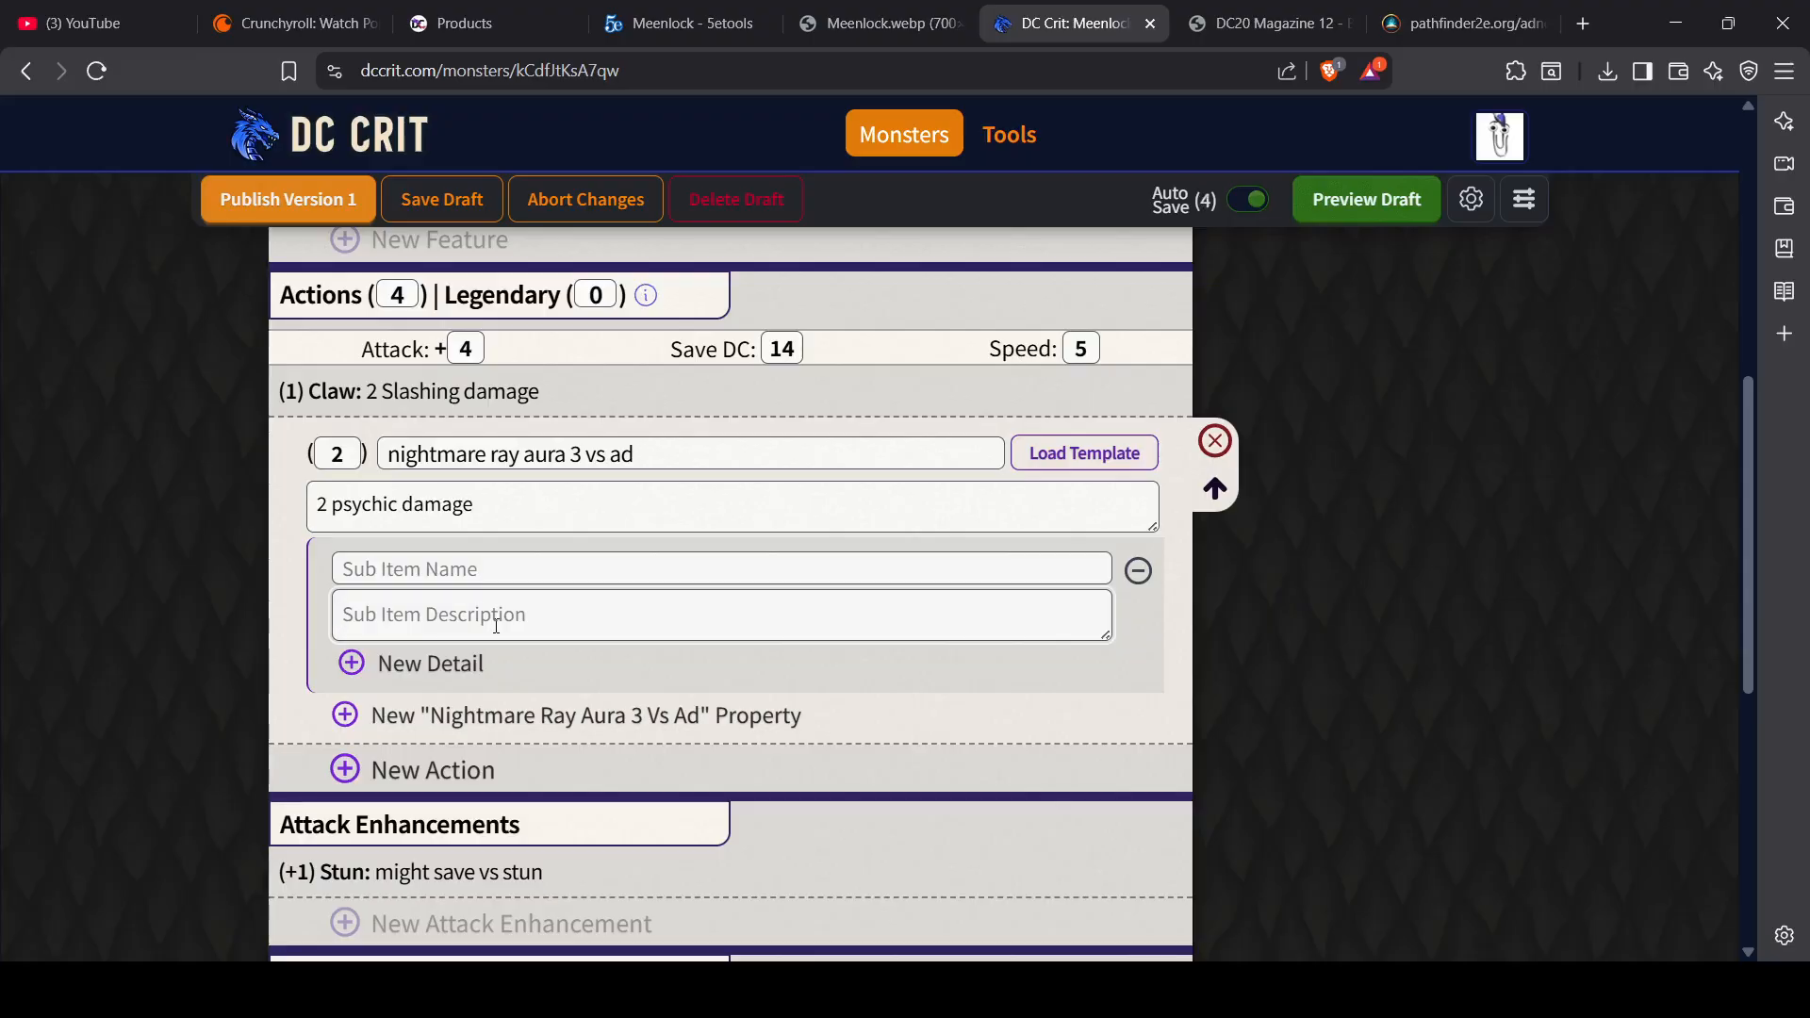
left_click(508, 578)
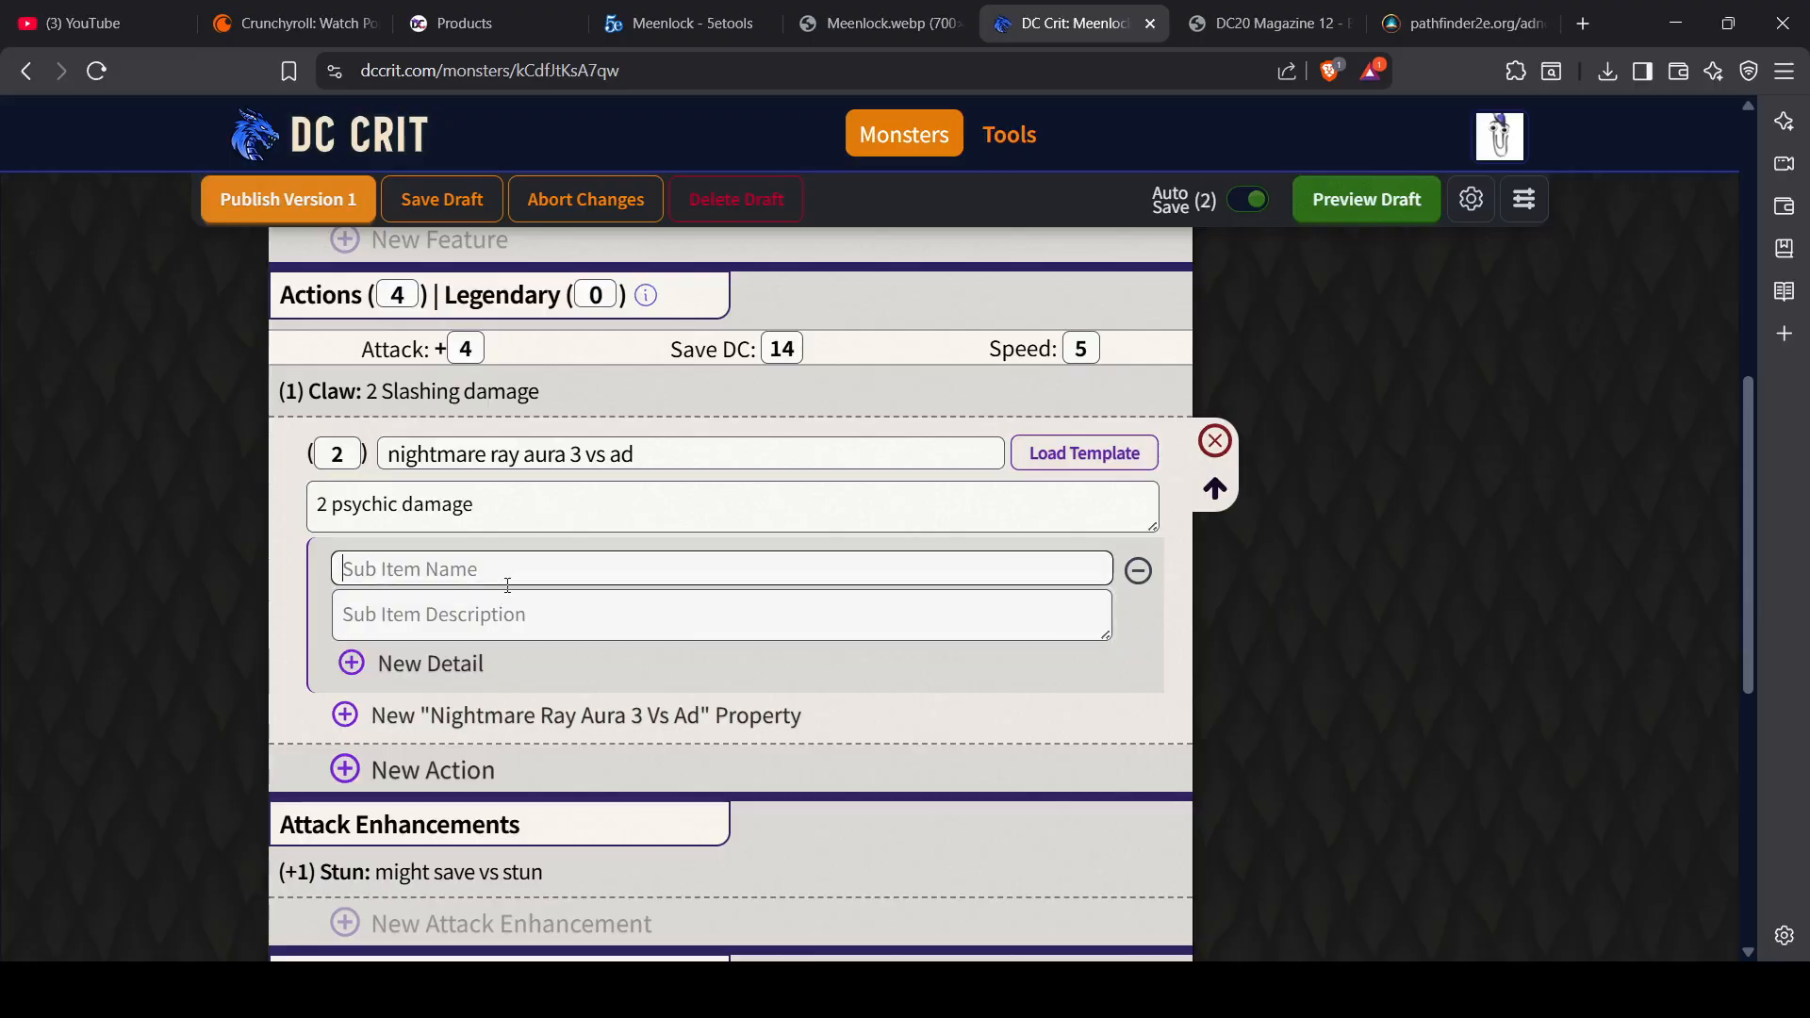
left_click(507, 625)
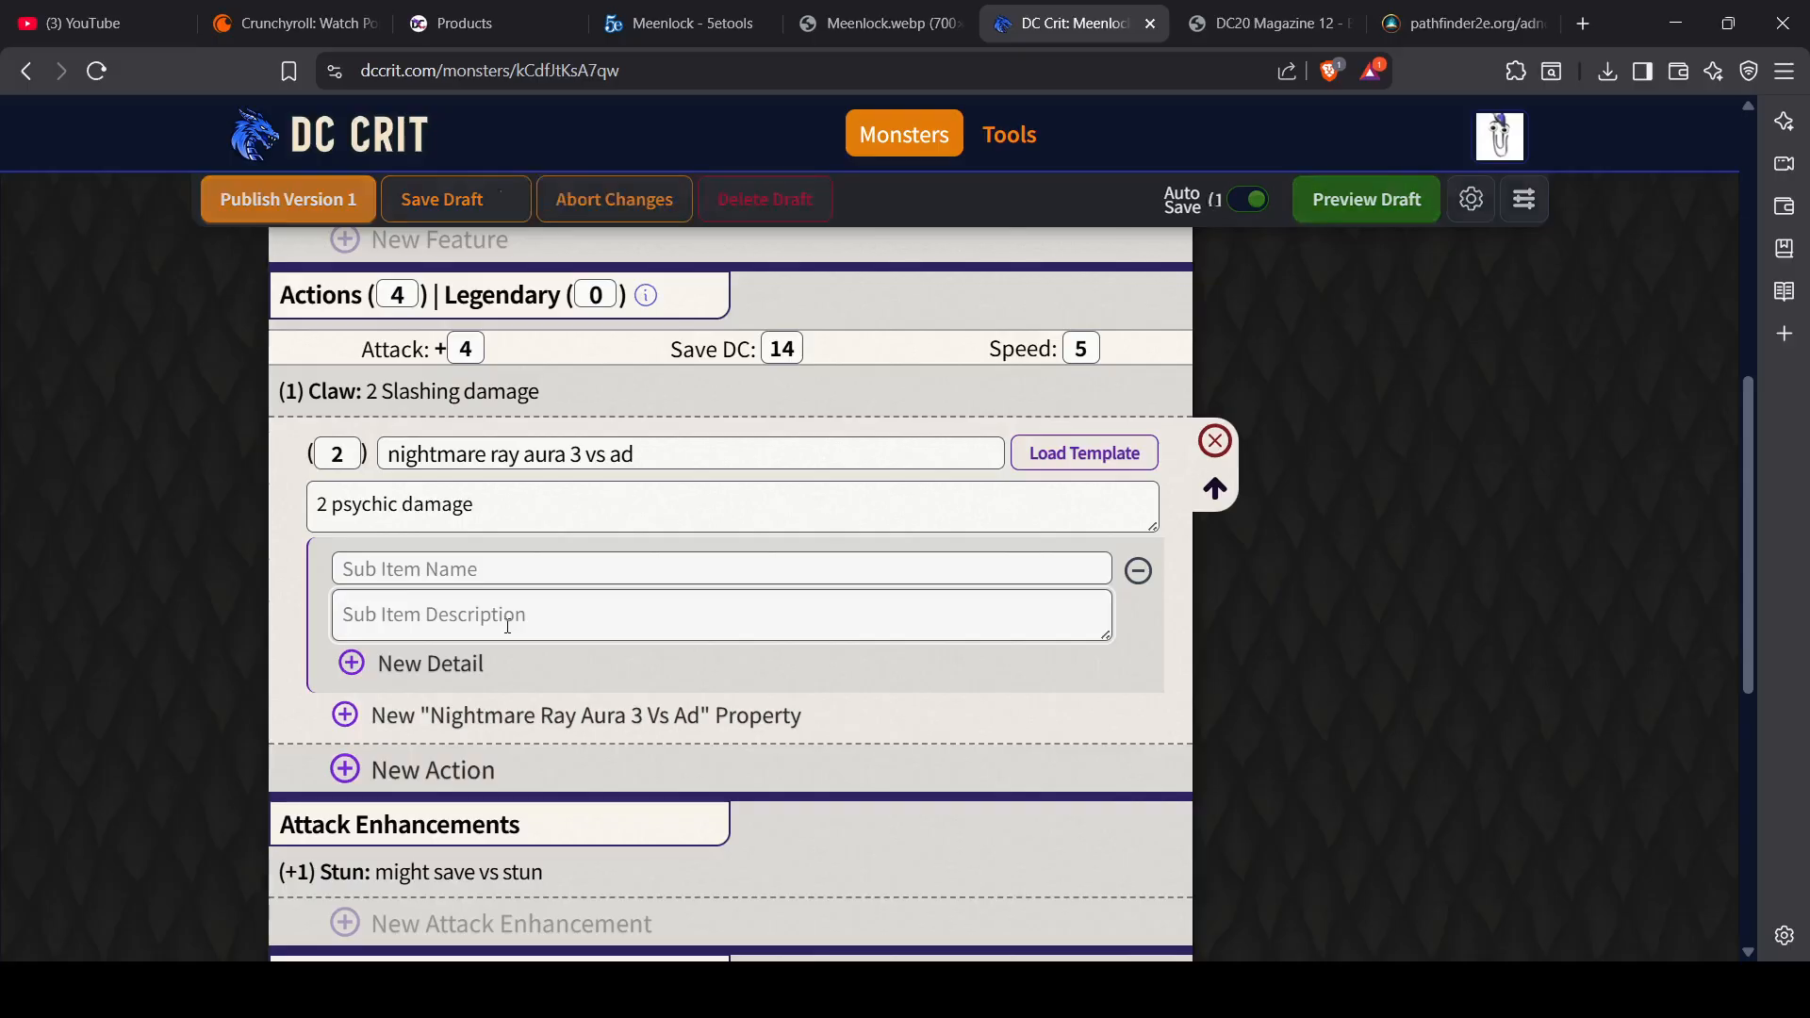
type("vs")
key("BackSpace")
type("save")
key("BackSpace")
key("BackSpace")
key("BackSpace")
key("BackSpace")
type("cha save vs")
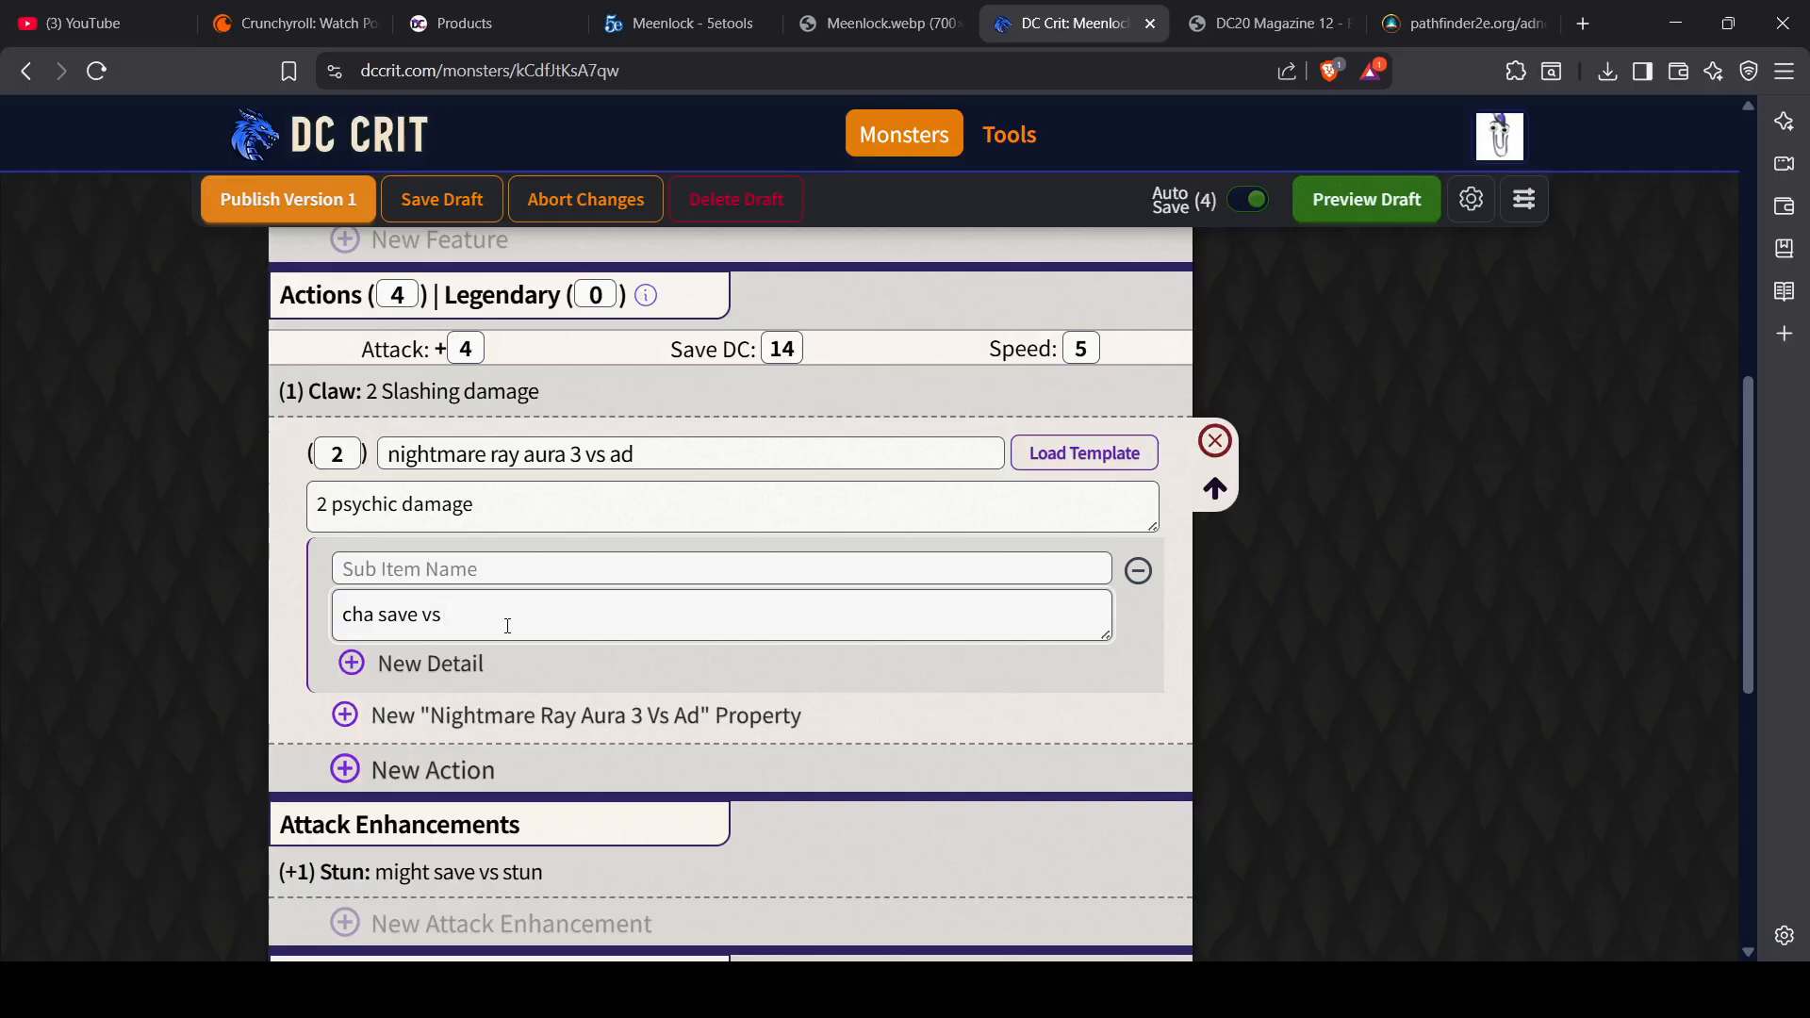
type(" intimidat")
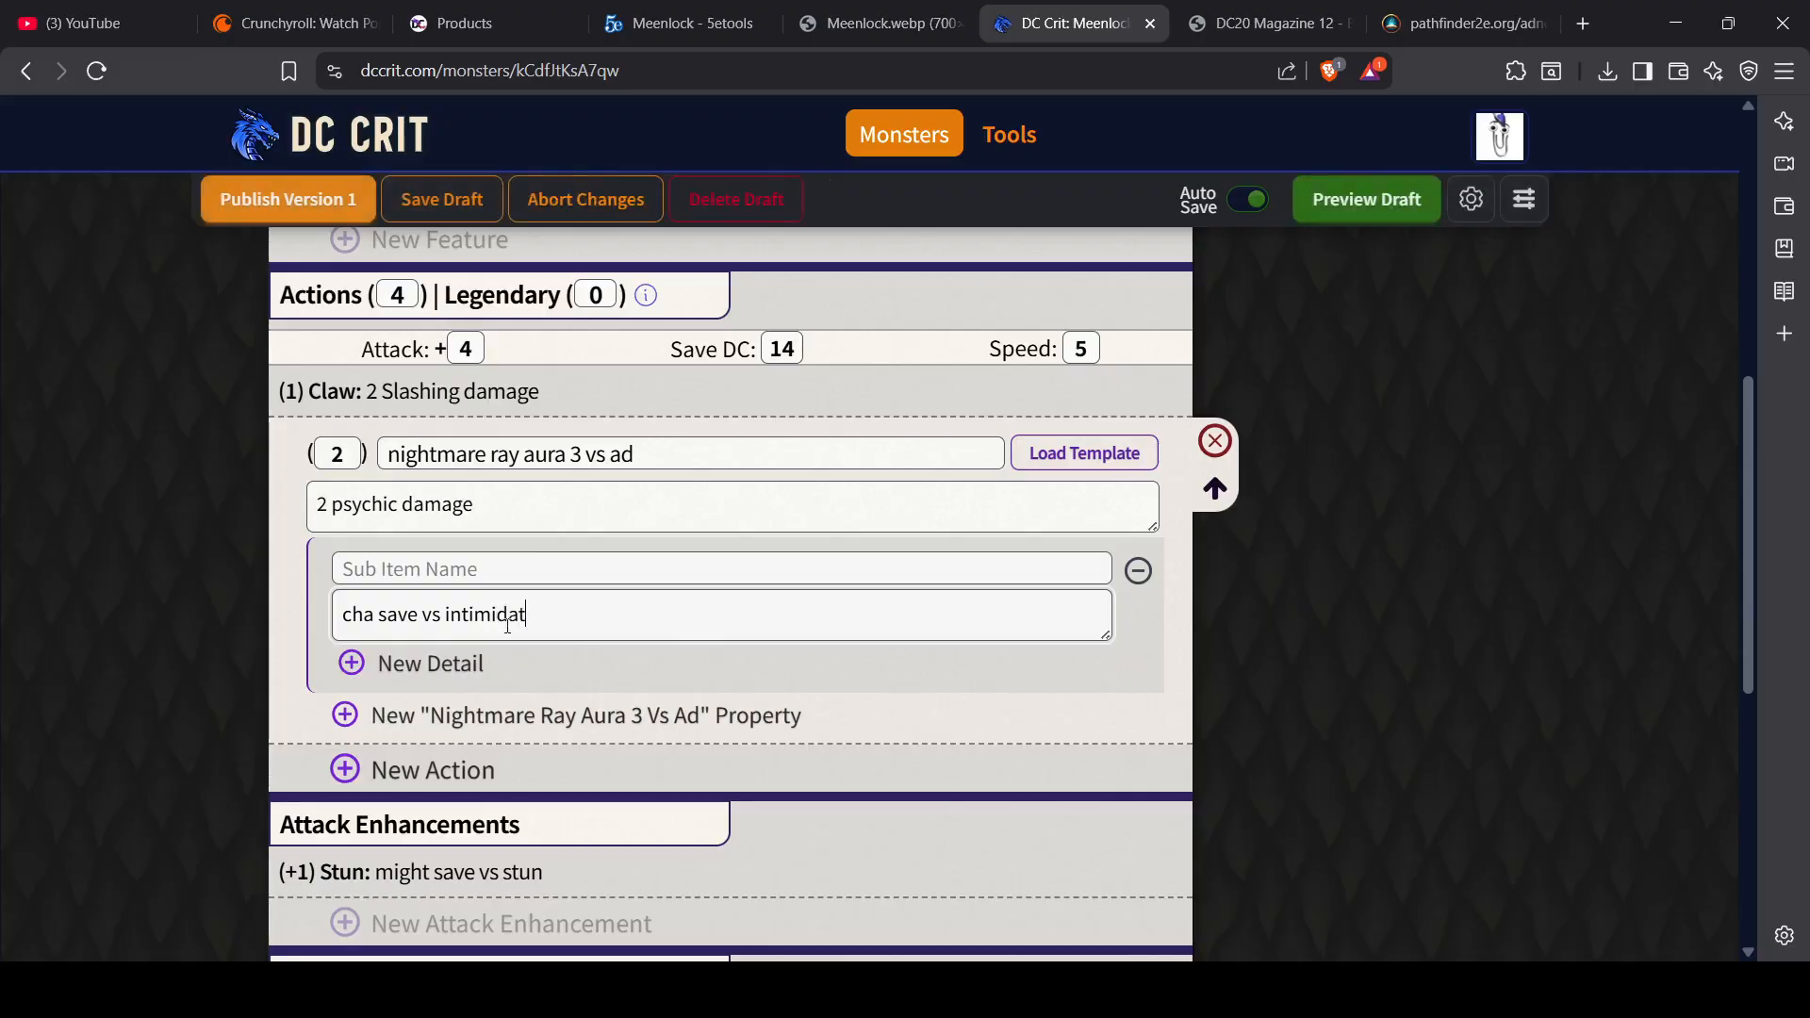
type("ion and")
key("BackSpace")
key("BackSpace")
key("BackSpace")
type("fail")
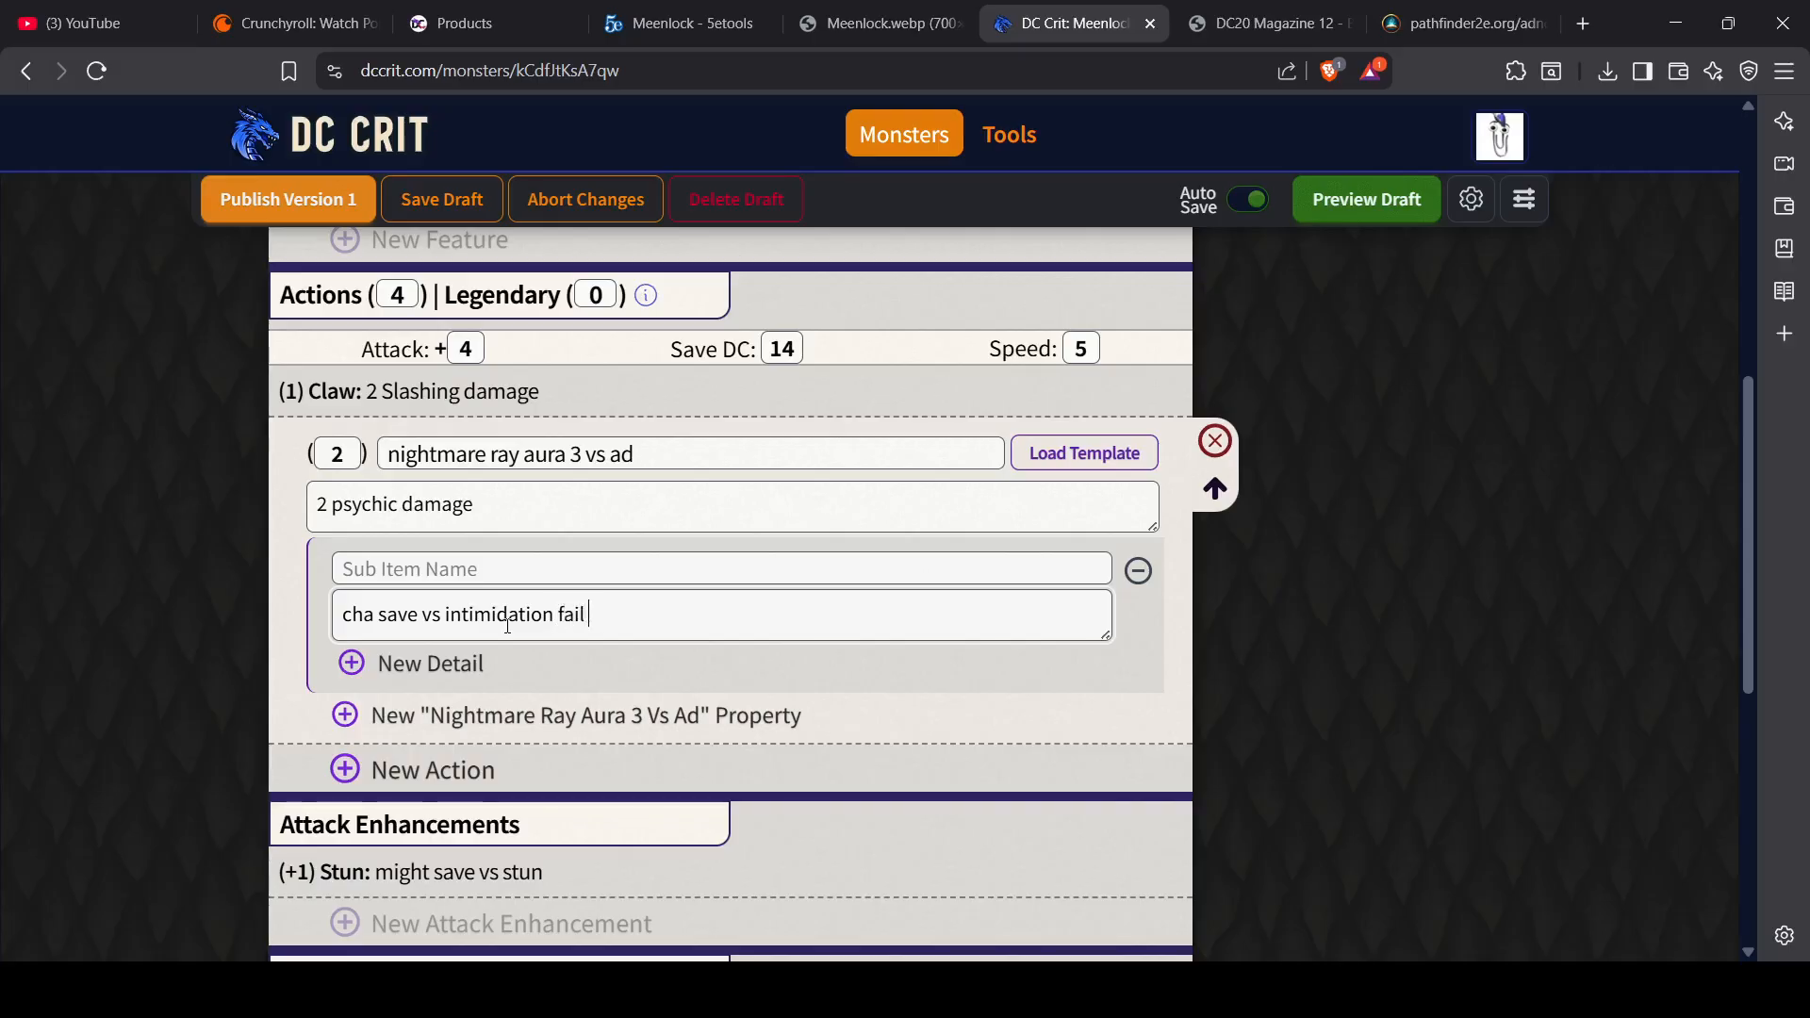
type(" (5)")
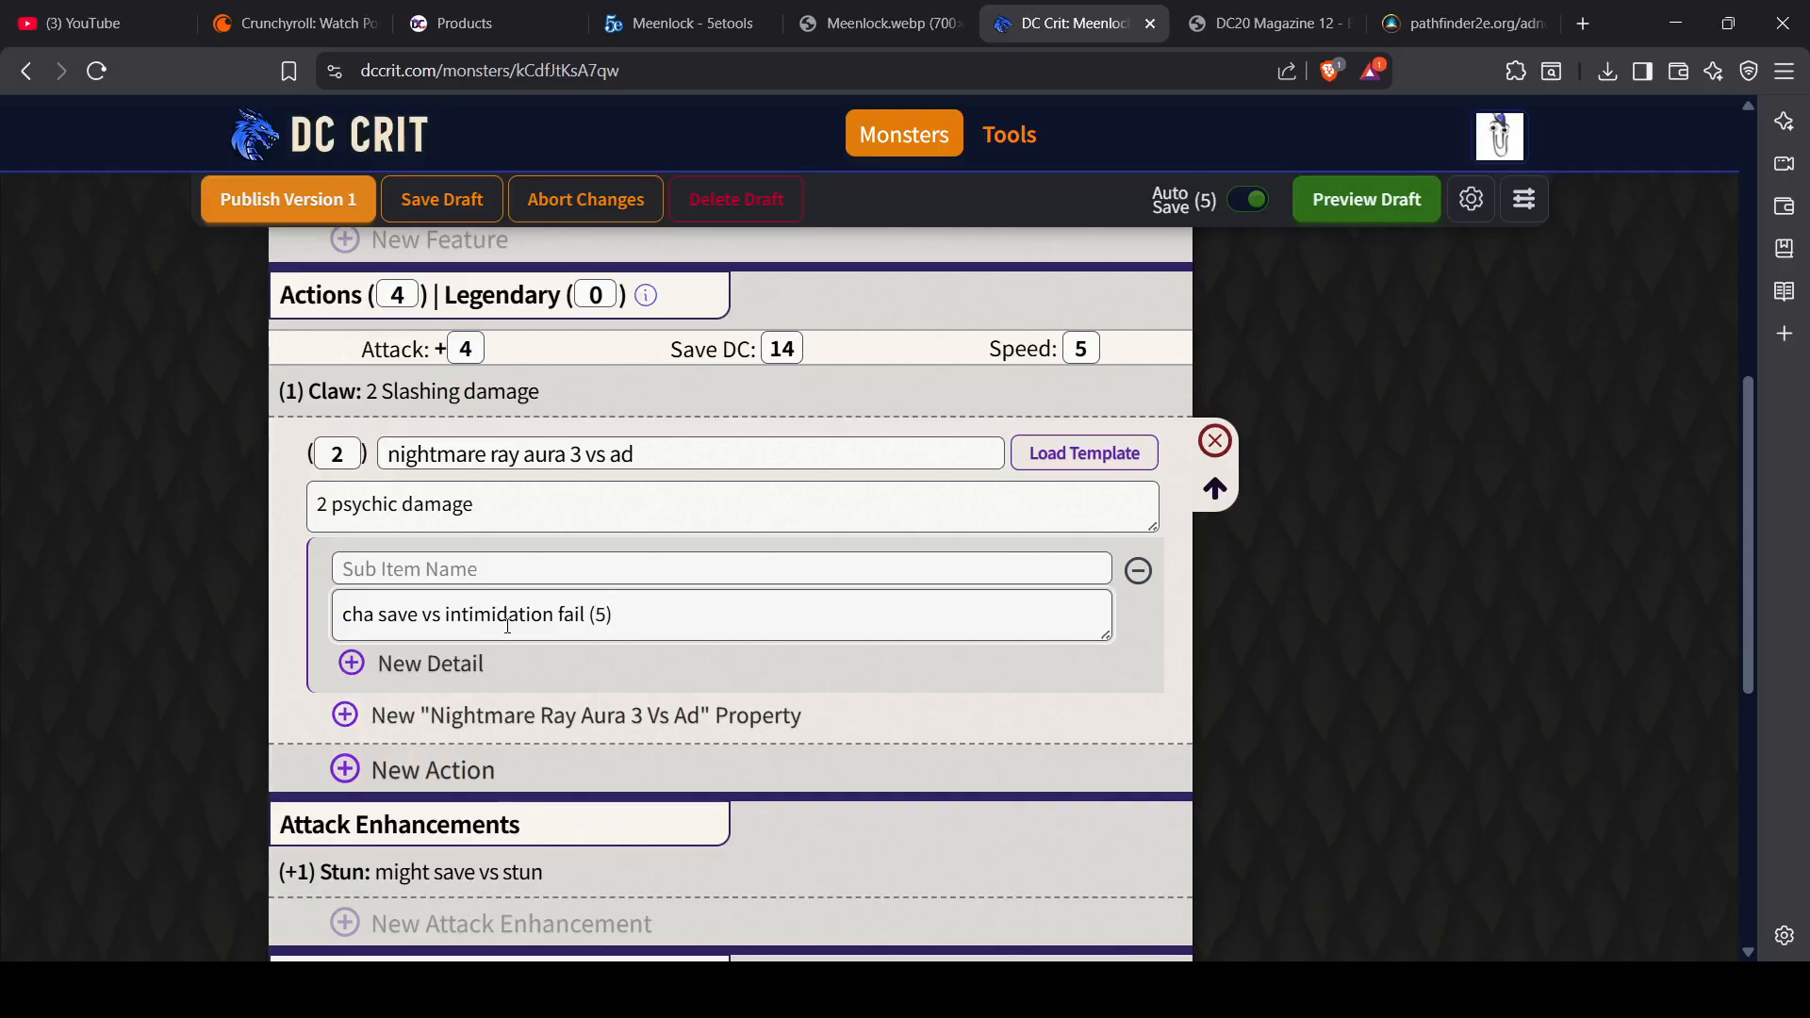
type(" frightened ")
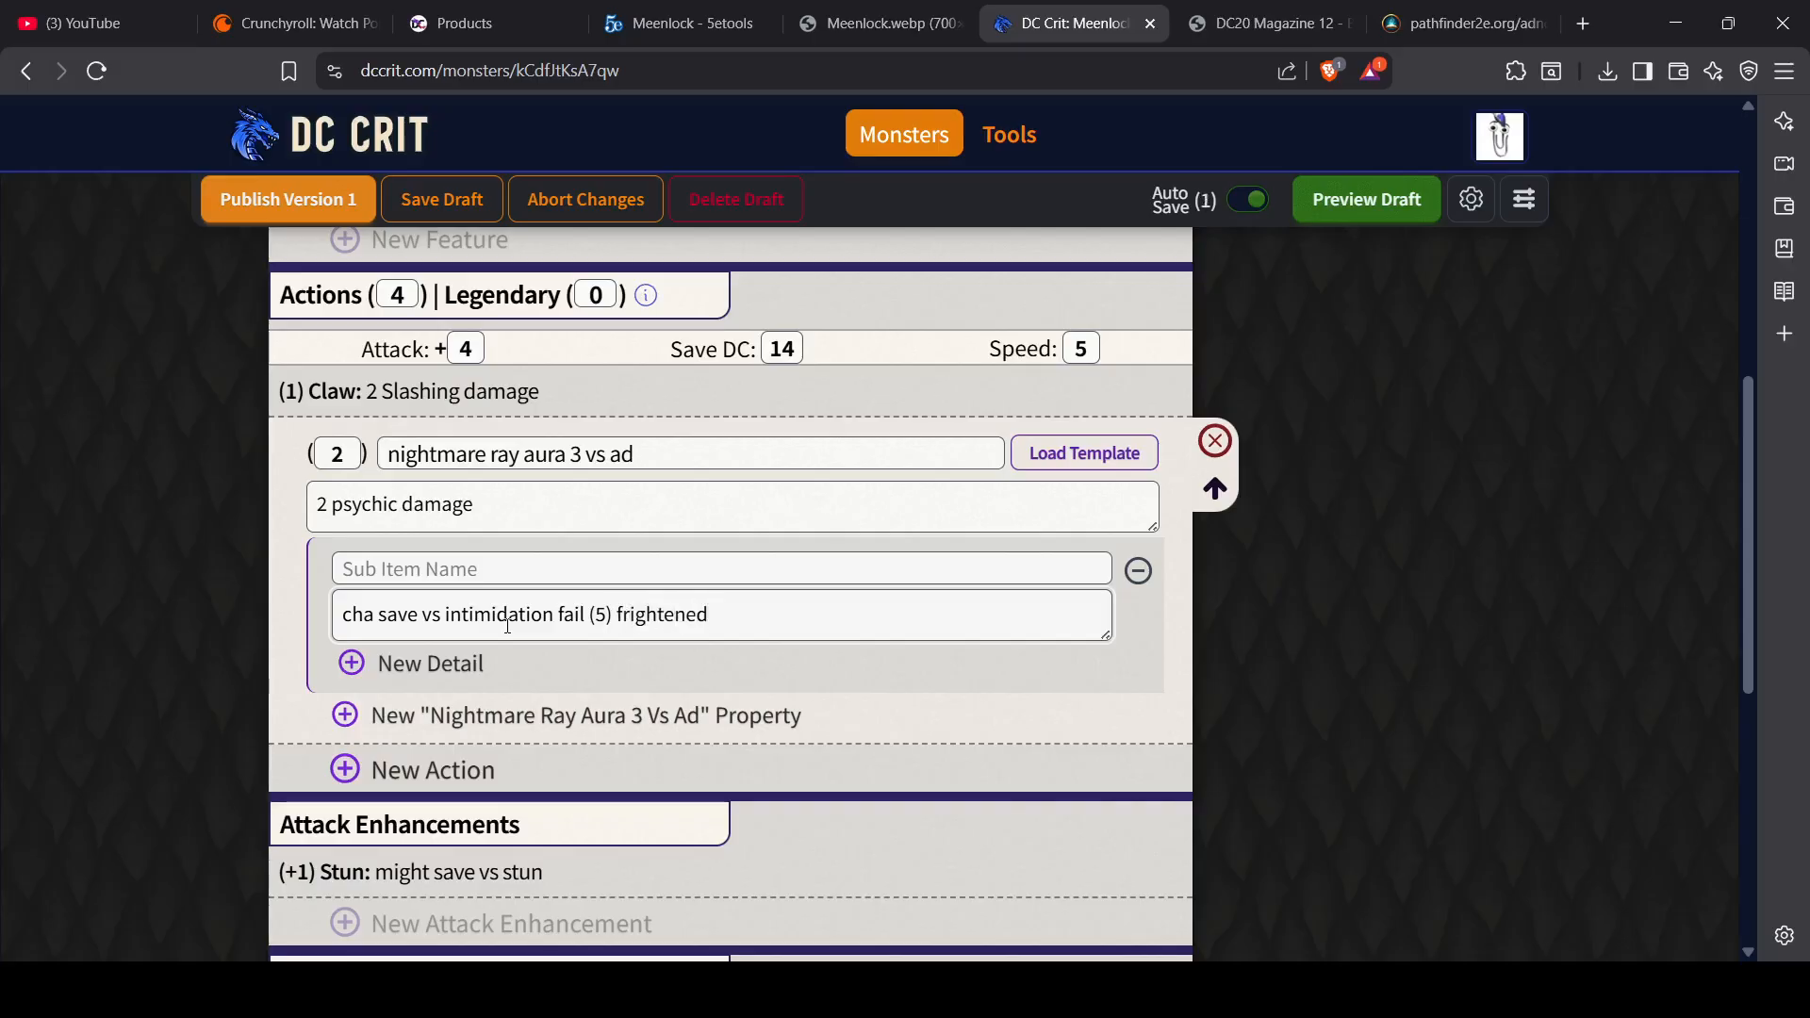
type("instead")
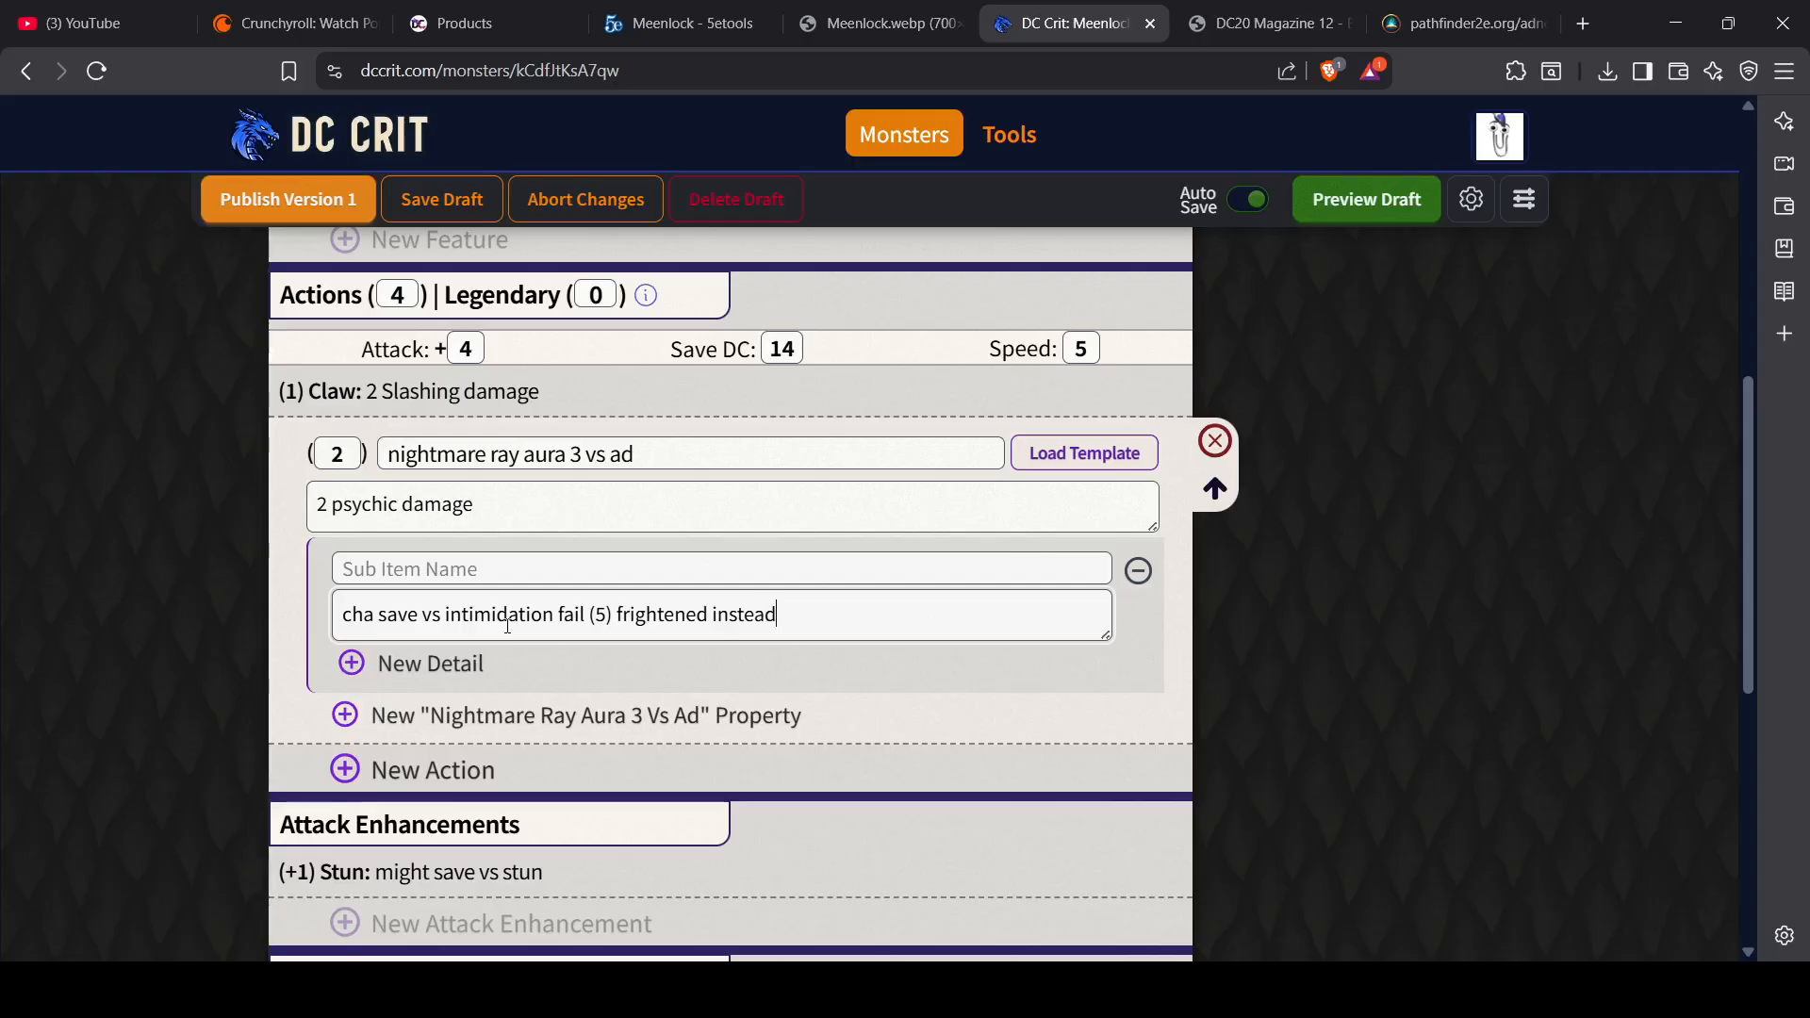
Step: Review the Meenlock's stat block from its defenses and resistances down to its actions and attack enhancements
scroll(508, 625, "up", 7)
scroll(507, 627, "down", 5)
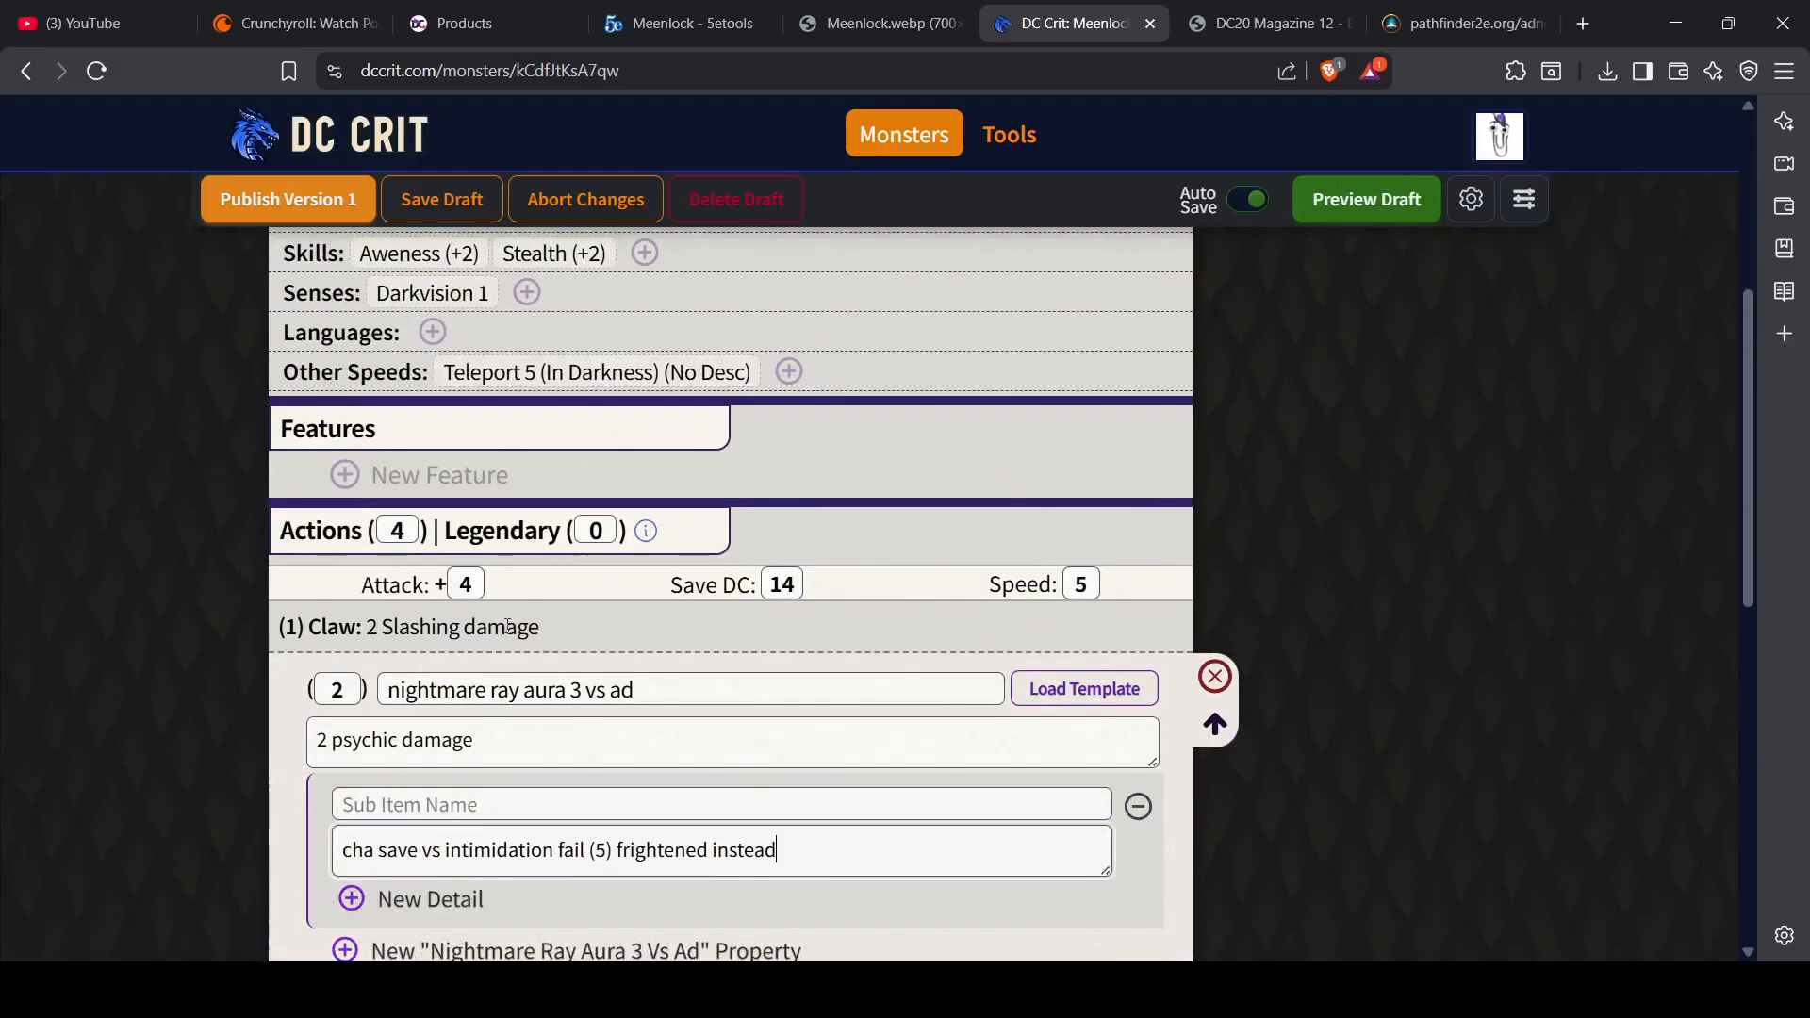
scroll(507, 627, "down", 5)
scroll(509, 632, "up", 2)
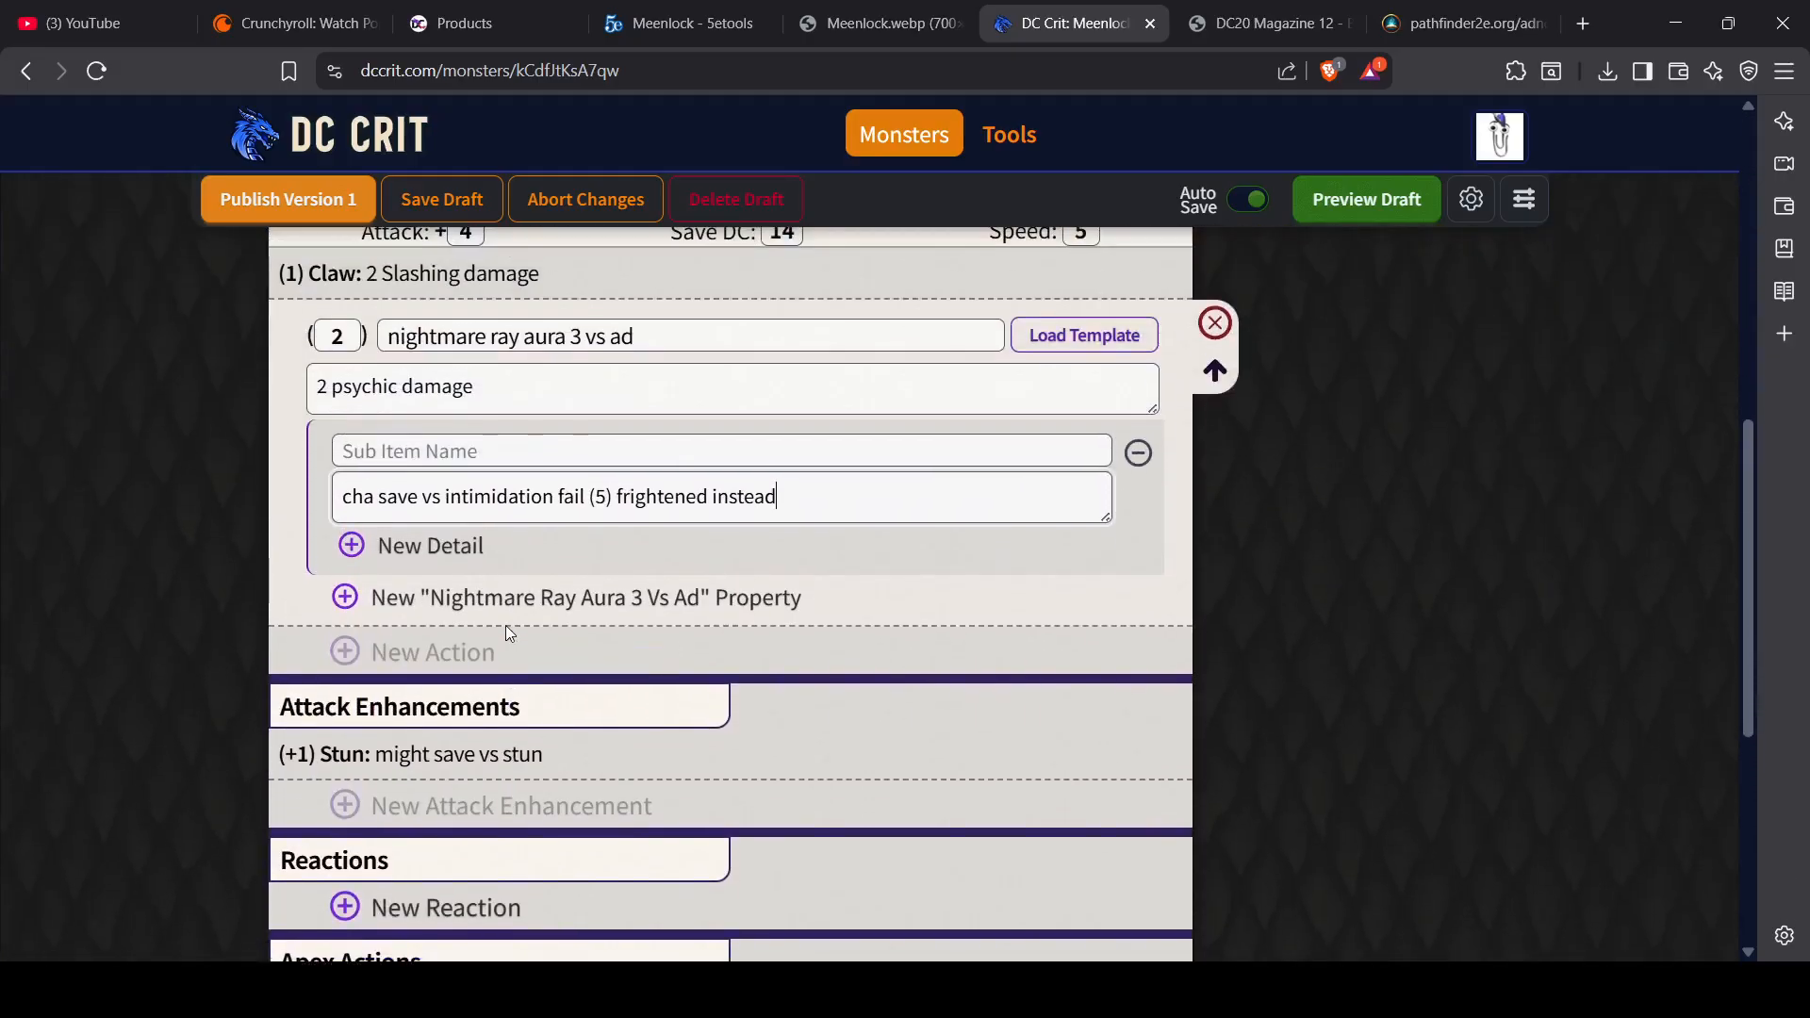
scroll(506, 624, "up", 7)
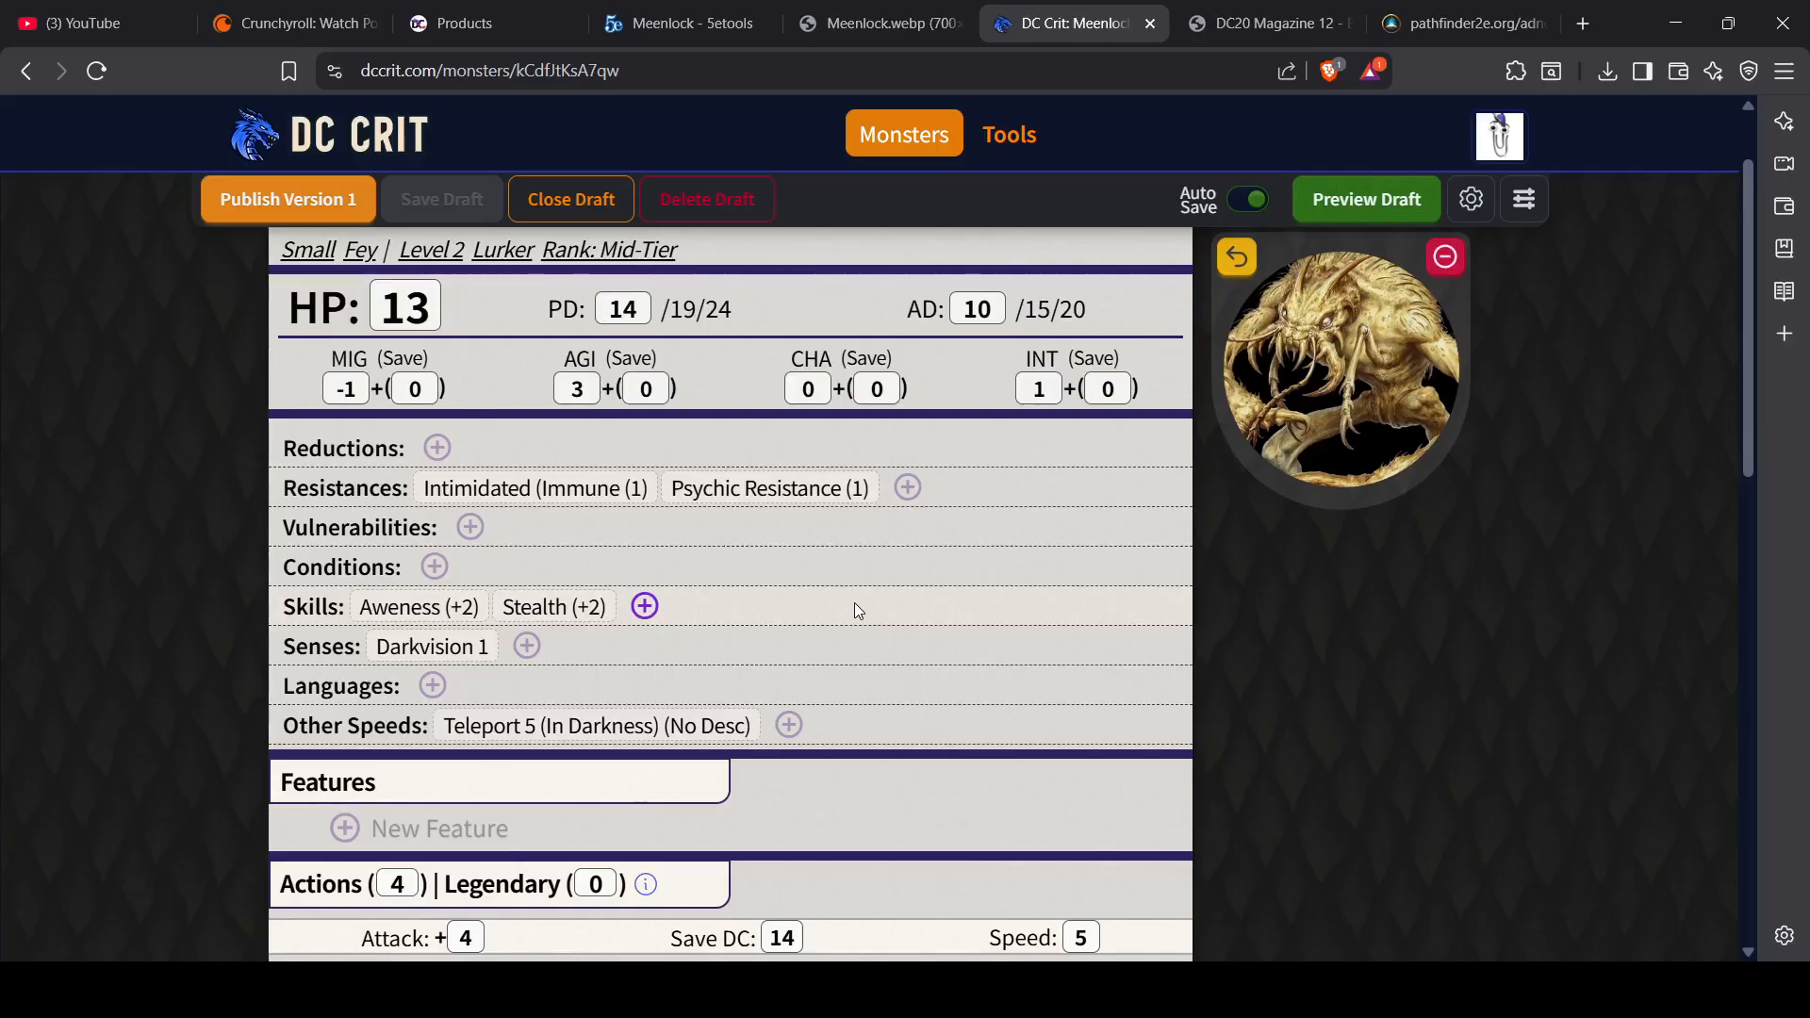
scroll(854, 608, "down", 5)
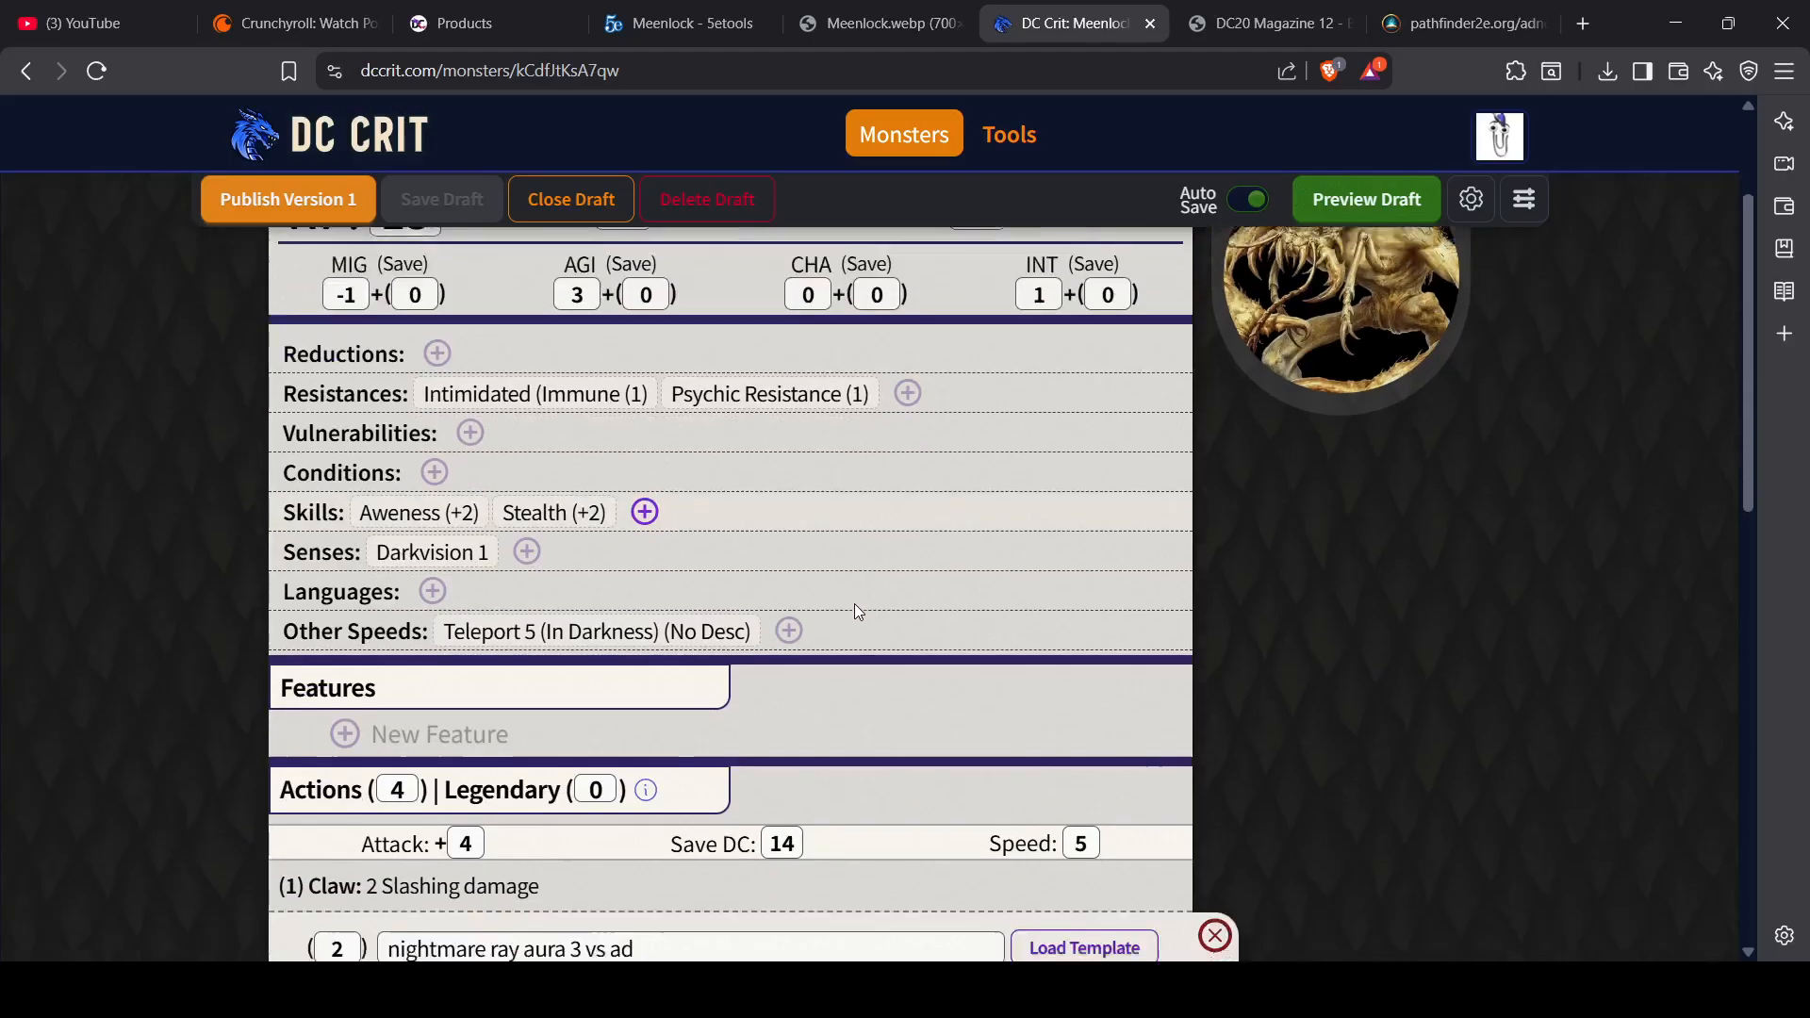
scroll(854, 606, "up", 2)
scroll(855, 603, "up", 4)
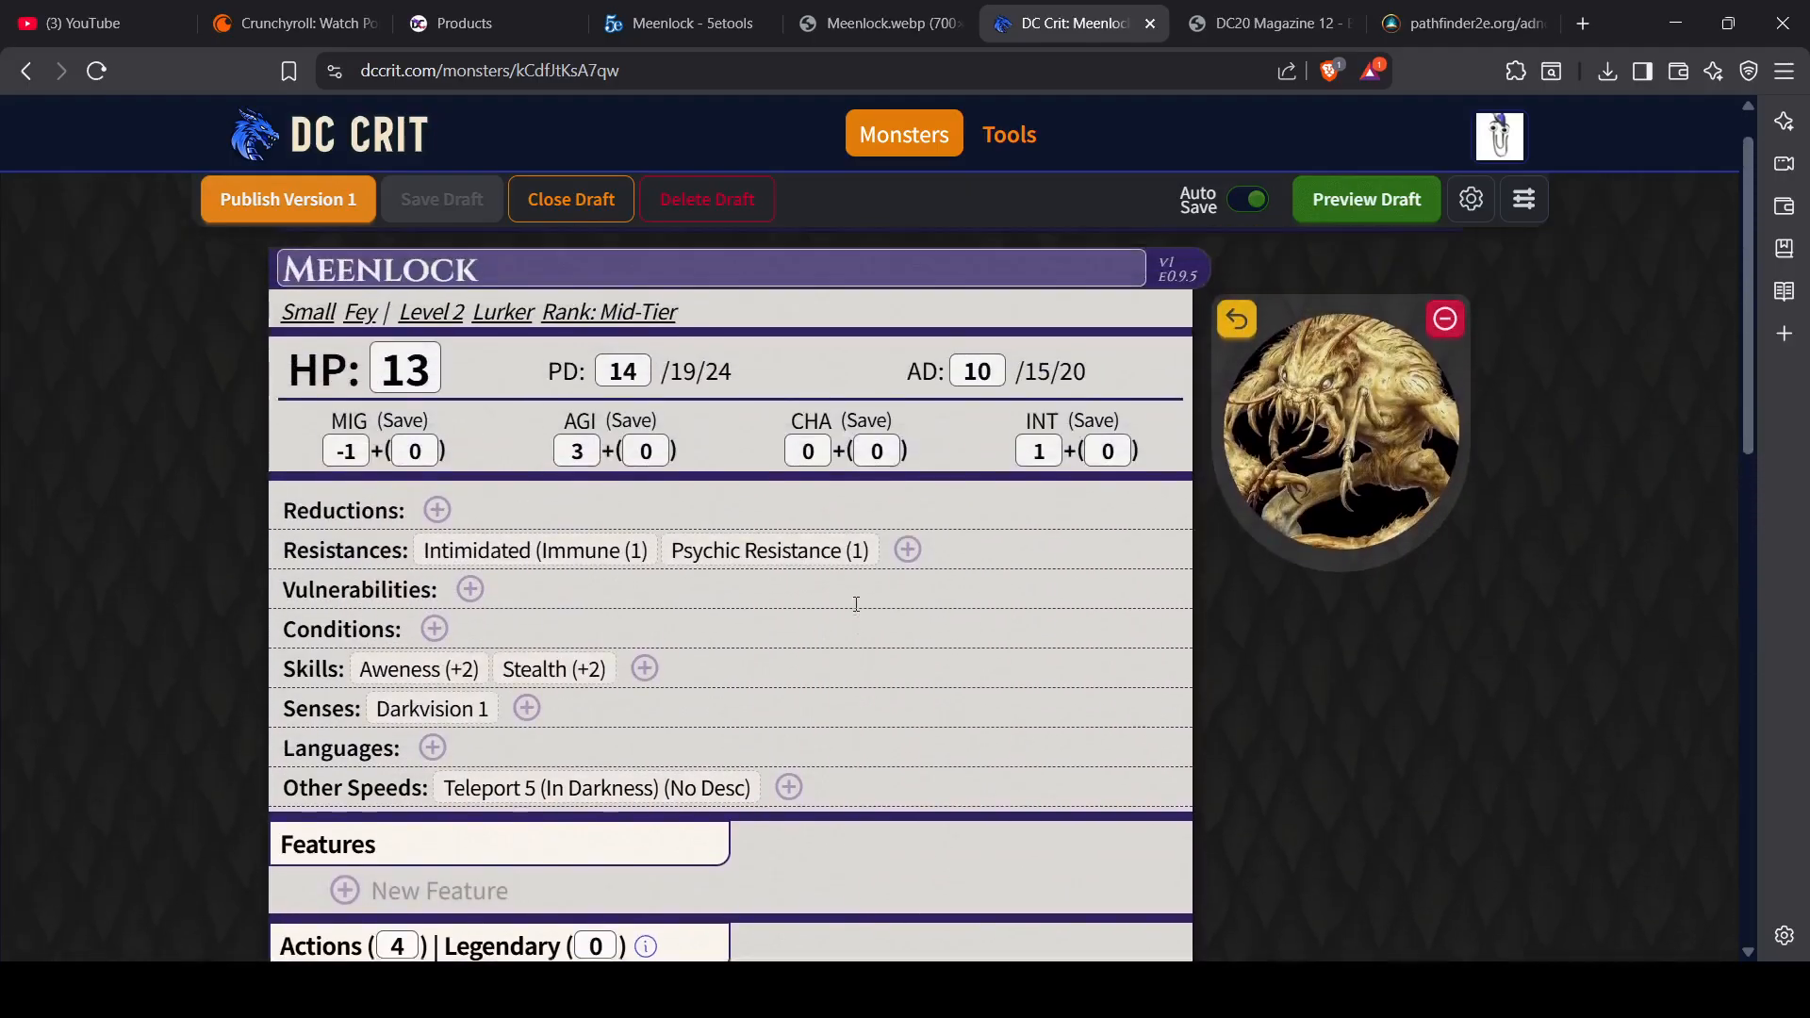